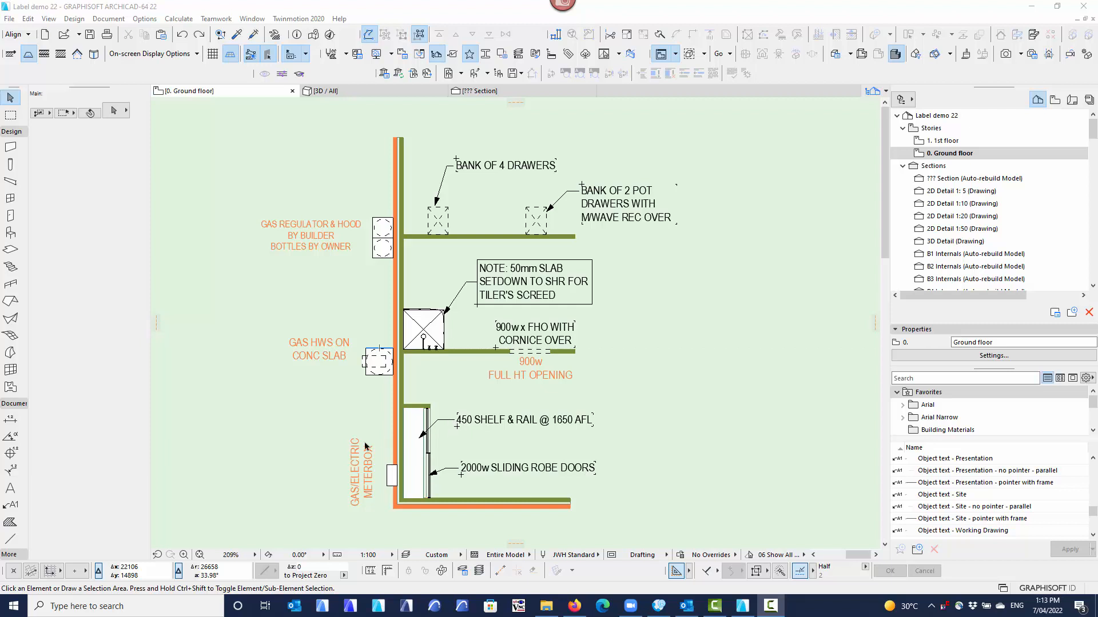
Compare the meterbox's built-in object text with the pointer labels on the neighbouring labelled copy of the ground floor plan.
click(390, 485)
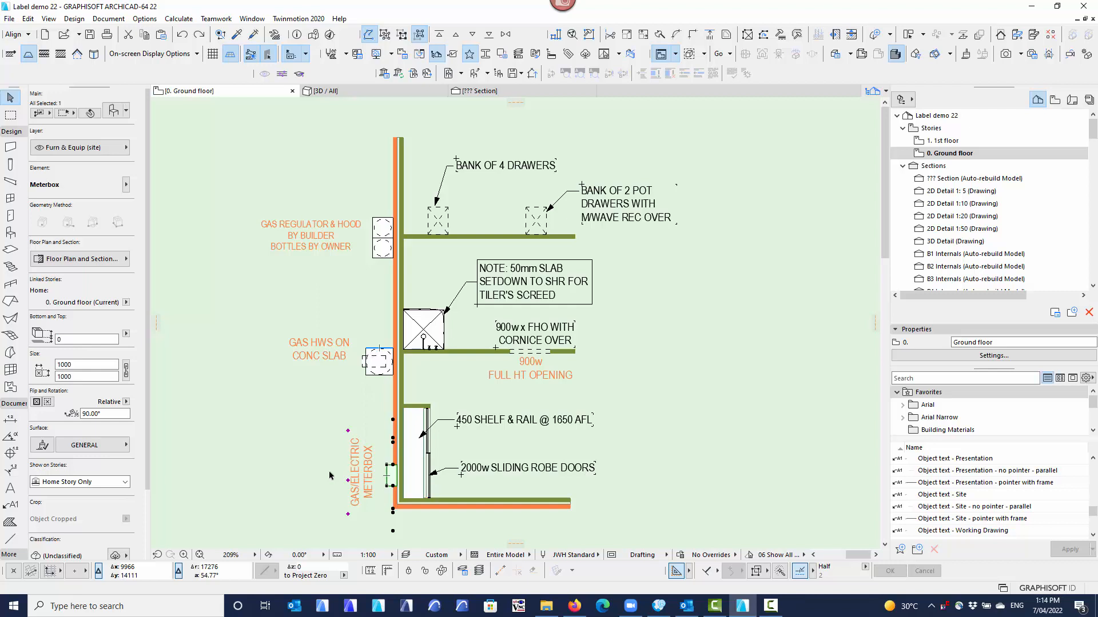
click(346, 421)
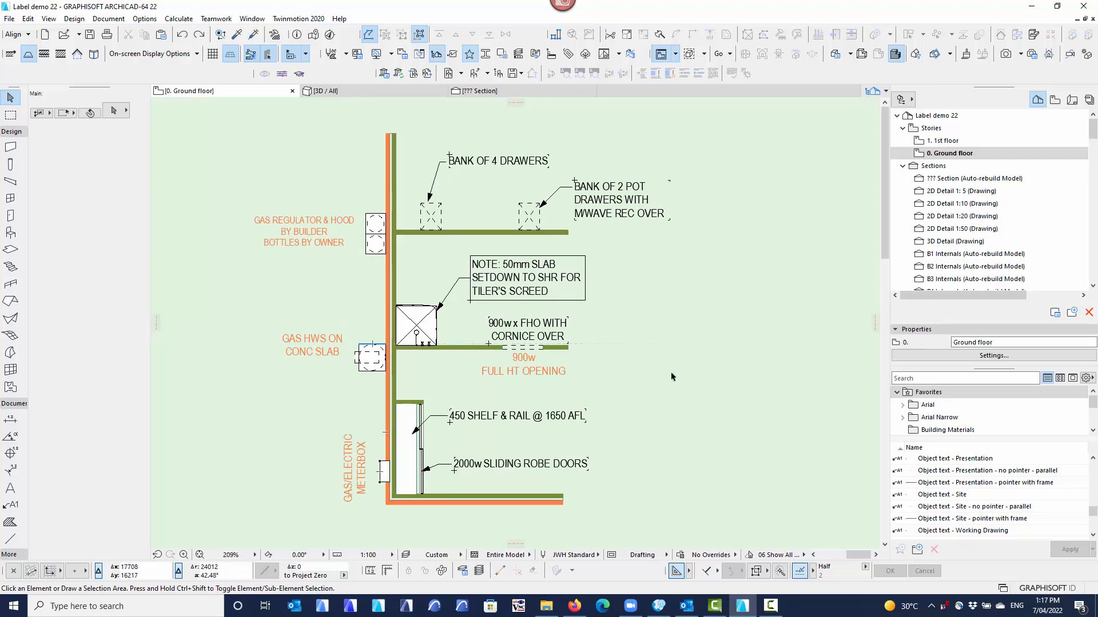
middle_drag(712, 440, 435, 419)
scroll(653, 432, down, 2)
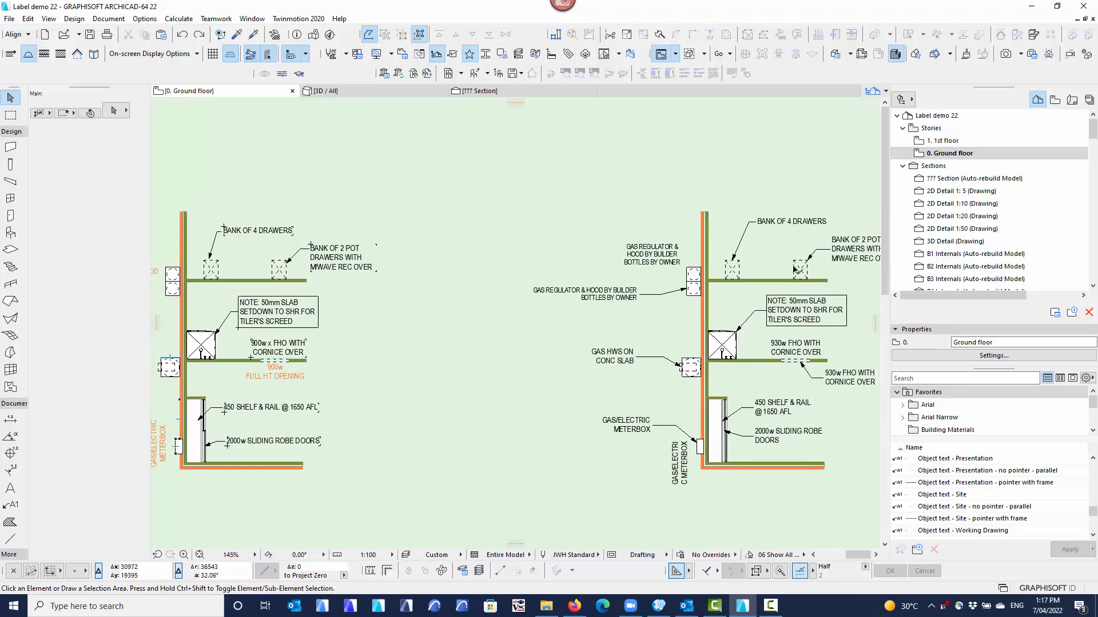
middle_drag(699, 441, 682, 423)
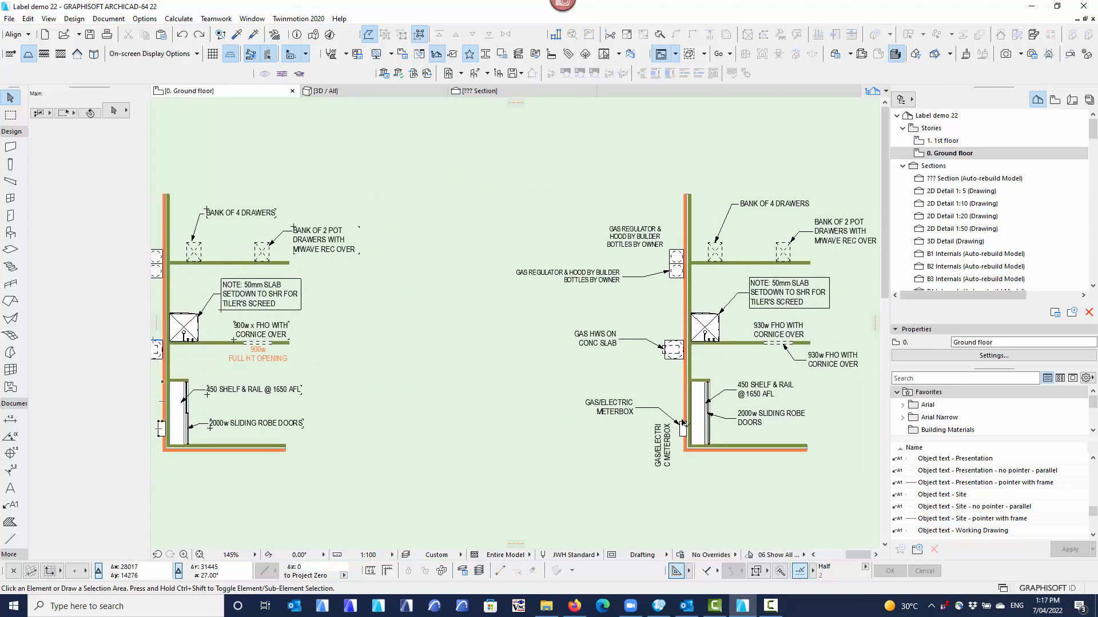
scroll(682, 423, down, 2)
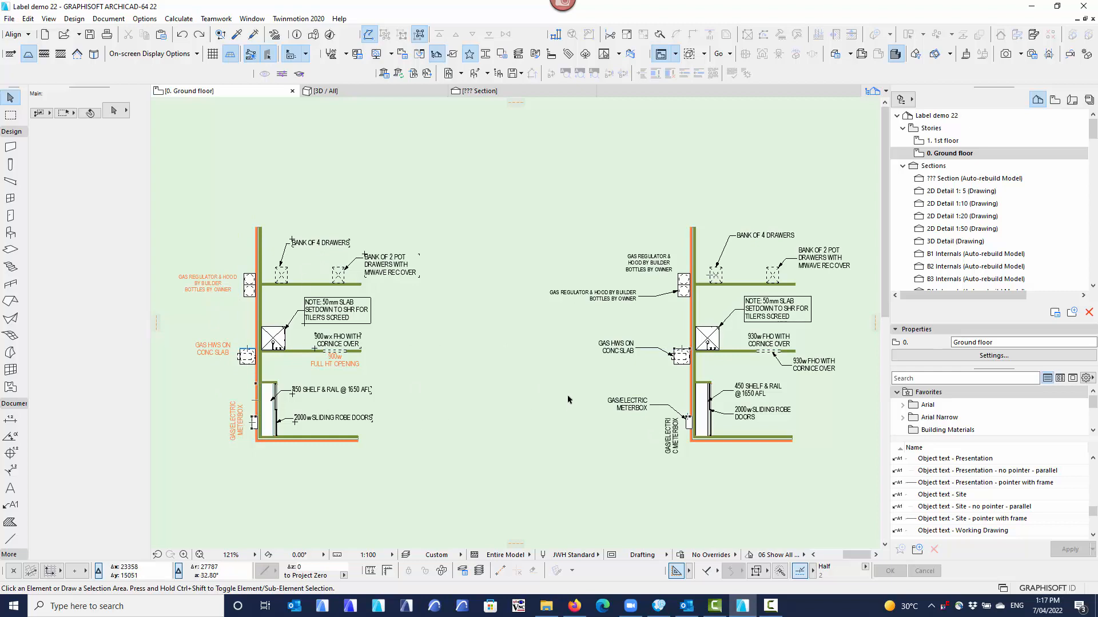
mouse_move(532, 396)
middle_down()
mouse_move(405, 394)
mouse_move(497, 399)
mouse_move(391, 420)
mouse_move(413, 428)
mouse_move(377, 397)
middle_up()
scroll(466, 370, up, 2)
scroll(424, 398, up, 2)
scroll(424, 401, up, 1)
scroll(413, 428, down, 2)
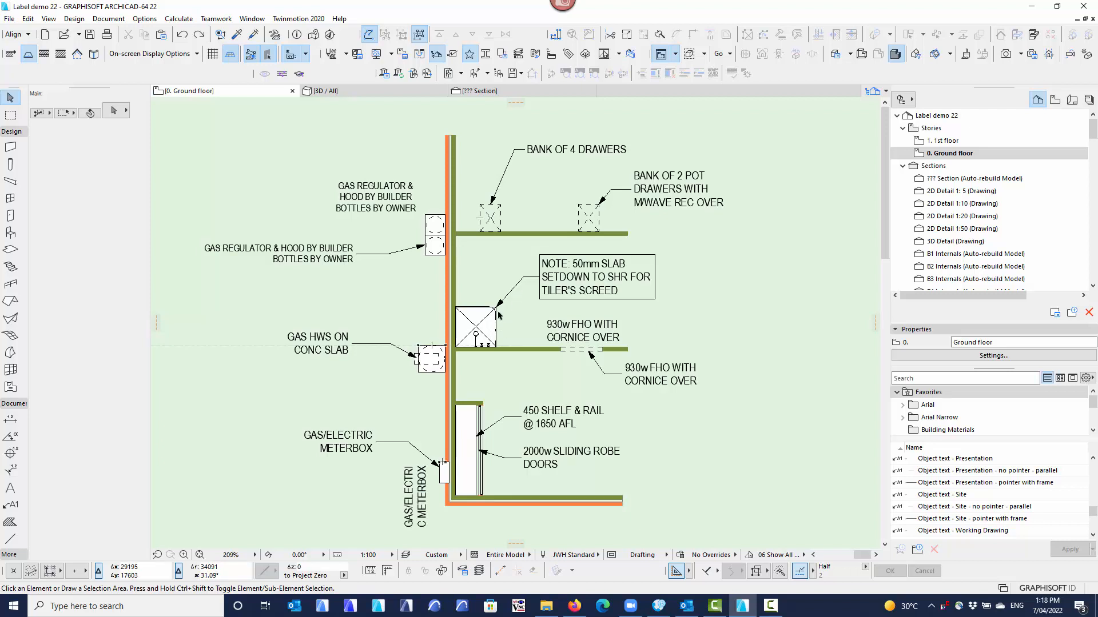
Try to move the framed "NOTE: 50mm SLAB SETDOWN" label from the bend of its pointer, previewing only.
click(524, 279)
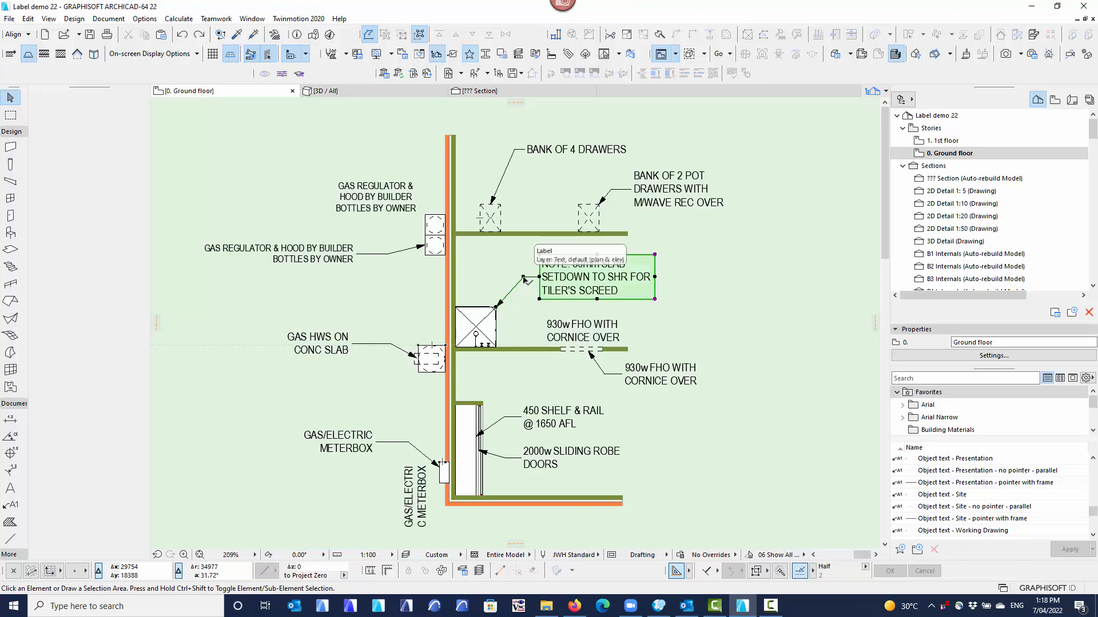
click(523, 278)
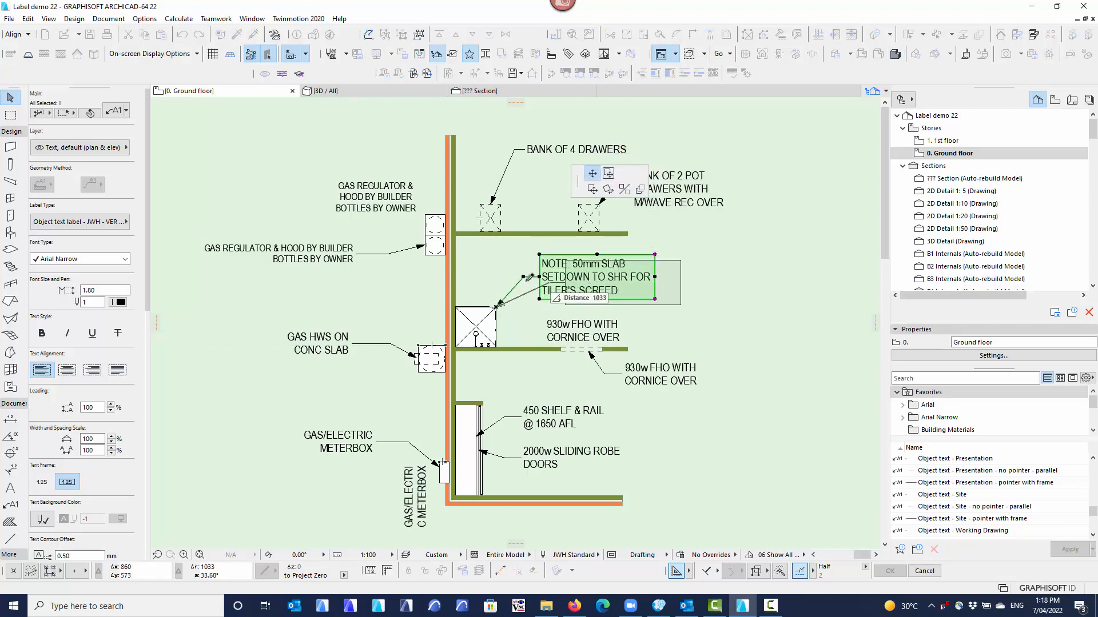
right_click(514, 296)
click(549, 369)
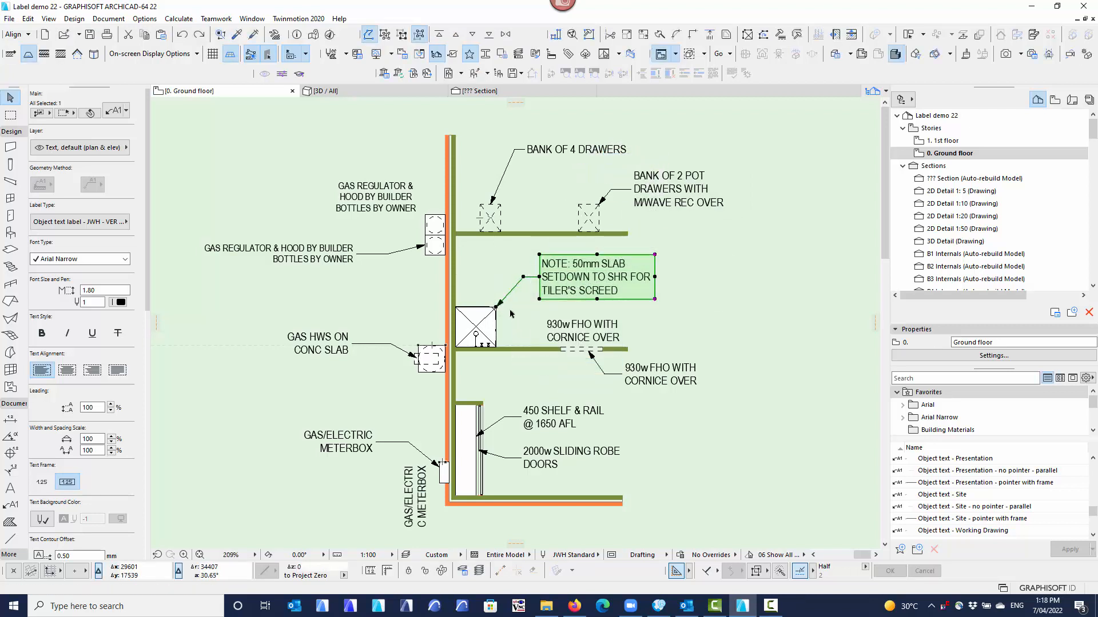
key(Escape)
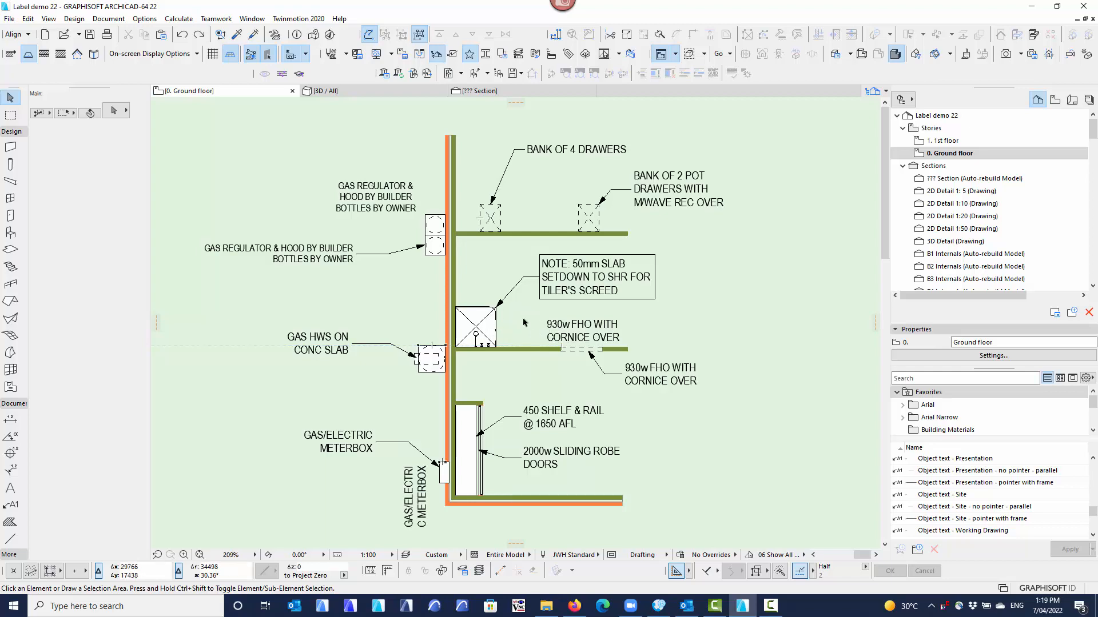
Go to the unlabelled copy of the plan and activate the Label tool with the label type Object text label - JWH - VER 22.
scroll(511, 336, down, 2)
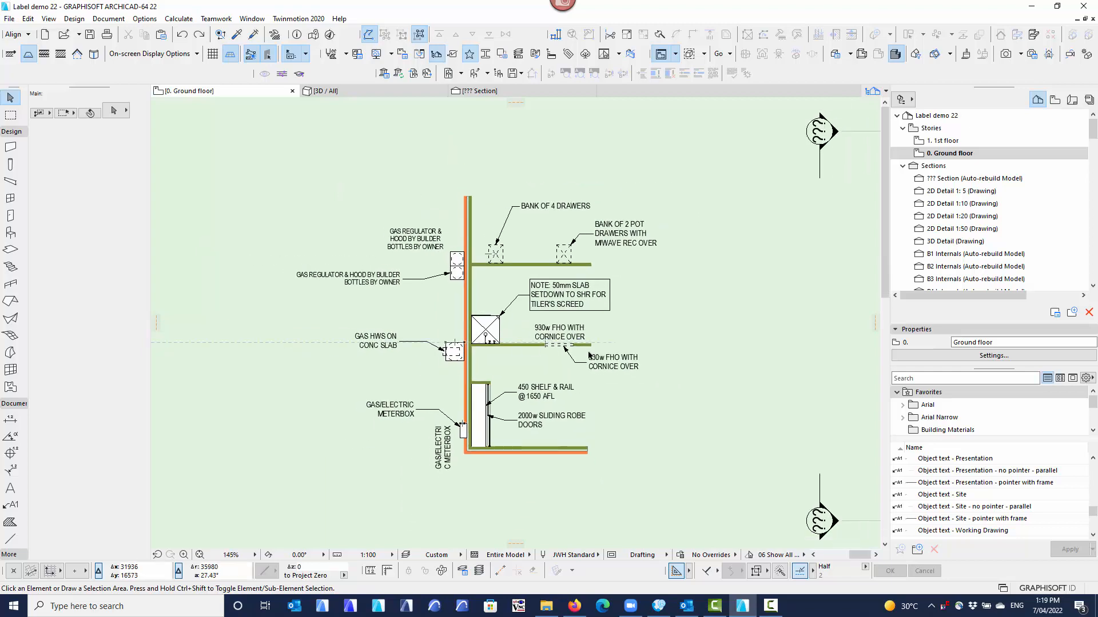
middle_drag(692, 350, 339, 339)
middle_drag(473, 338, 384, 329)
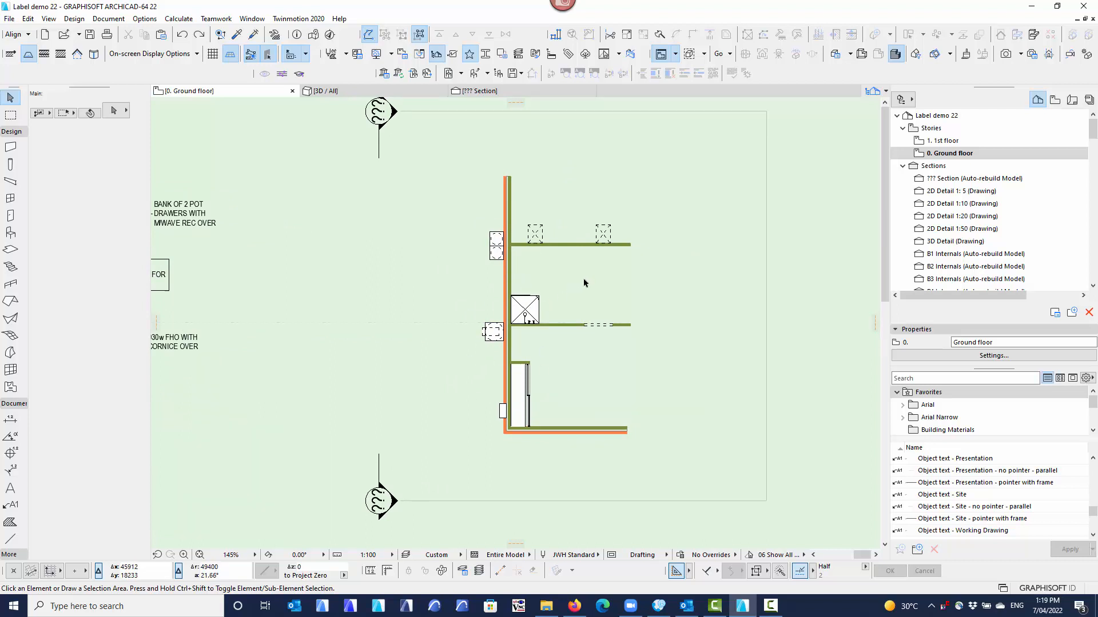
middle_drag(583, 281, 568, 286)
scroll(575, 281, up, 1)
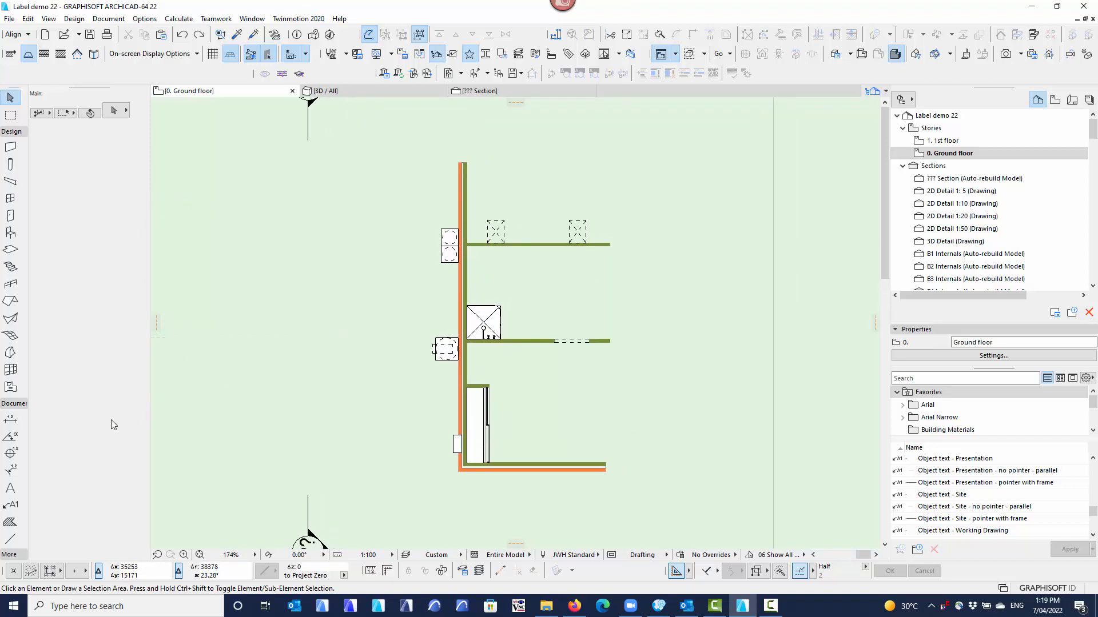
click(17, 503)
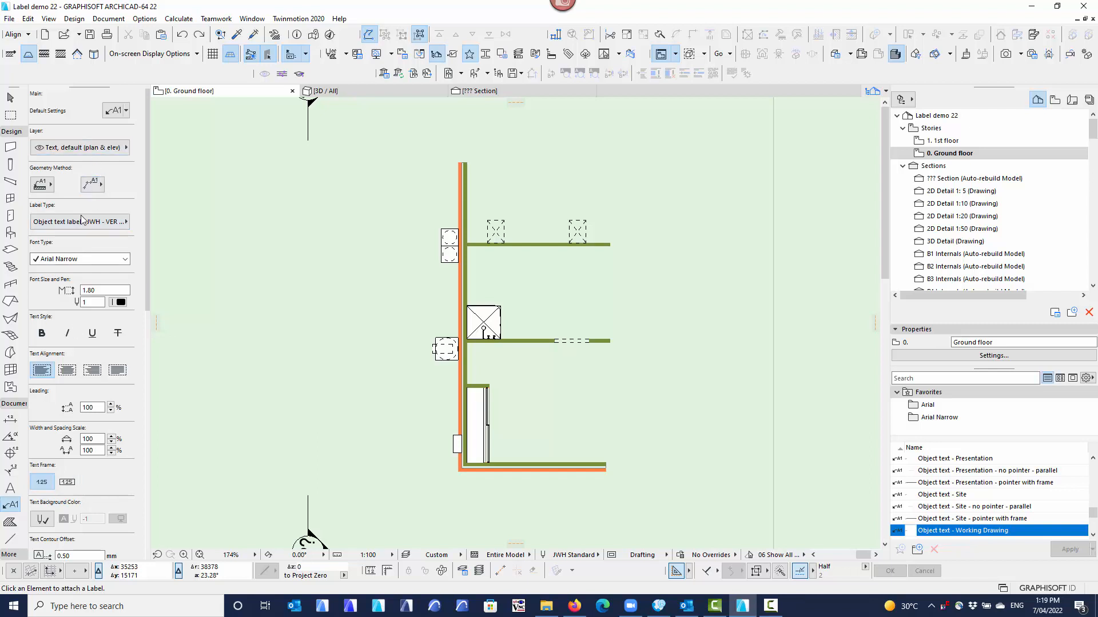
click(95, 226)
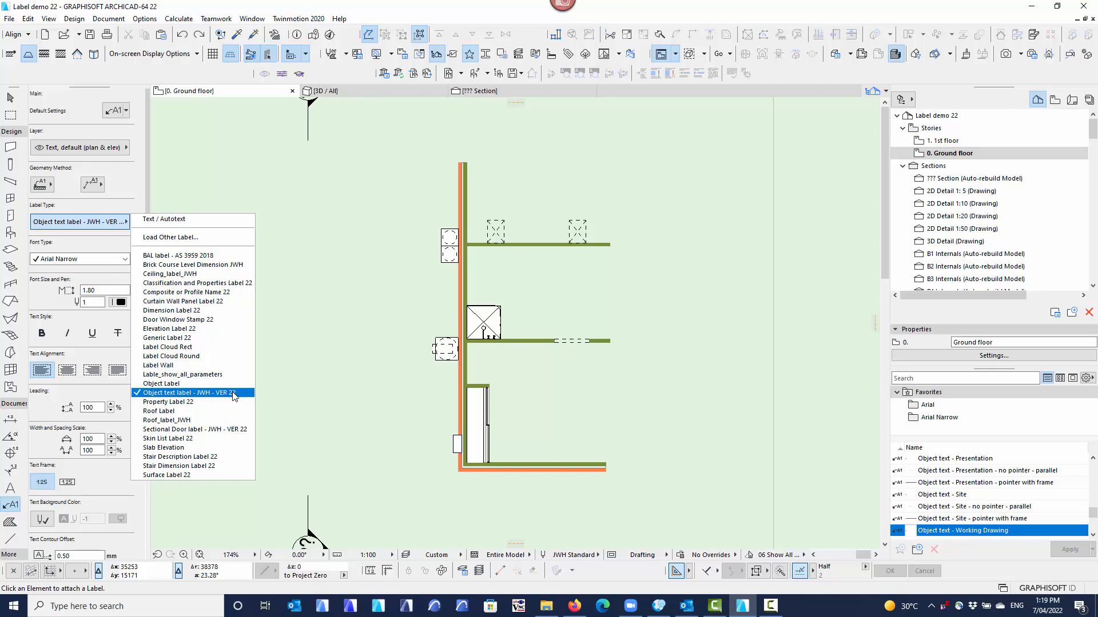
click(208, 394)
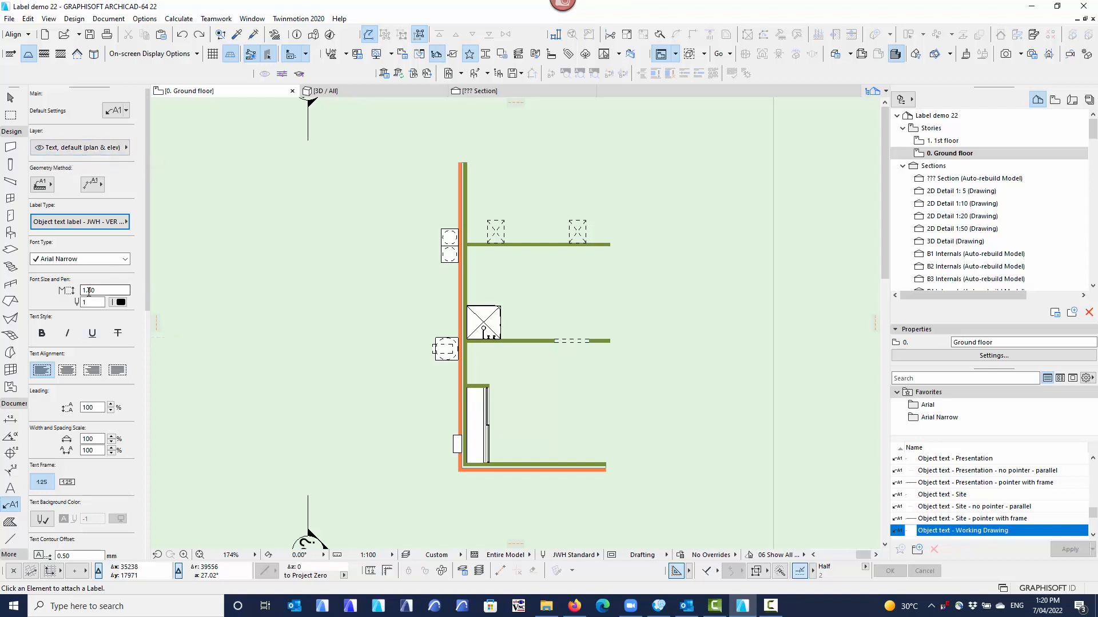
Review the label's default settings, including marker rotation and text wrapping, and the Object text favorites for Electrical, Presentation, Site and Working Drawing.
scroll(68, 412, down, 3)
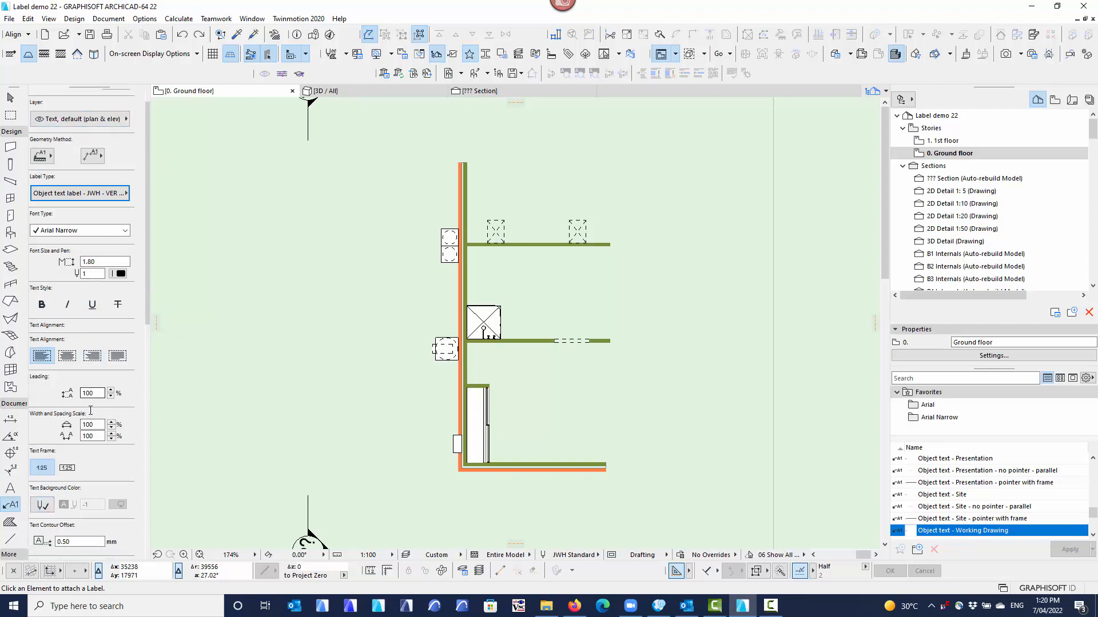
scroll(80, 417, down, 5)
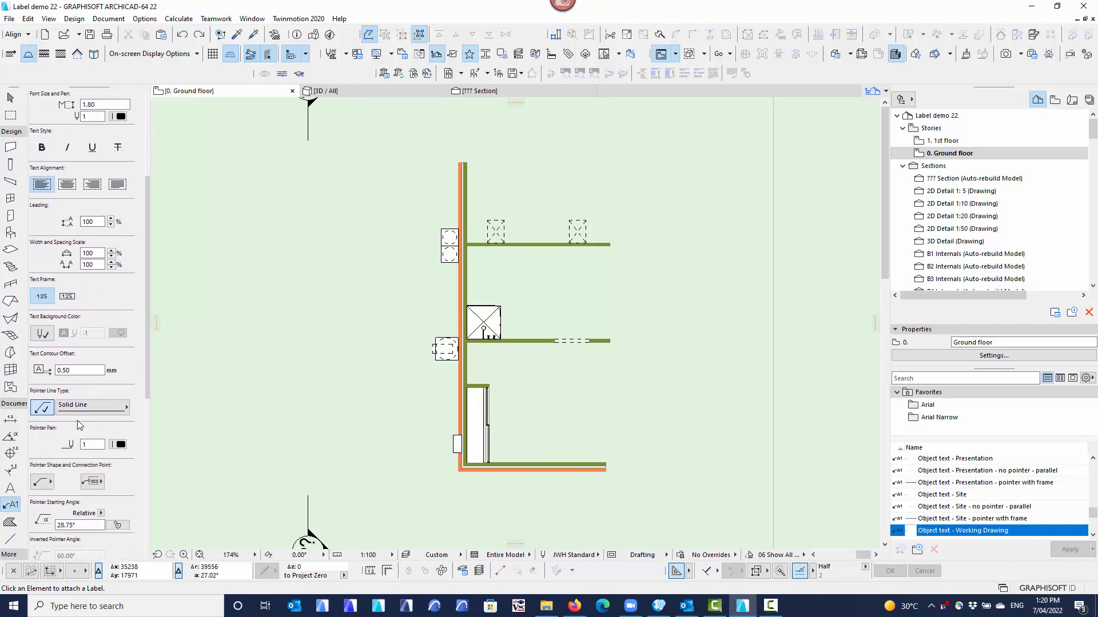
scroll(74, 455, up, 8)
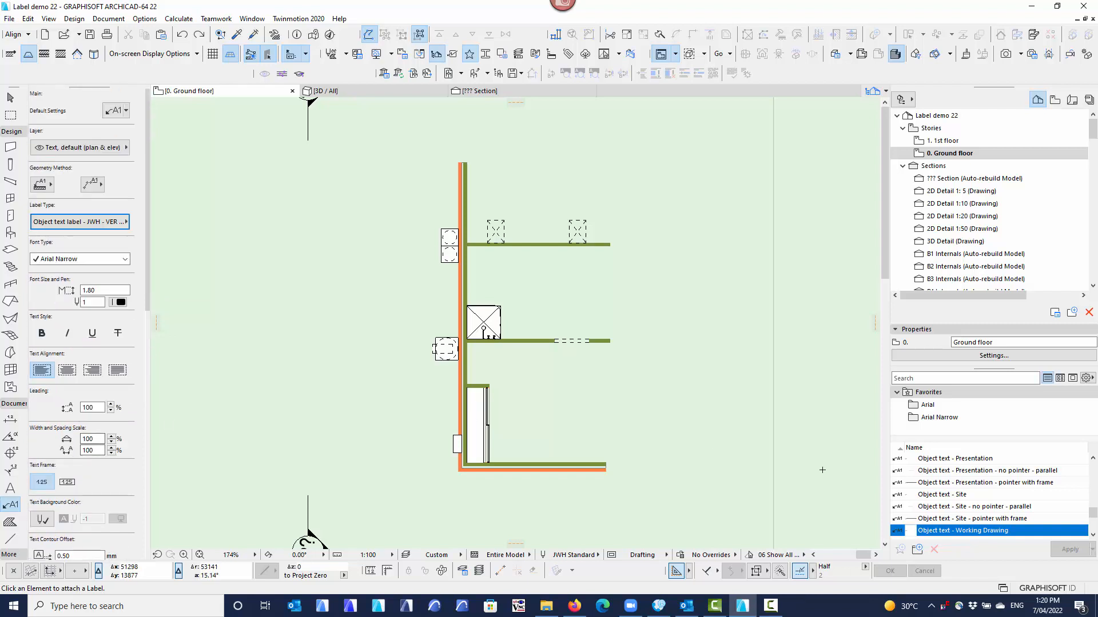
scroll(966, 478, up, 4)
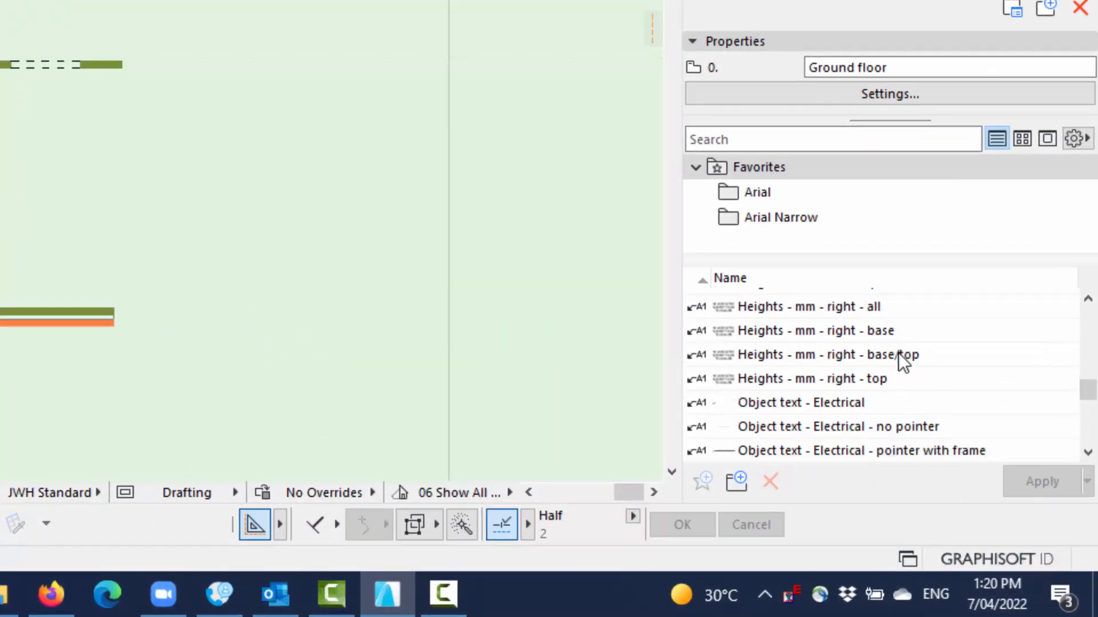
scroll(895, 360, down, 3)
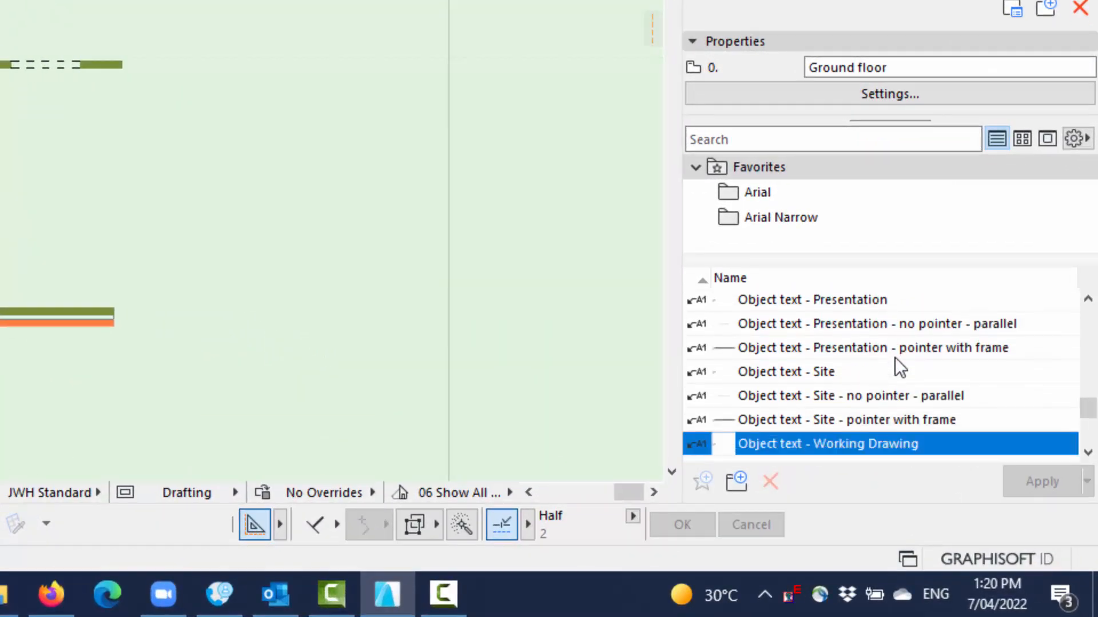
scroll(894, 366, up, 2)
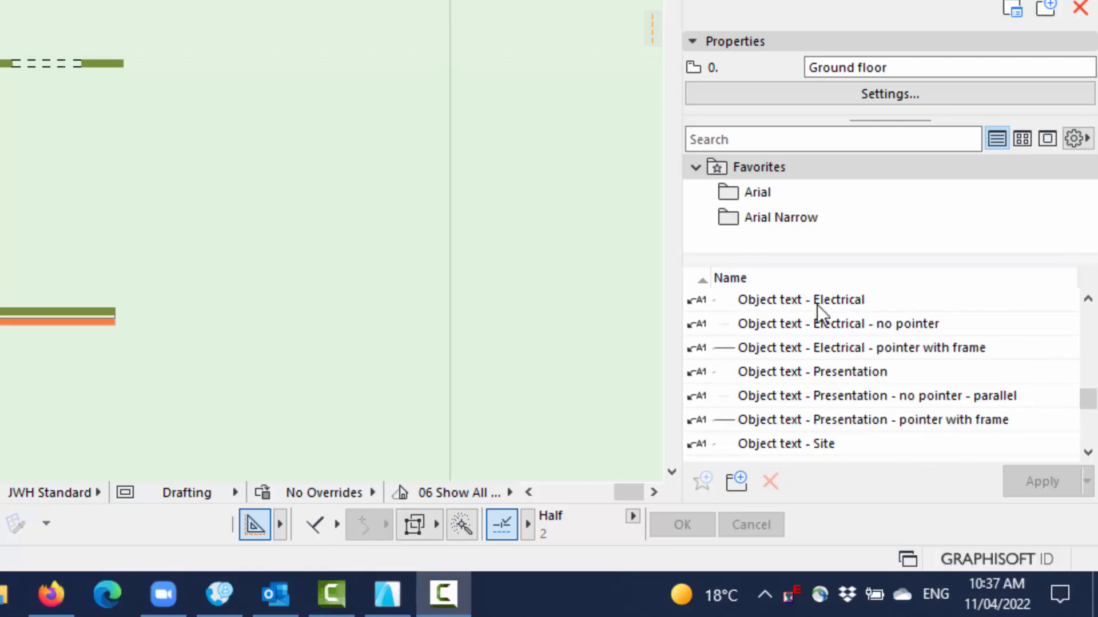
click(1074, 140)
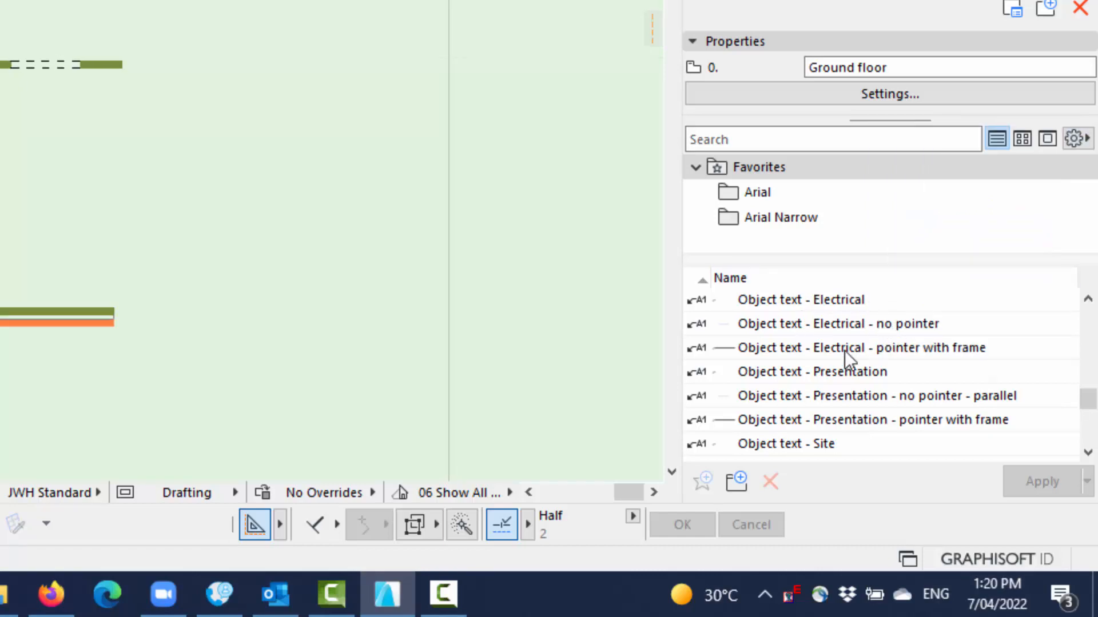
scroll(846, 407, down, 6)
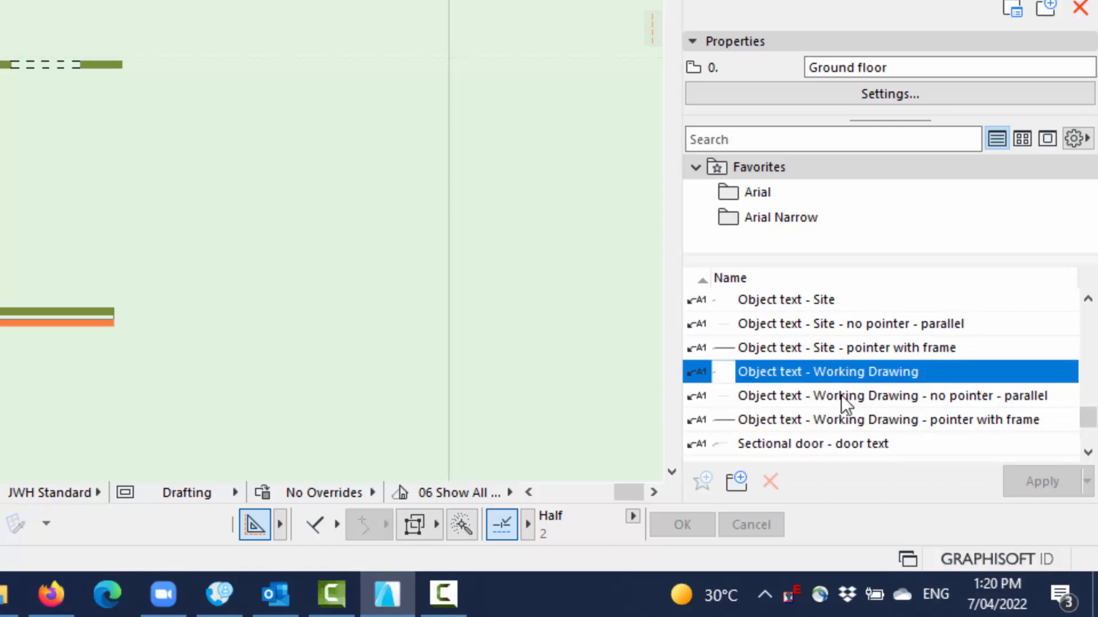
scroll(806, 394, up, 6)
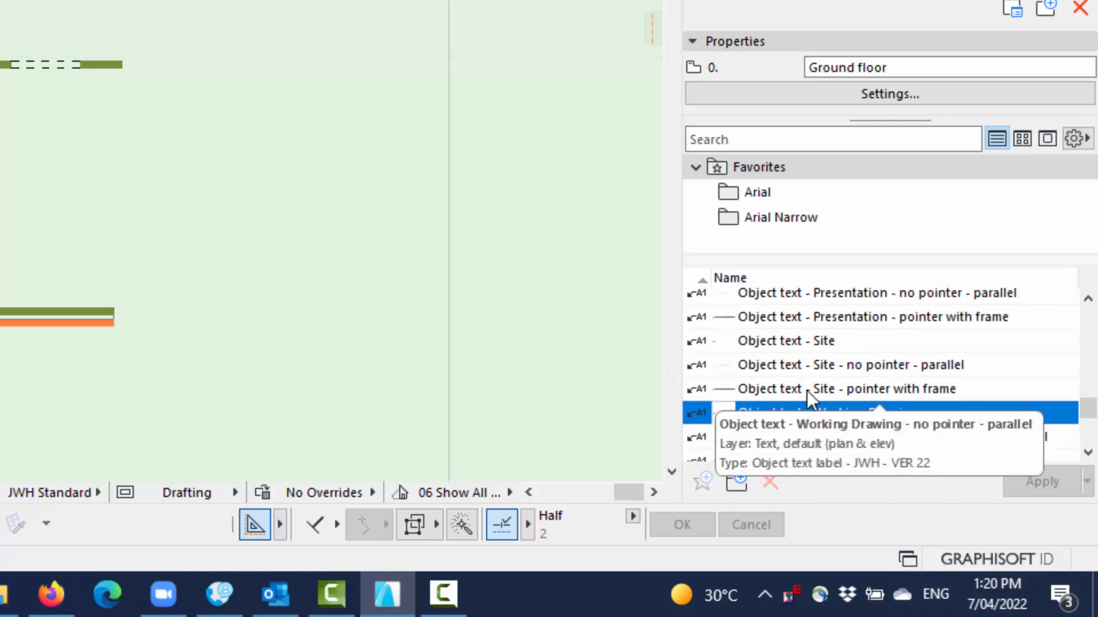
scroll(807, 393, down, 3)
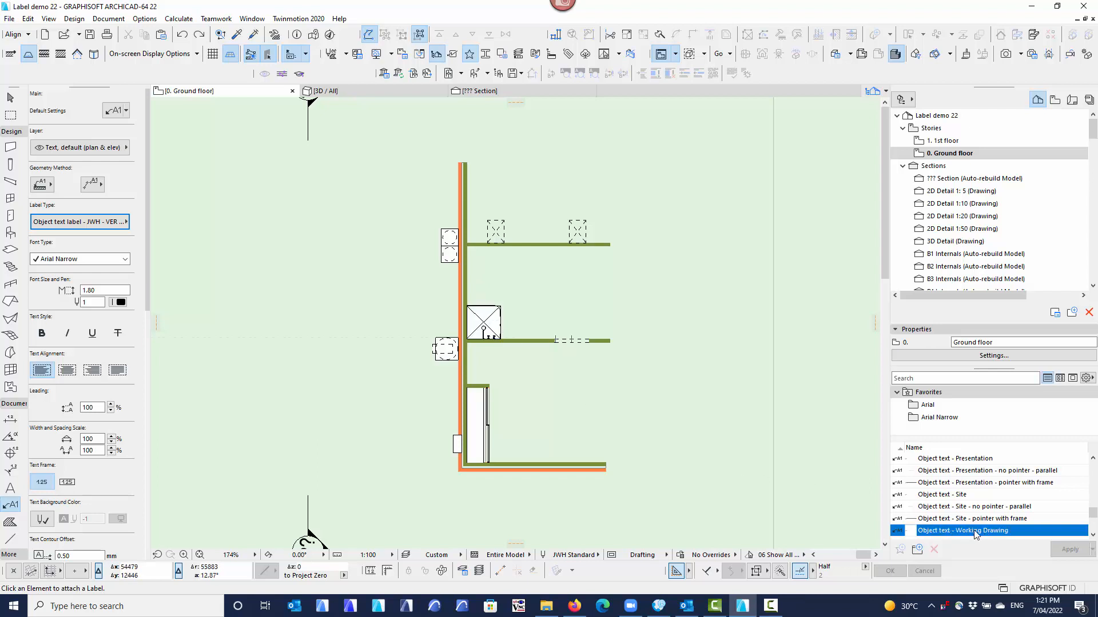
scroll(75, 493, down, 5)
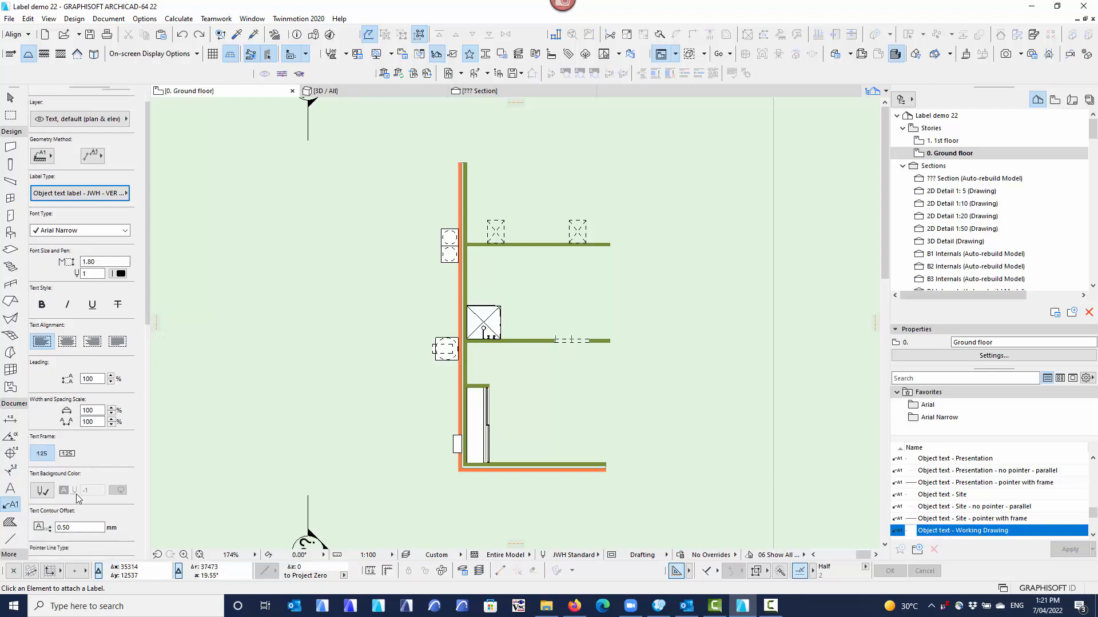
scroll(74, 493, down, 5)
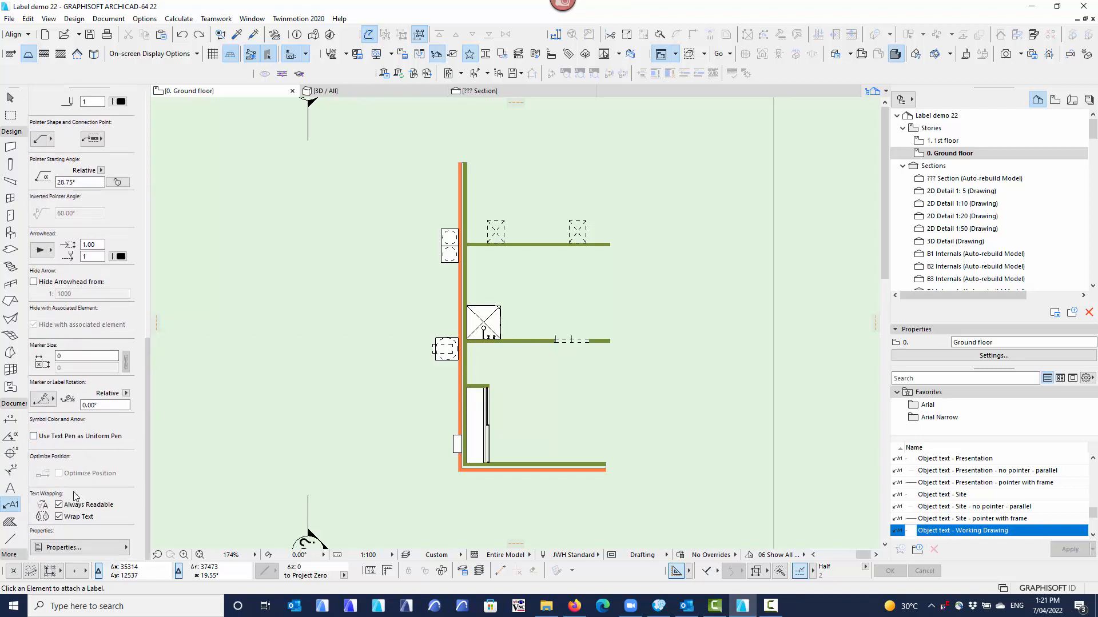
click(45, 399)
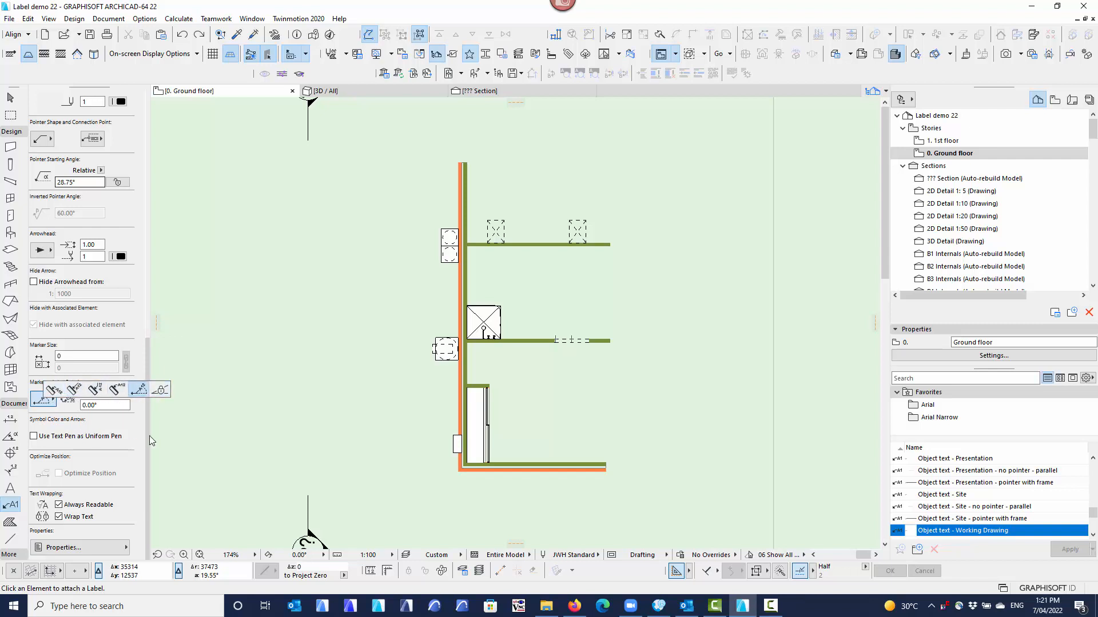
Choose the label favorite Object text - Working Drawing.
click(1004, 519)
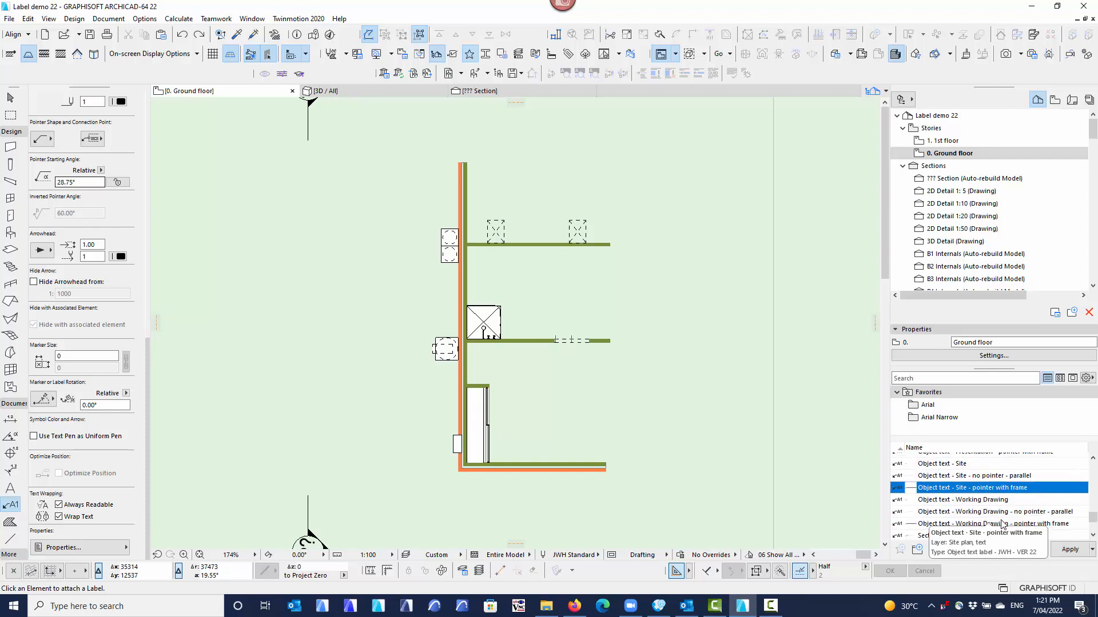
scroll(1001, 503, down, 1)
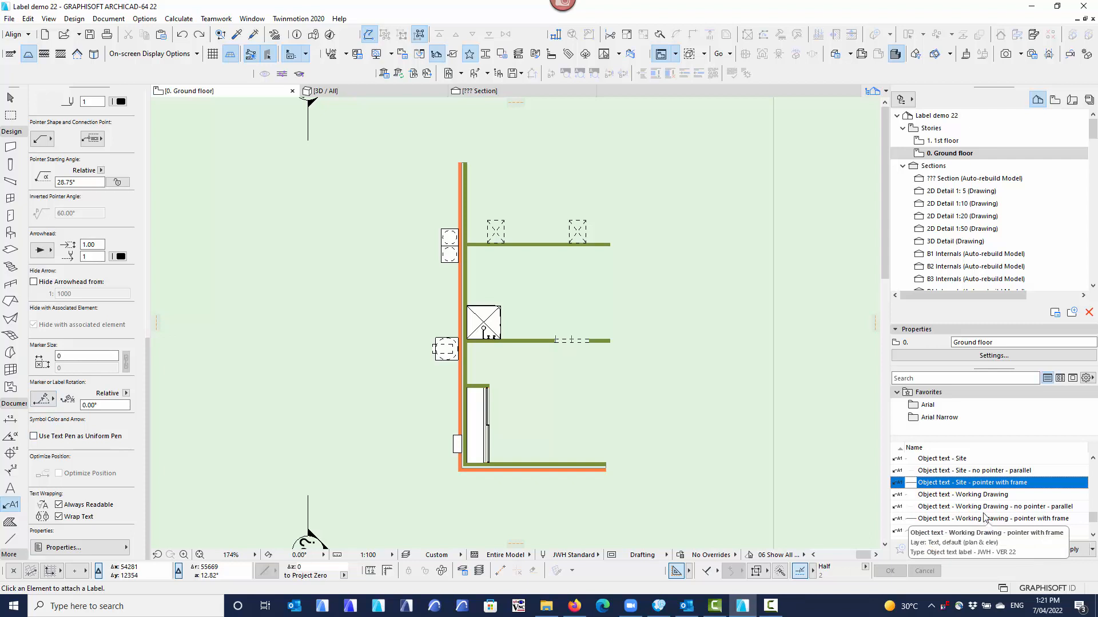
click(952, 496)
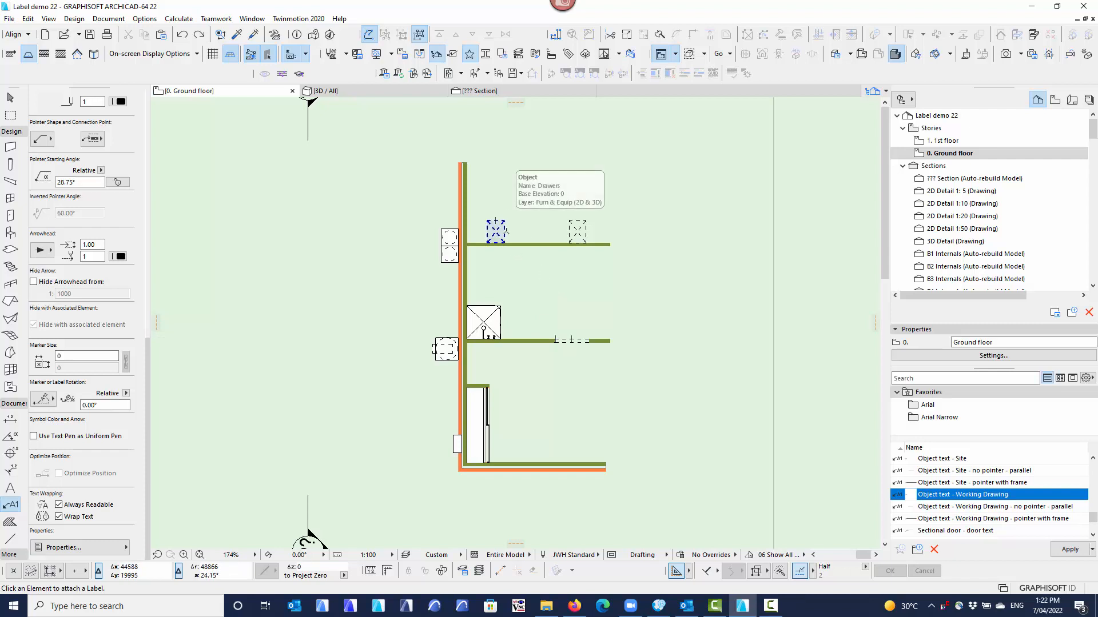
Set the label's geometry method to the option that attaches the label to an element.
scroll(59, 381, up, 10)
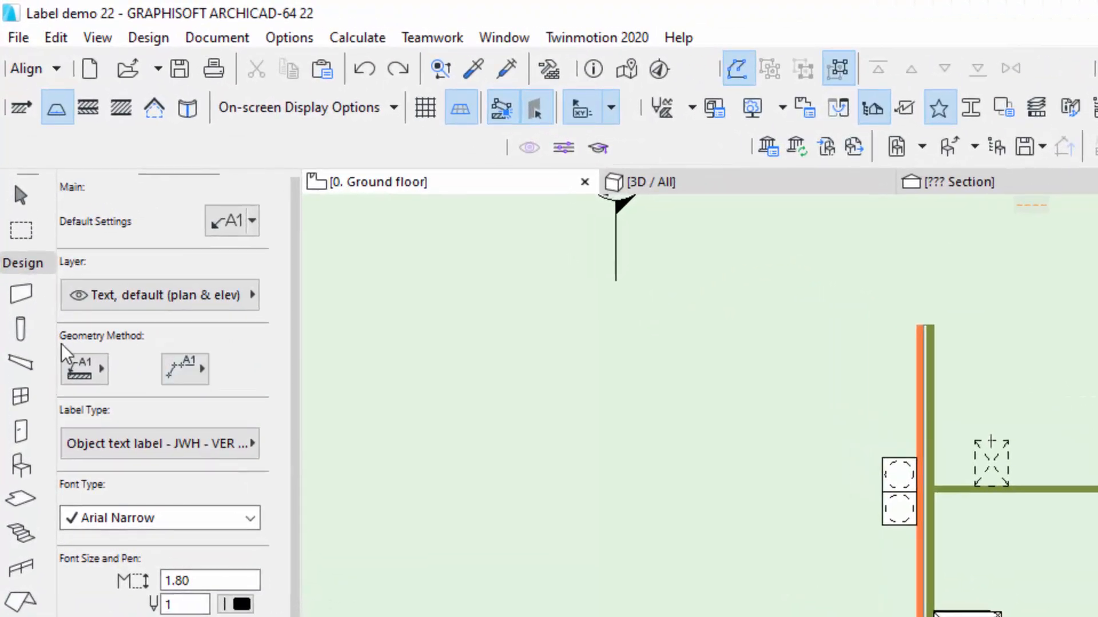
click(84, 371)
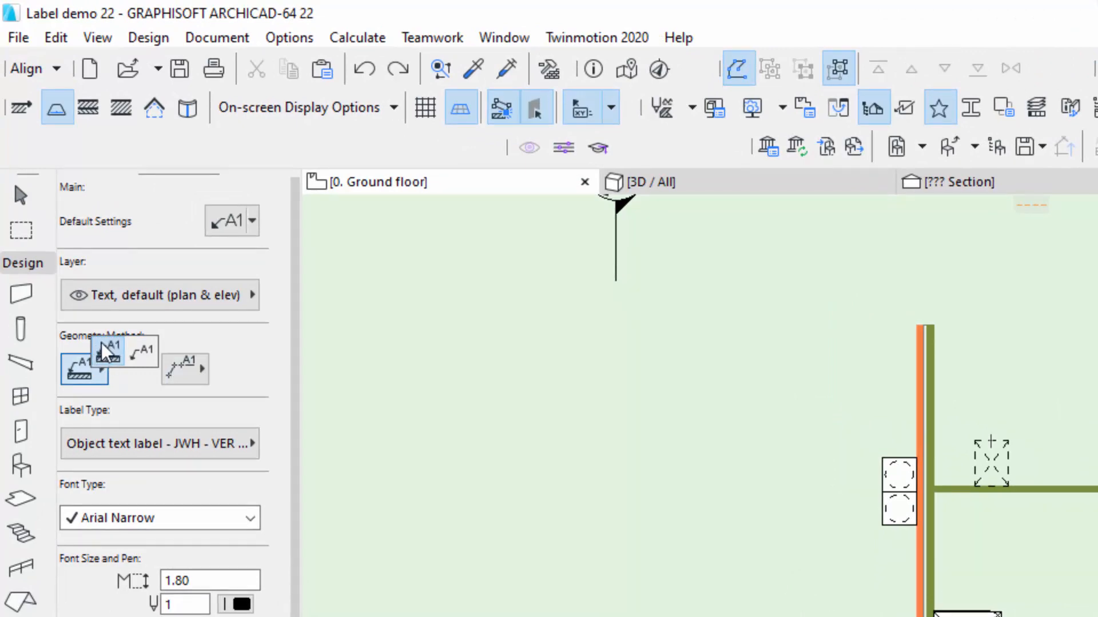
click(86, 378)
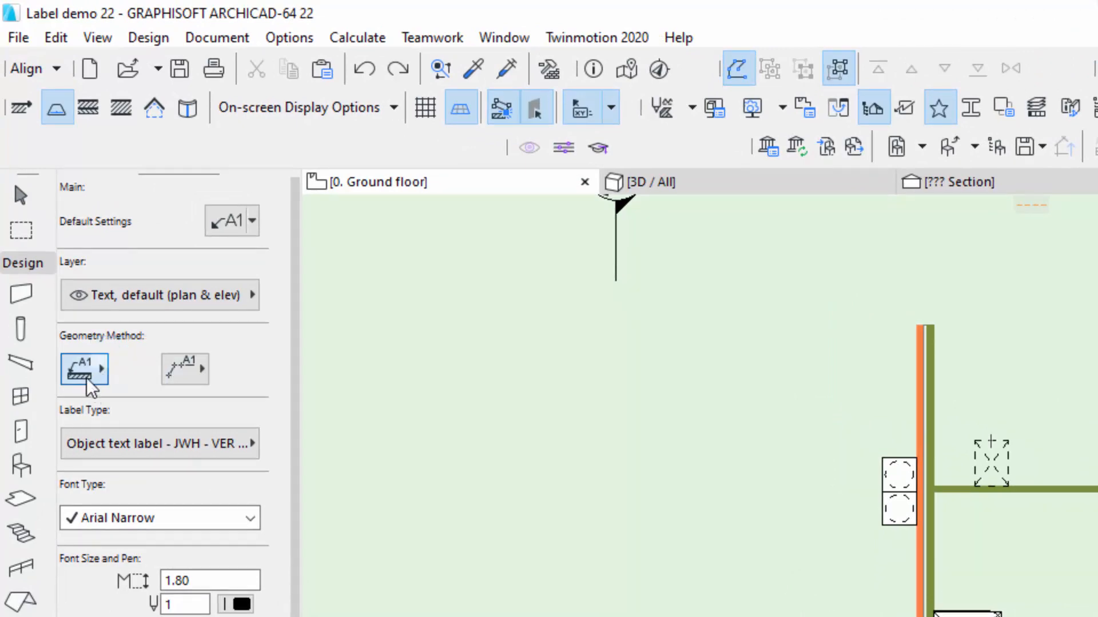
Set the label's placement method to the option that defines the leader line and its handle point by point.
click(199, 382)
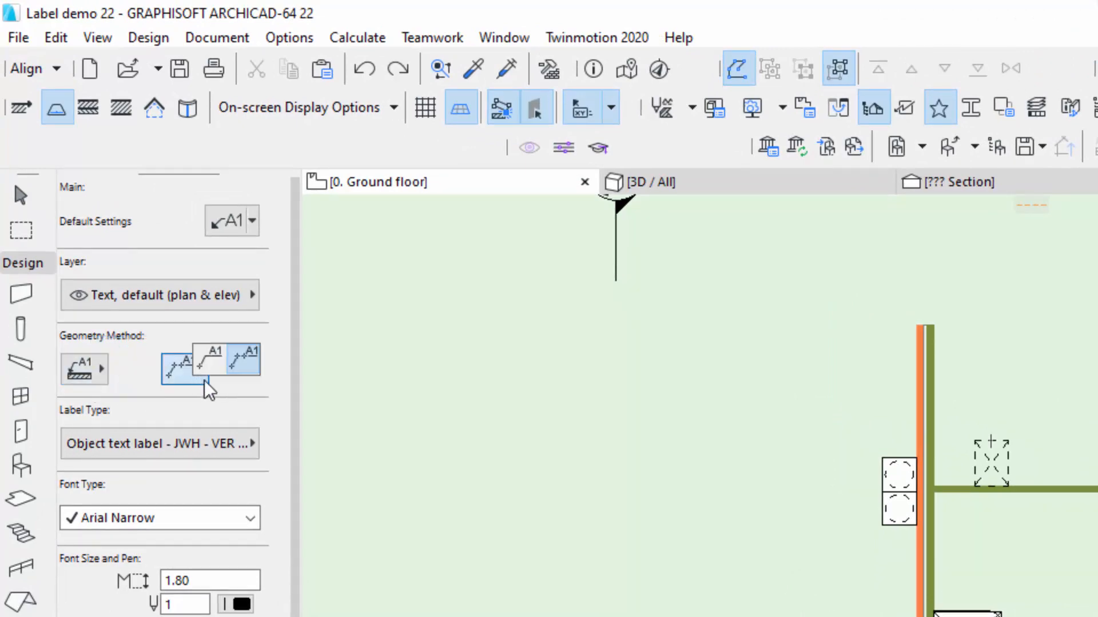
click(250, 375)
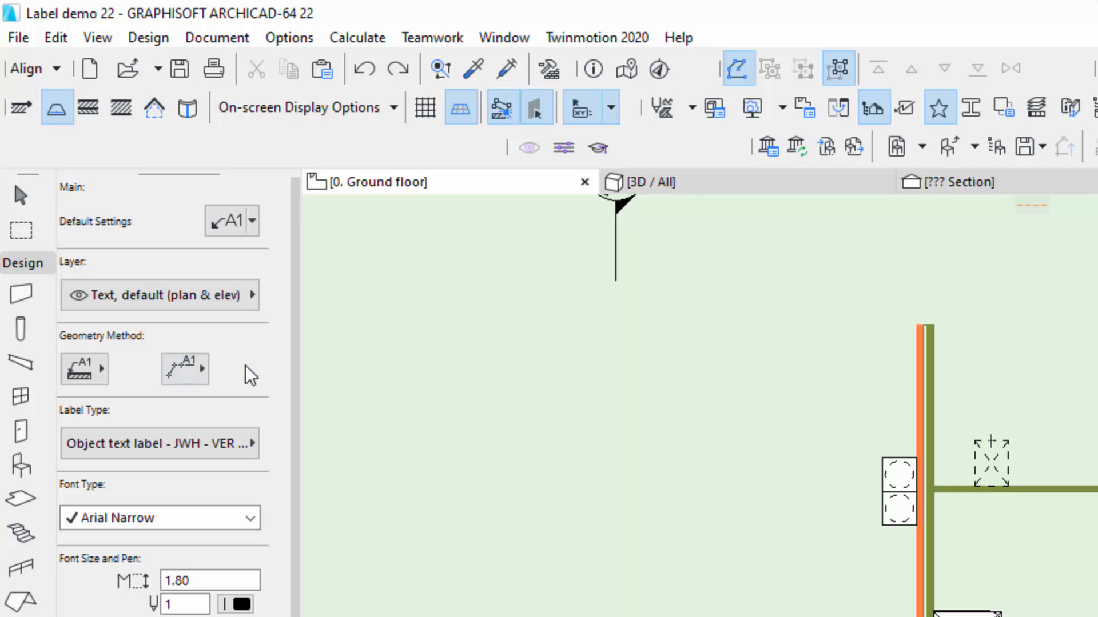
click(199, 382)
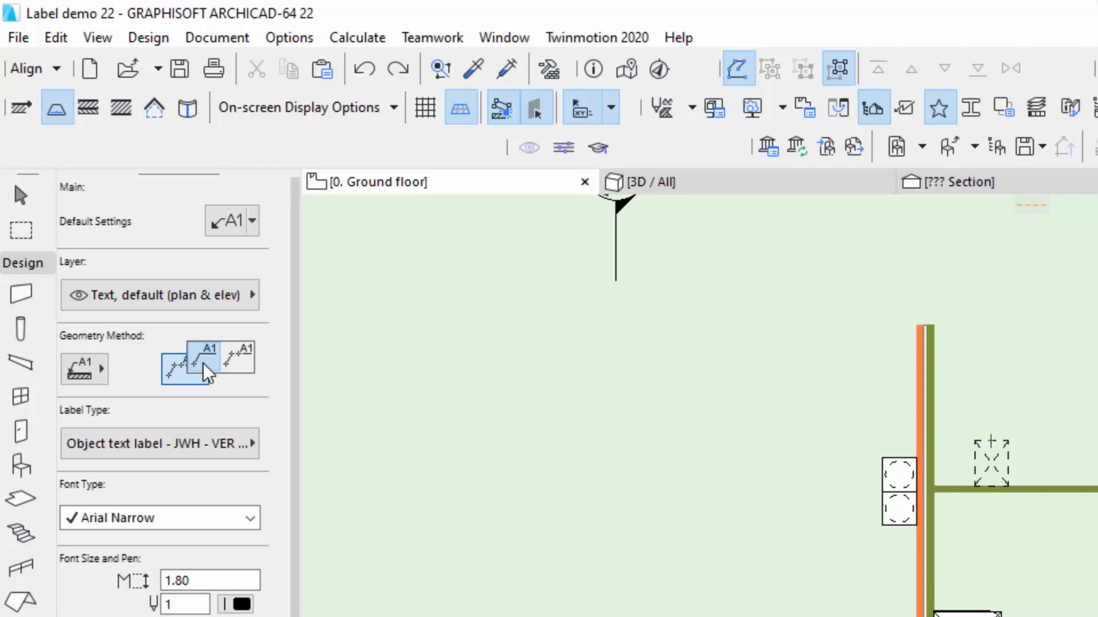
click(239, 367)
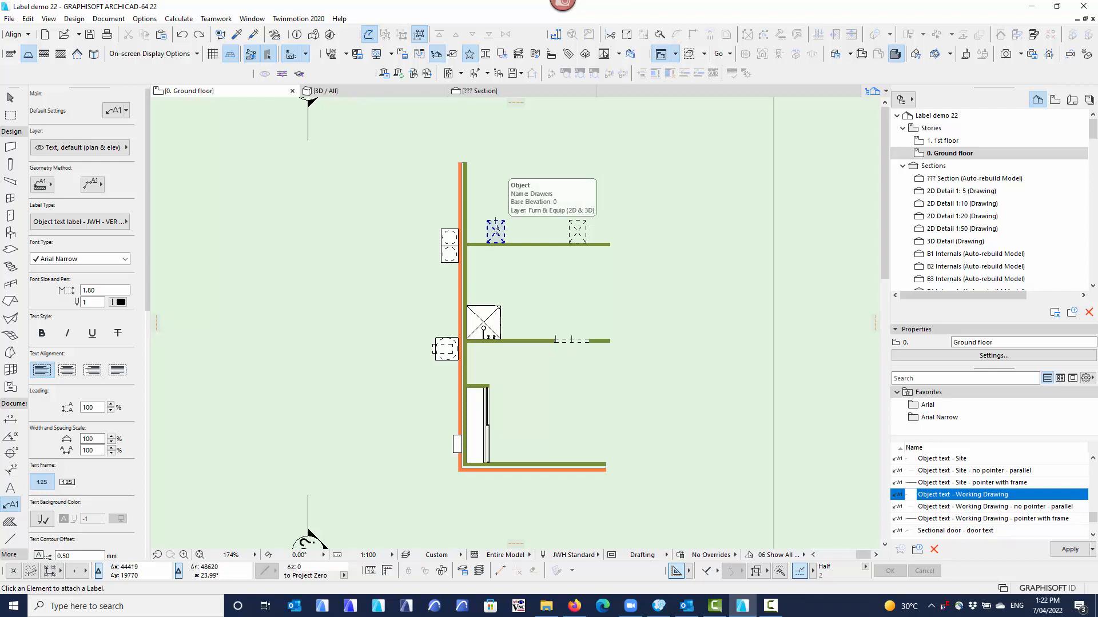
Label the drawers and the pot drawers along the upper internal wall, using an angled leader for the first and a horizontal one for the second.
scroll(499, 230, up, 1)
scroll(498, 231, up, 10)
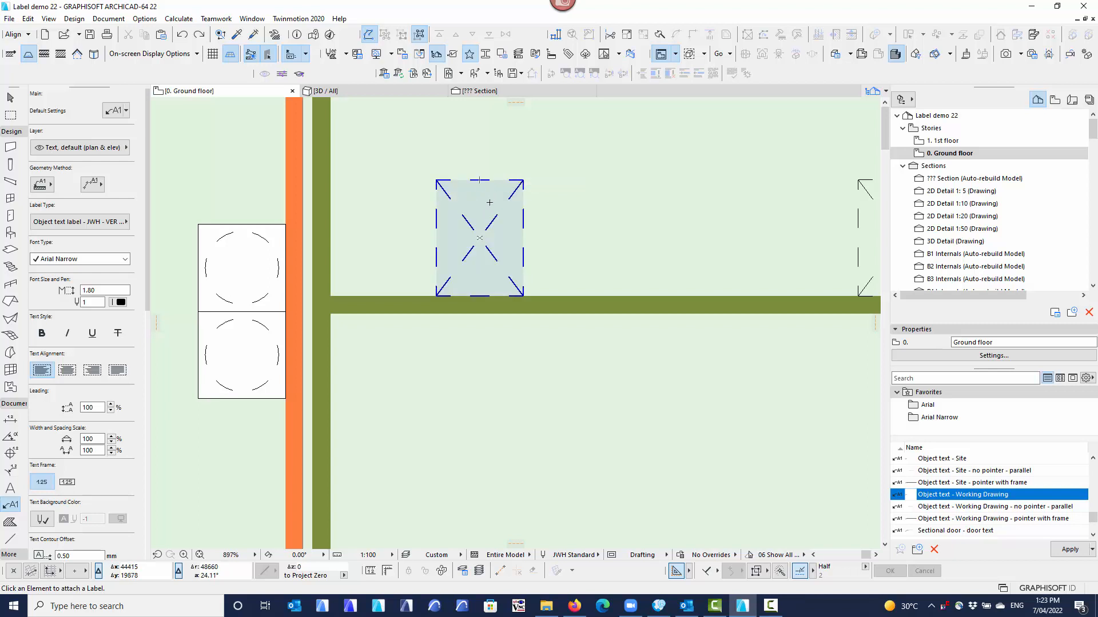
scroll(487, 205, down, 5)
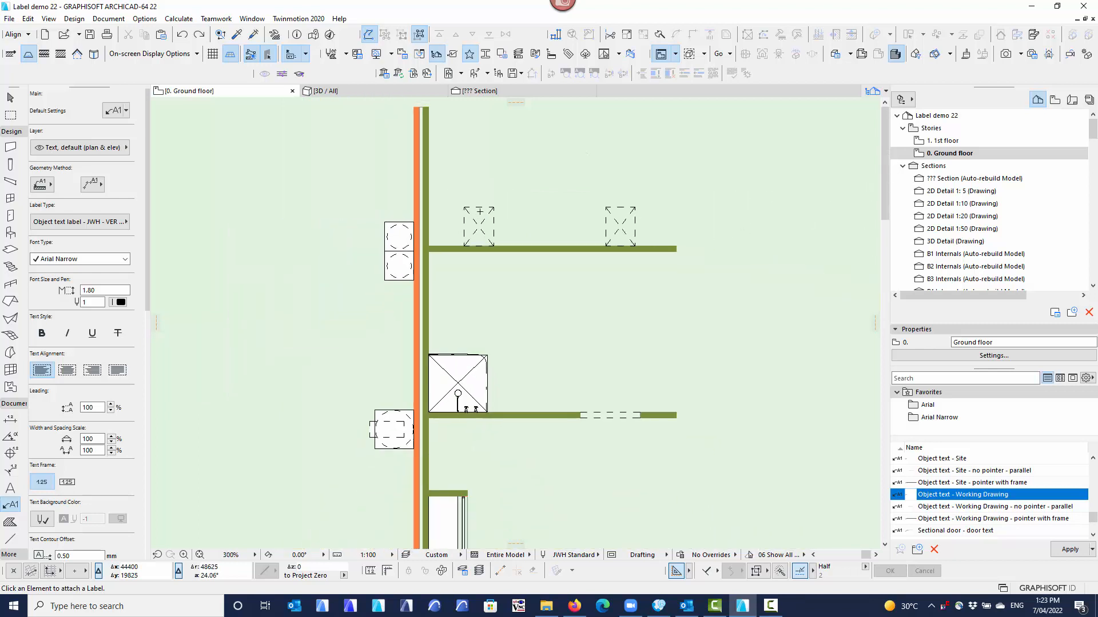
middle_drag(480, 212, 458, 277)
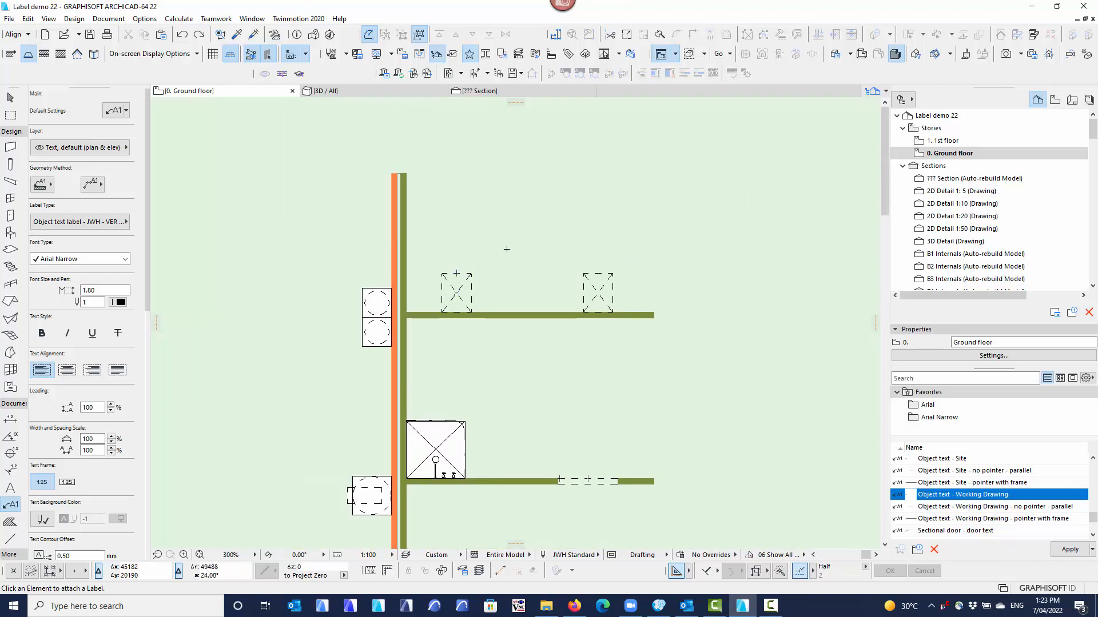
click(470, 274)
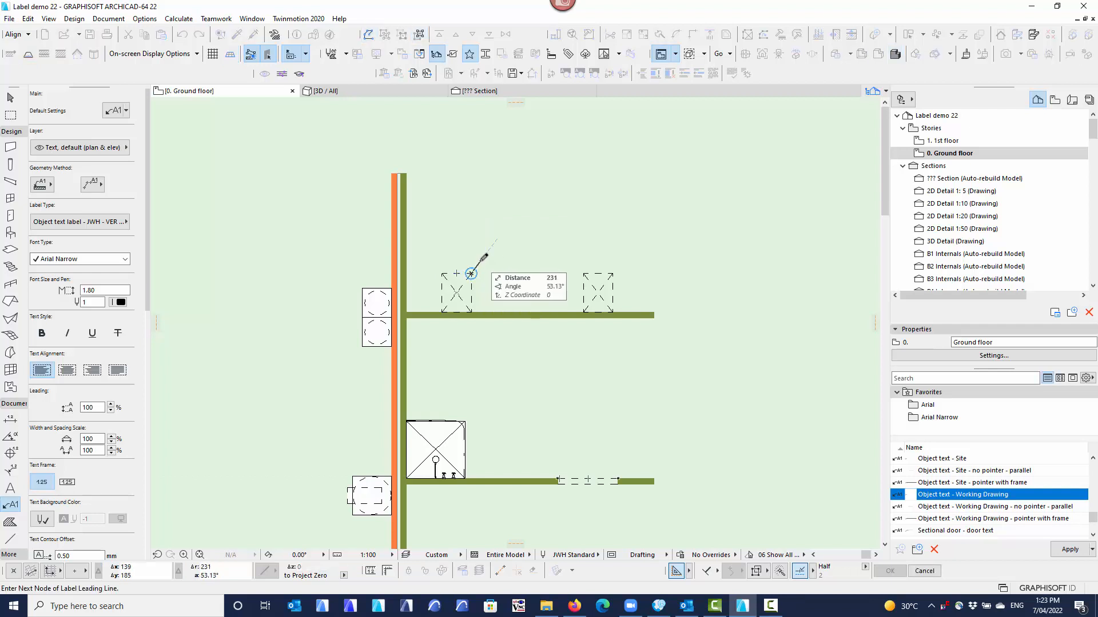
click(501, 223)
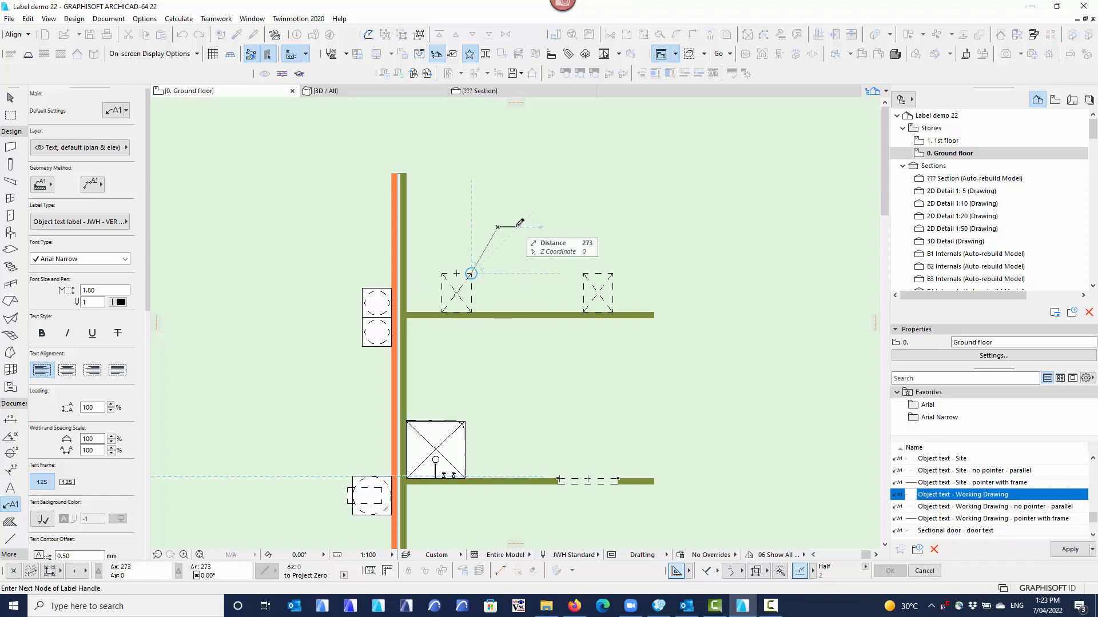
click(522, 227)
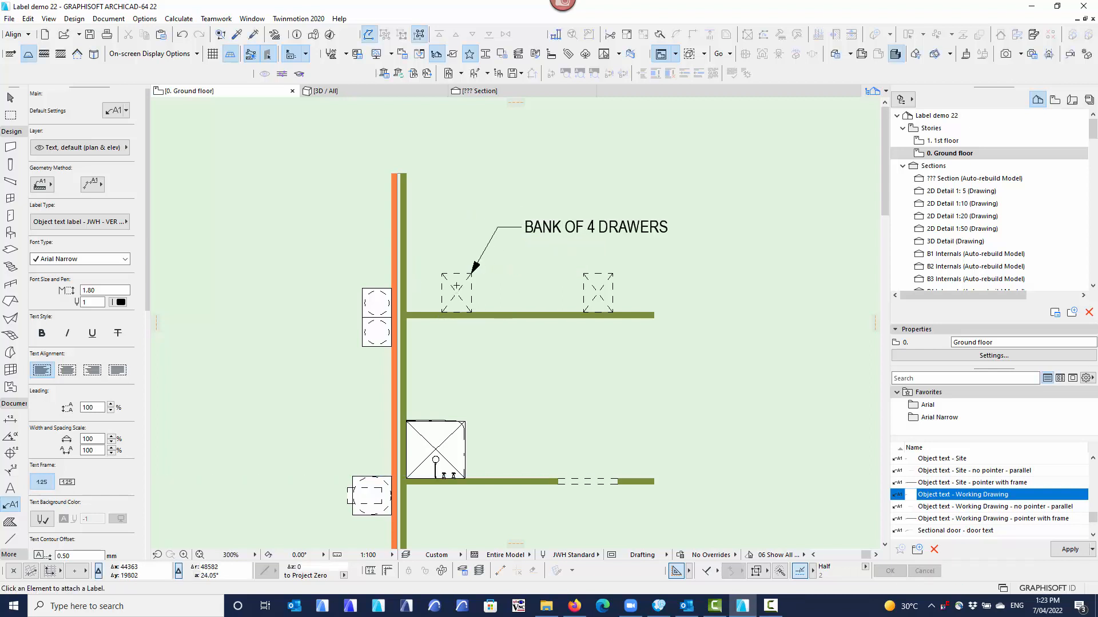
click(613, 288)
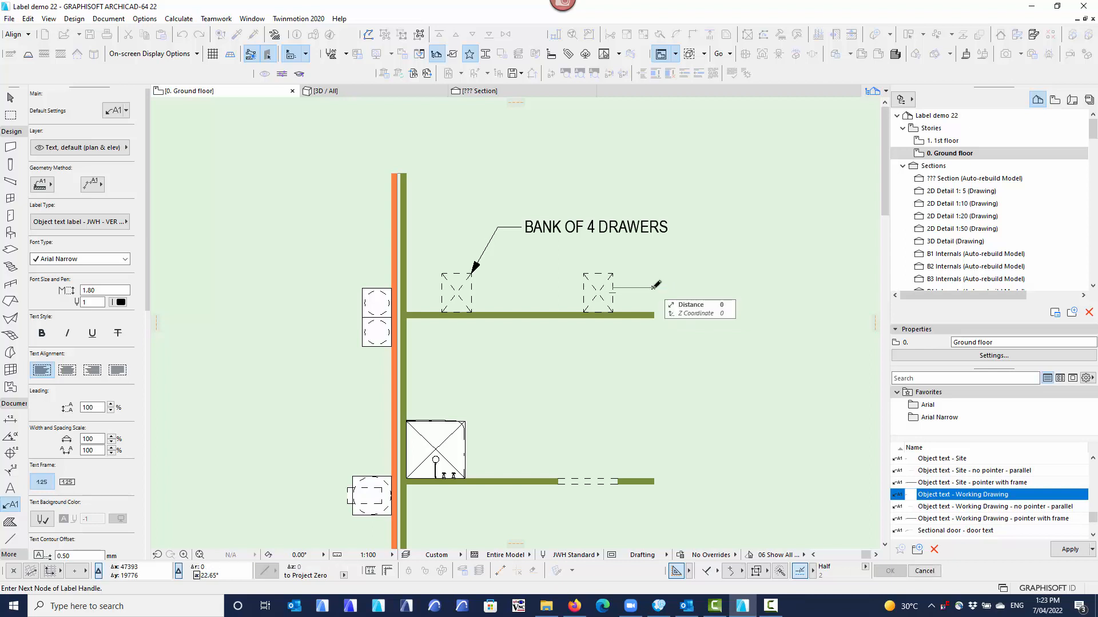
click(655, 287)
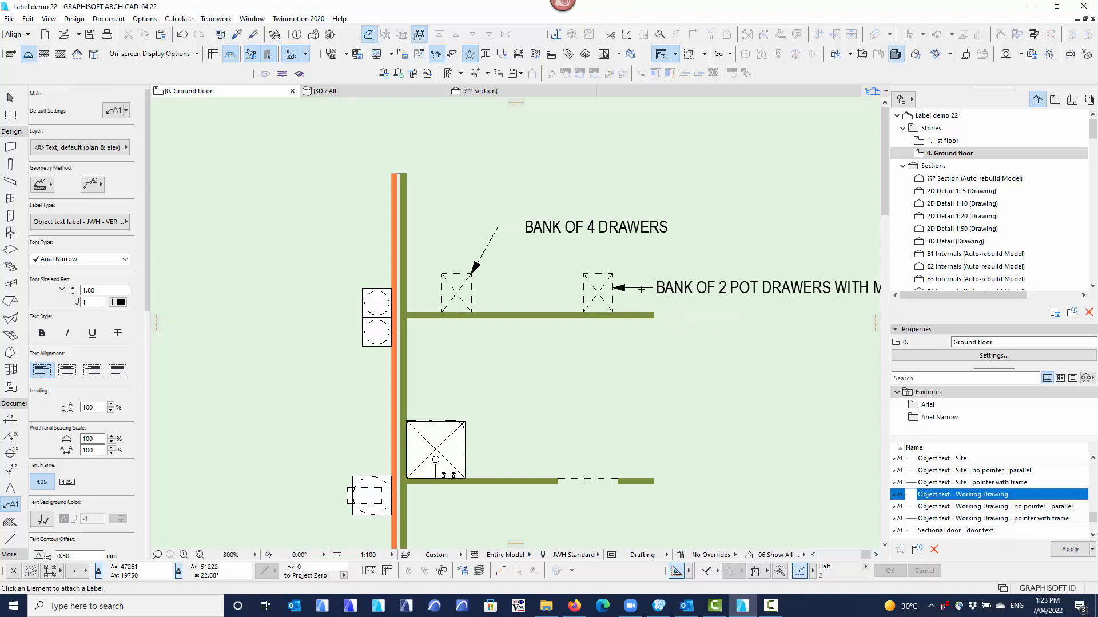
Label the shower from its upper outer corner with an angled leader and a short horizontal handle, placing the text above the shower.
middle_drag(629, 287, 569, 266)
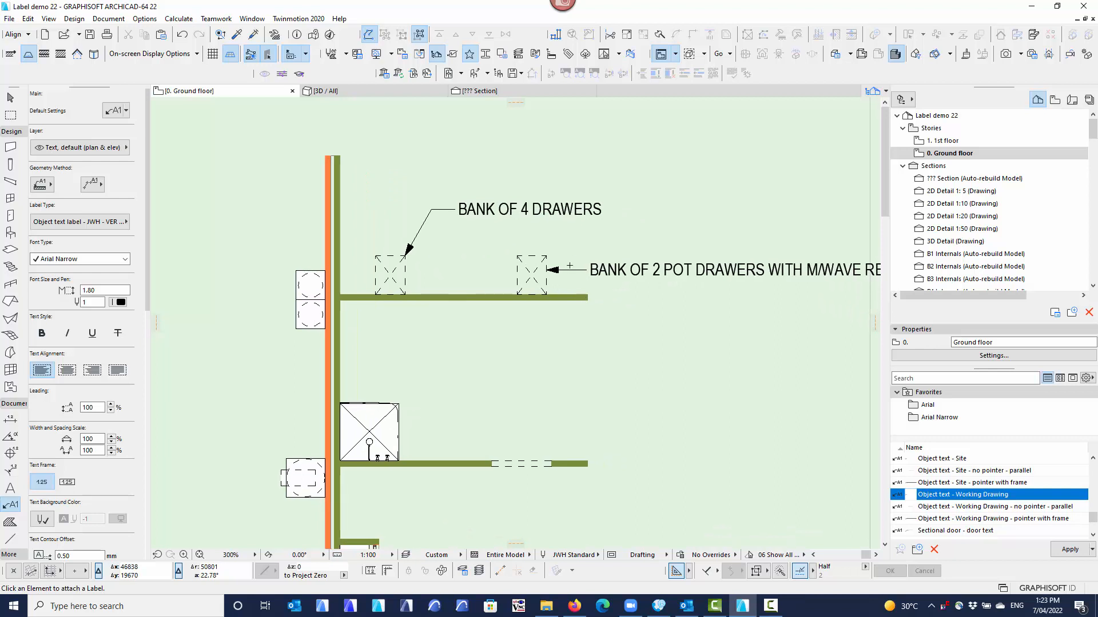
scroll(634, 306, down, 2)
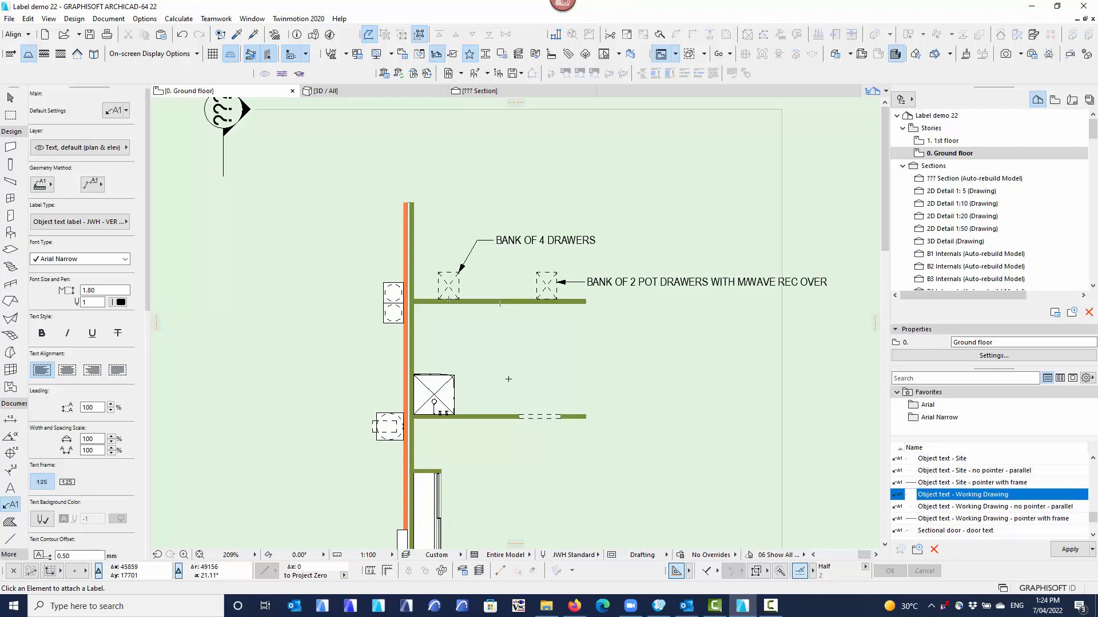
middle_drag(508, 379, 490, 266)
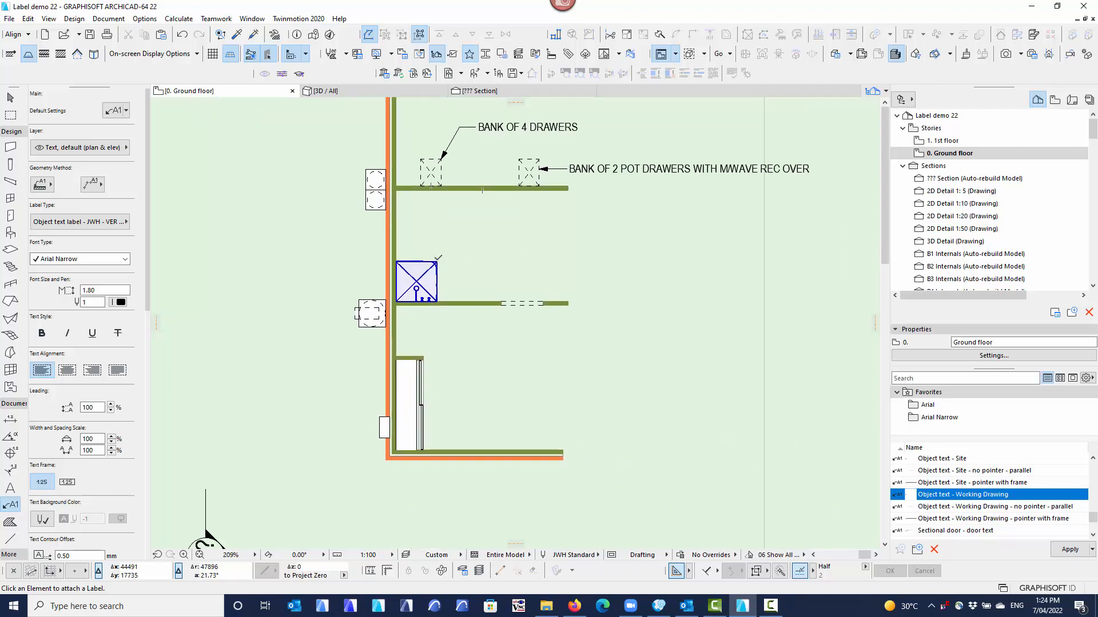
click(437, 262)
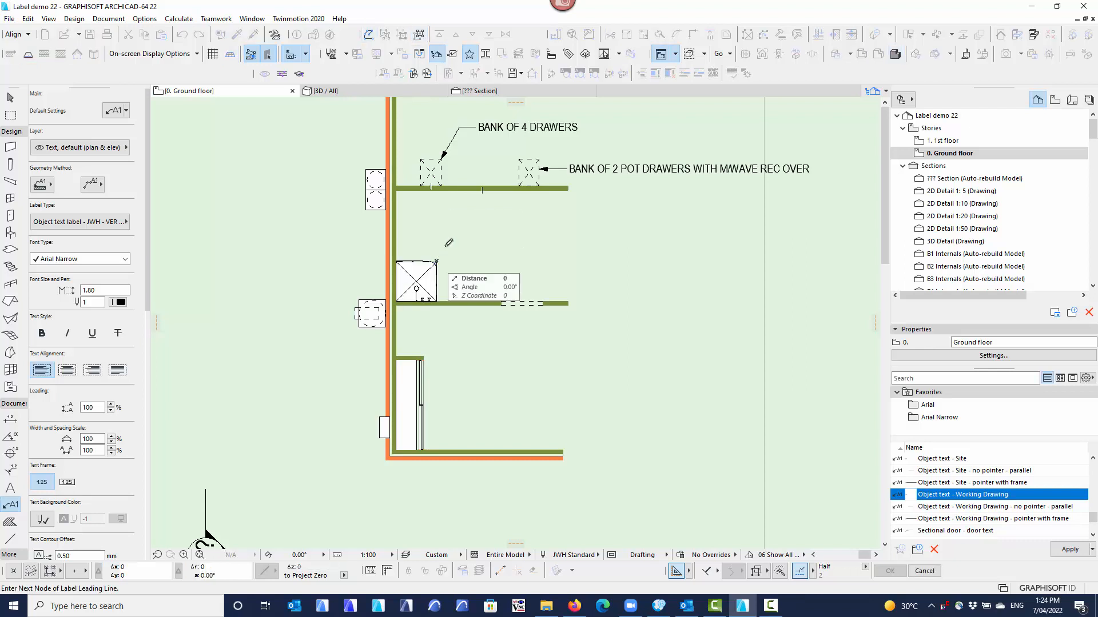
click(453, 229)
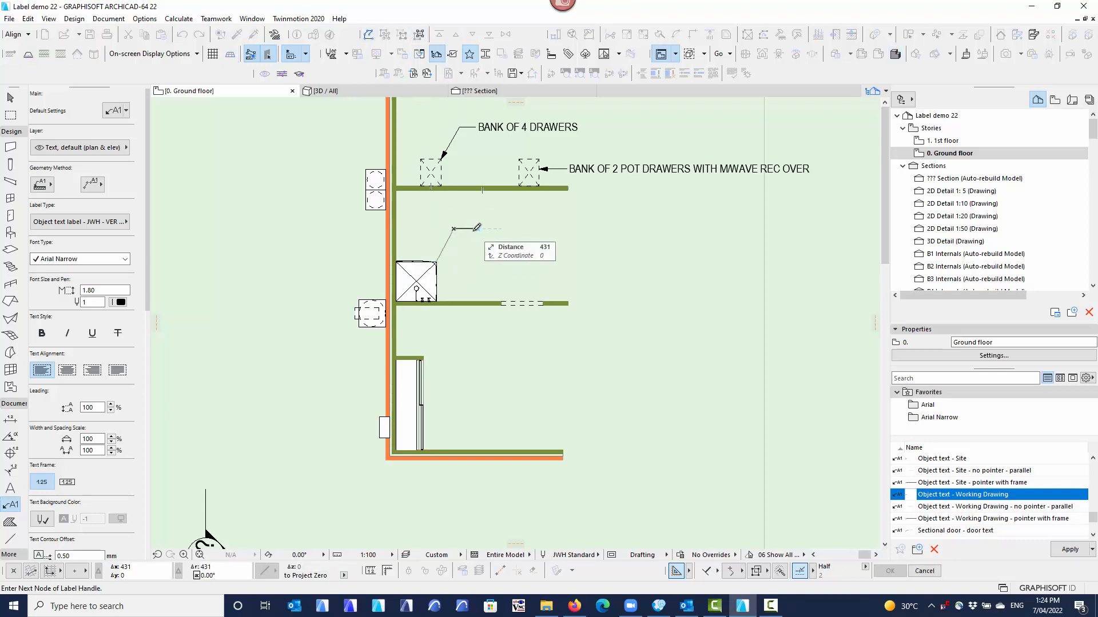
click(474, 229)
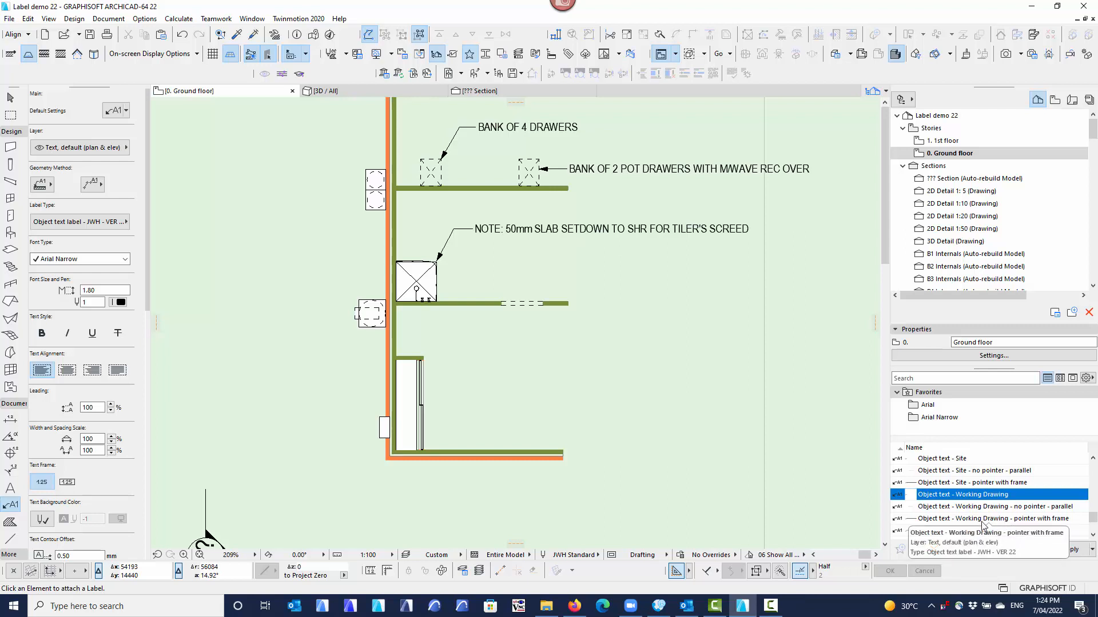
Apply the favorite Object text - Working Drawing - pointer with frame and attach a second, framed label to the shower's side.
click(1026, 519)
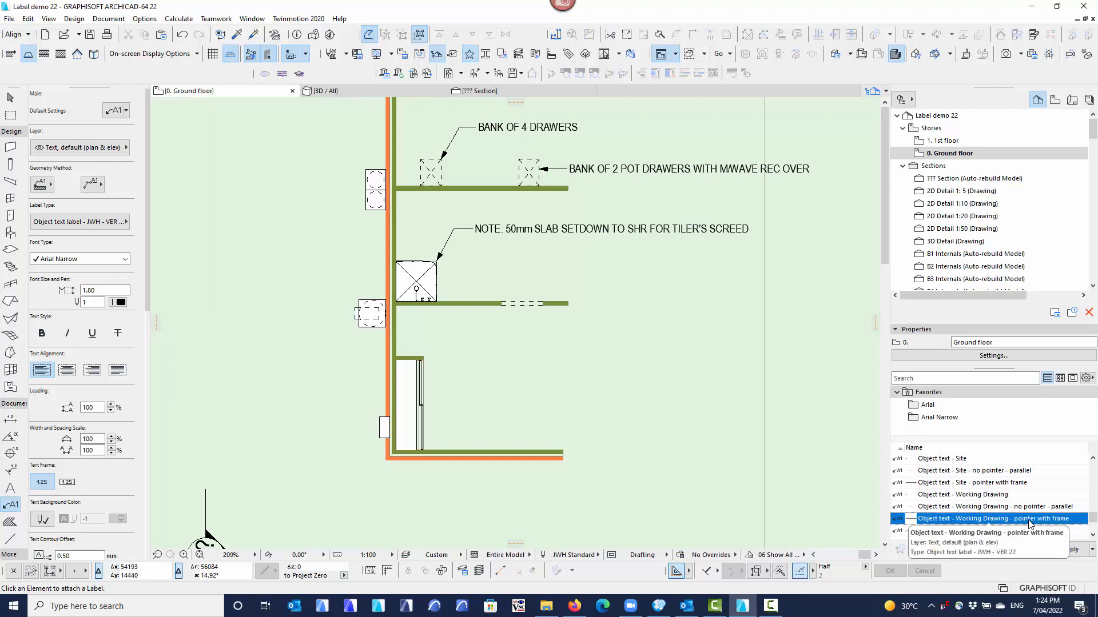
double_click(1030, 522)
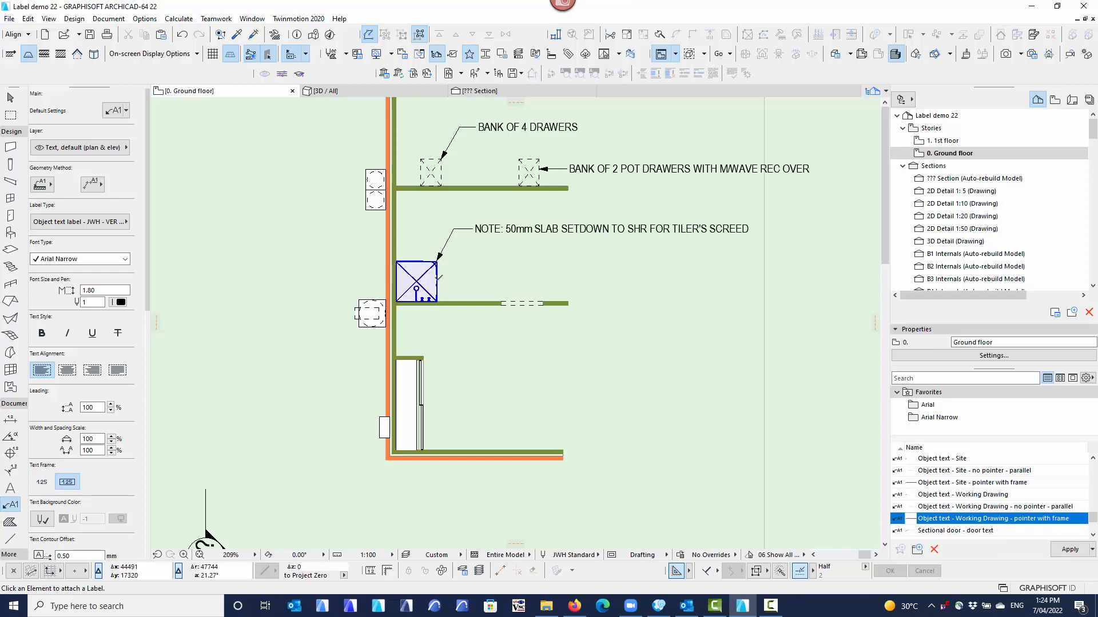
click(436, 280)
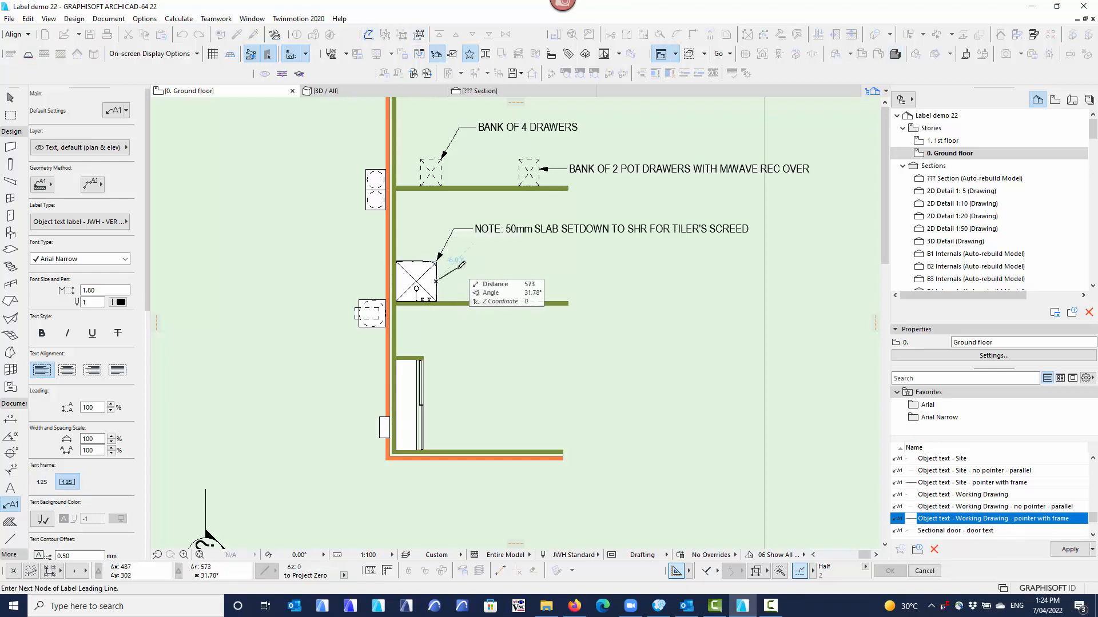
click(480, 267)
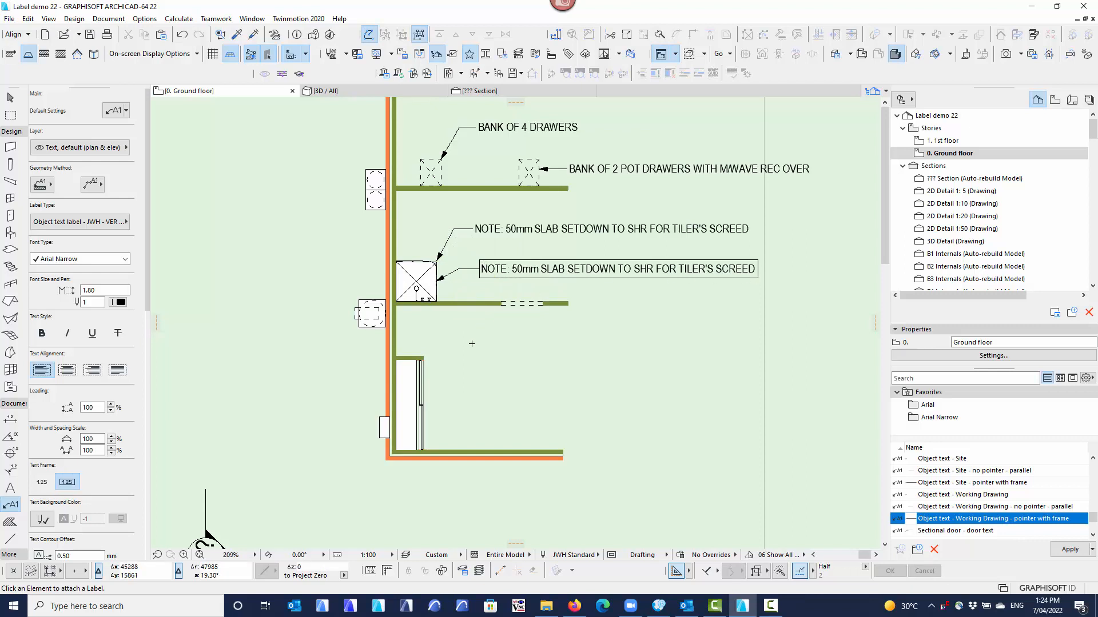
Select the framed shower label and narrow its text box so the note wraps onto two lines.
click(11, 101)
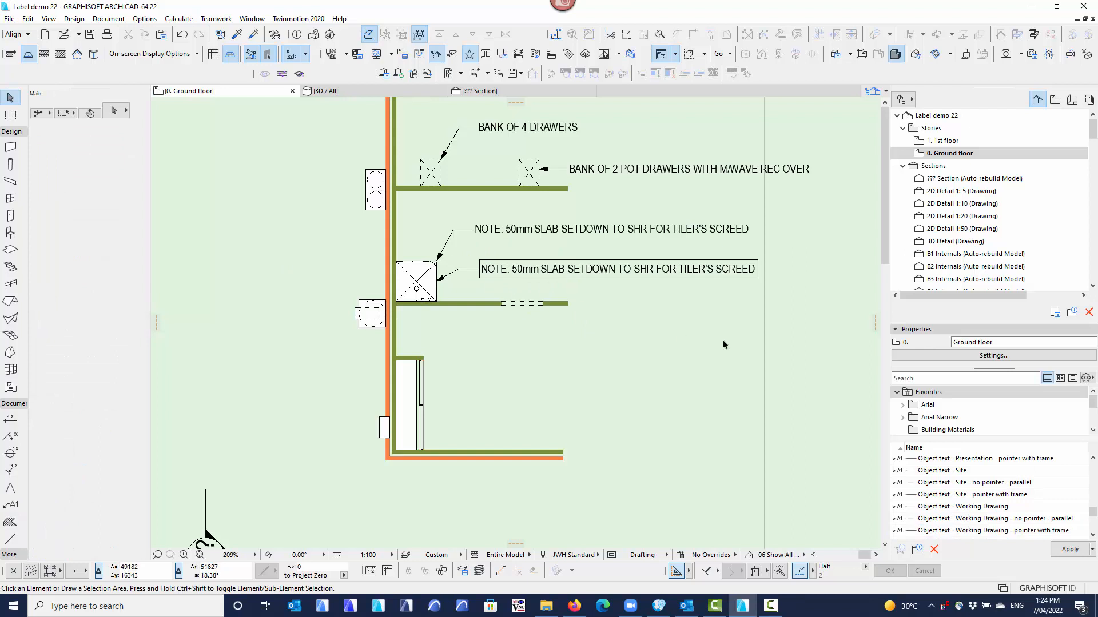
click(758, 279)
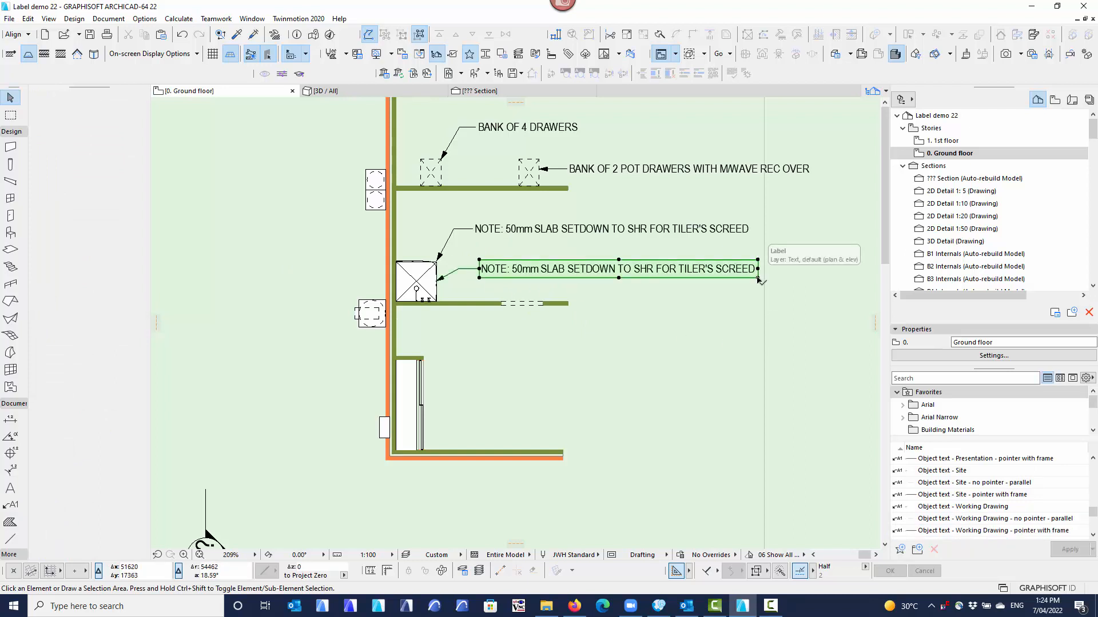
click(757, 278)
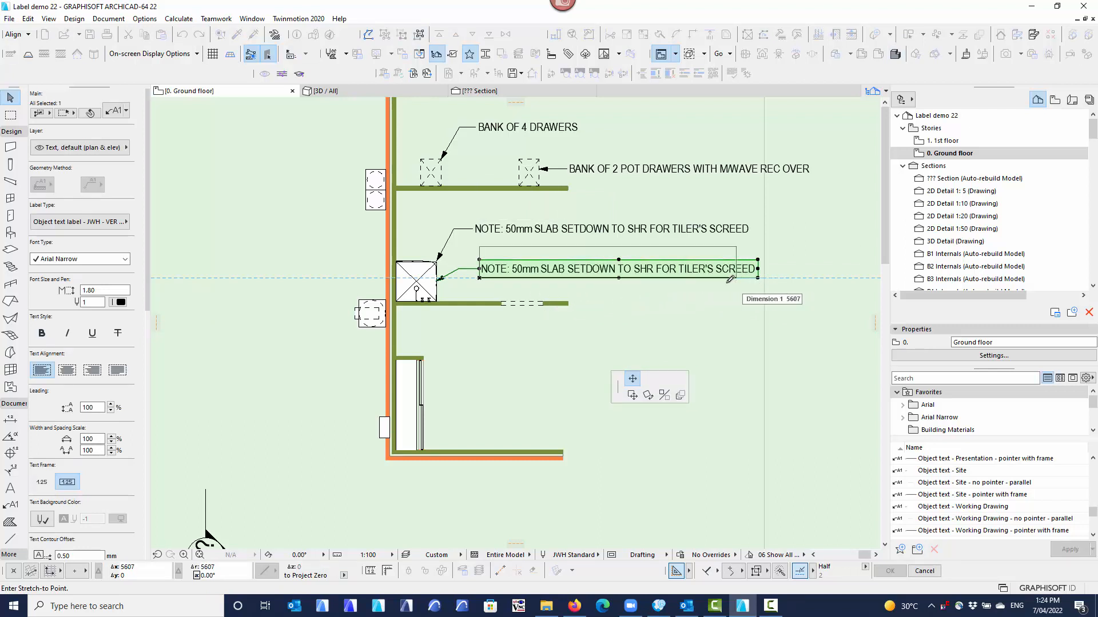
click(631, 285)
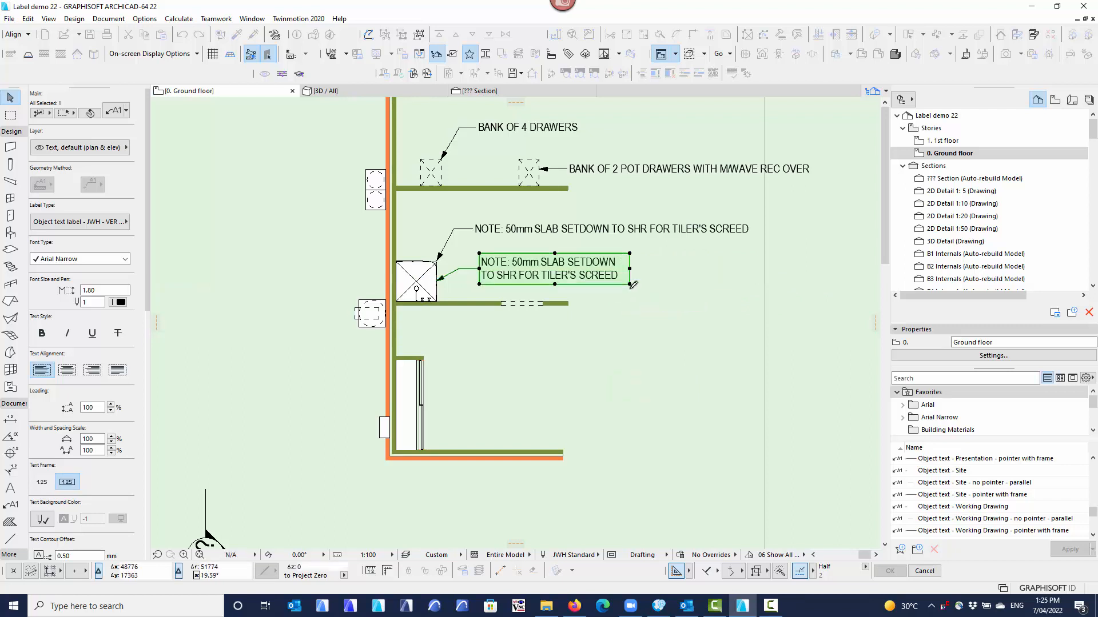
click(606, 311)
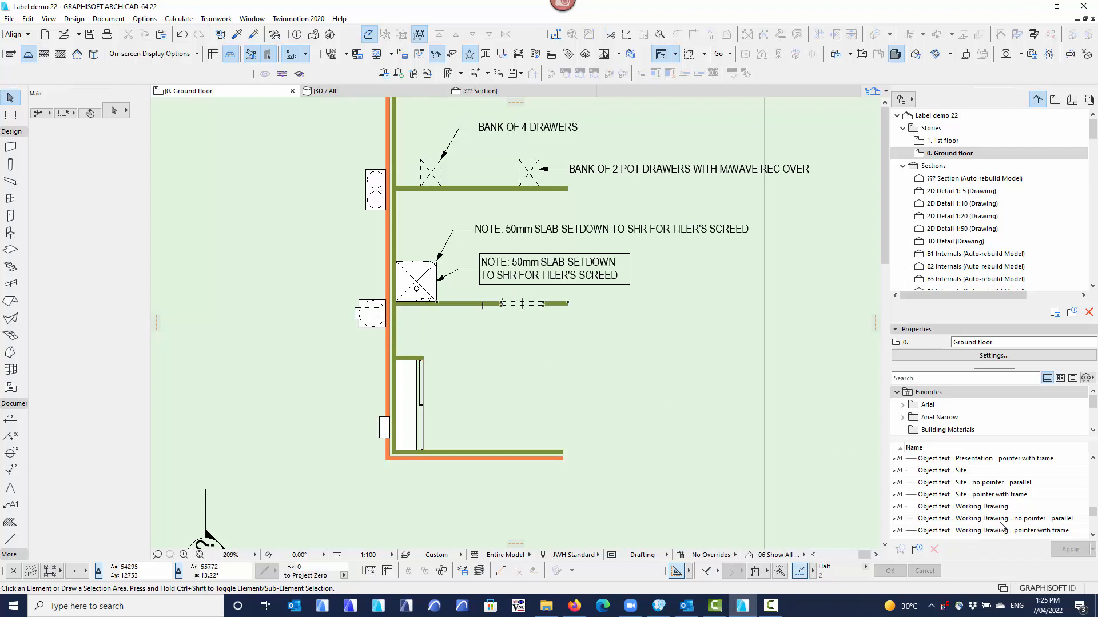
Apply the favorite Object text - Working Drawing - no pointer - parallel and label the wall opening in the wall below the shower.
click(1026, 520)
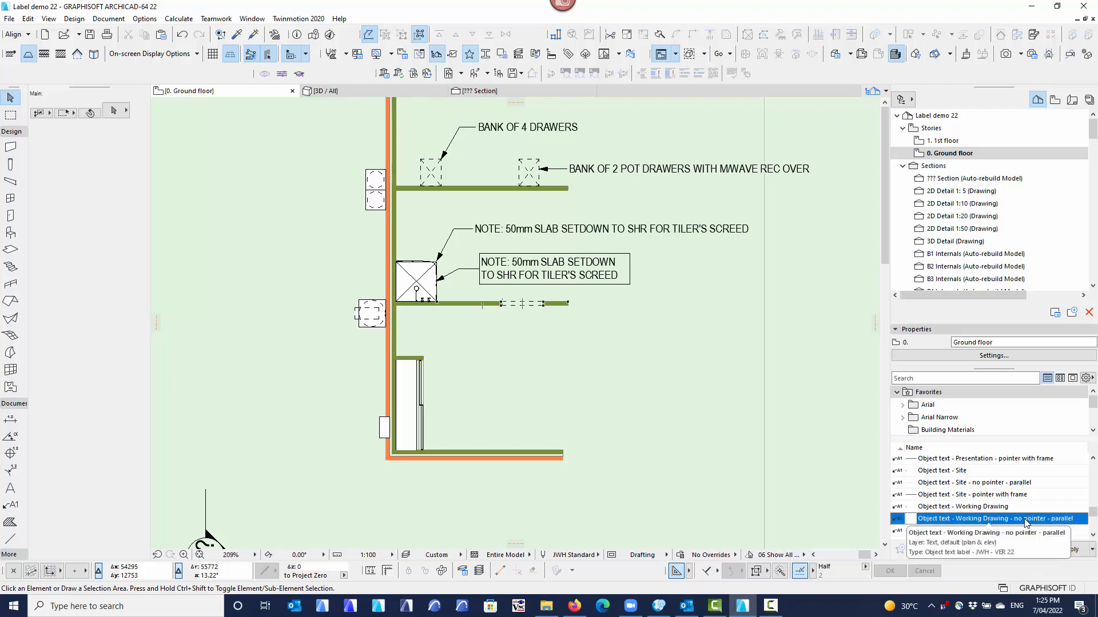
double_click(1025, 521)
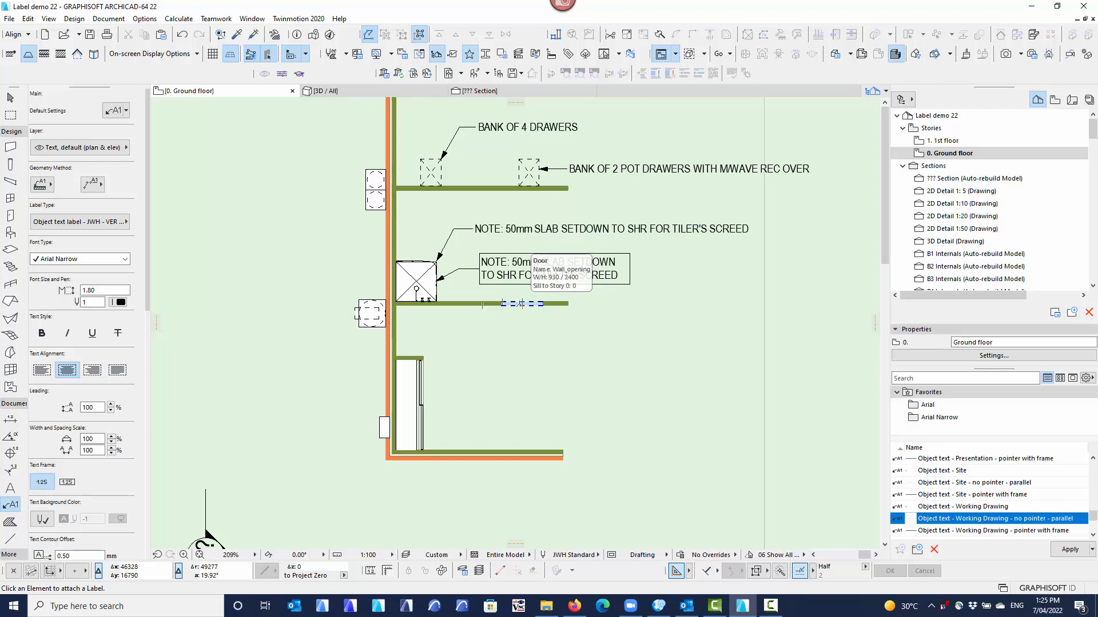
click(521, 304)
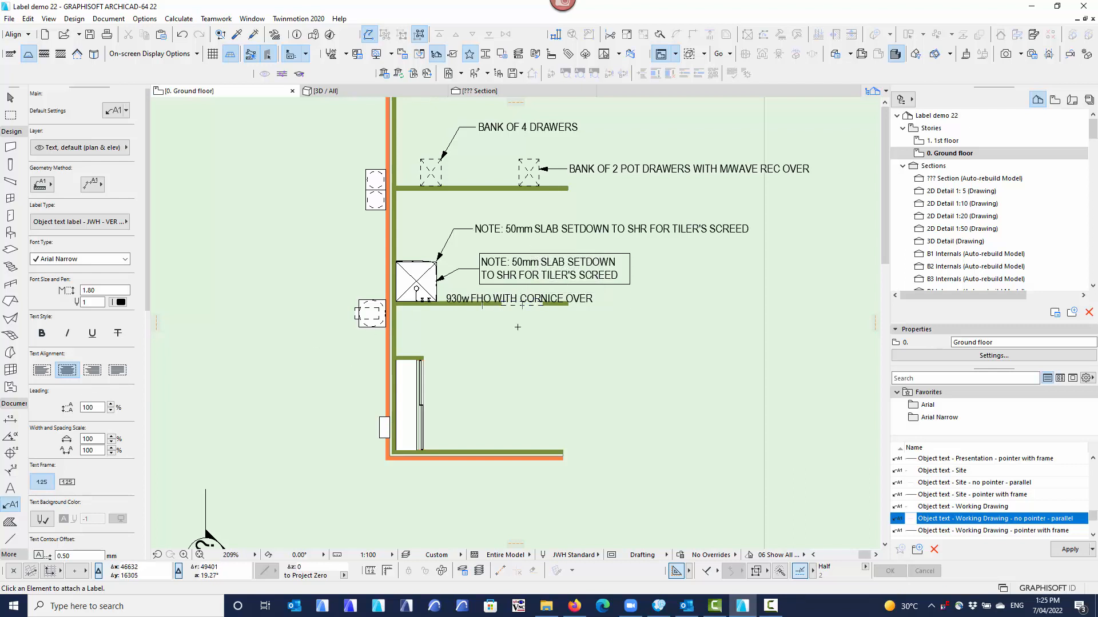
Move the wall opening's label straight down about 456 mm so it sits clear below the wall.
click(11, 97)
click(604, 311)
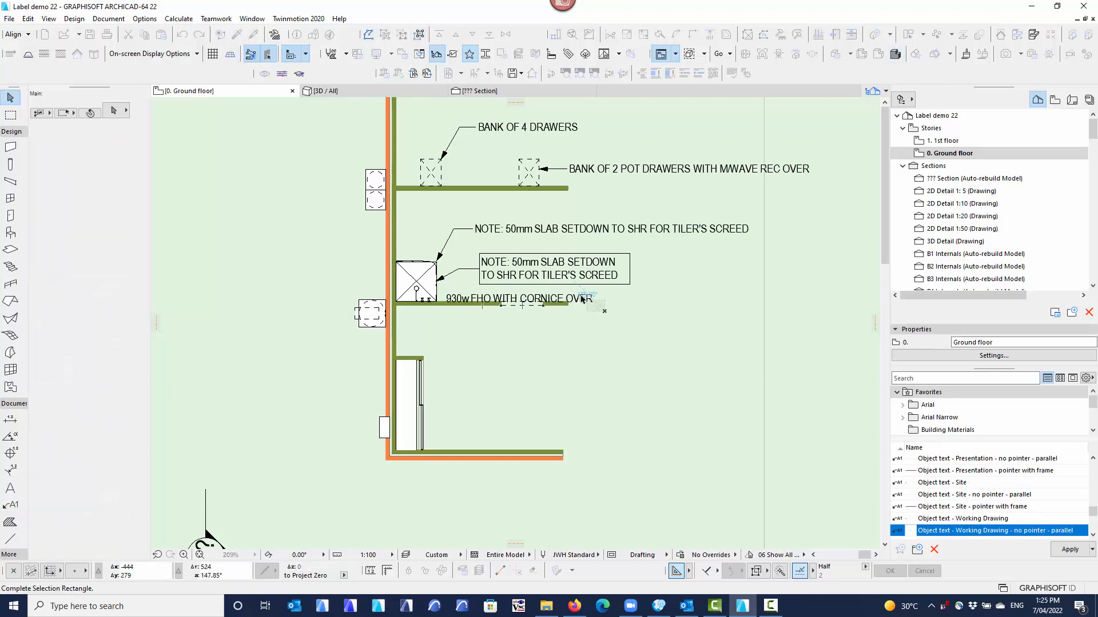
click(582, 299)
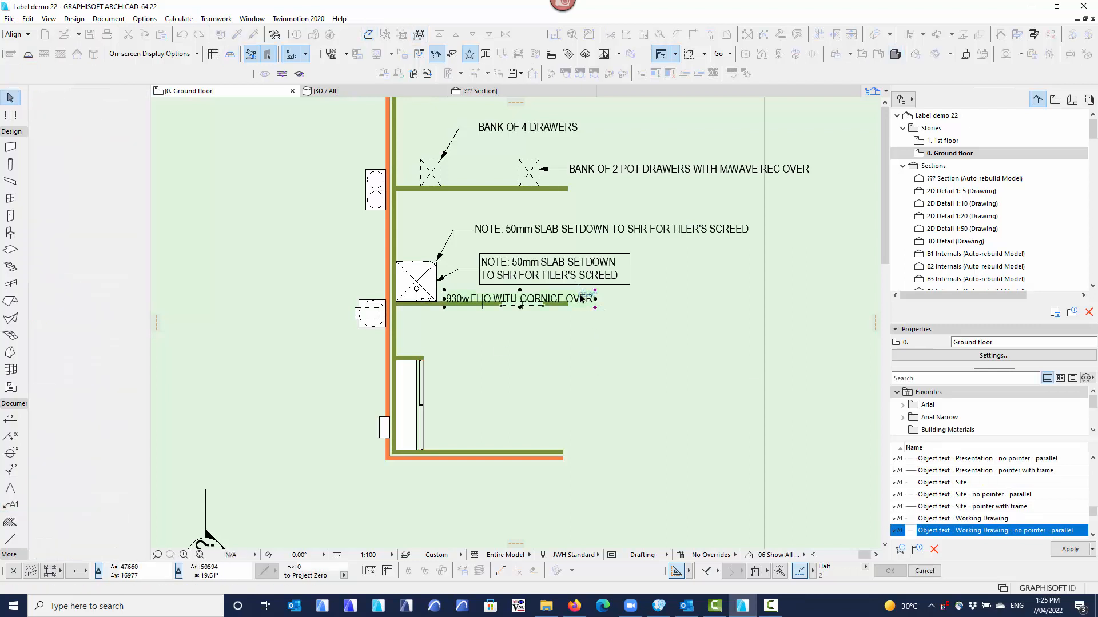
click(520, 291)
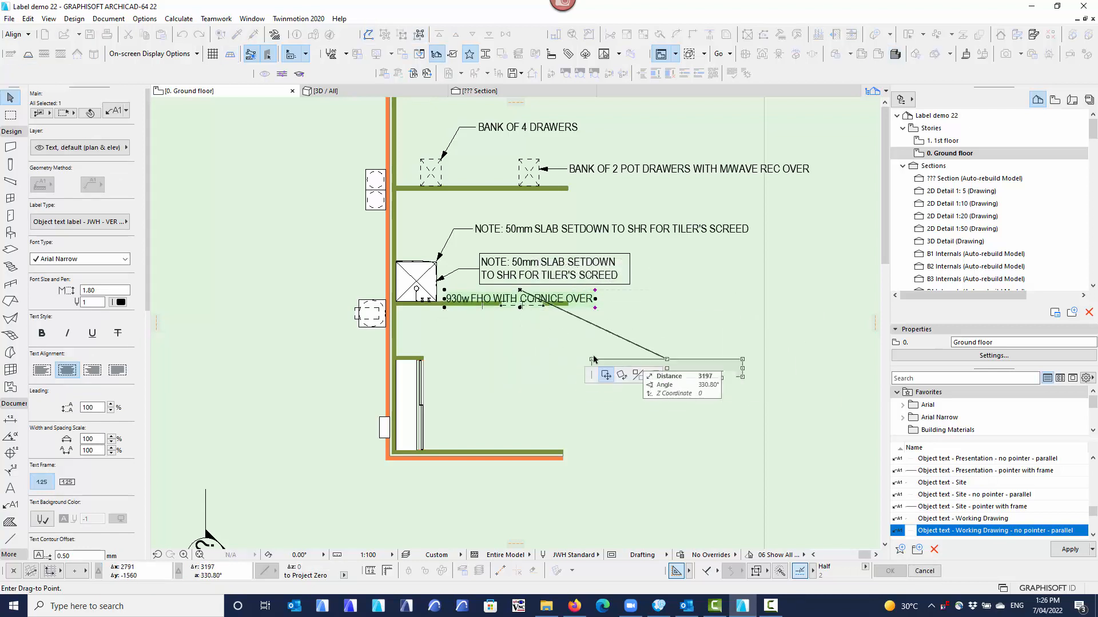
click(521, 311)
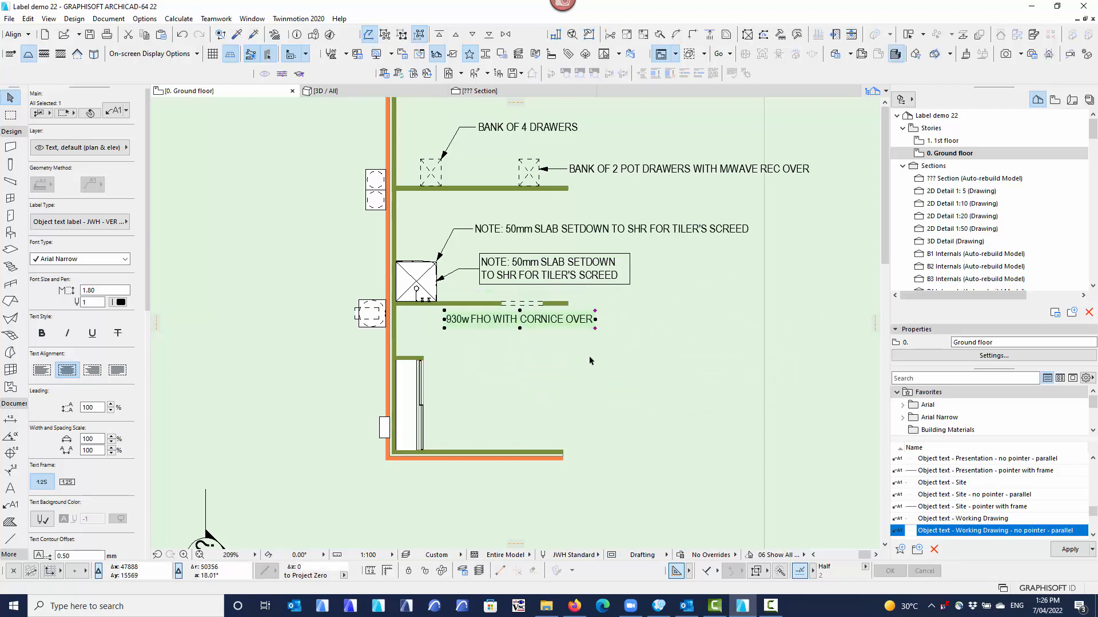
Narrow the wall opening label's text box to about 1740 mm so it wraps onto two lines, and move it about 300 mm straight down.
click(595, 328)
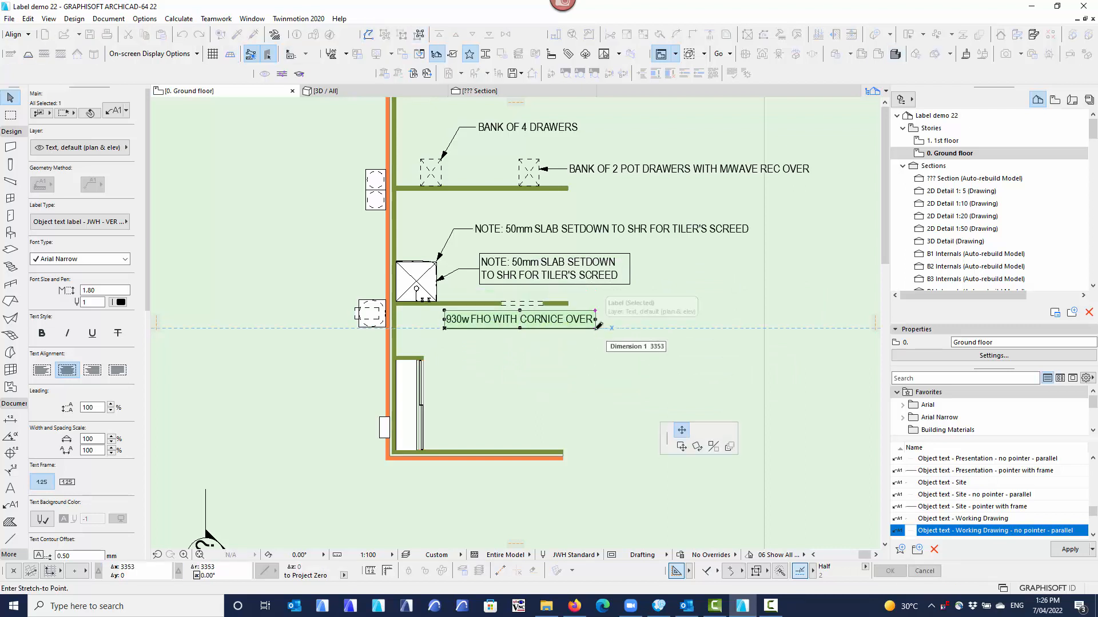
click(524, 348)
click(520, 328)
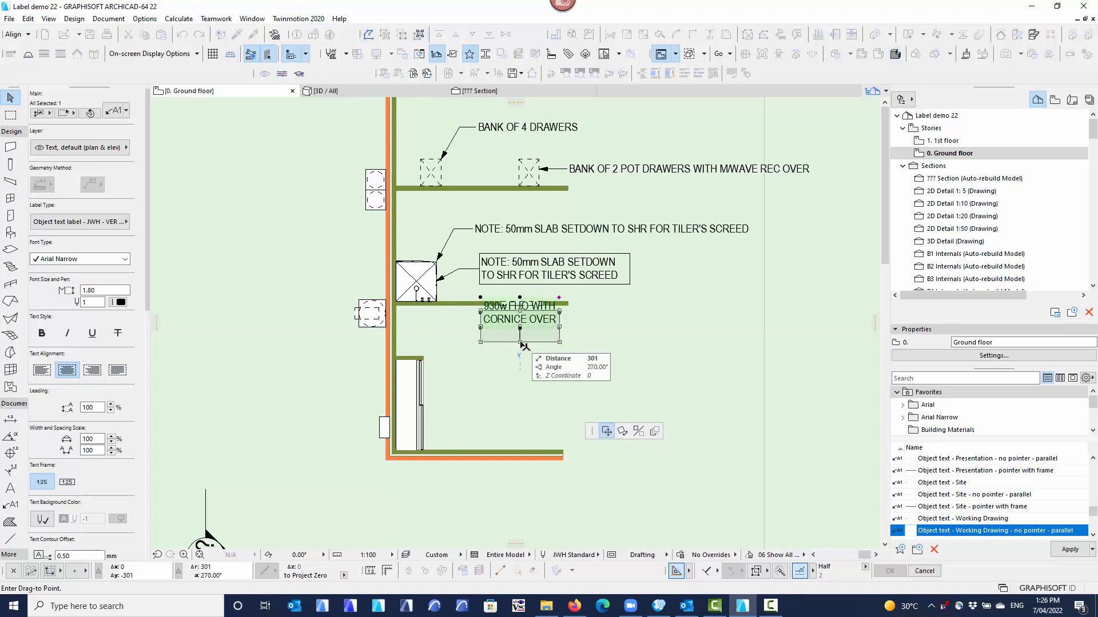
click(523, 343)
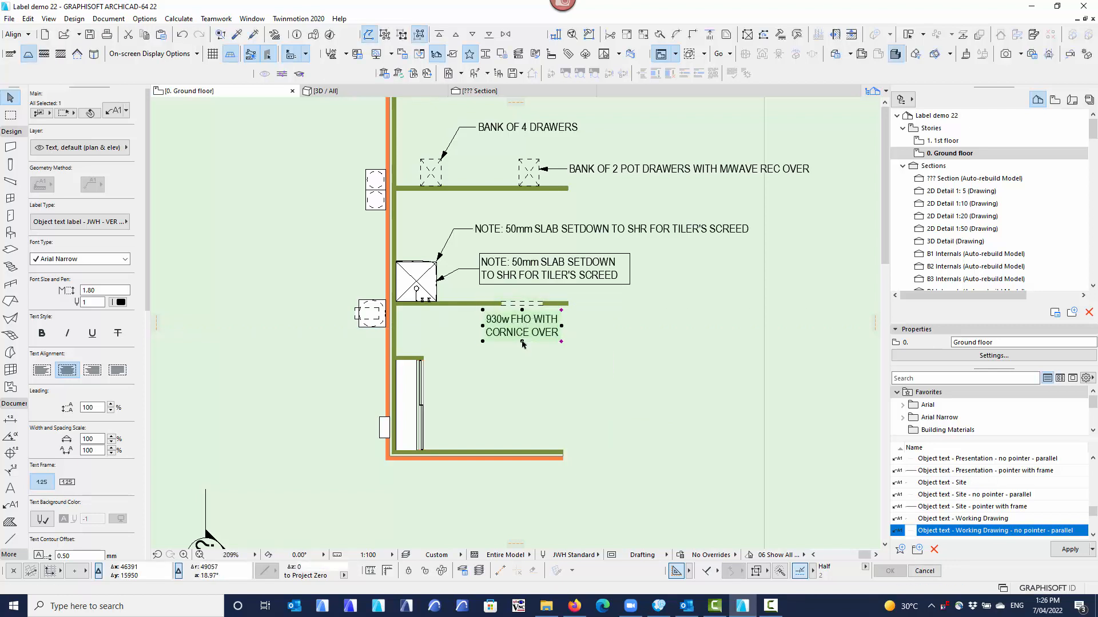
click(565, 359)
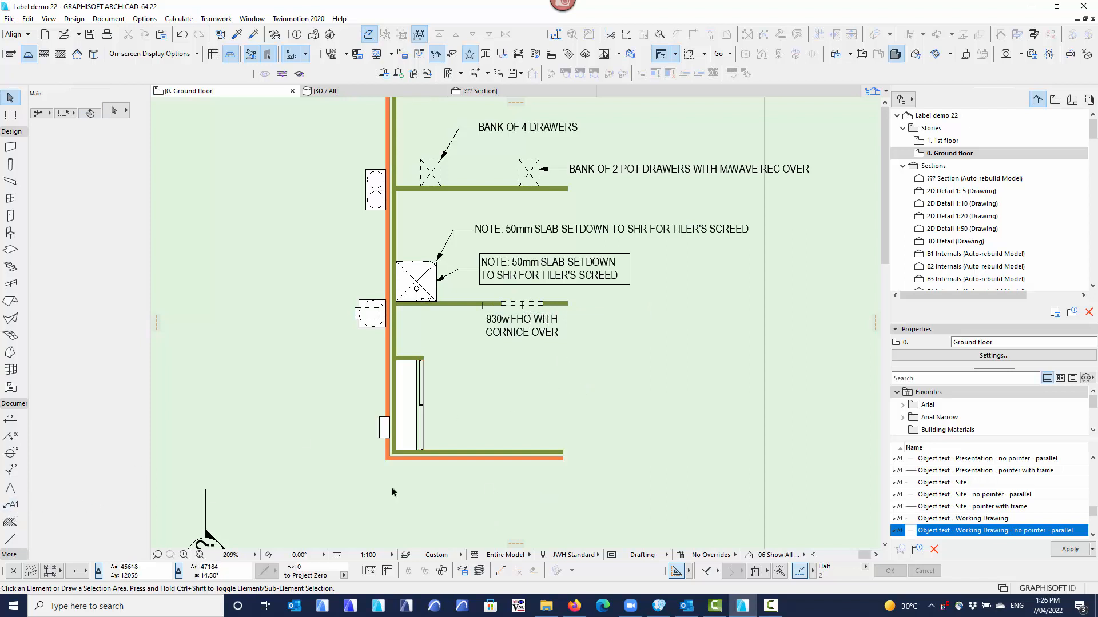
Apply the favorite Object text - Working Drawing and label the robe's shelf and rail and its sliding doors with pointers.
click(10, 504)
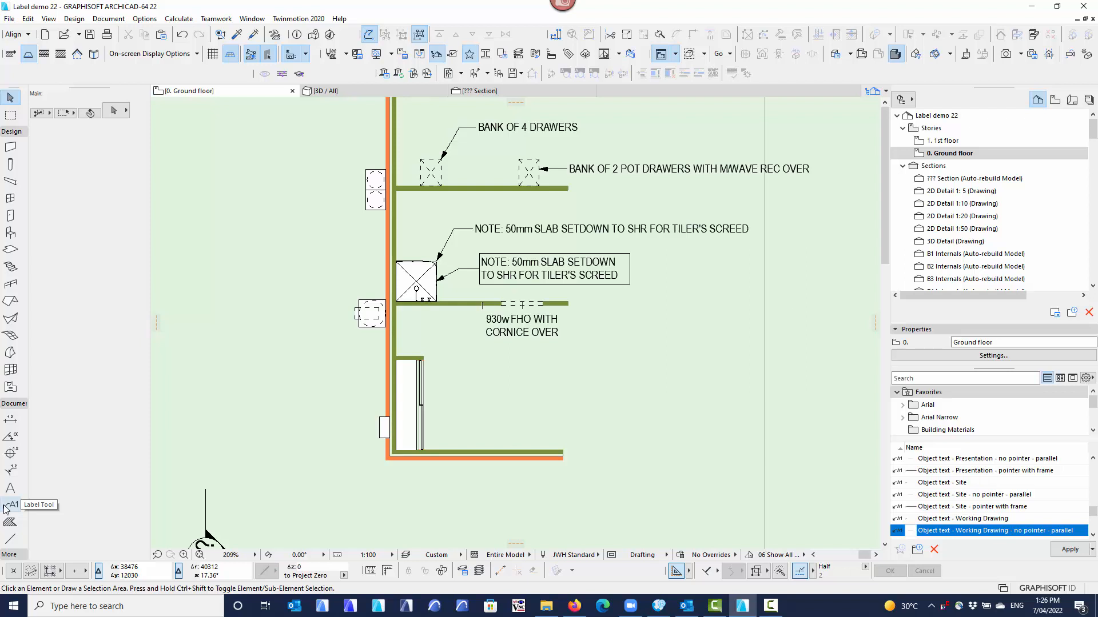
double_click(968, 519)
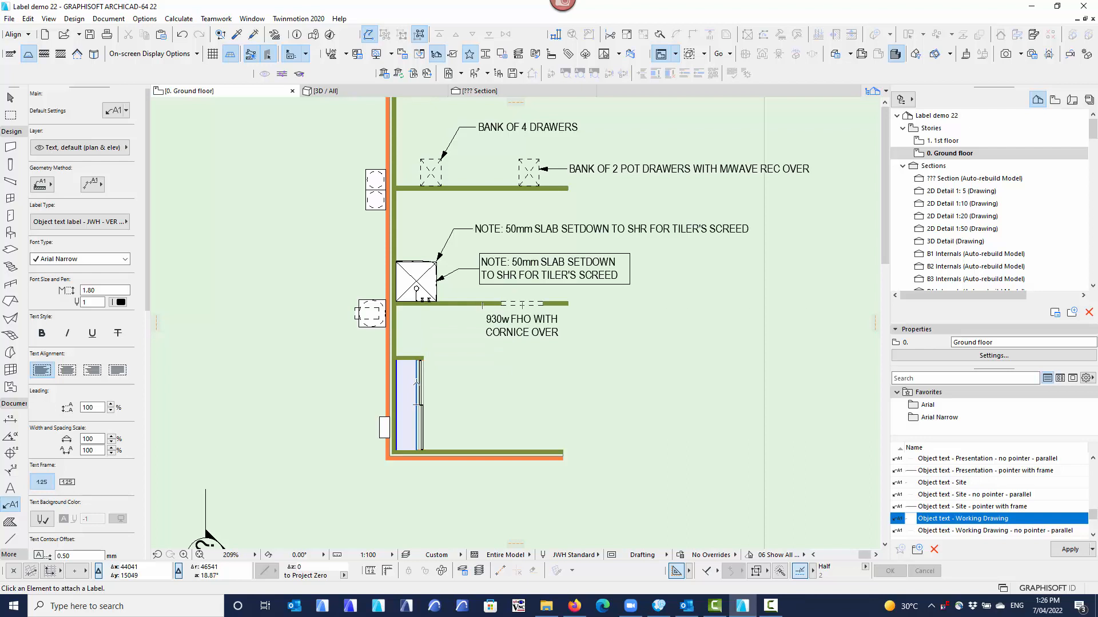
click(416, 381)
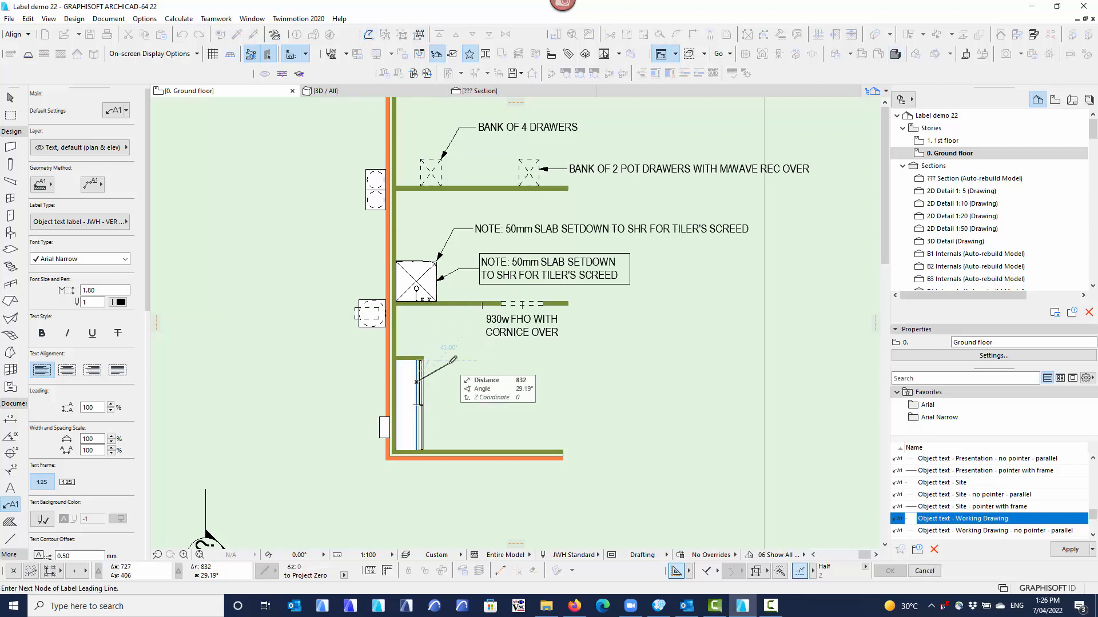
click(475, 362)
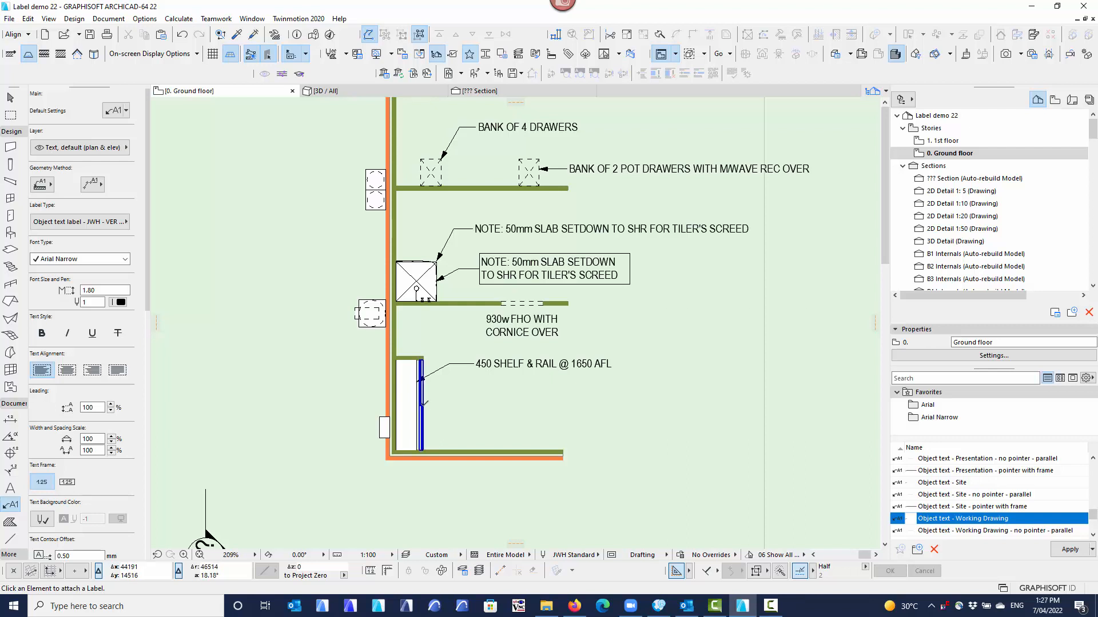
click(422, 404)
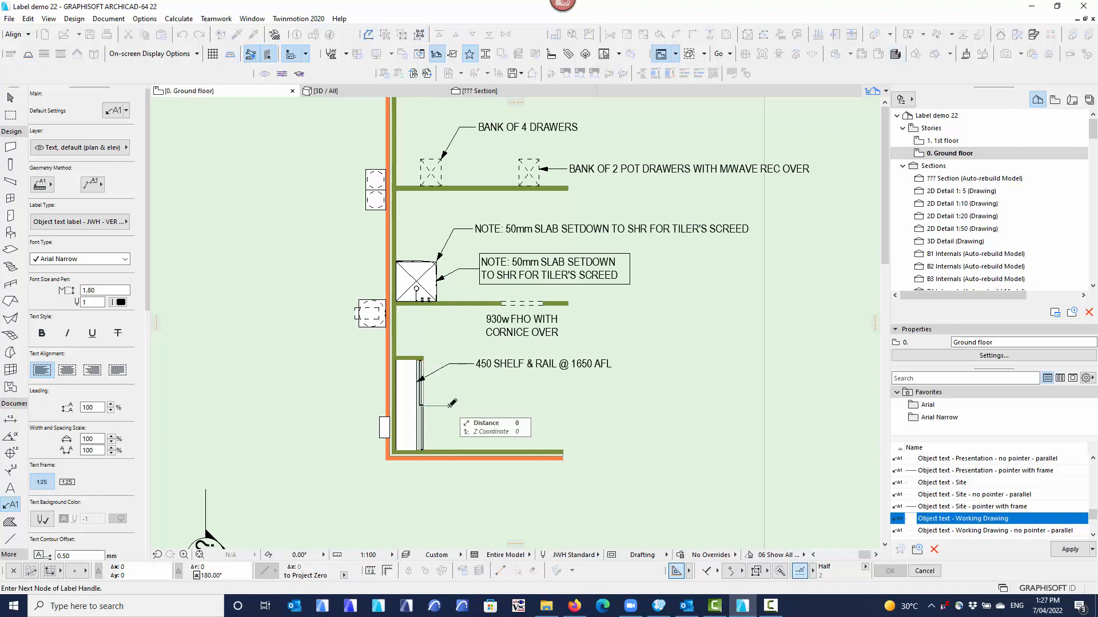
click(452, 404)
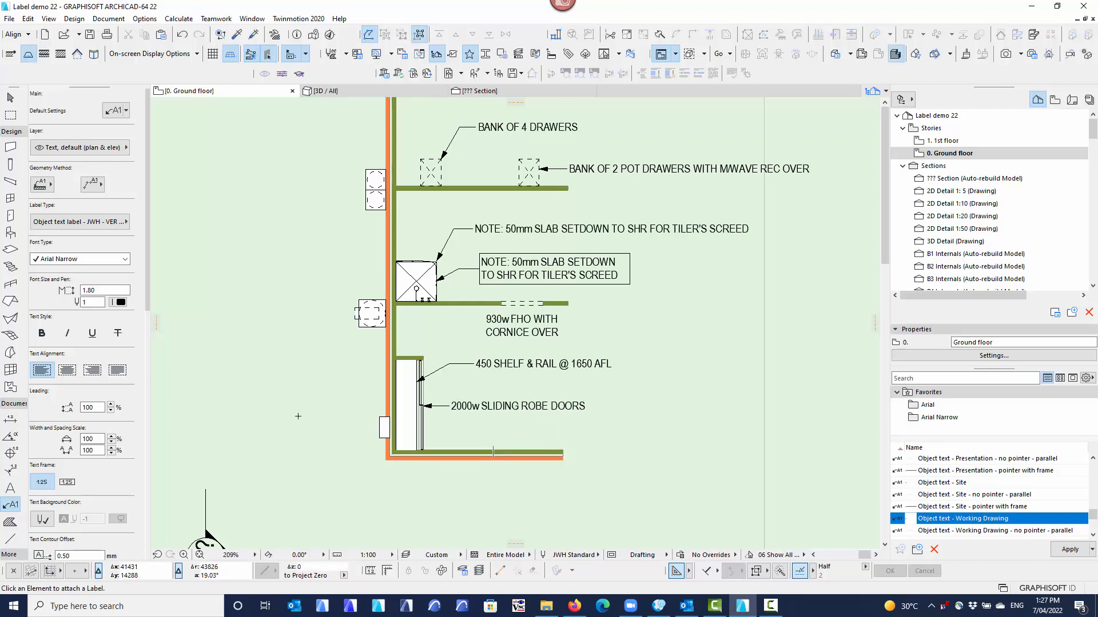
Attach a pointer label to the gas bottles outside the external wall, with its text placed away from the building.
middle_drag(299, 418, 413, 451)
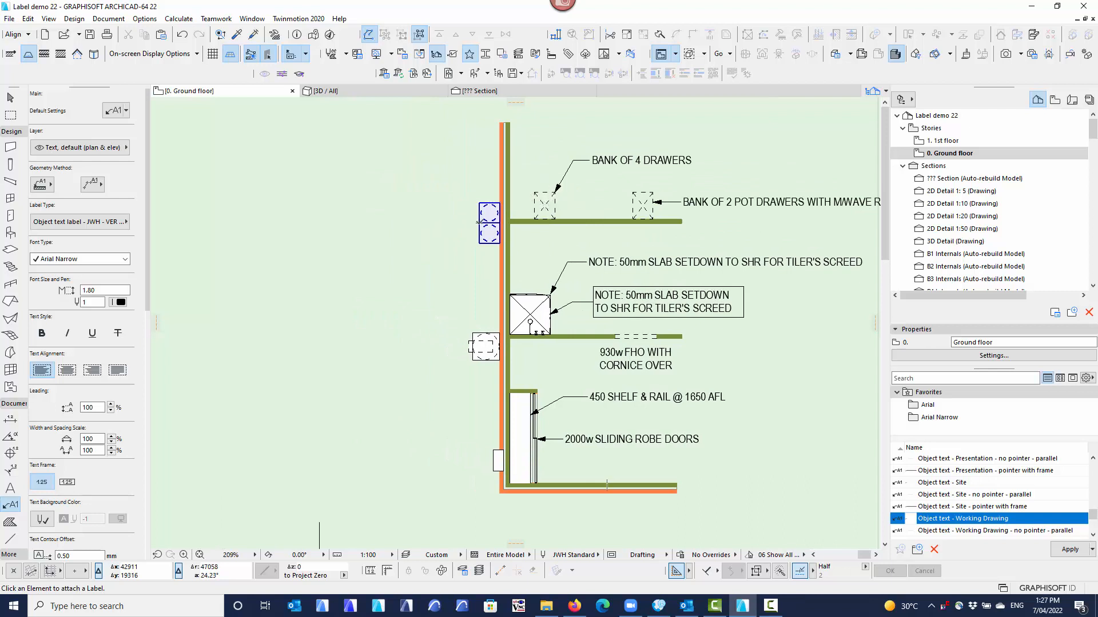
click(479, 220)
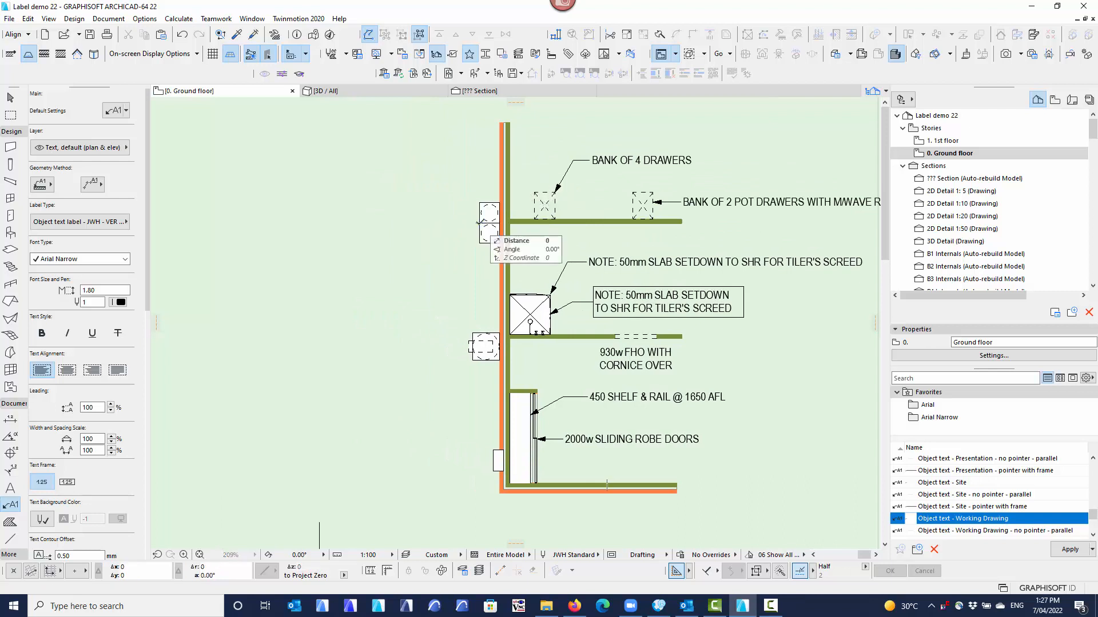
click(413, 206)
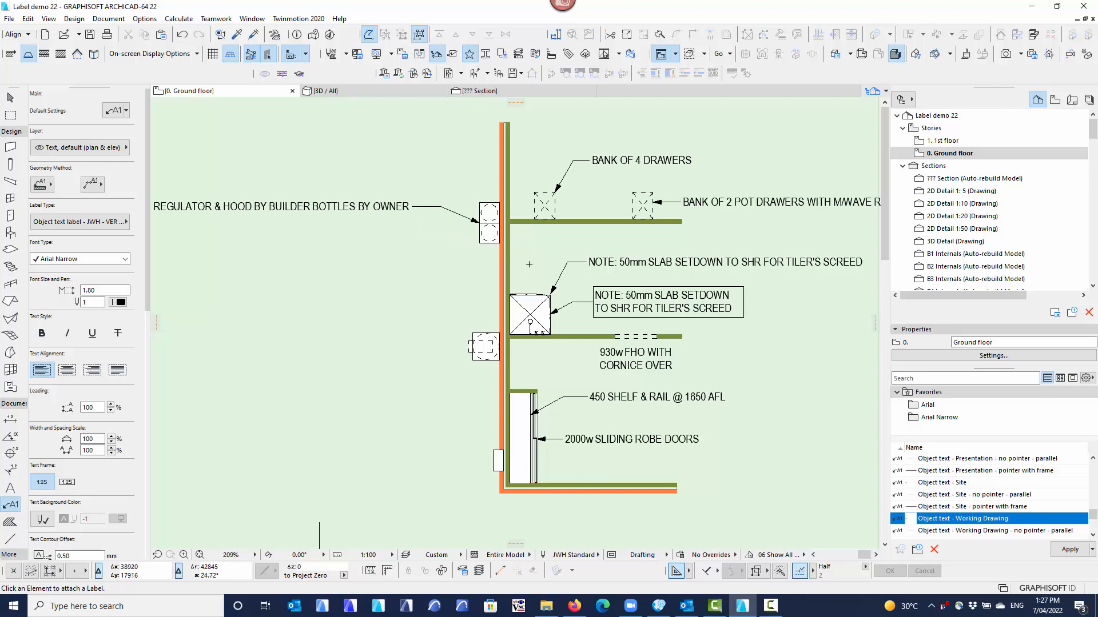
Select the gas bottles' label and narrow its text box to about 3200 mm so the note wraps onto two lines.
middle_drag(370, 292, 456, 306)
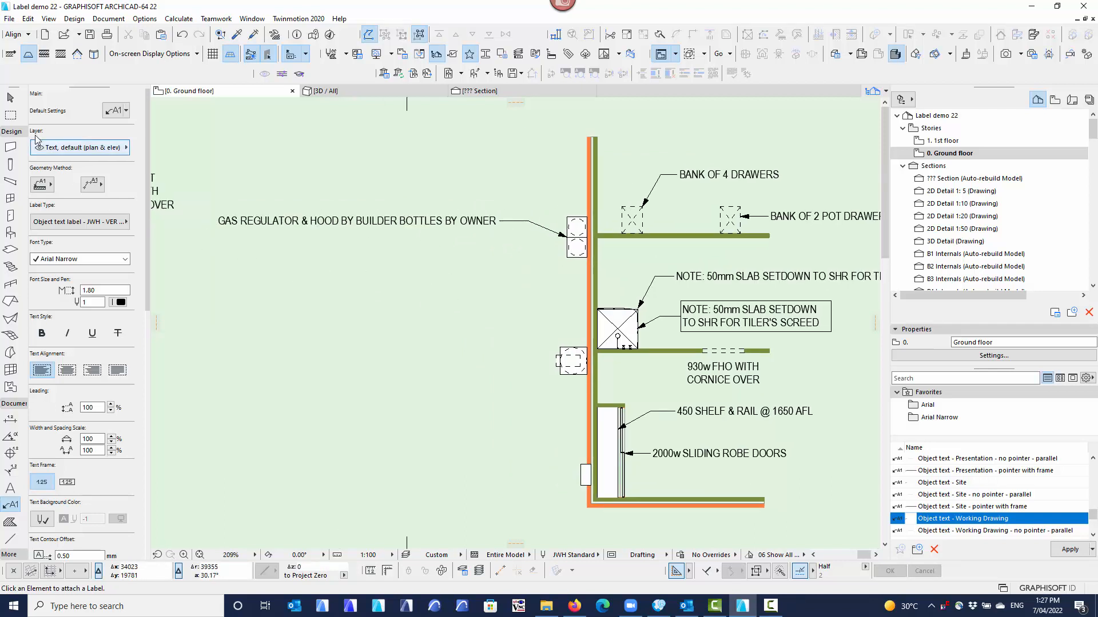
click(8, 99)
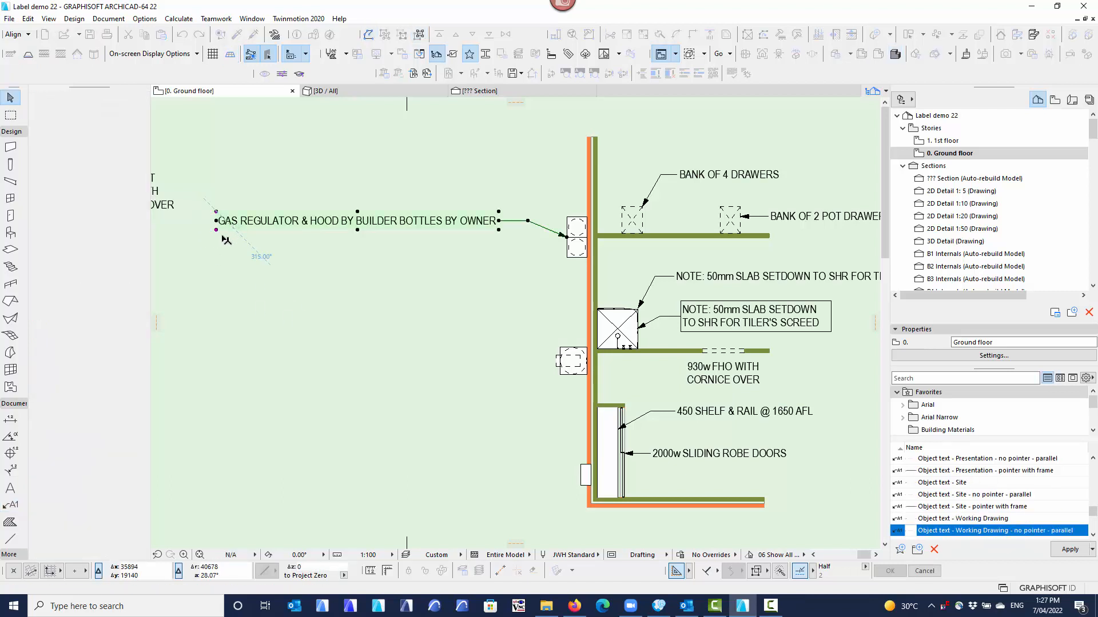
click(221, 233)
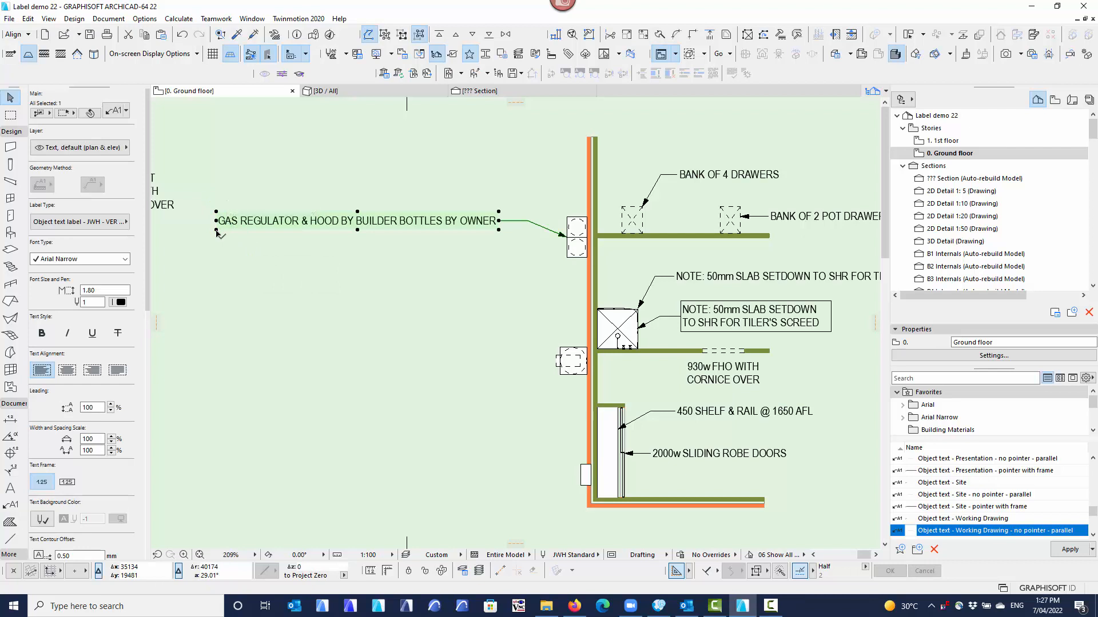
click(217, 229)
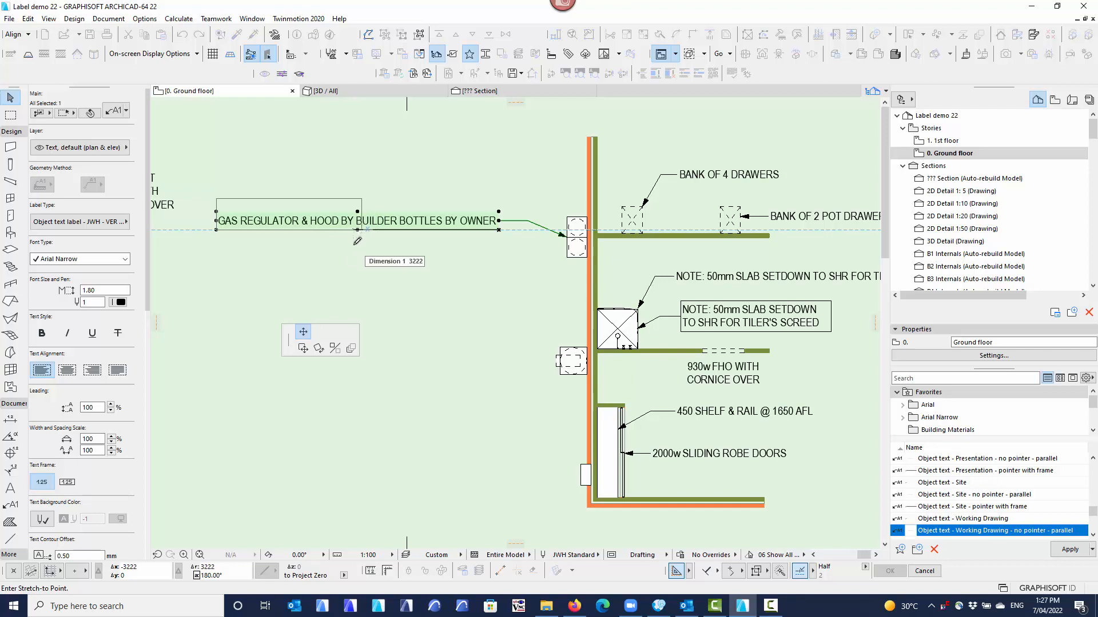
click(357, 240)
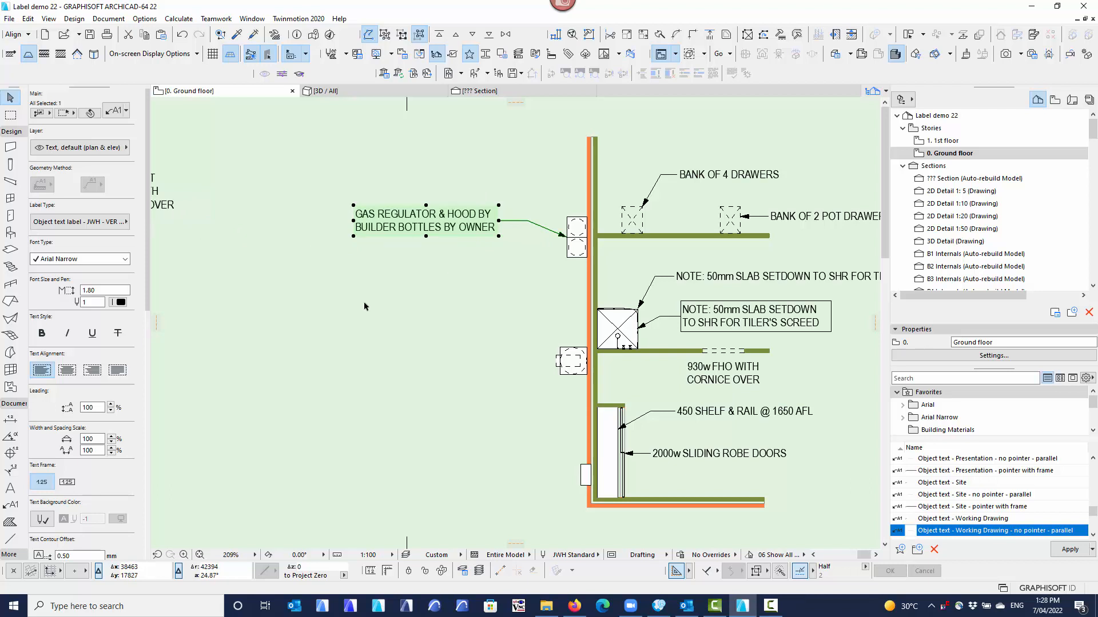
Right-align the gas bottles' label text and narrow its text box further so the note wraps onto three lines.
middle_drag(398, 278, 394, 235)
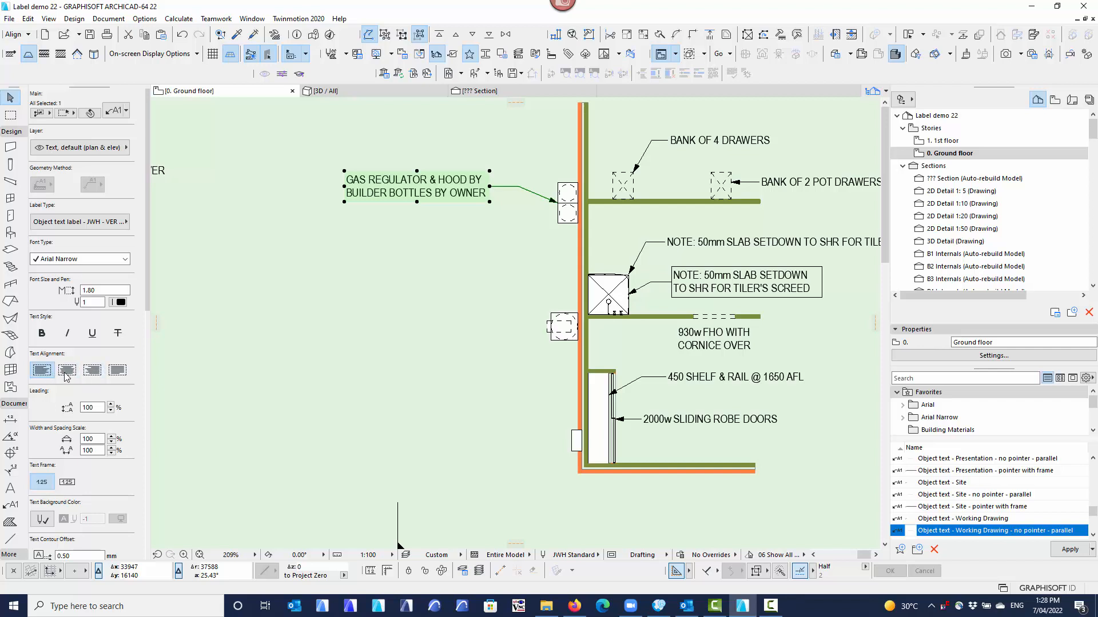
click(98, 373)
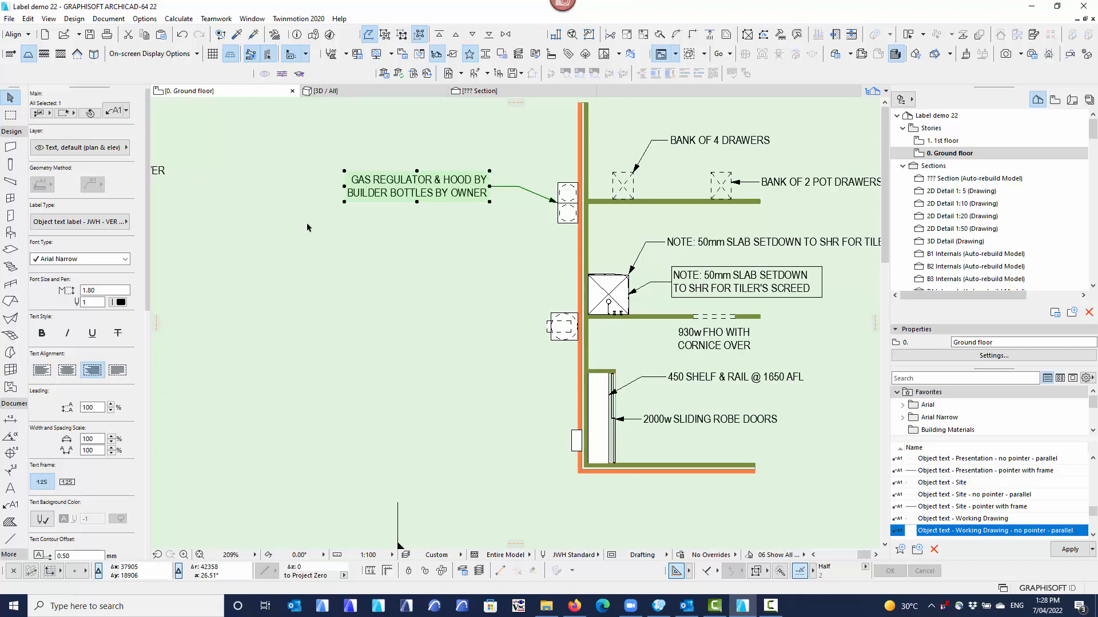
click(344, 203)
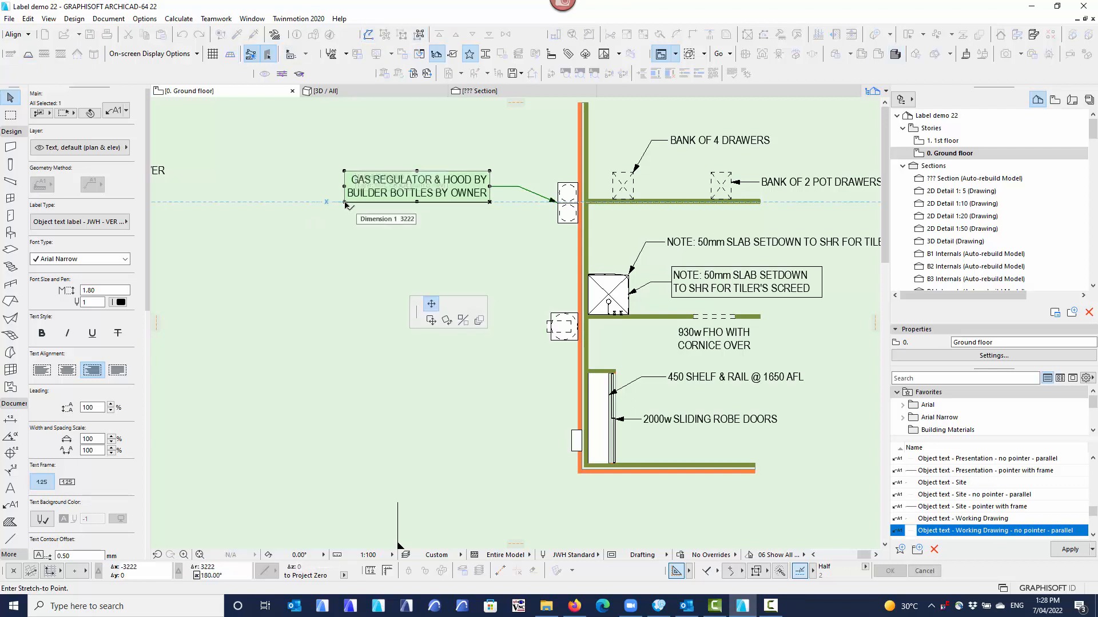
click(374, 208)
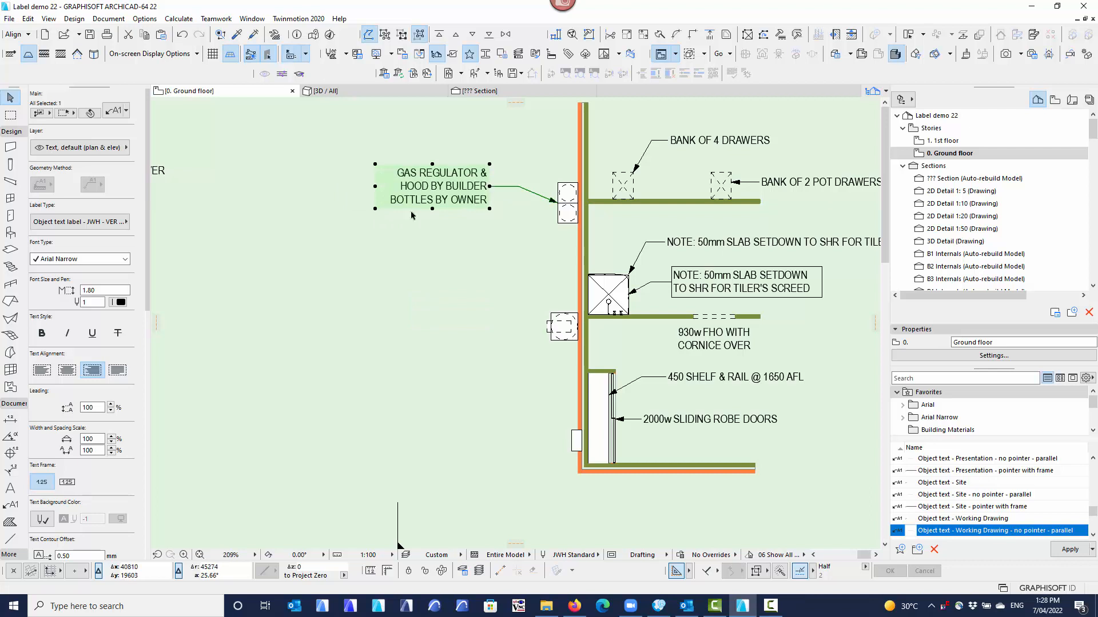
Try centre and left text alignment on the gas bottles' label, return it to right alignment and deselect it.
click(68, 371)
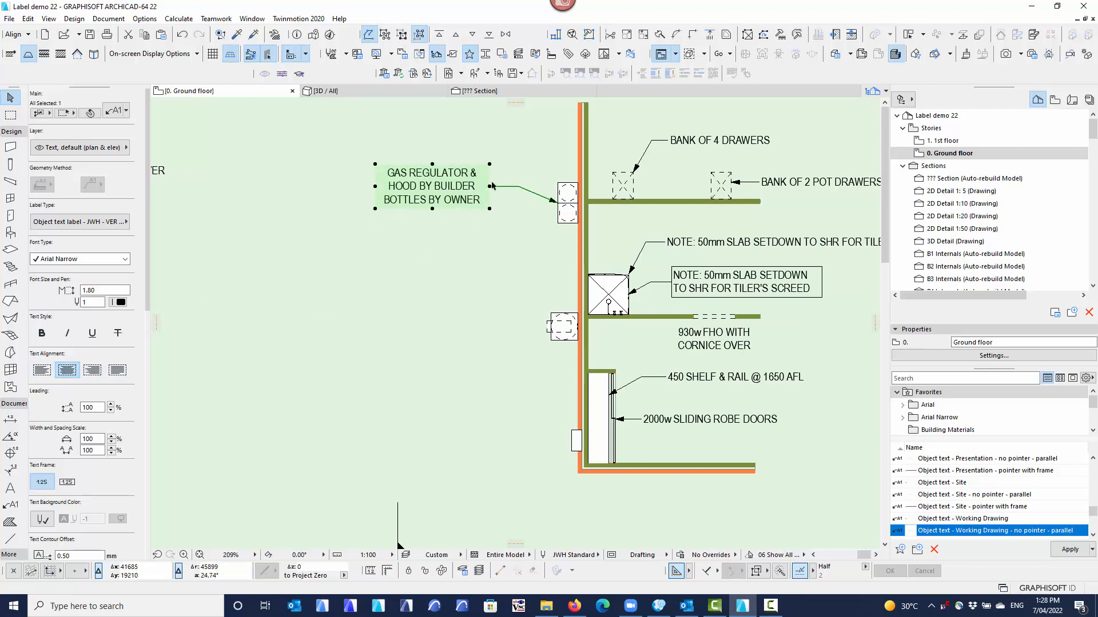
click(495, 208)
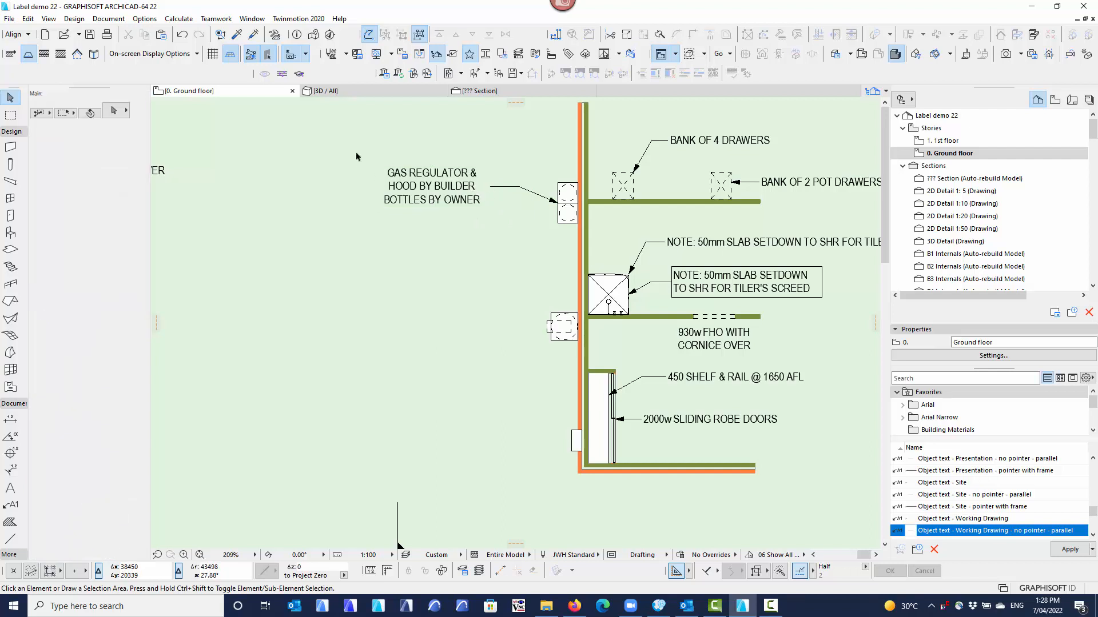
click(423, 194)
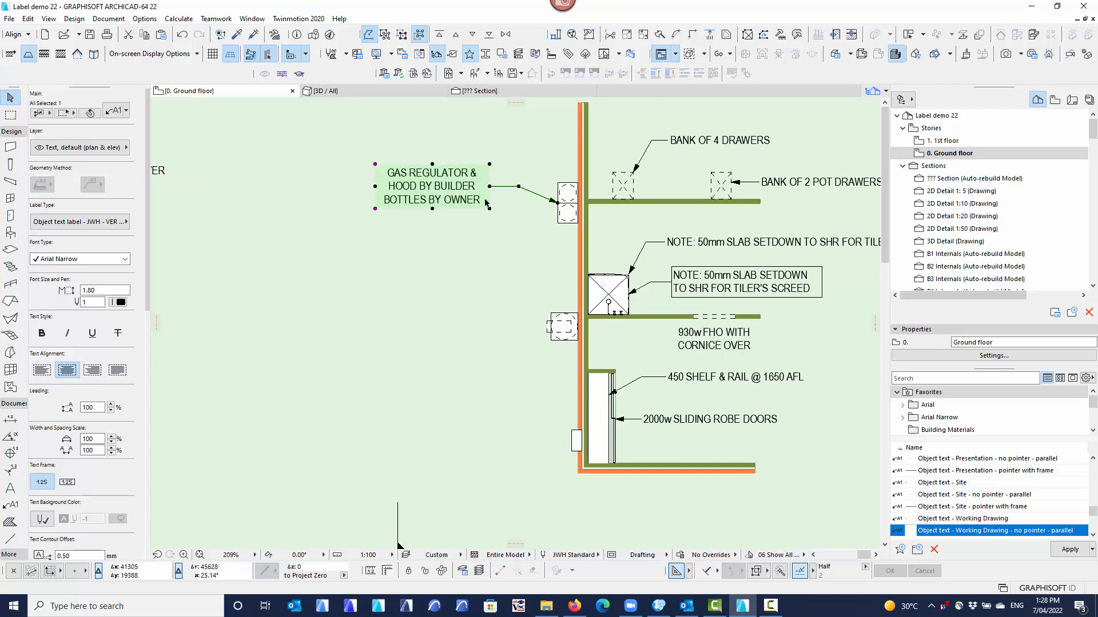
click(42, 369)
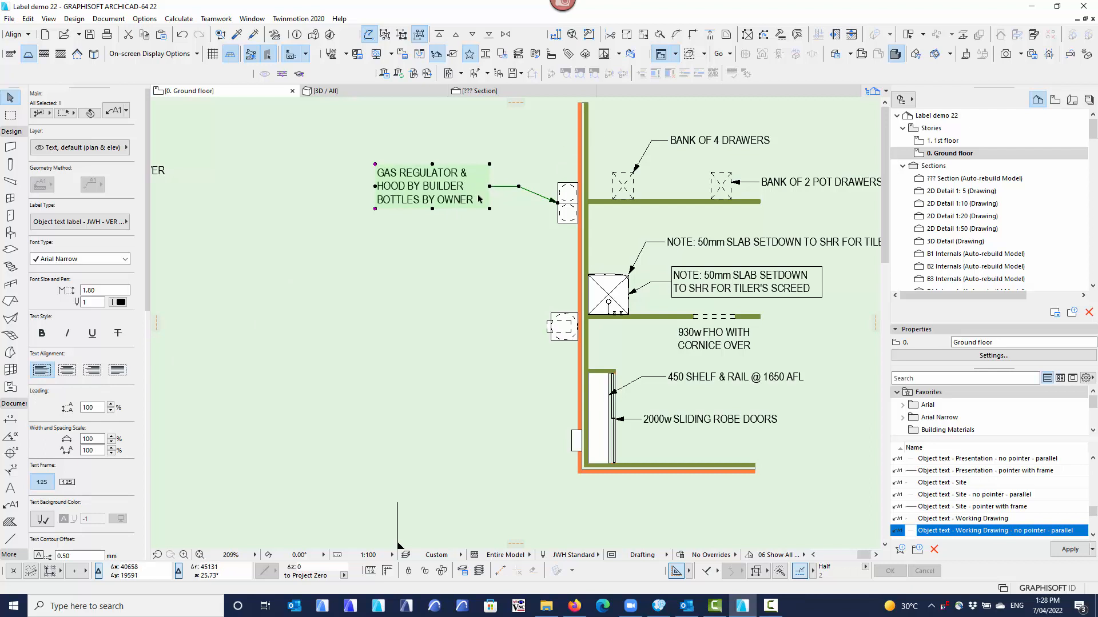
click(67, 371)
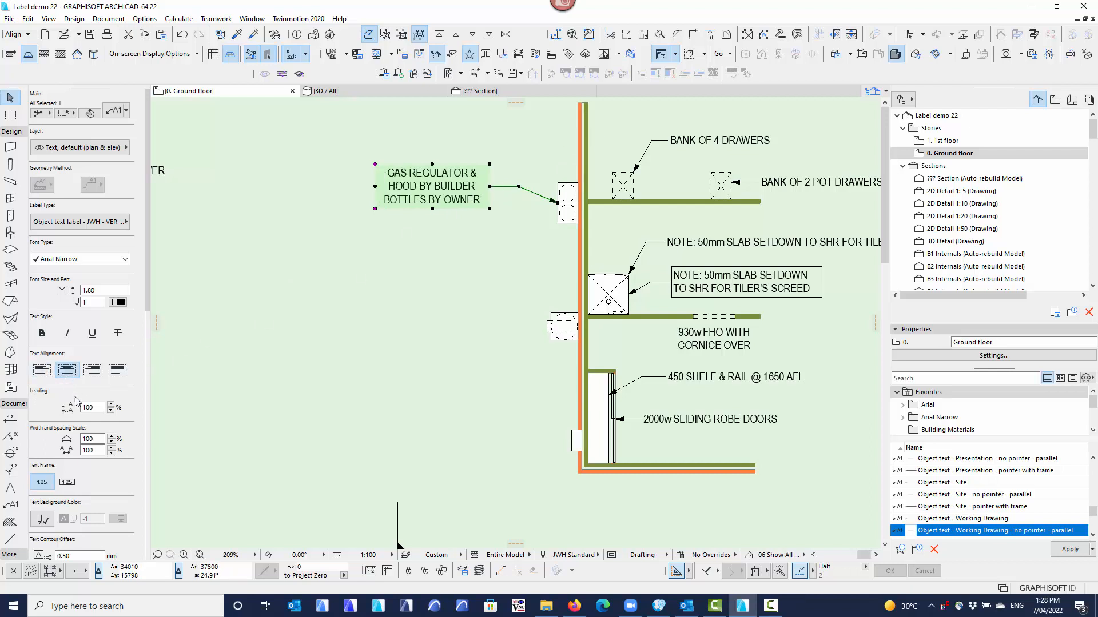
click(93, 371)
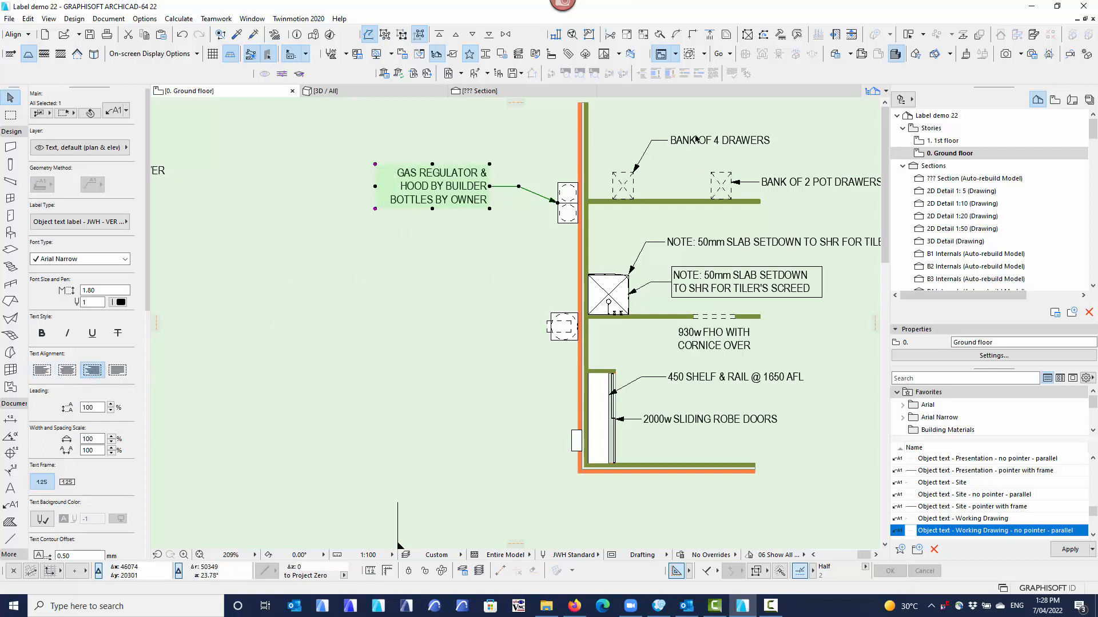
click(420, 275)
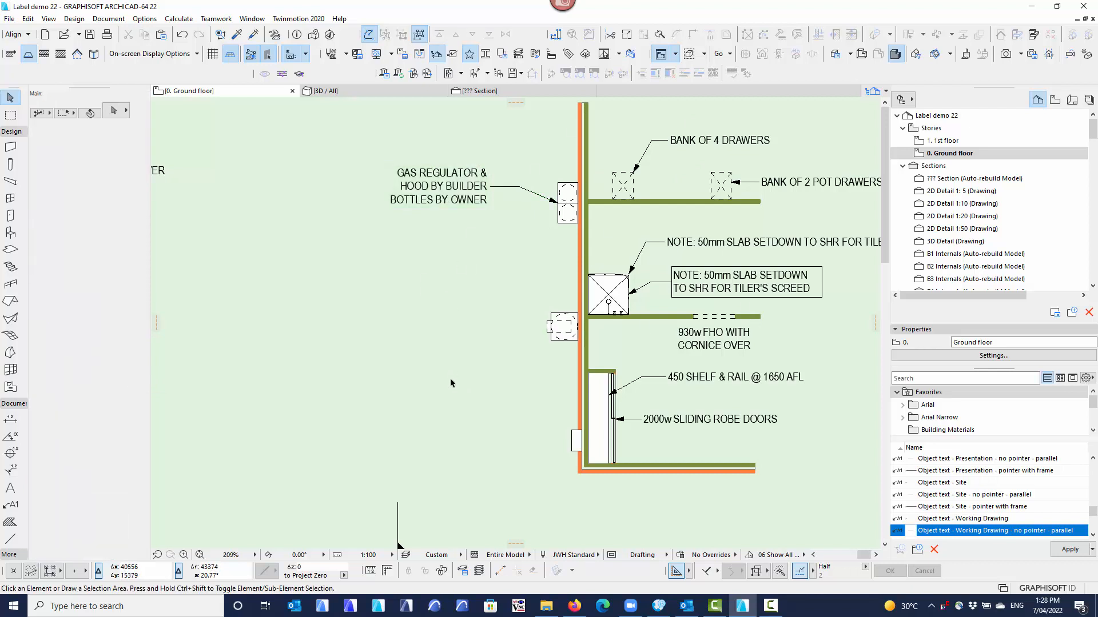
Attach Working Drawing pointer labels to the gas hot water unit and to the meter box outside the external wall.
click(12, 504)
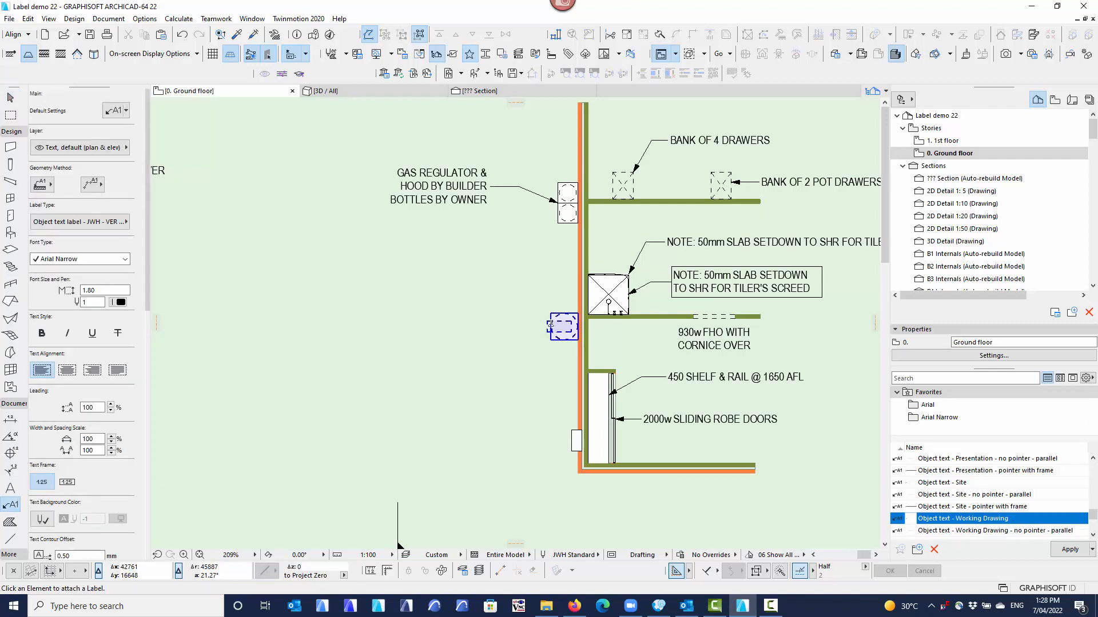
click(550, 324)
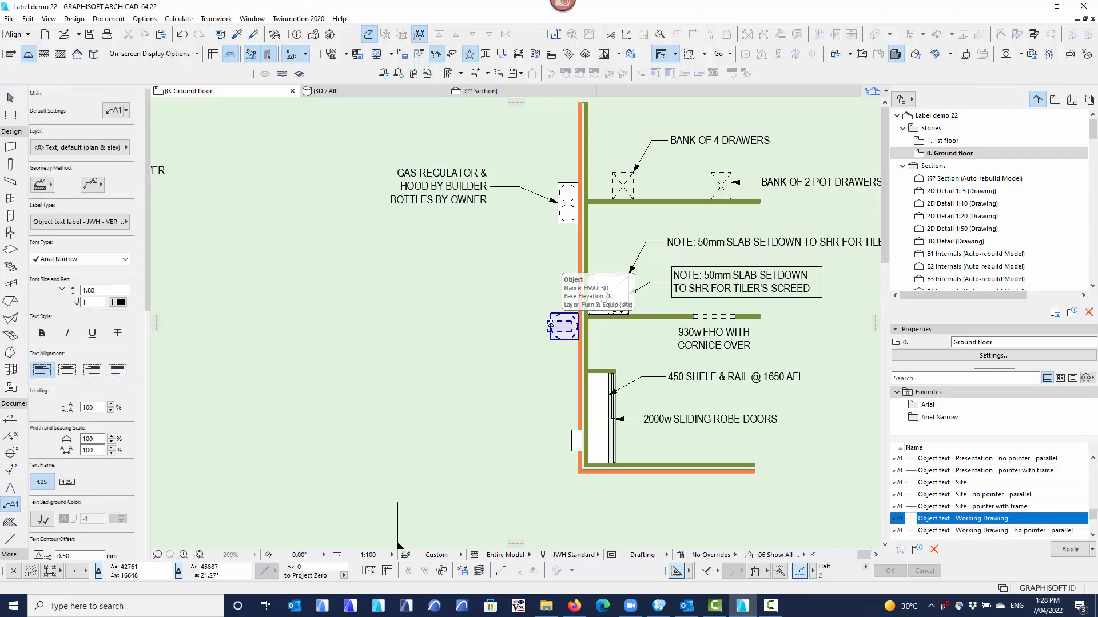
click(498, 312)
click(572, 430)
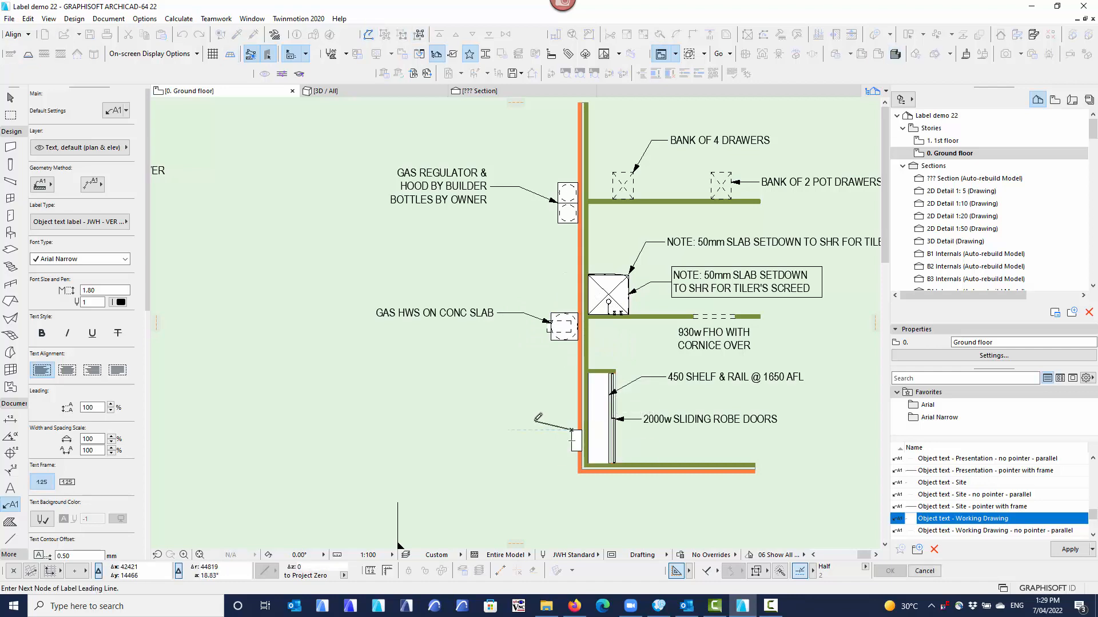
click(538, 421)
Apply the favorite Object text - Presentation to the label settings.
middle_drag(467, 475, 414, 430)
middle_click(419, 430)
middle_click(418, 430)
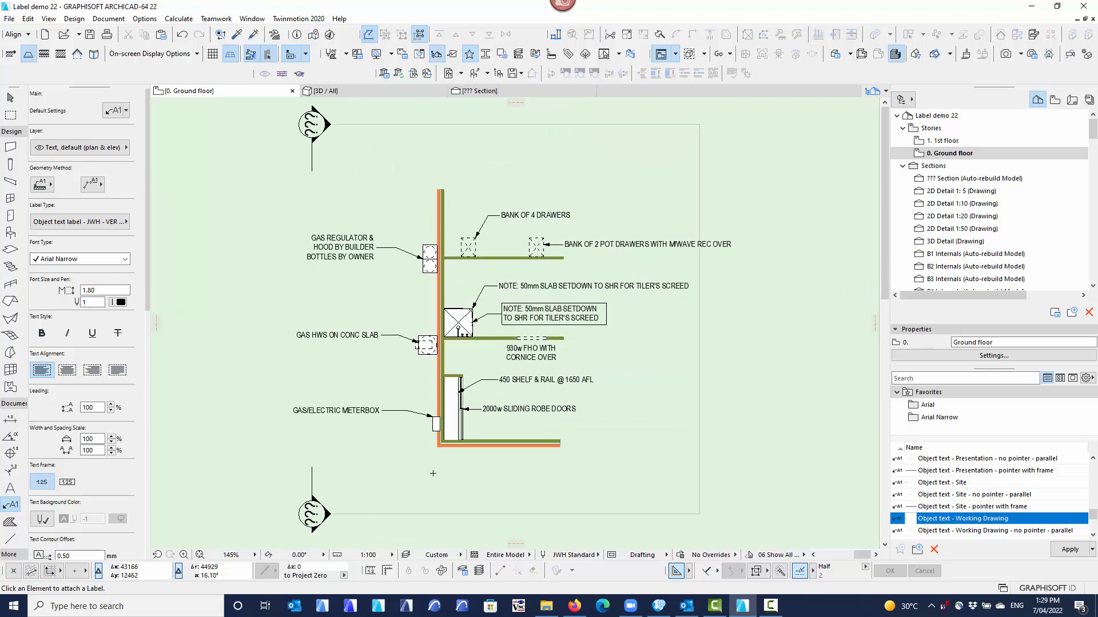
scroll(970, 500, up, 2)
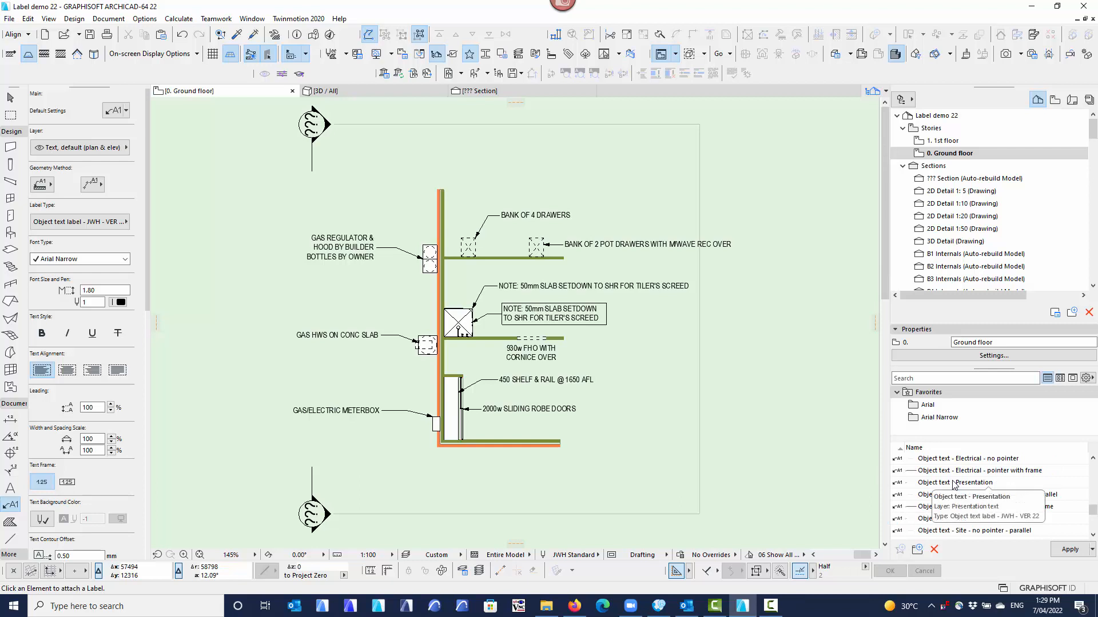
double_click(953, 483)
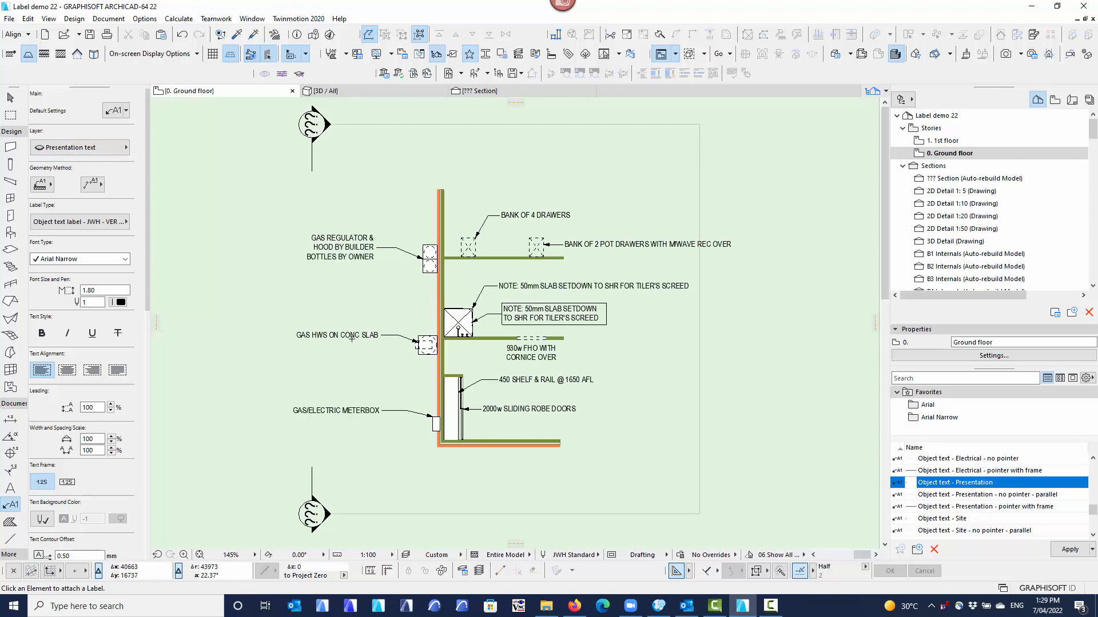
Attach a Presentation pointer label to the lower part of the robe's shelf and rail object, showing the hidden Presentation text layer.
scroll(486, 424, up, 5)
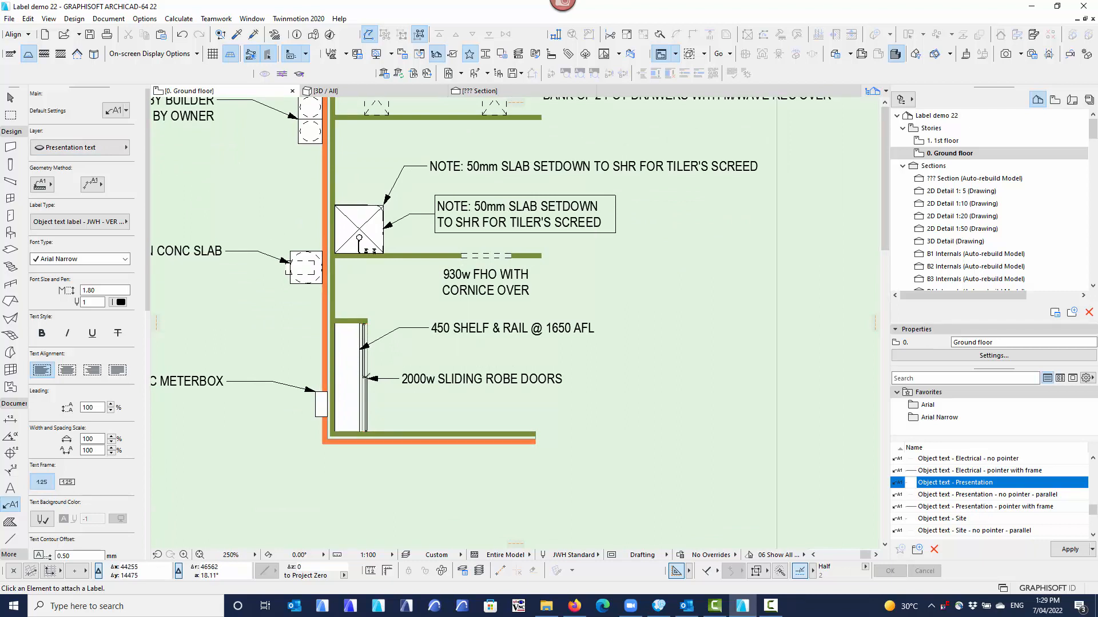
click(360, 412)
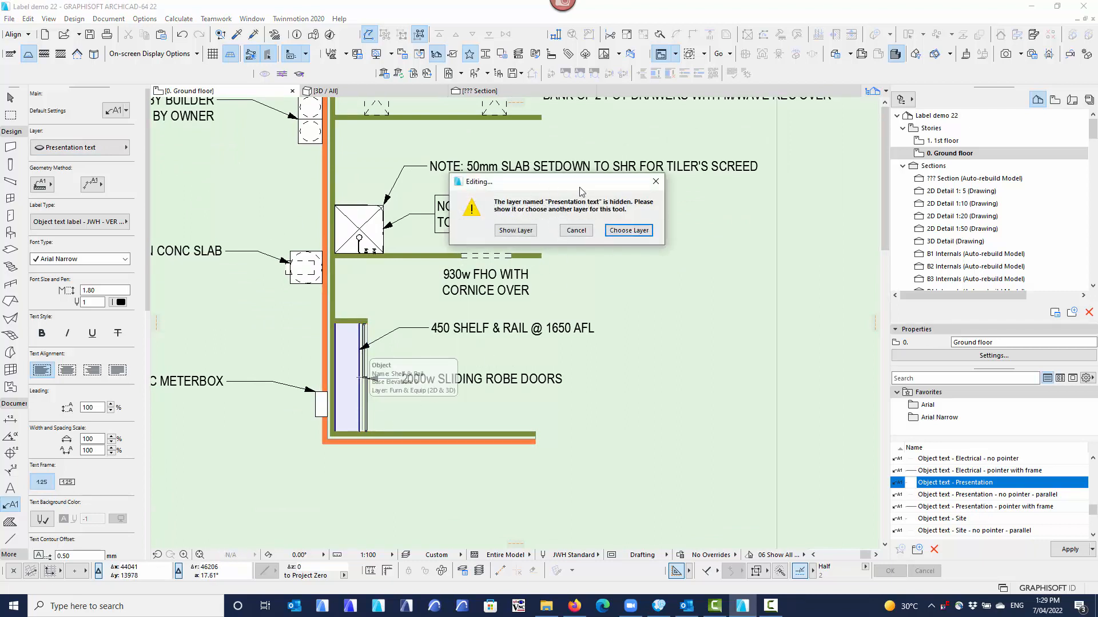
click(514, 230)
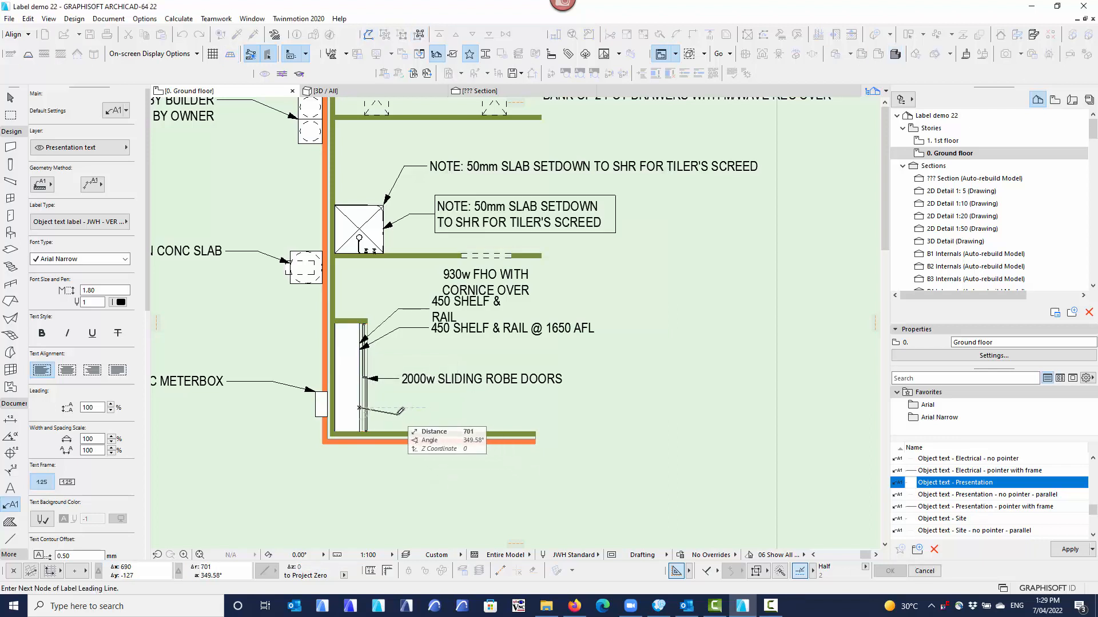
click(397, 415)
click(423, 414)
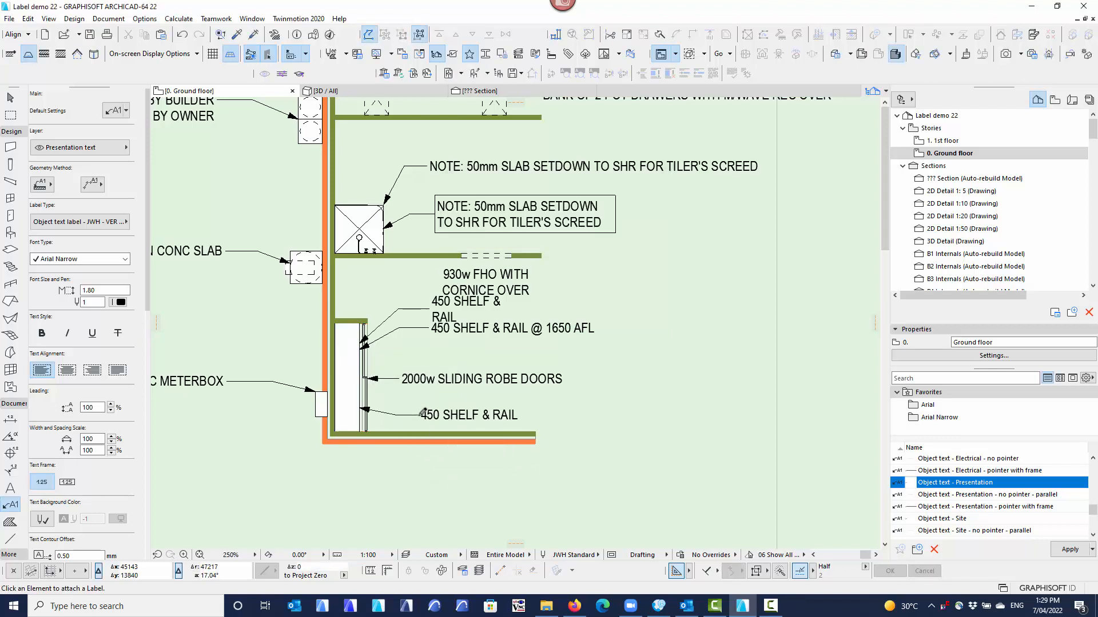
Delete the extra Presentation label that overlaps the 450 SHELF & RAIL @ 1650 AFL label.
click(11, 97)
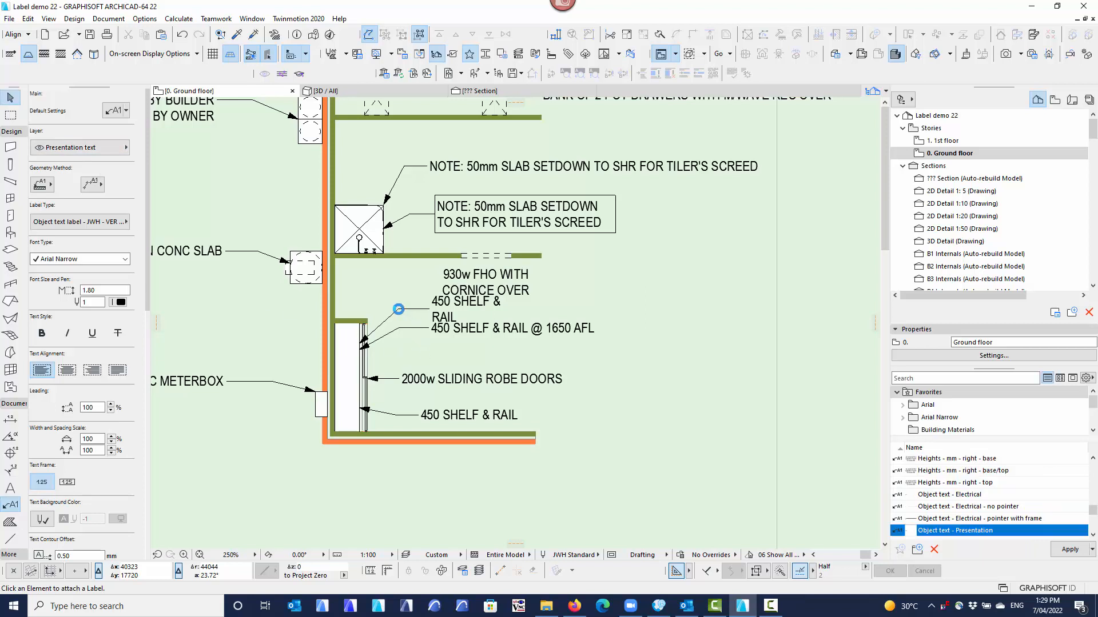
click(399, 311)
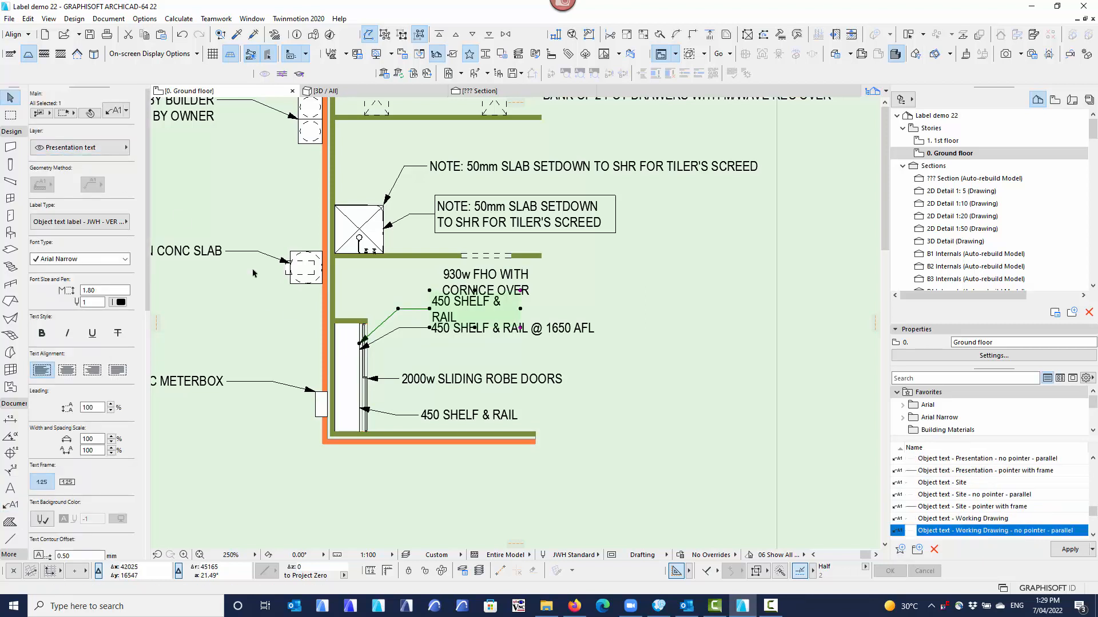
key(Delete)
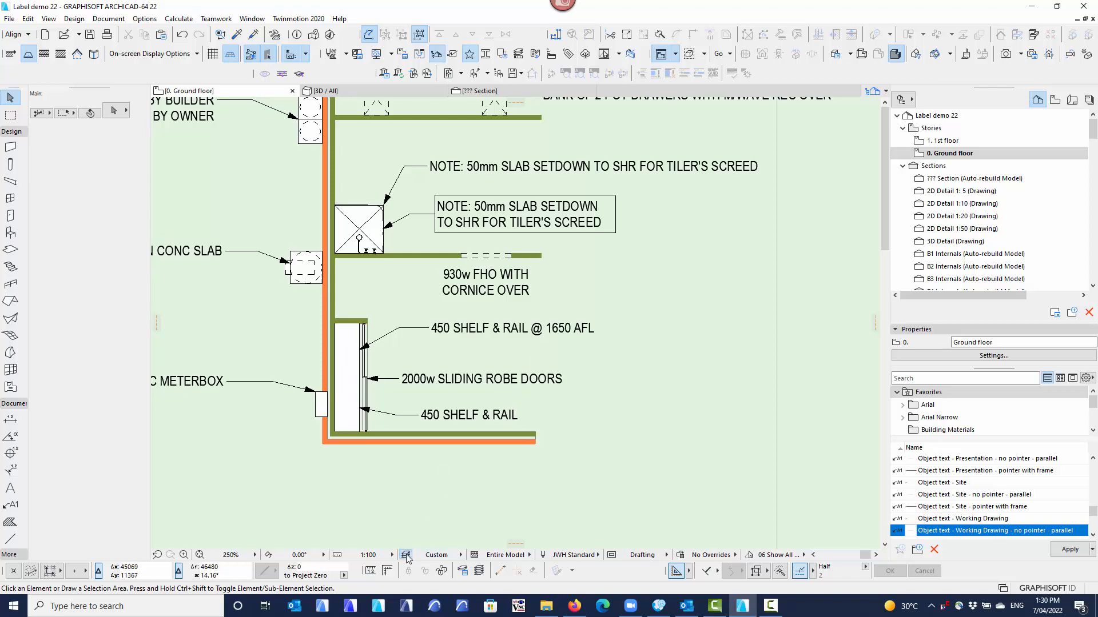
Apply the layer combination 301_Floor plan to the ground floor plan.
key(ctrl+l)
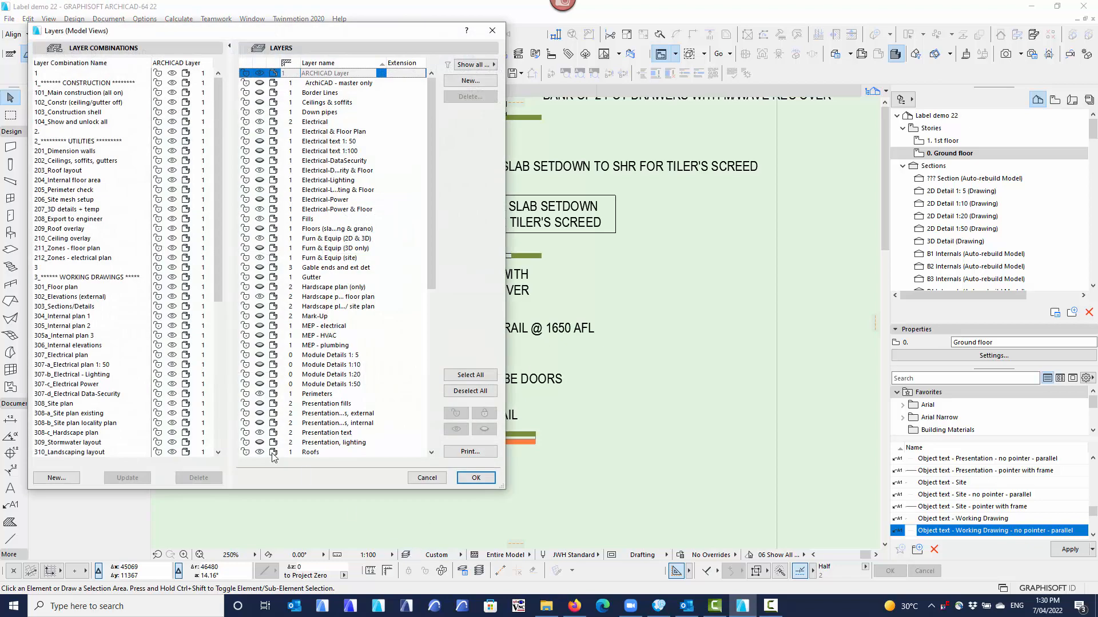
click(69, 288)
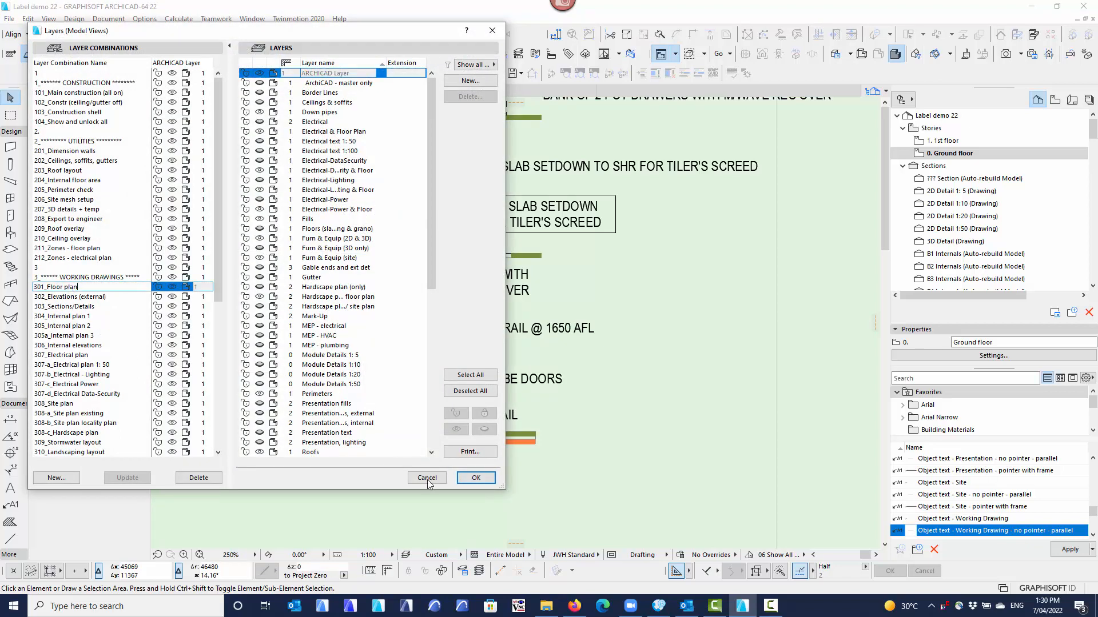
click(476, 478)
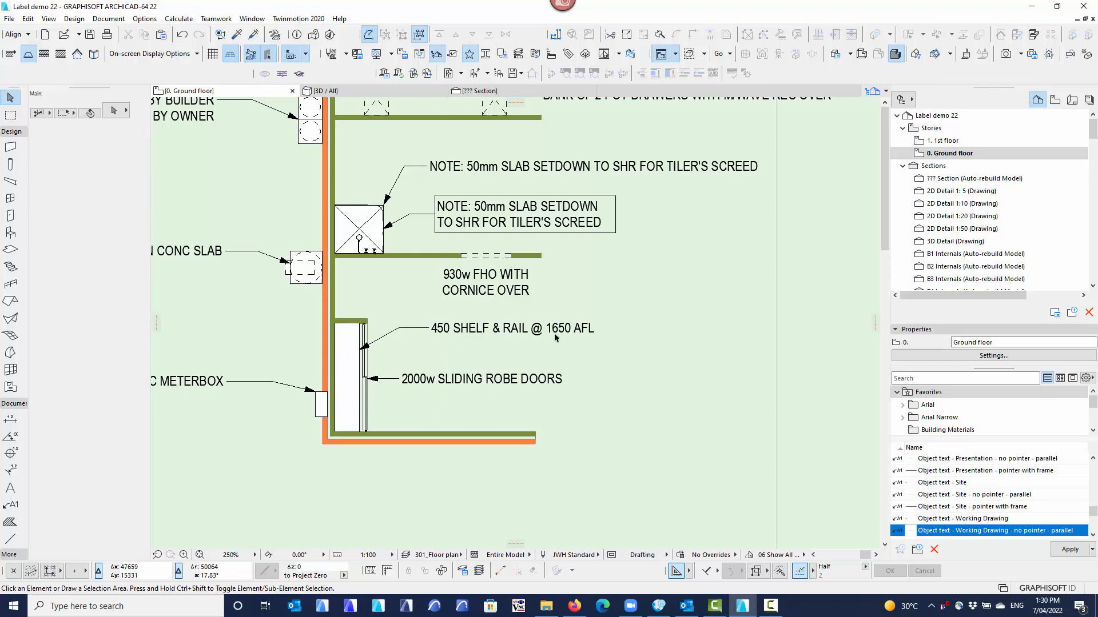
View the plan with the presentation layer combination 401_Plan and return it to 301_Floor plan.
click(453, 555)
scroll(525, 550, down, 1)
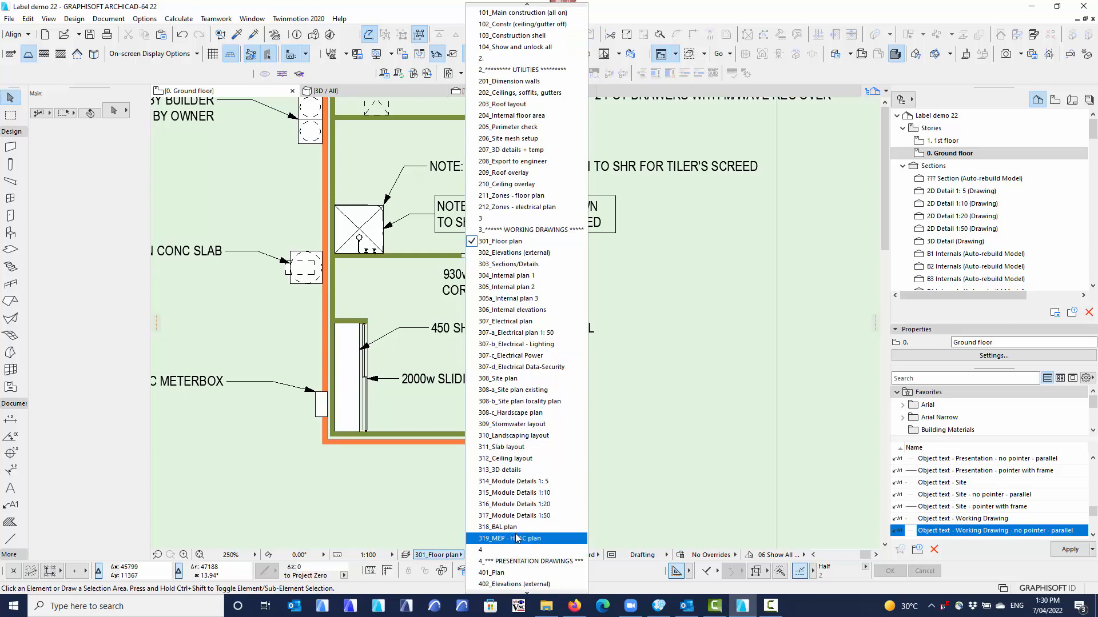
click(509, 562)
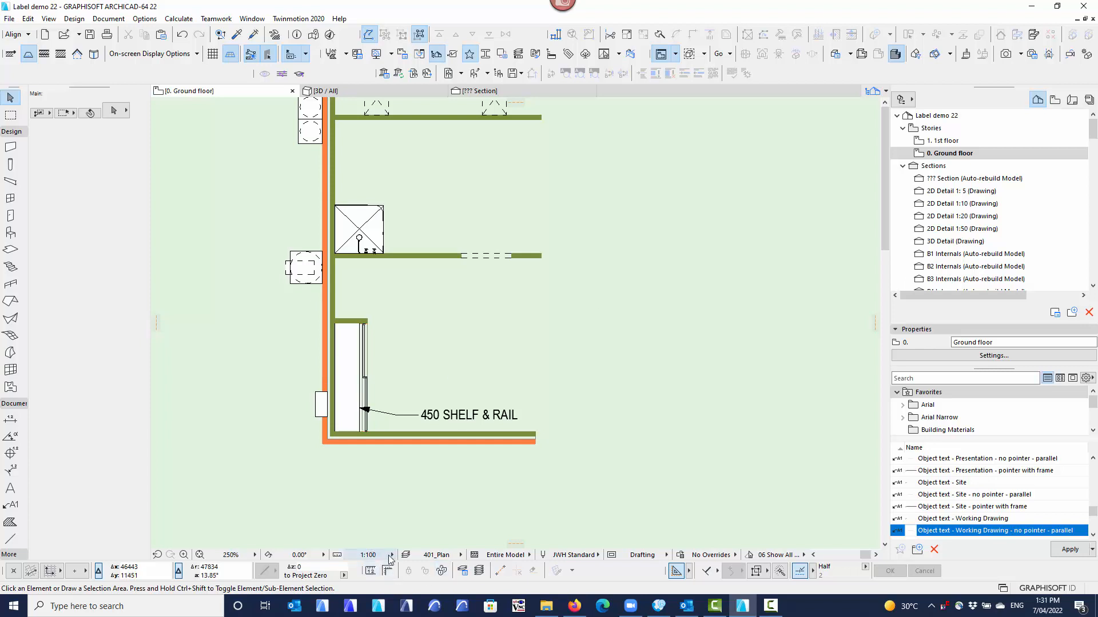
click(437, 555)
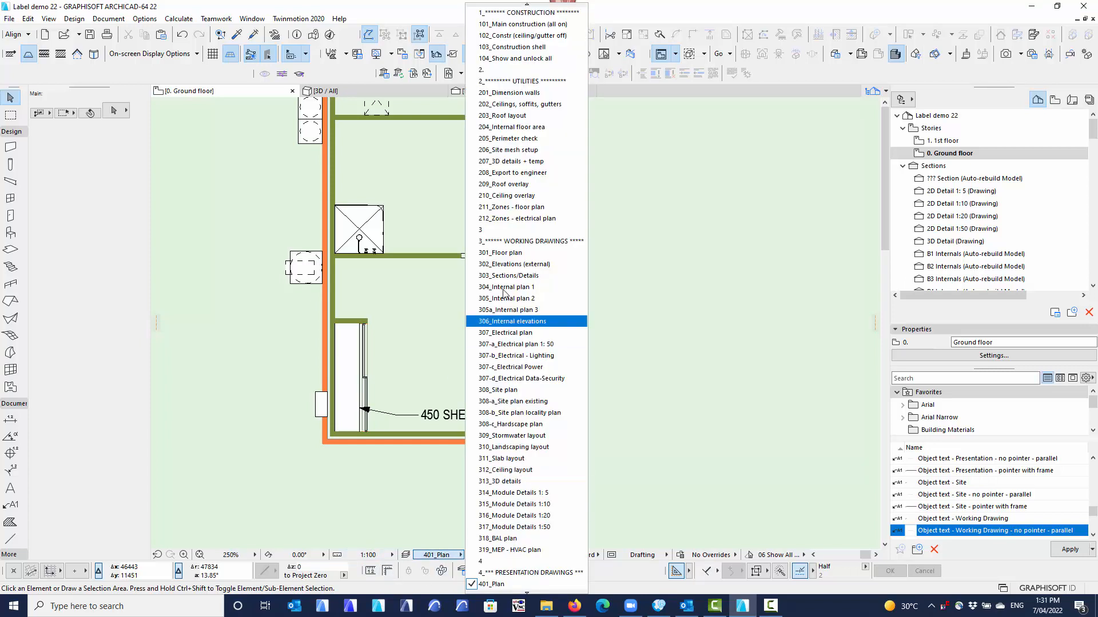
click(506, 252)
scroll(494, 397, down, 3)
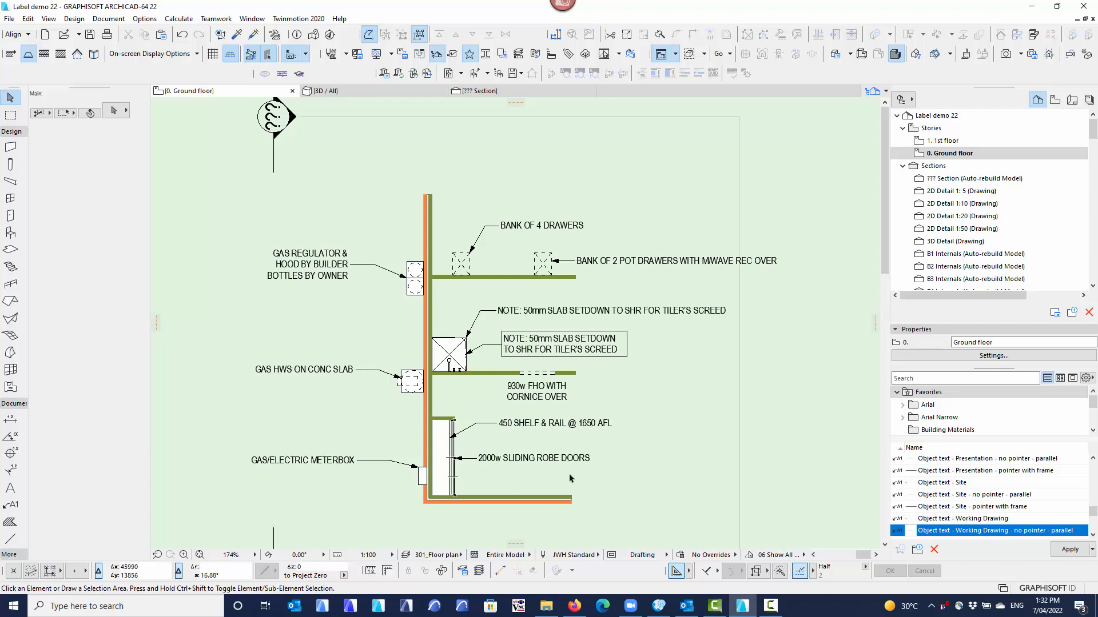
middle_drag(391, 335, 377, 327)
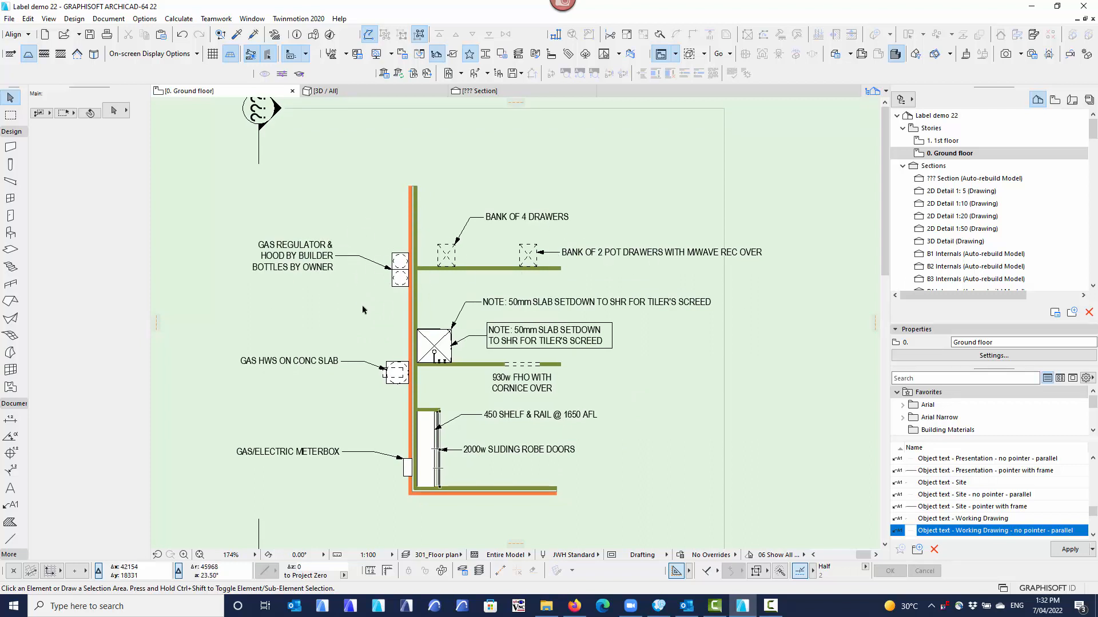
middle_drag(359, 332, 348, 328)
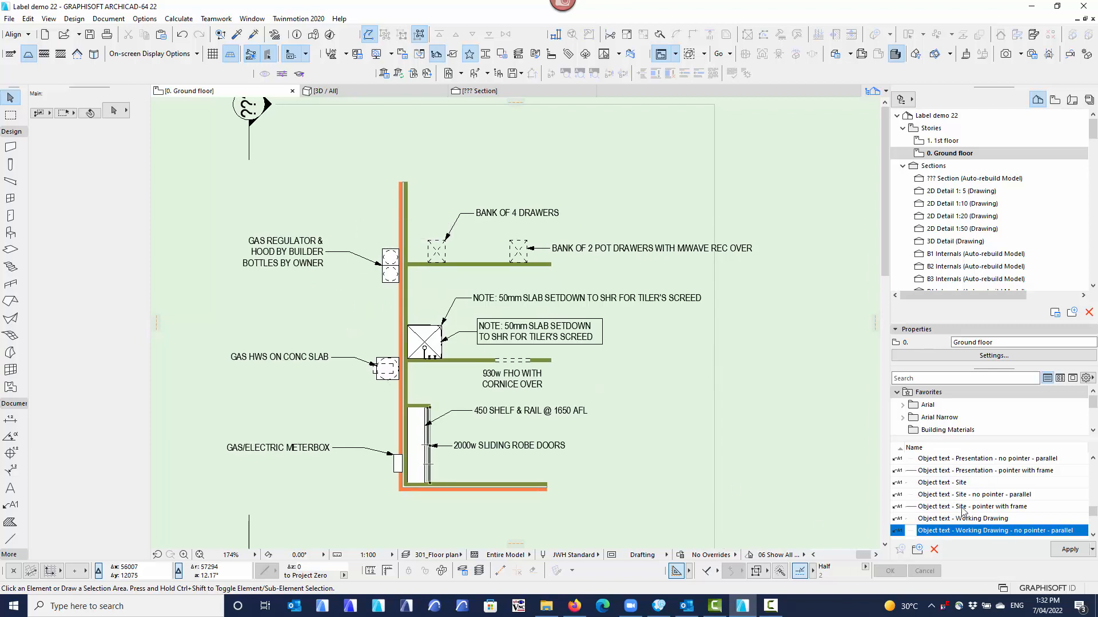
Examine the type-of-text options in the gas bottles label's settings and close them without changes.
click(346, 258)
click(116, 112)
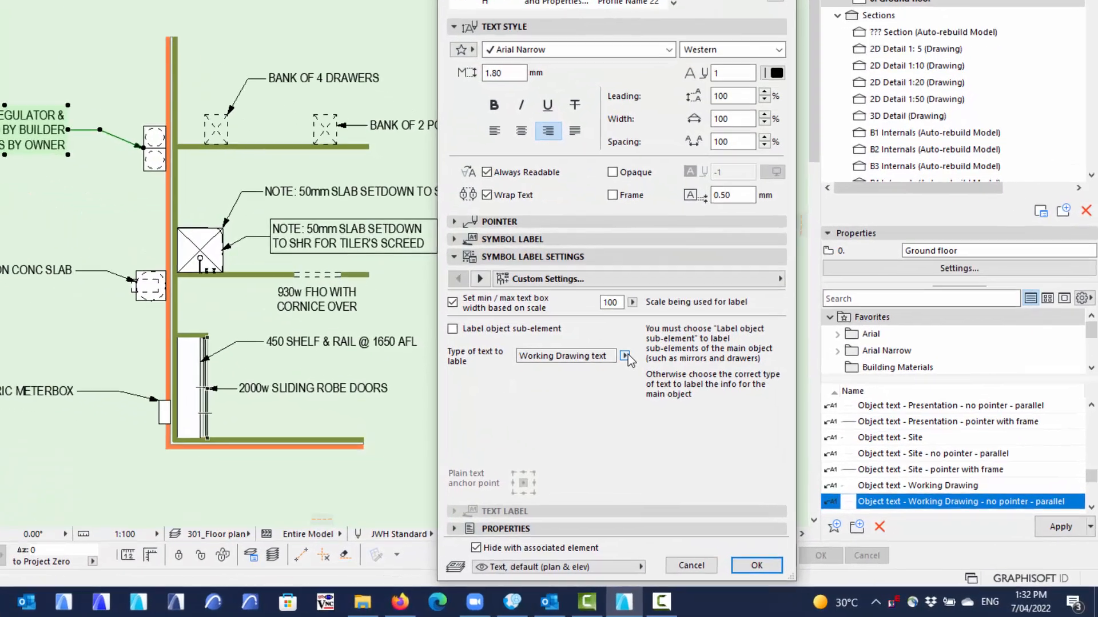
click(743, 422)
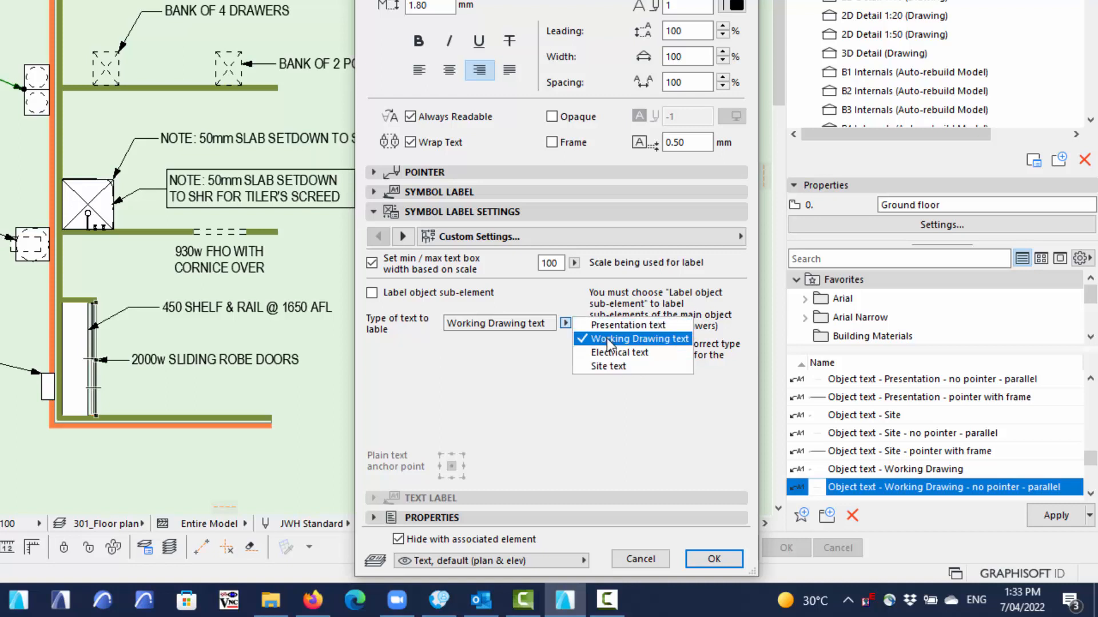
click(132, 325)
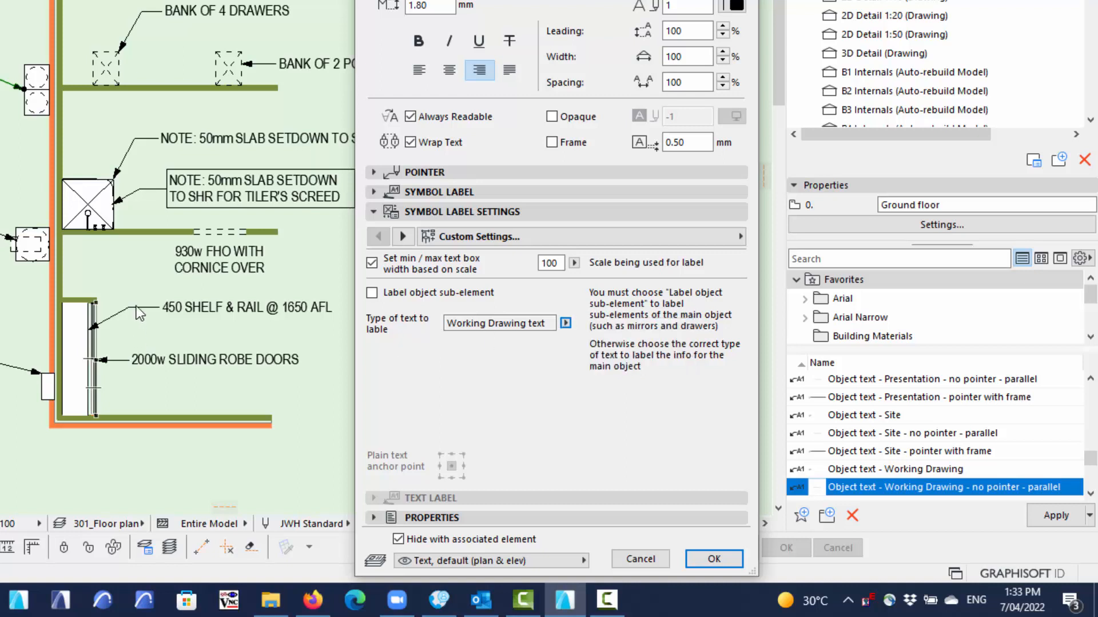
click(619, 562)
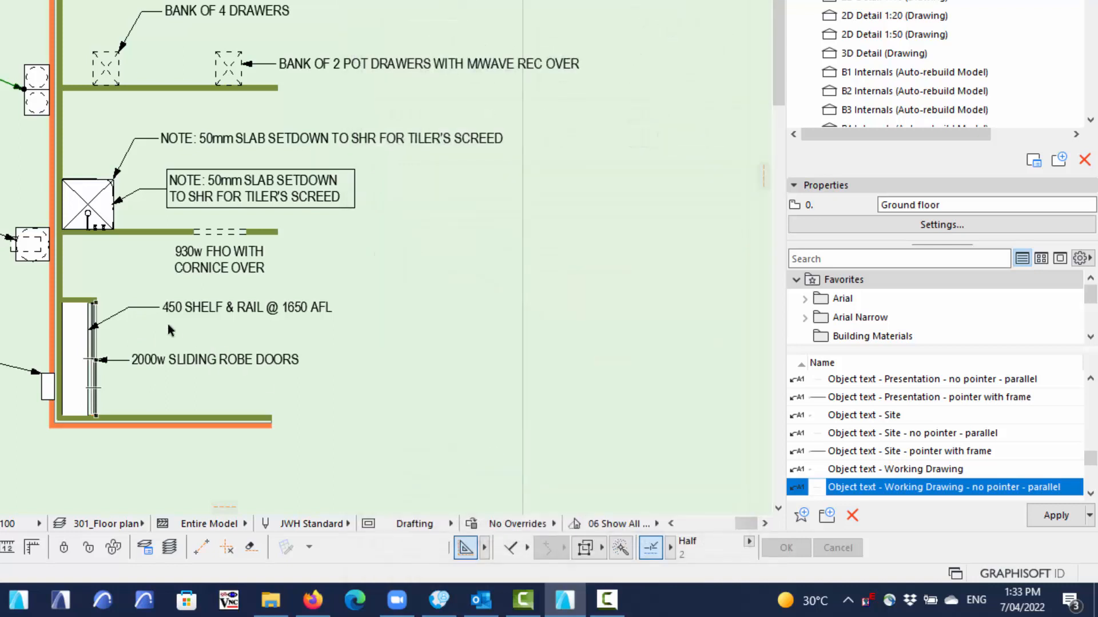
Set the type of text of the 450 SHELF & RAIL @ 1650 AFL label to Electrical text and deselect the label.
click(147, 310)
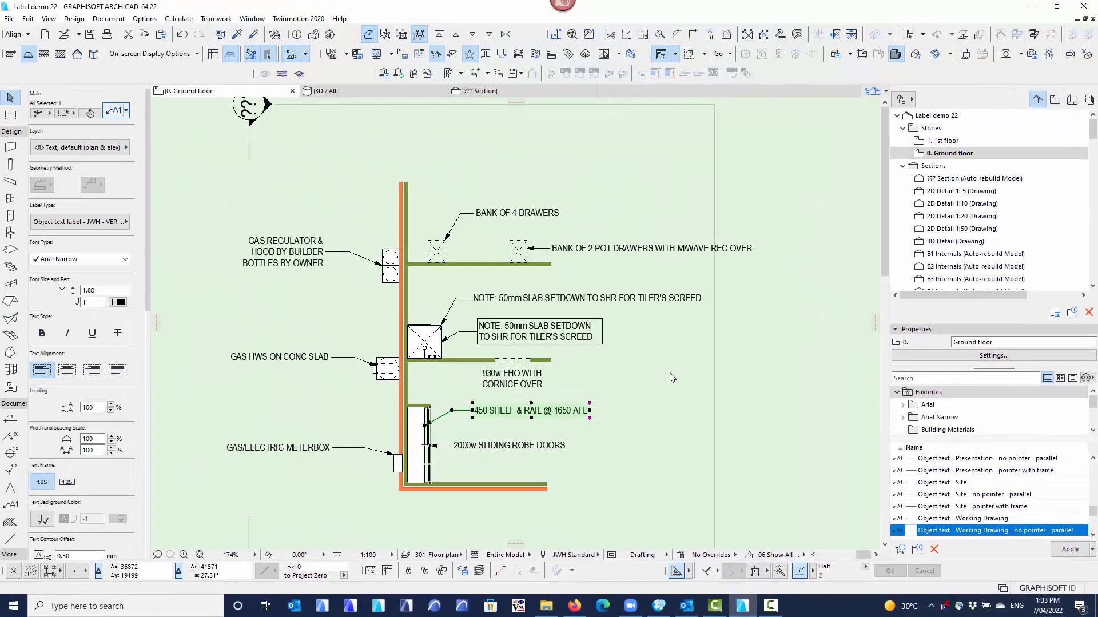
key(ctrl+t)
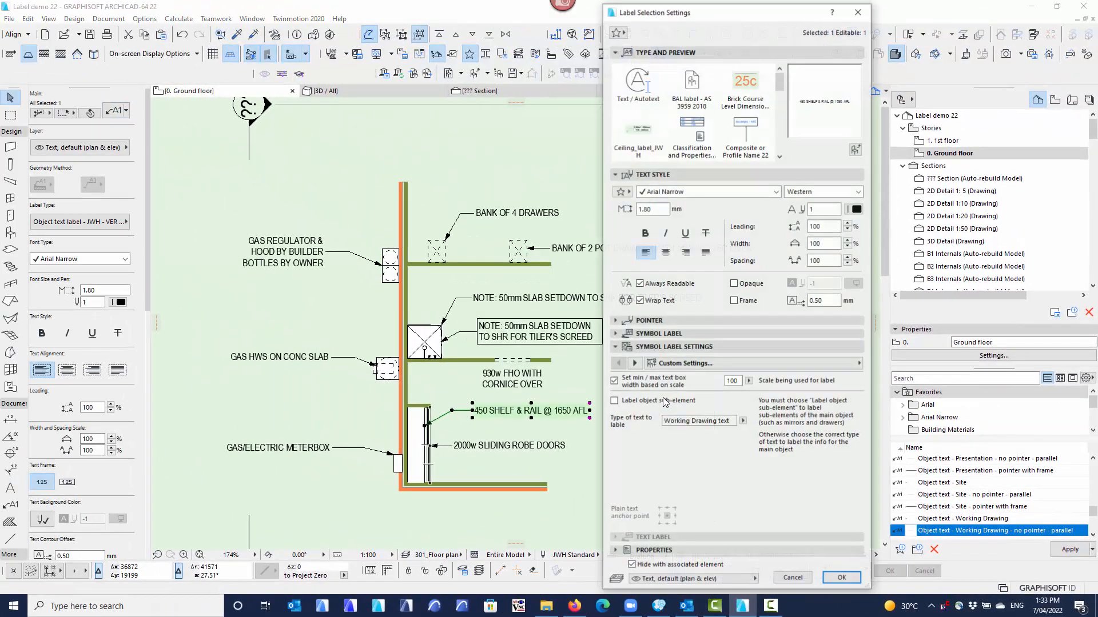
click(742, 423)
click(765, 445)
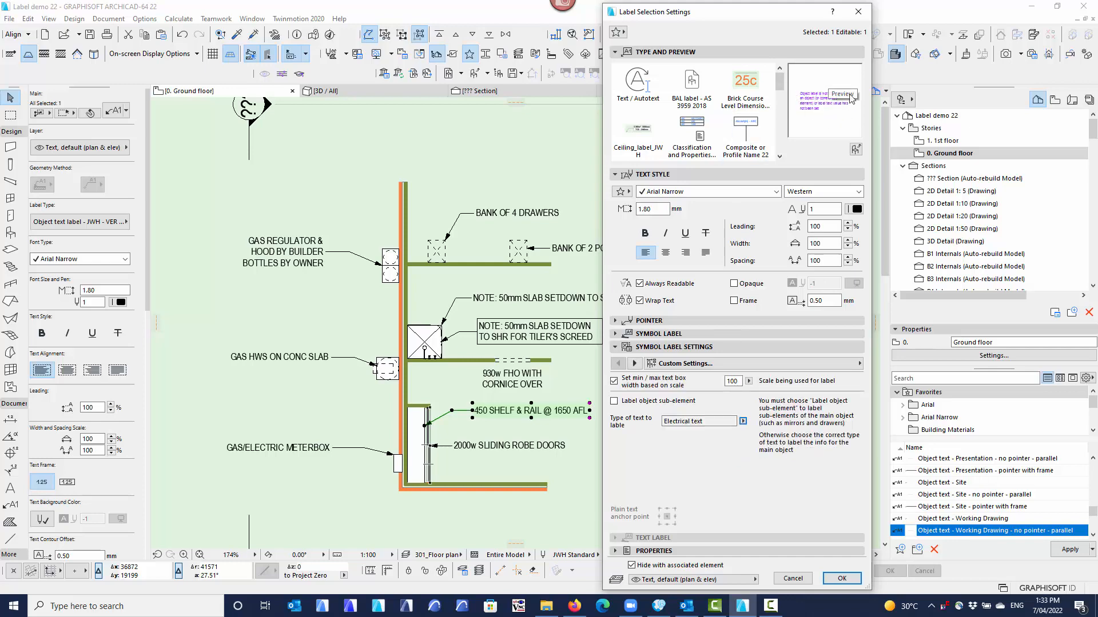
click(842, 579)
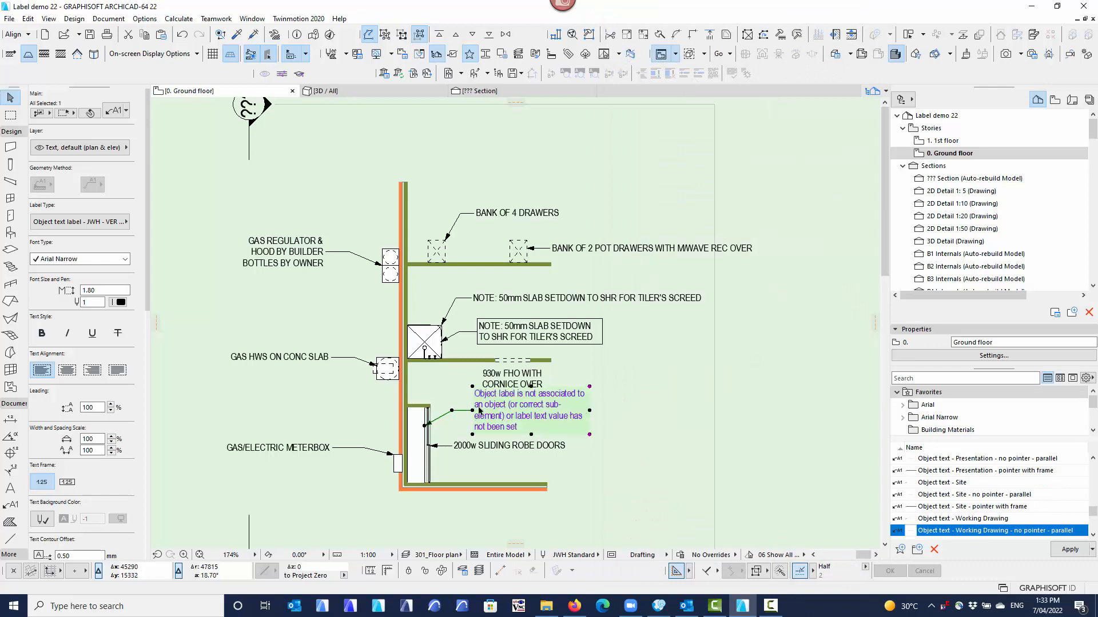
scroll(497, 442, up, 1)
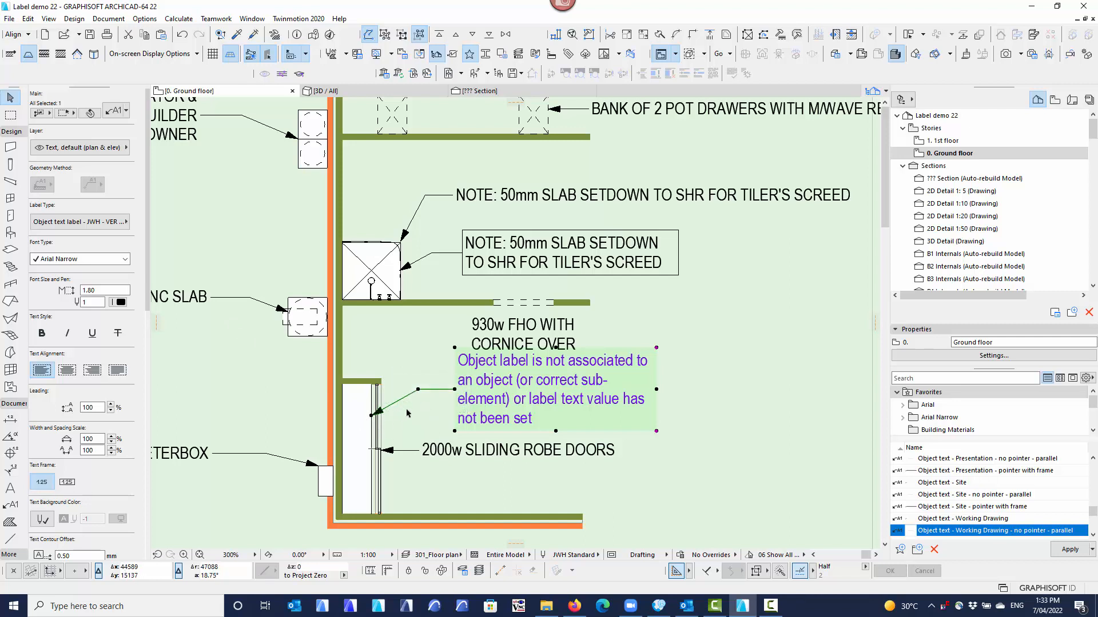
middle_drag(432, 410, 433, 399)
click(422, 412)
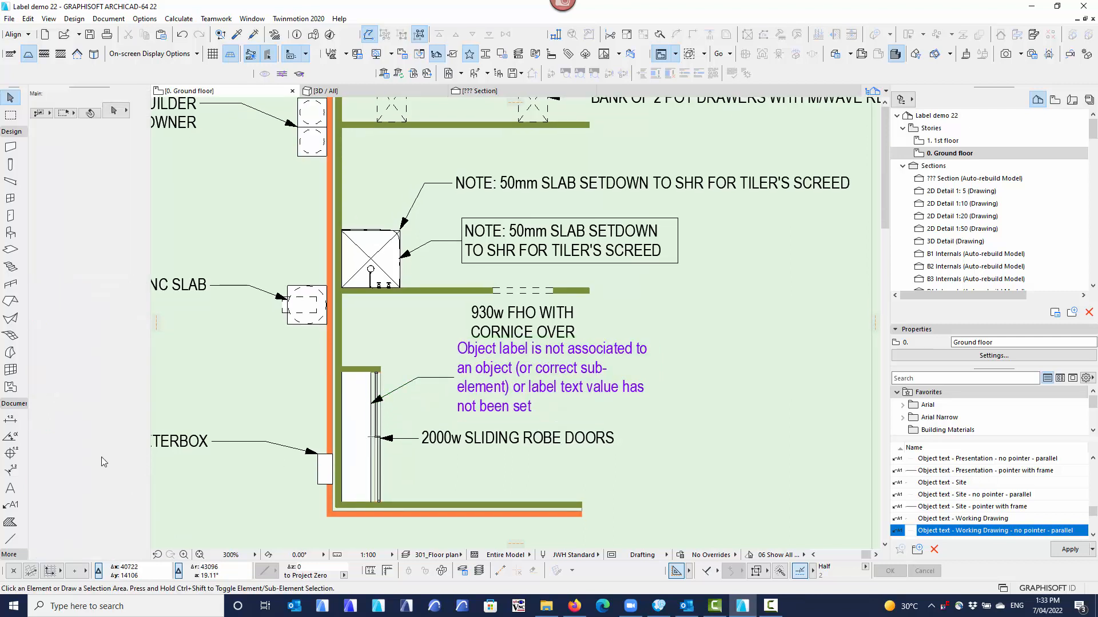
Place a Presentation label on empty space beside the robe without attaching it to an object, showing its hidden layer, and undo the label.
click(10, 505)
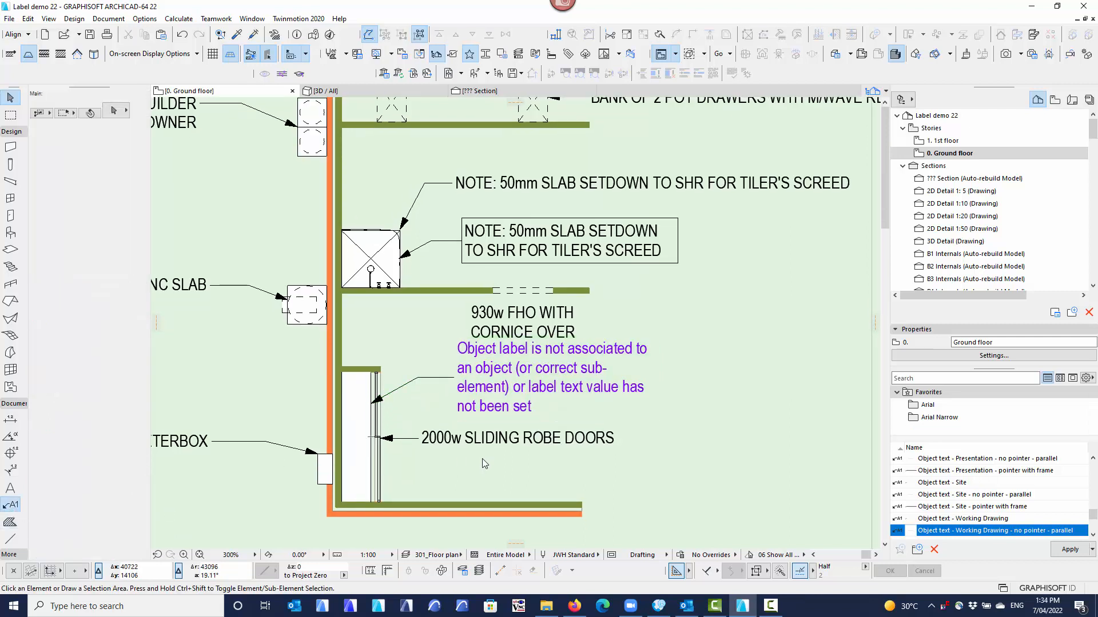
click(450, 472)
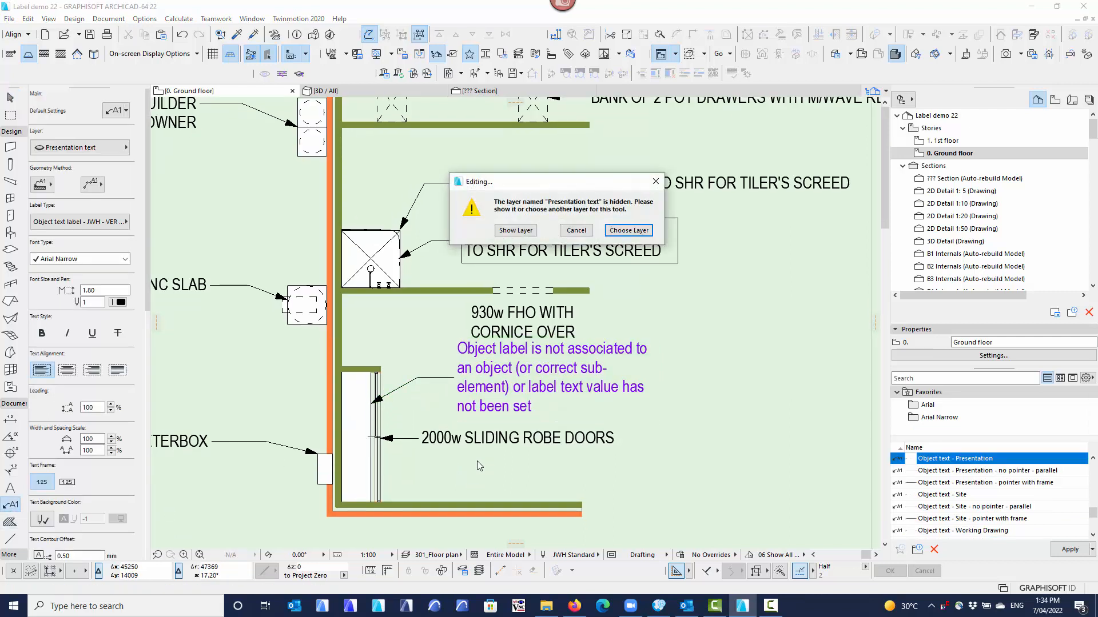
click(516, 230)
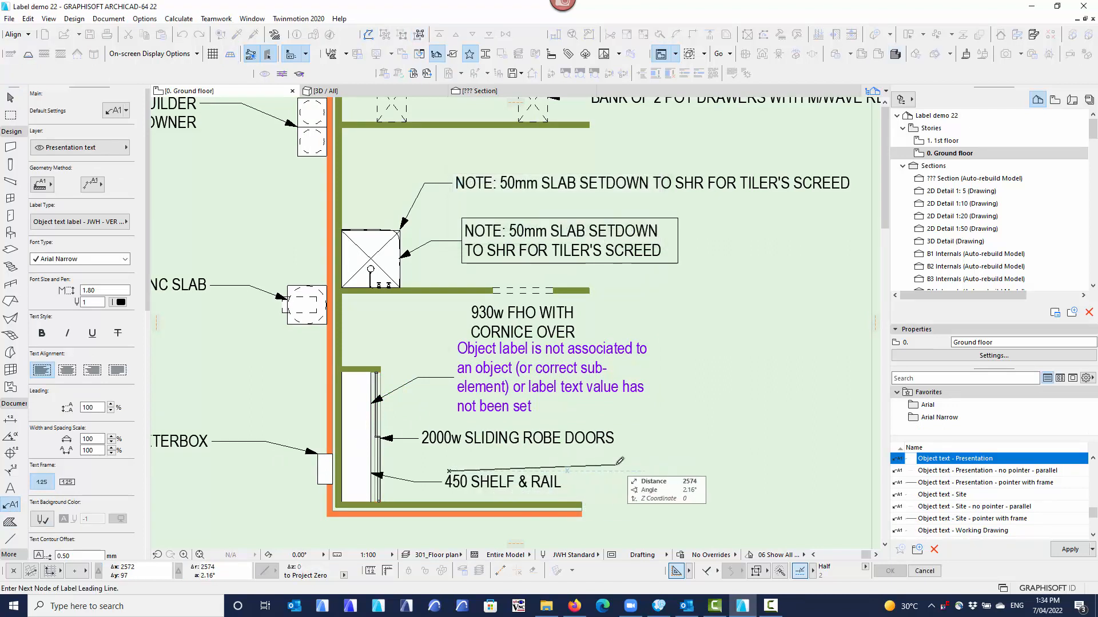
click(664, 435)
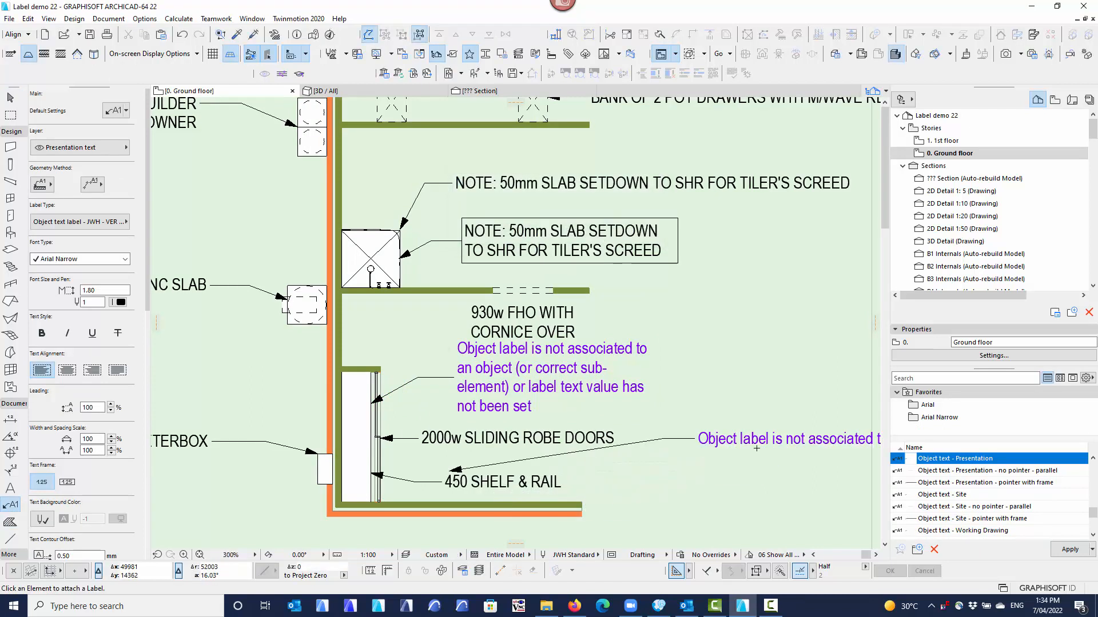
middle_drag(753, 446, 424, 449)
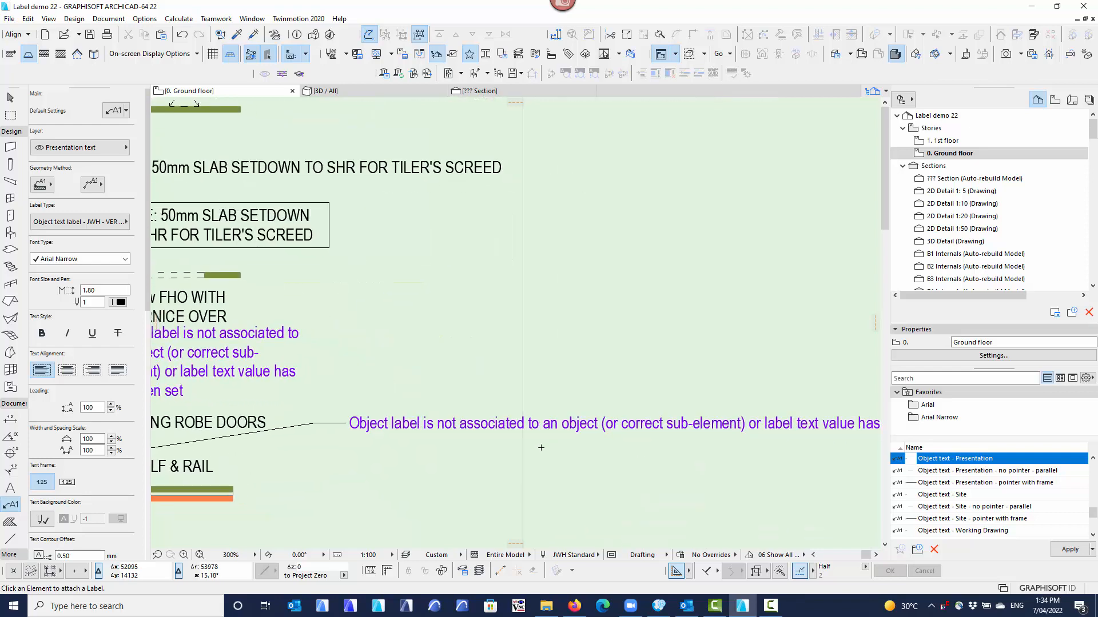
middle_drag(584, 446, 860, 426)
key(ctrl+z)
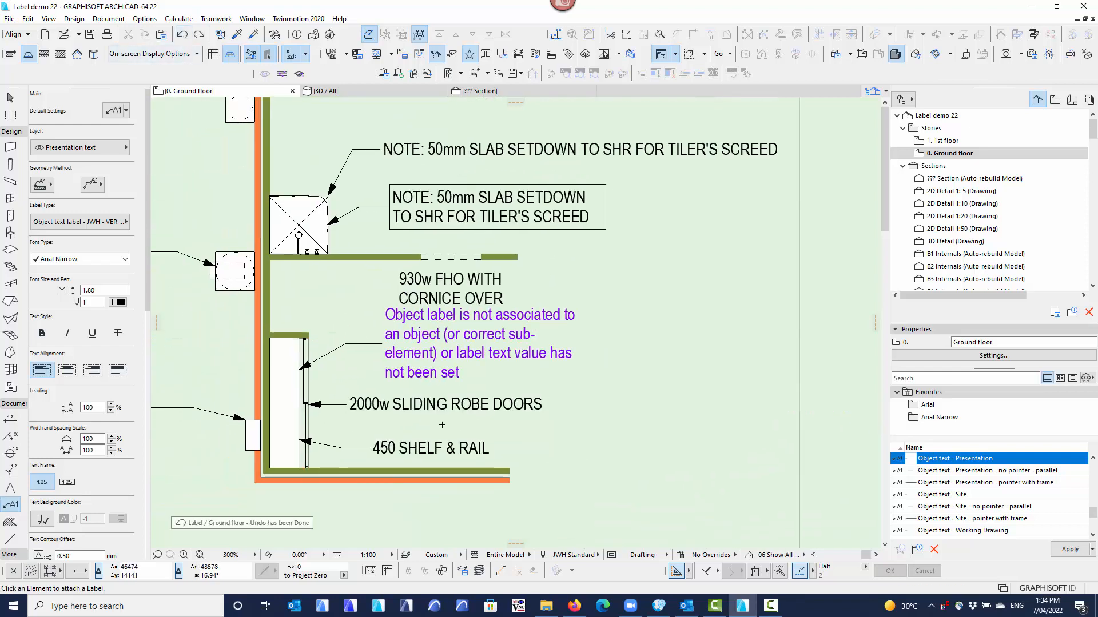
Set the type of text of the upper robe label, which shows the not-associated warning, to Working Drawing text.
middle_drag(421, 429, 483, 443)
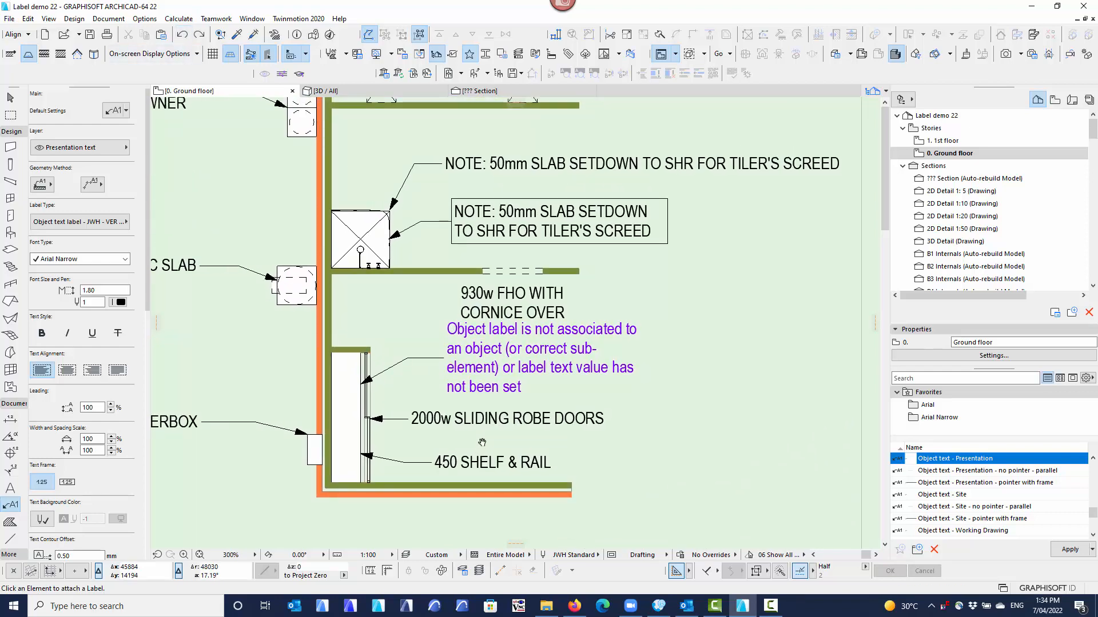
click(10, 98)
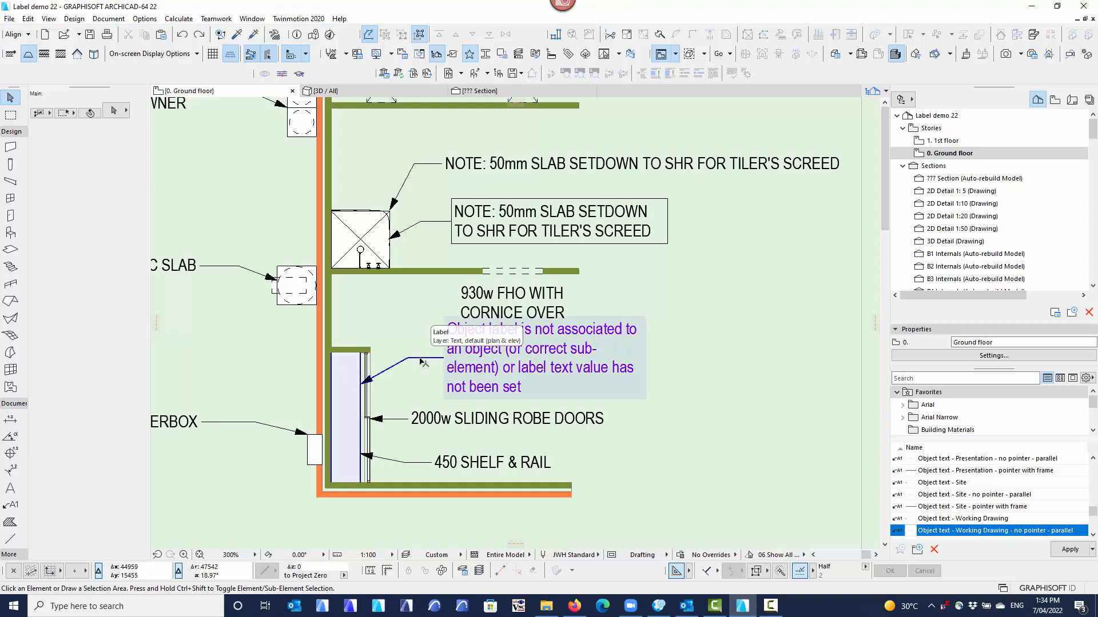
click(423, 361)
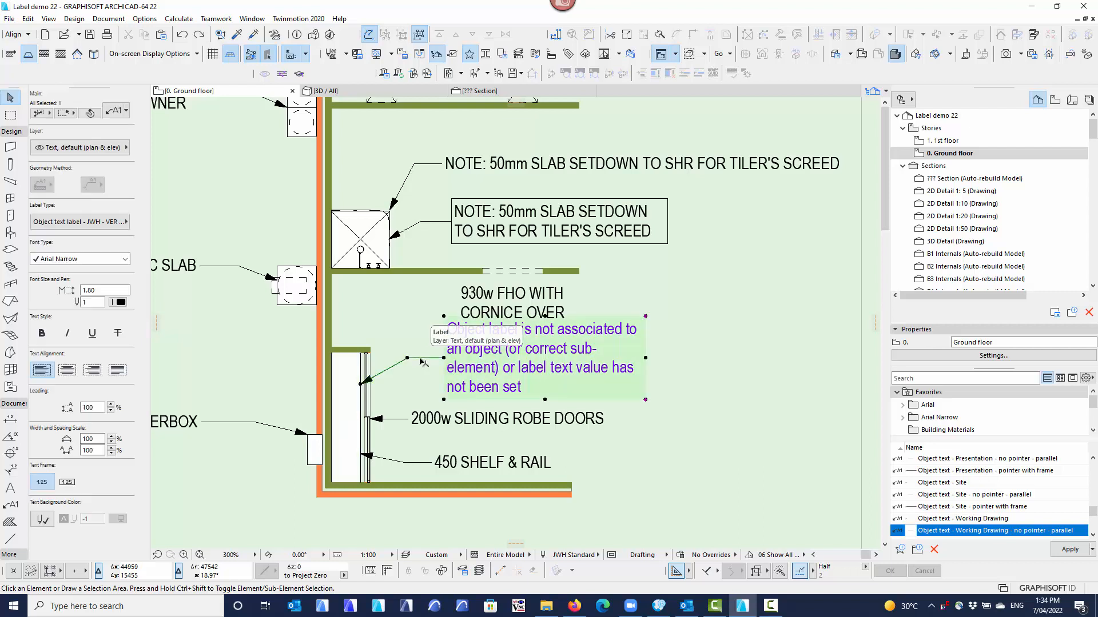
click(112, 114)
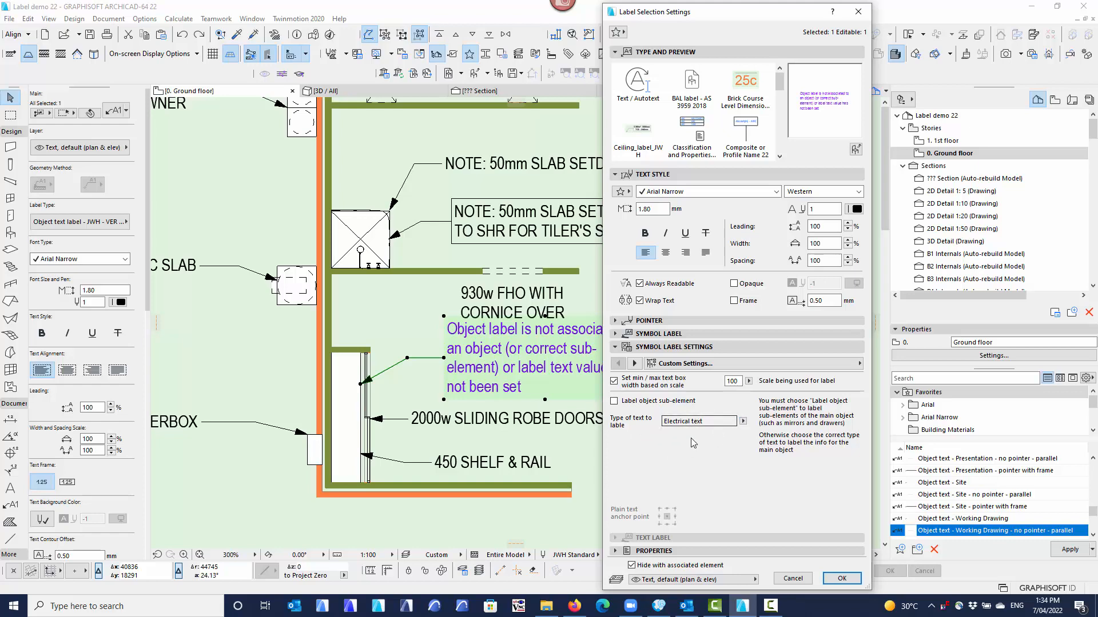
click(743, 423)
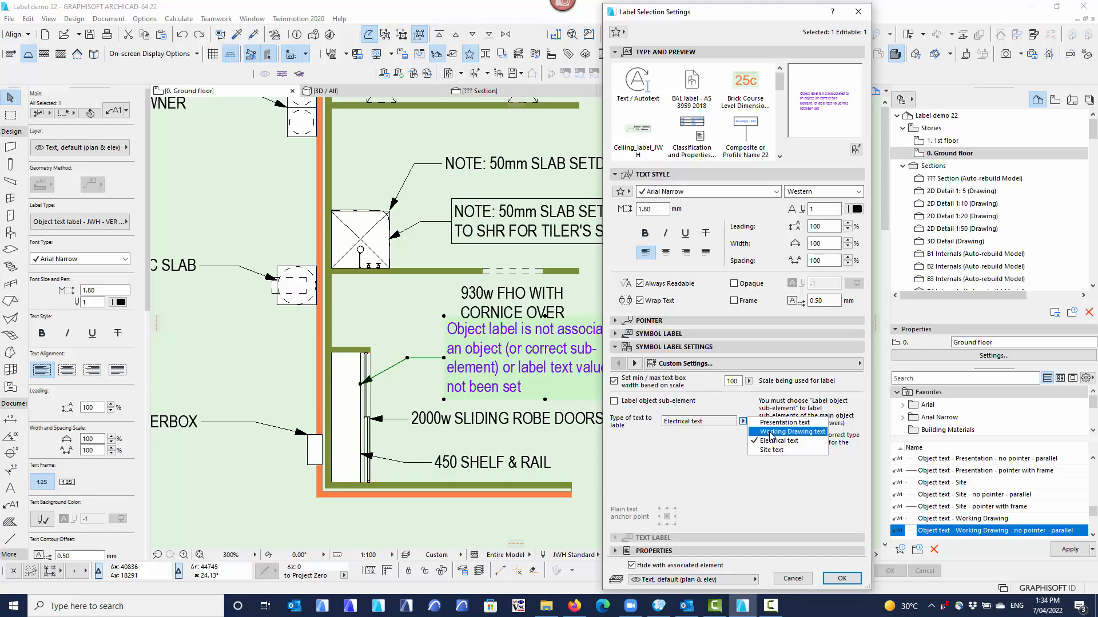
click(772, 432)
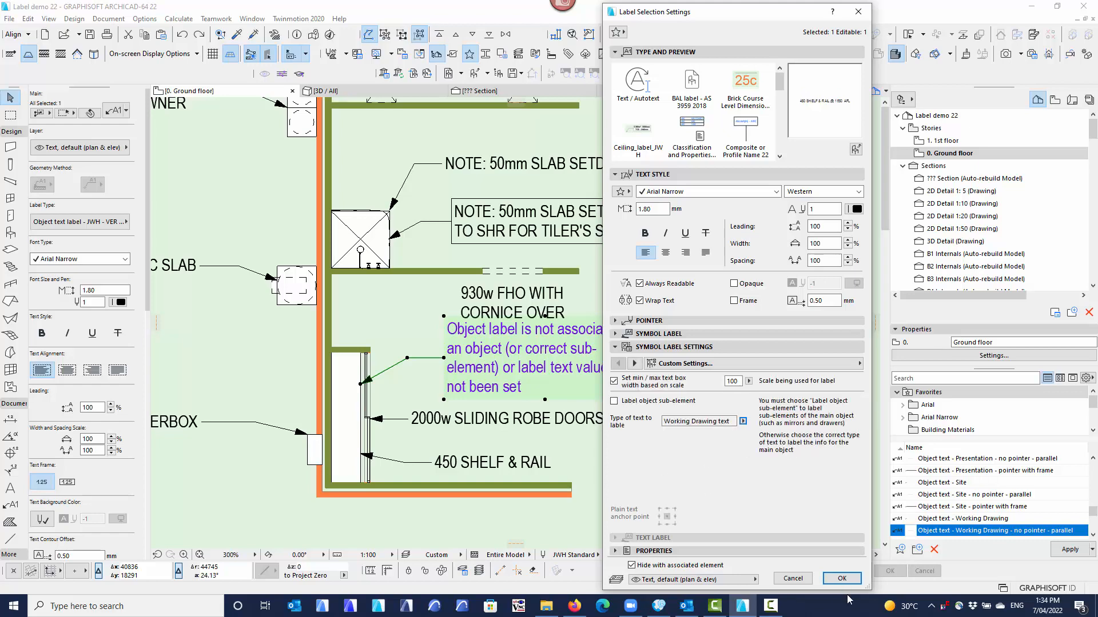
click(842, 579)
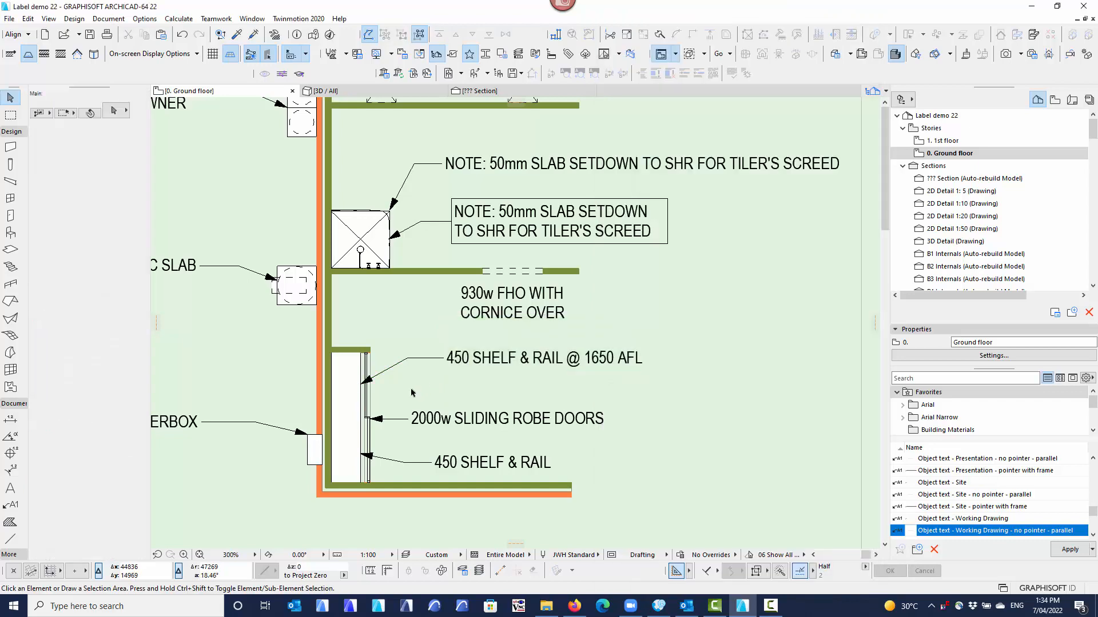
Examine the settings of the upper robe label and the Shelf & Rail object, and close them without changes.
scroll(409, 391, down, 1)
scroll(410, 390, down, 3)
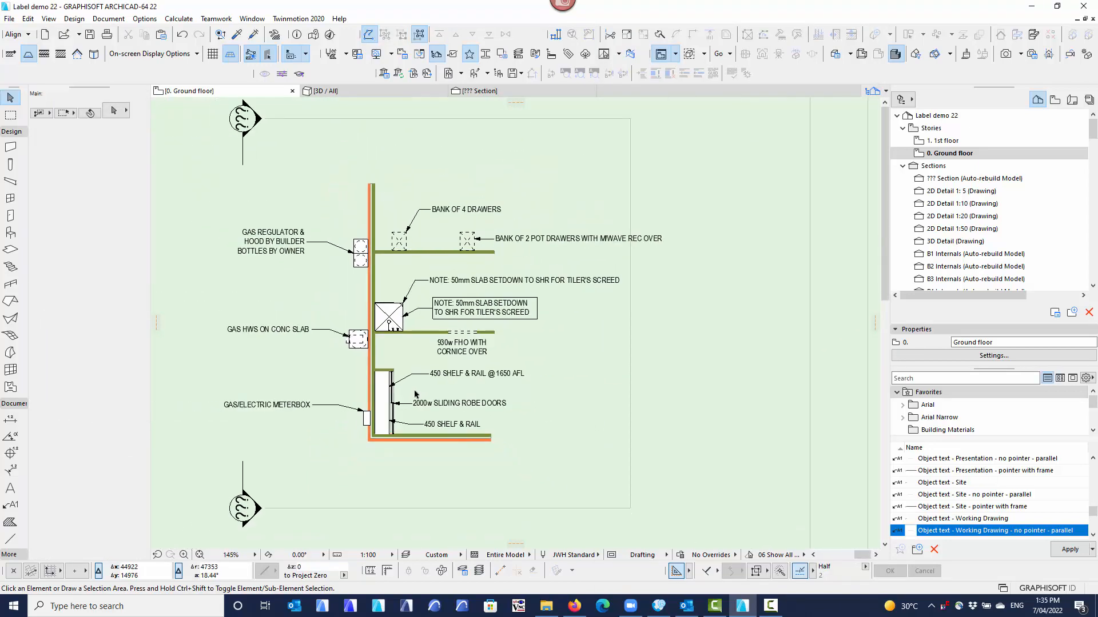
middle_drag(416, 395, 438, 397)
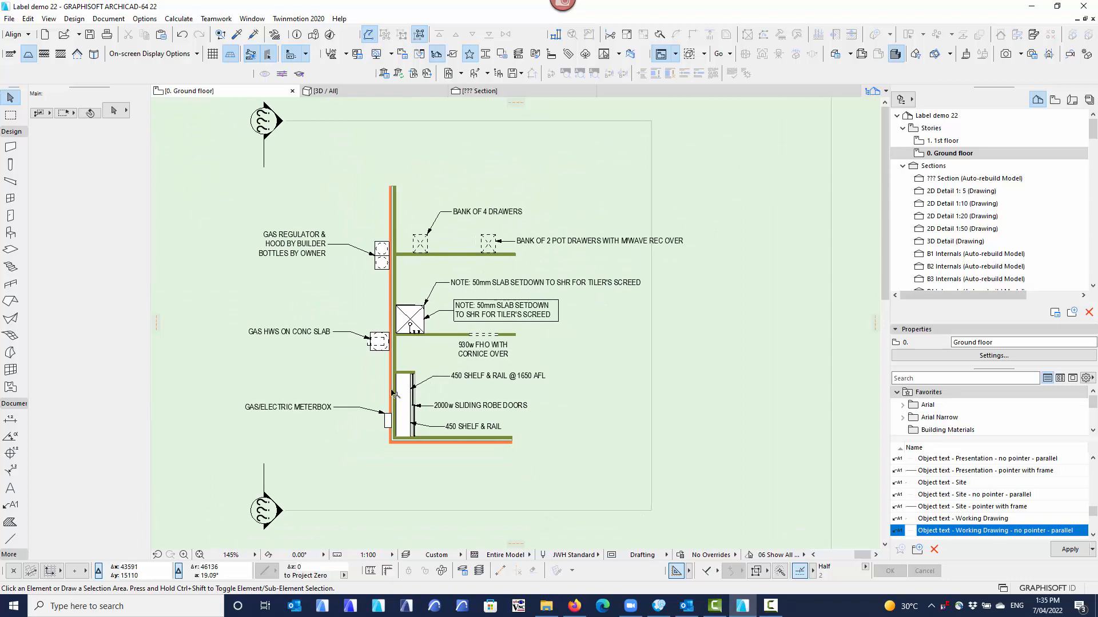
click(435, 378)
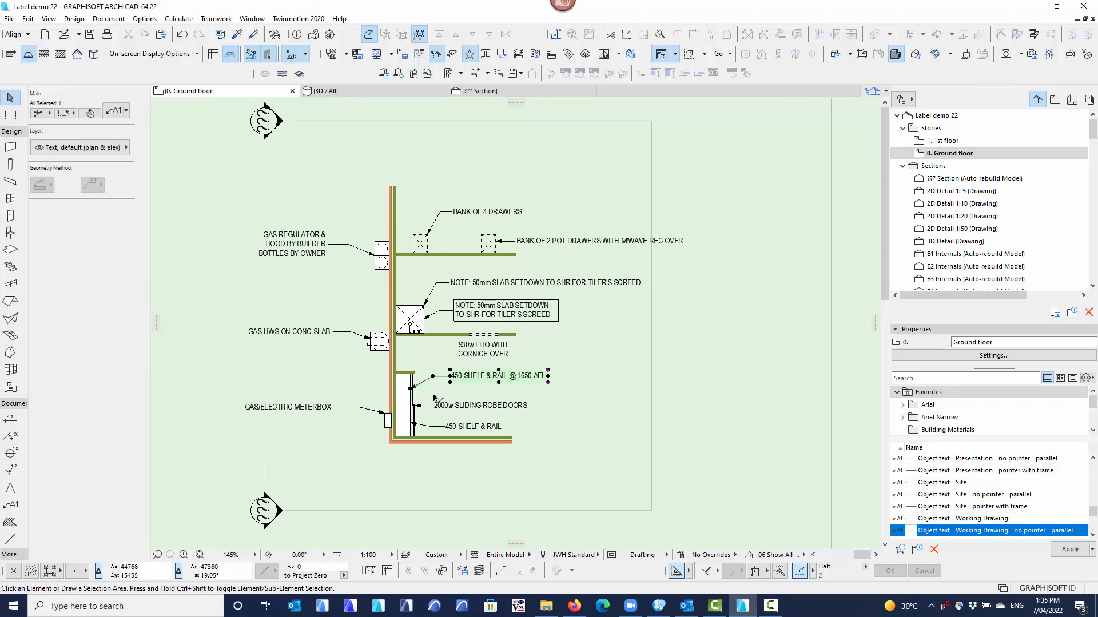
click(117, 110)
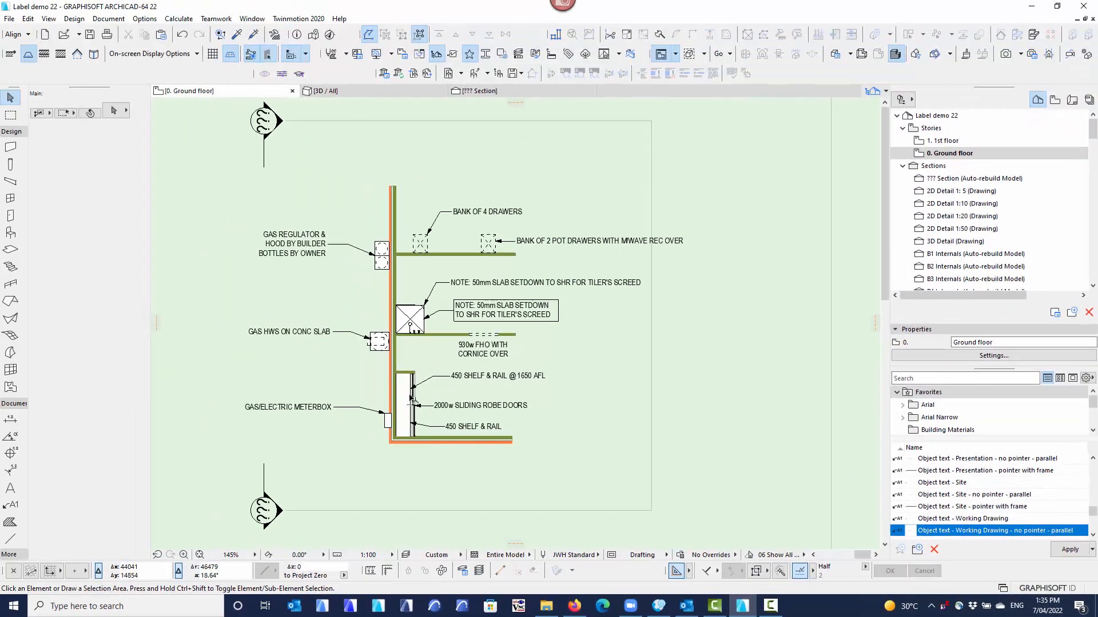
click(412, 399)
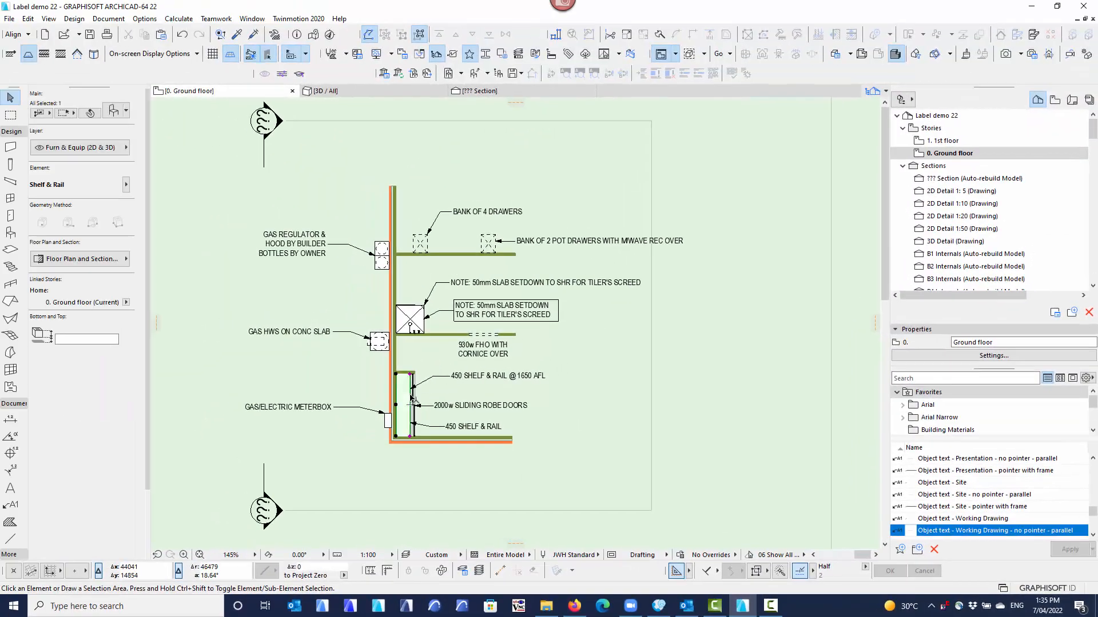
click(113, 113)
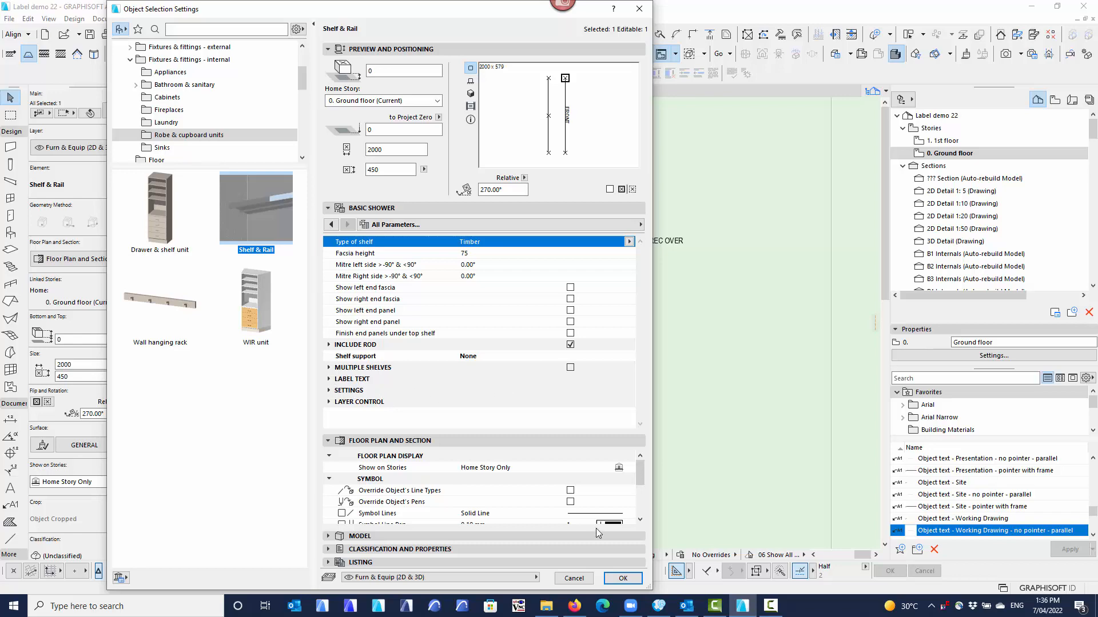
click(581, 579)
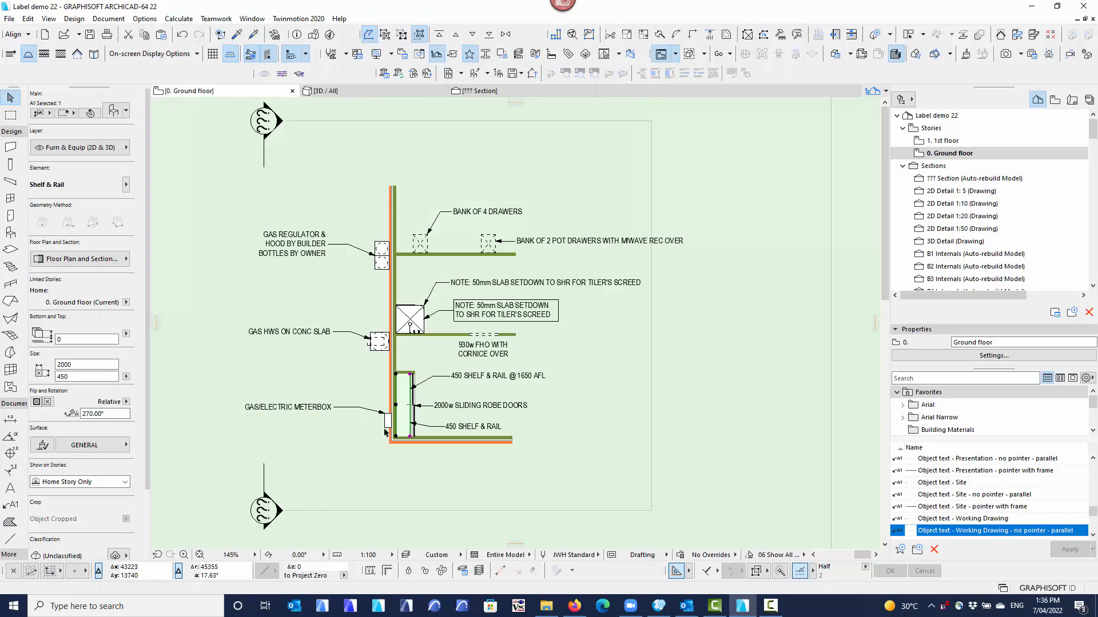
Open the meterbox object's settings and preview its object text by switching OBJECT TEXT ON / OFF on and back off.
click(387, 426)
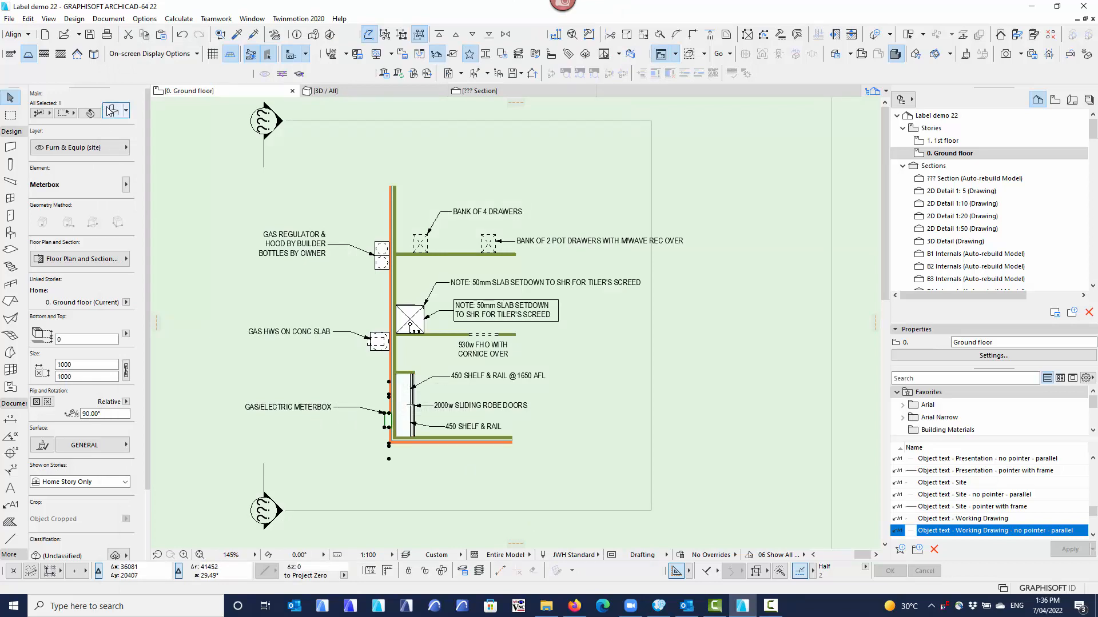
key(ctrl+t)
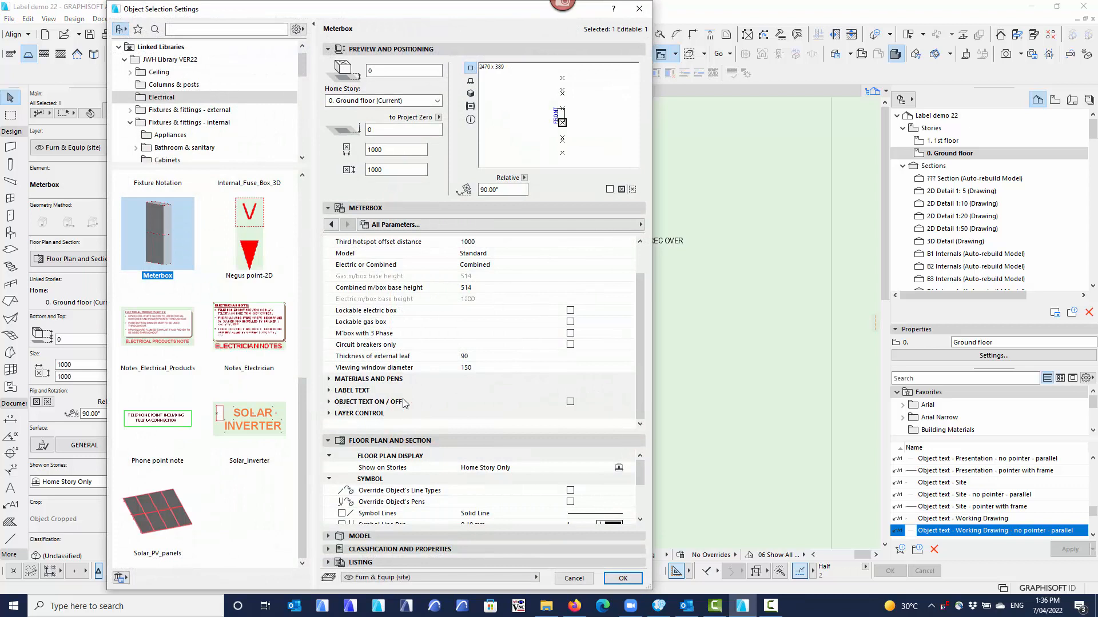
click(571, 404)
click(571, 402)
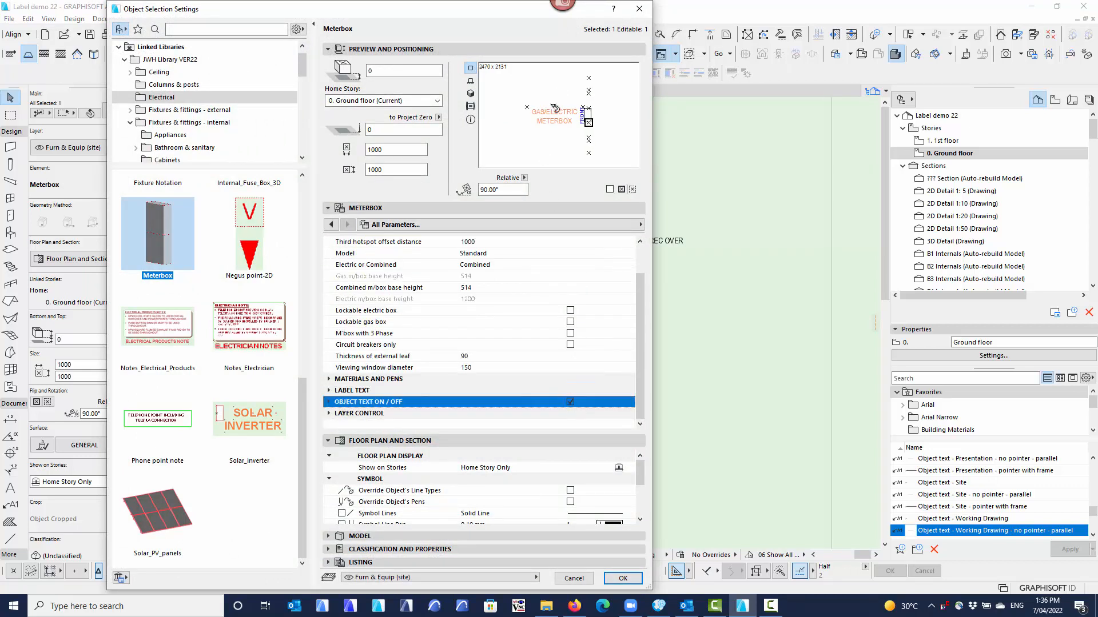
click(570, 403)
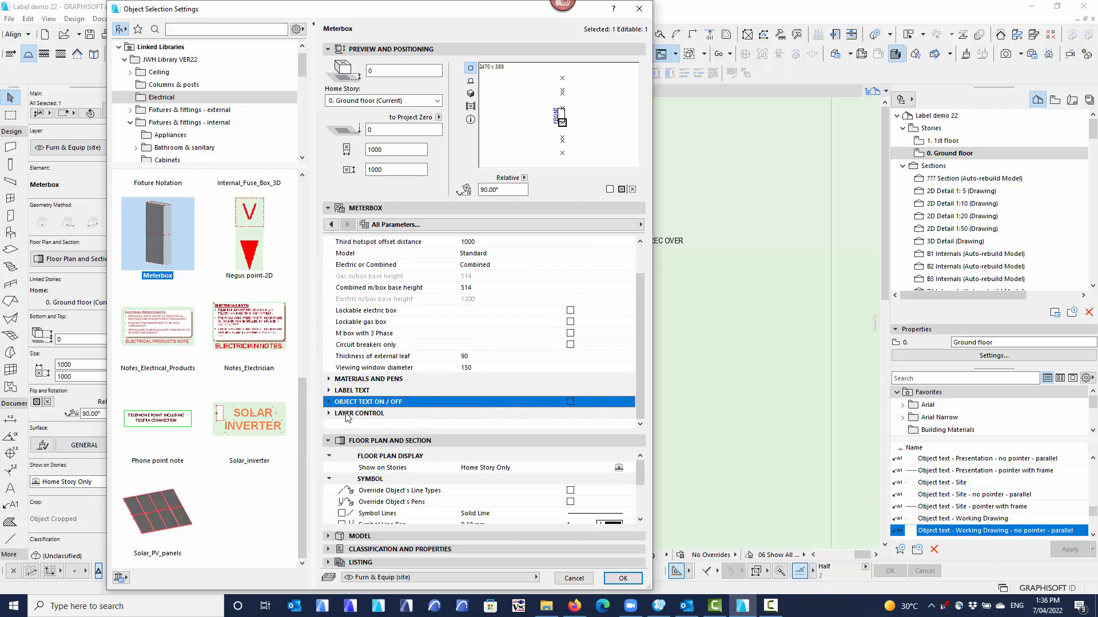
Examine the meterbox's LABEL TEXT parameters and the choices for Presentation label text, keeping GAS/ELECTRIC METERBOX.
click(328, 390)
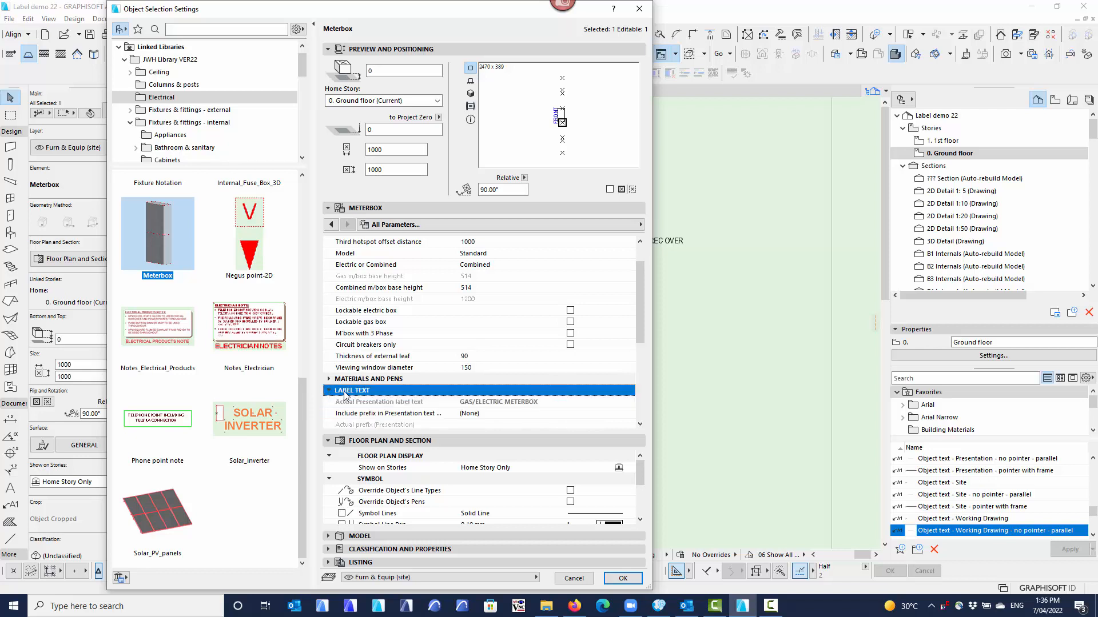
scroll(394, 362, down, 3)
scroll(387, 320, down, 1)
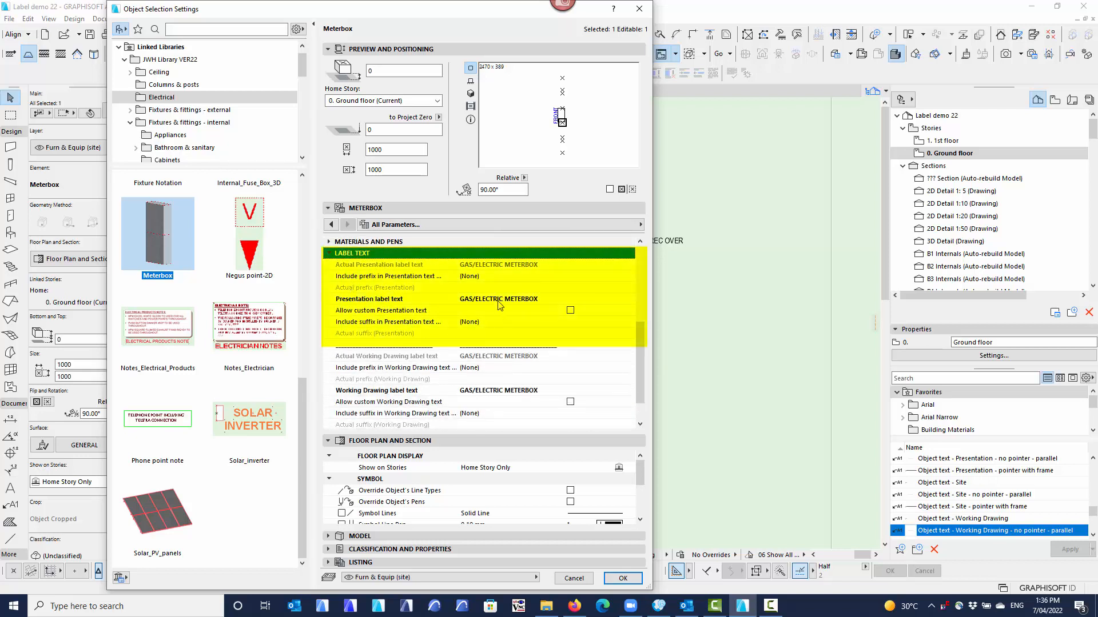
scroll(371, 303, down, 1)
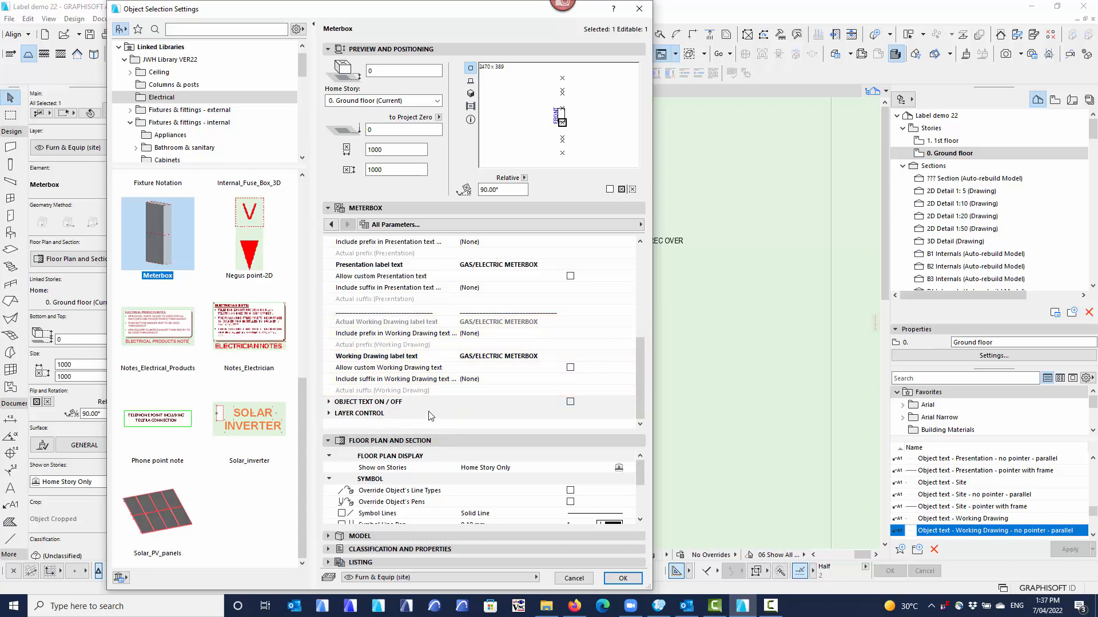
scroll(437, 394, up, 3)
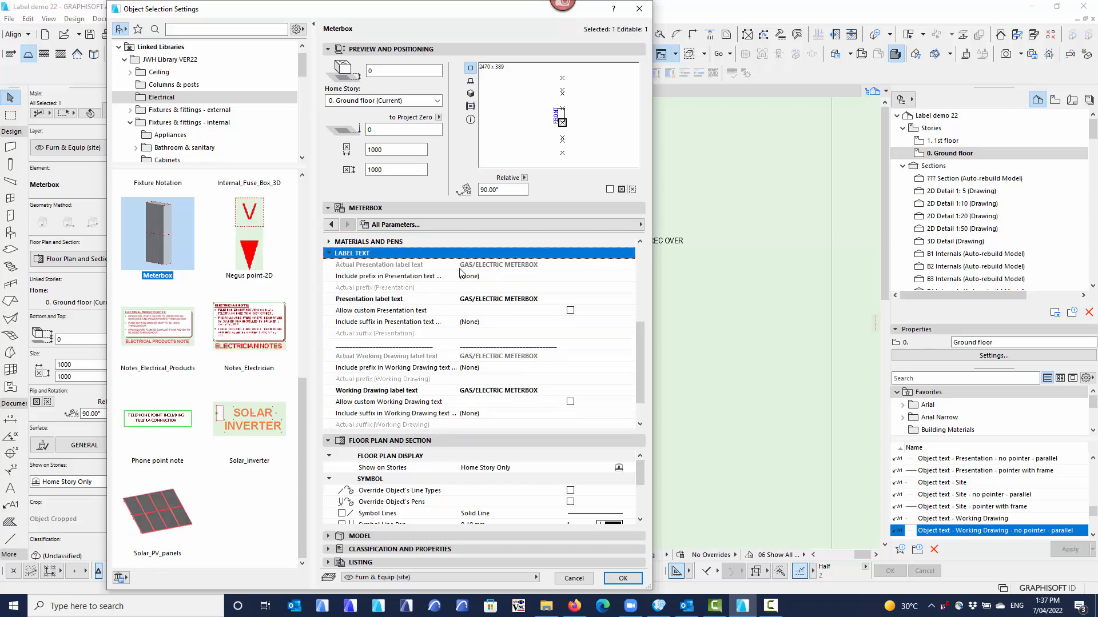
click(517, 300)
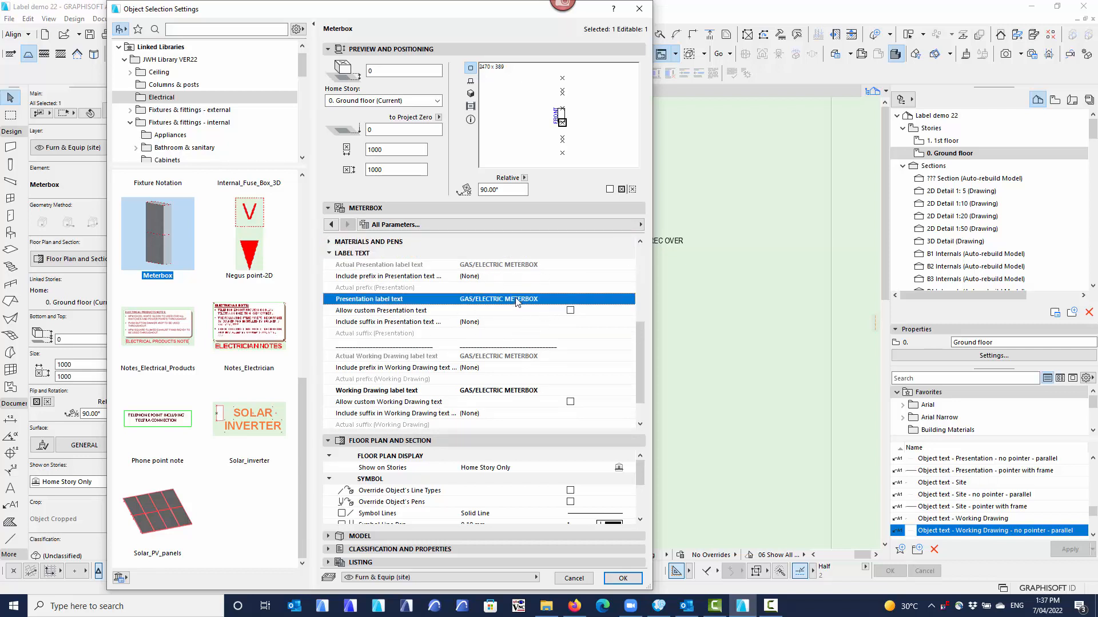
click(629, 299)
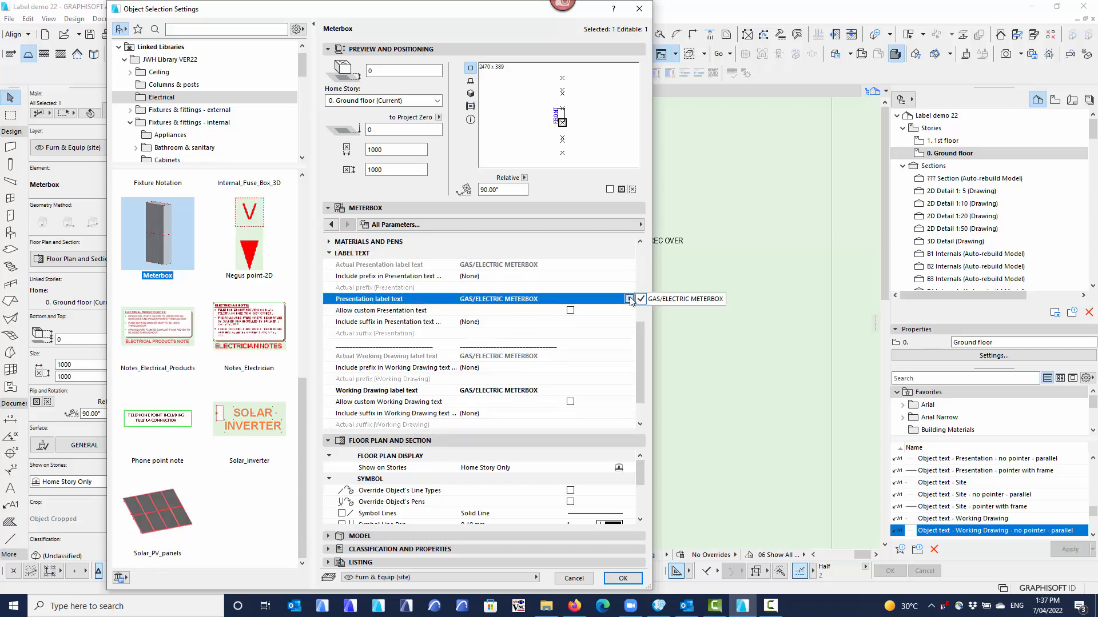
click(673, 298)
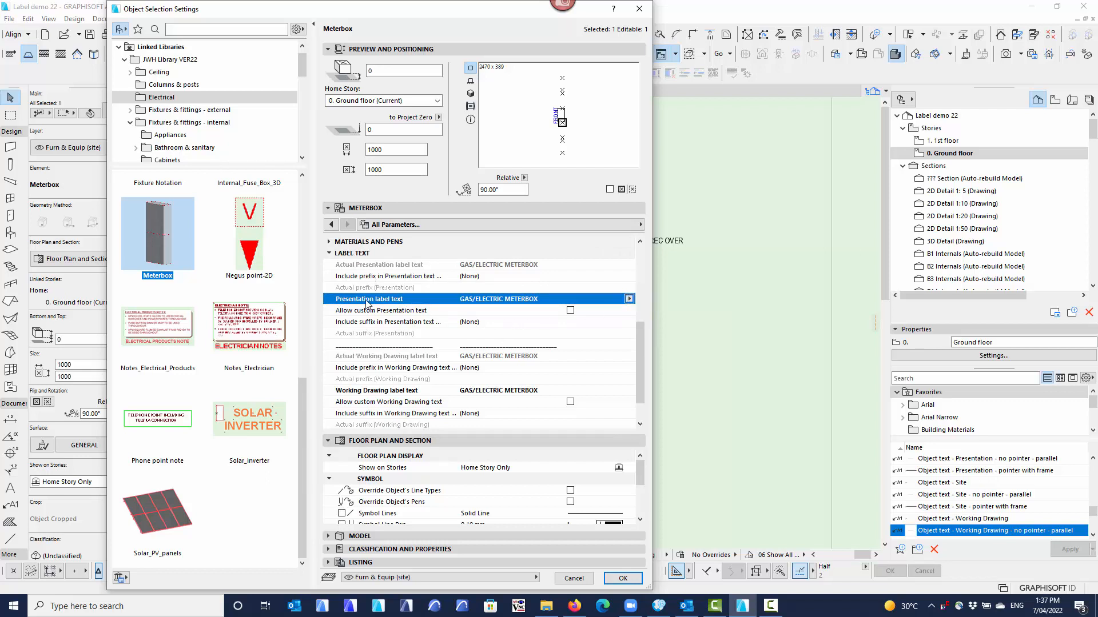
Show the meterbox's Label text - Working Drawing settings and set the Working Drawing prefix to Custom Prefix.
click(429, 225)
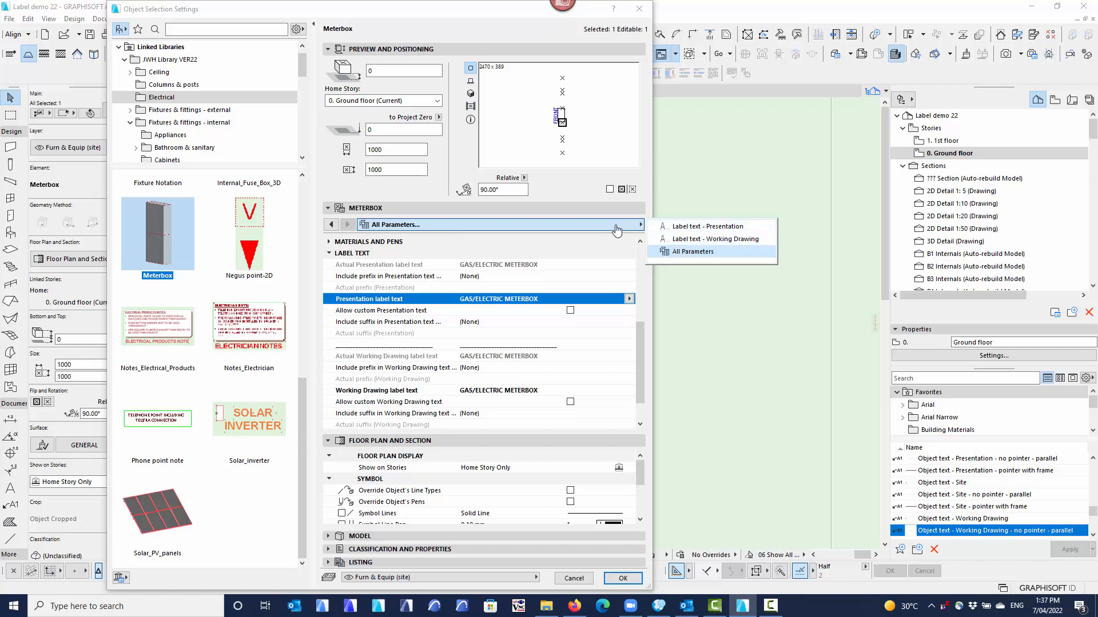
click(708, 240)
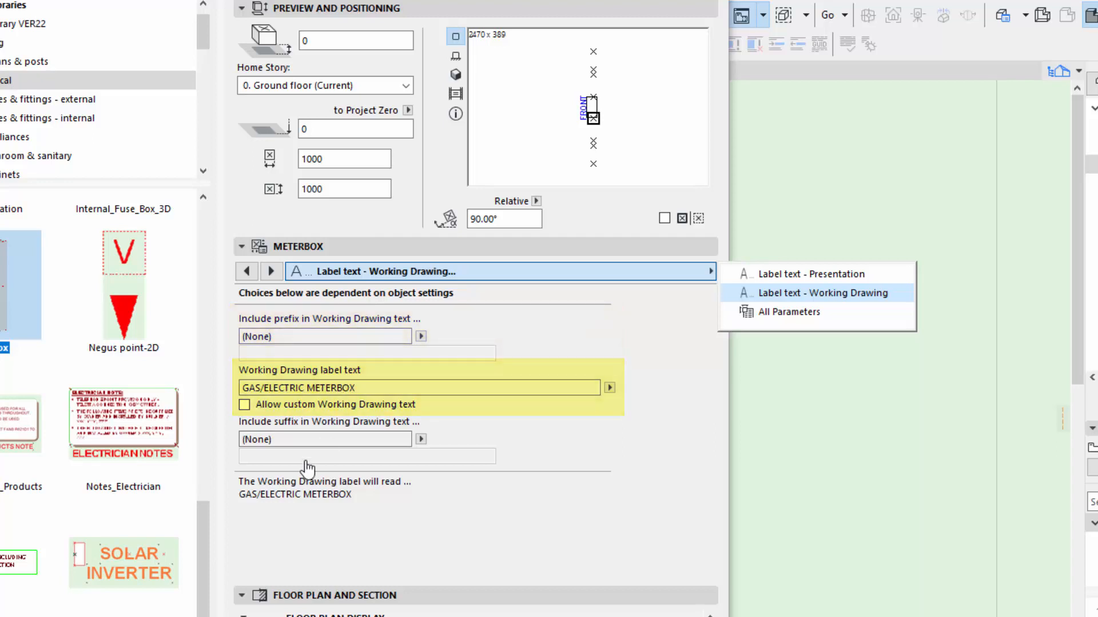
click(421, 337)
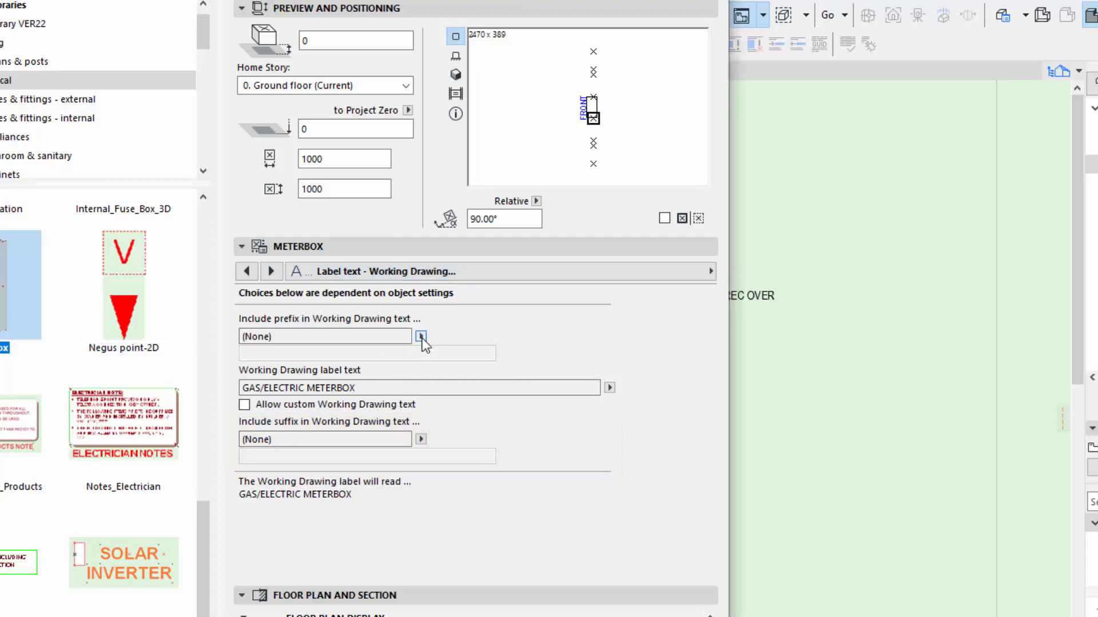
click(420, 335)
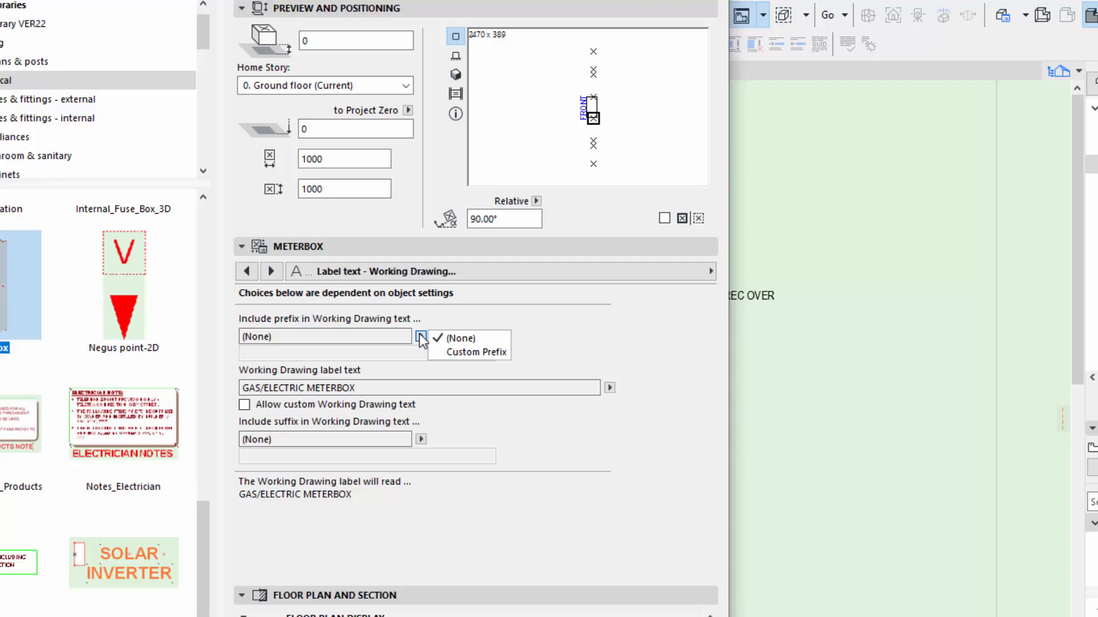
click(463, 352)
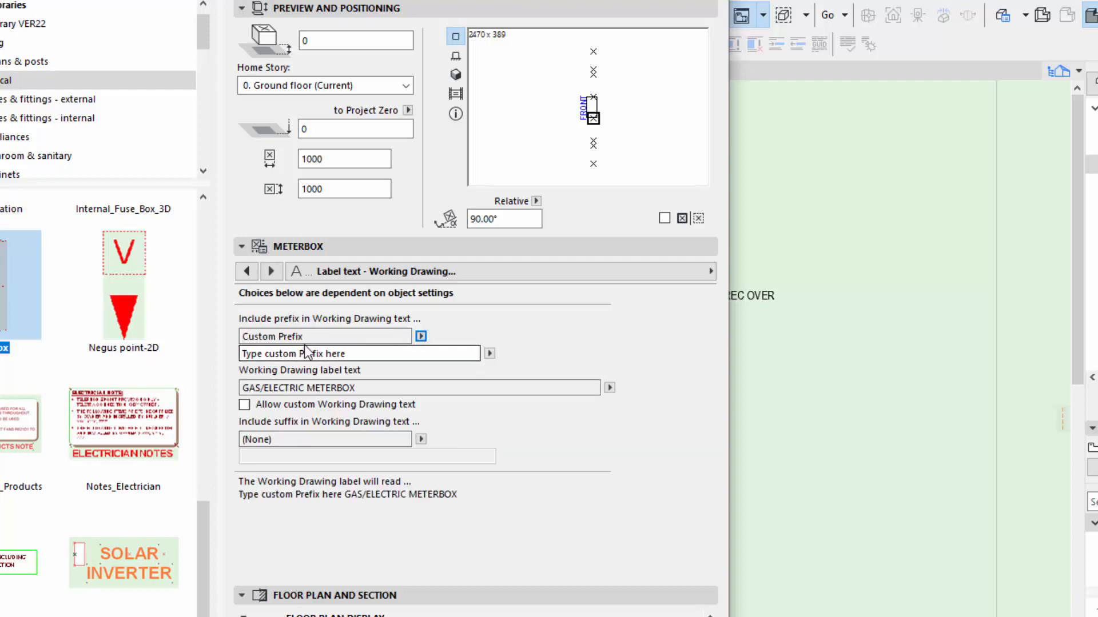
Replace the placeholder of the meterbox's custom Working Drawing prefix with "something".
click(366, 354)
drag(366, 359, 217, 358)
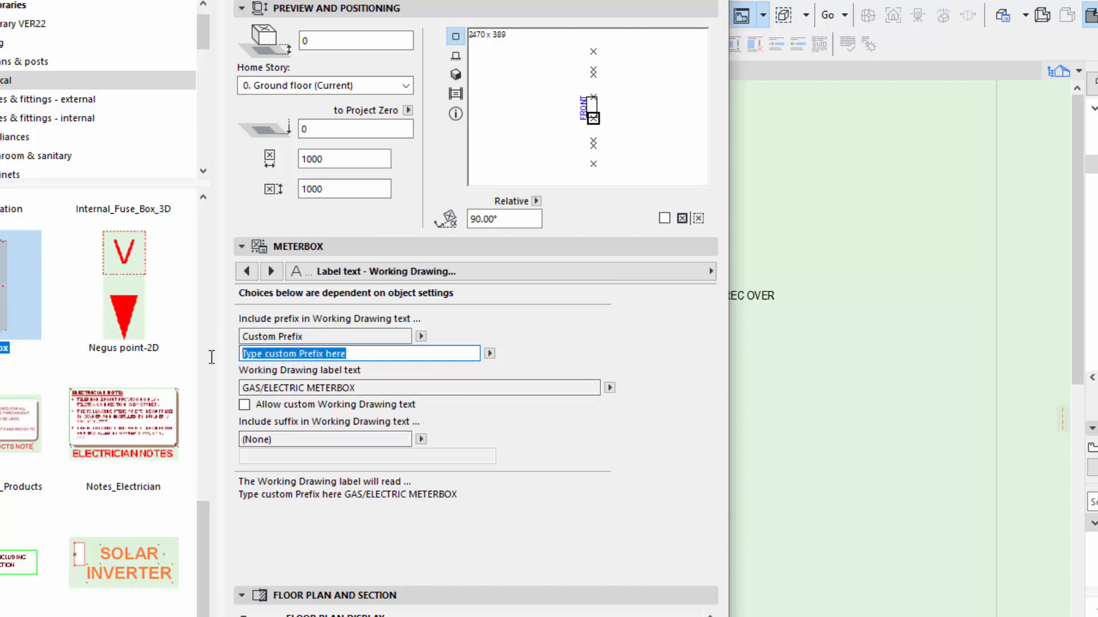
text(s)
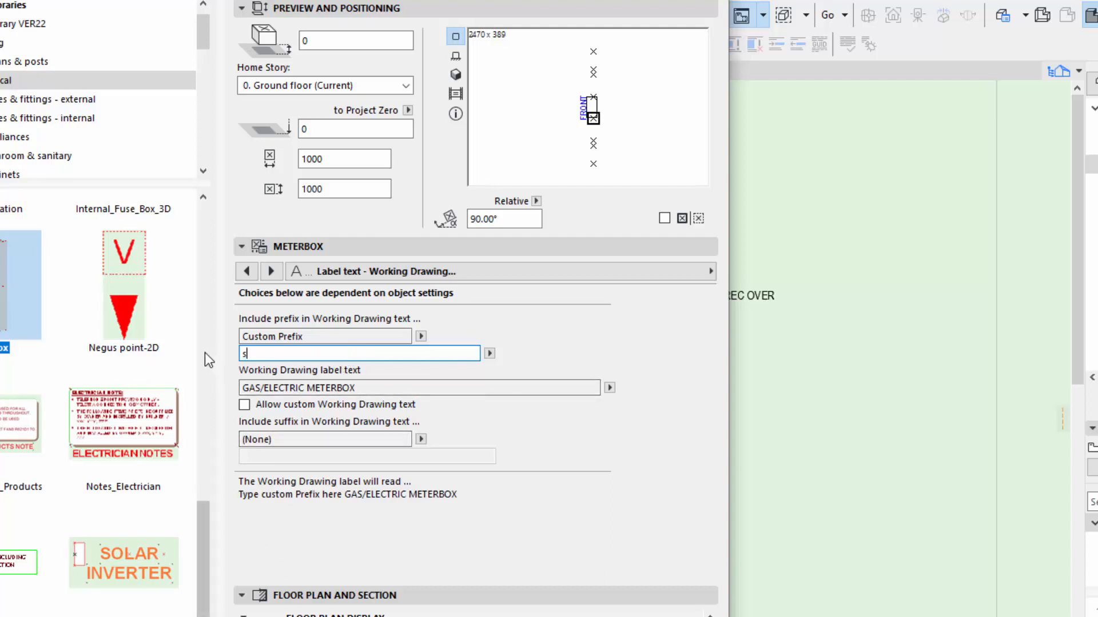
text(omething)
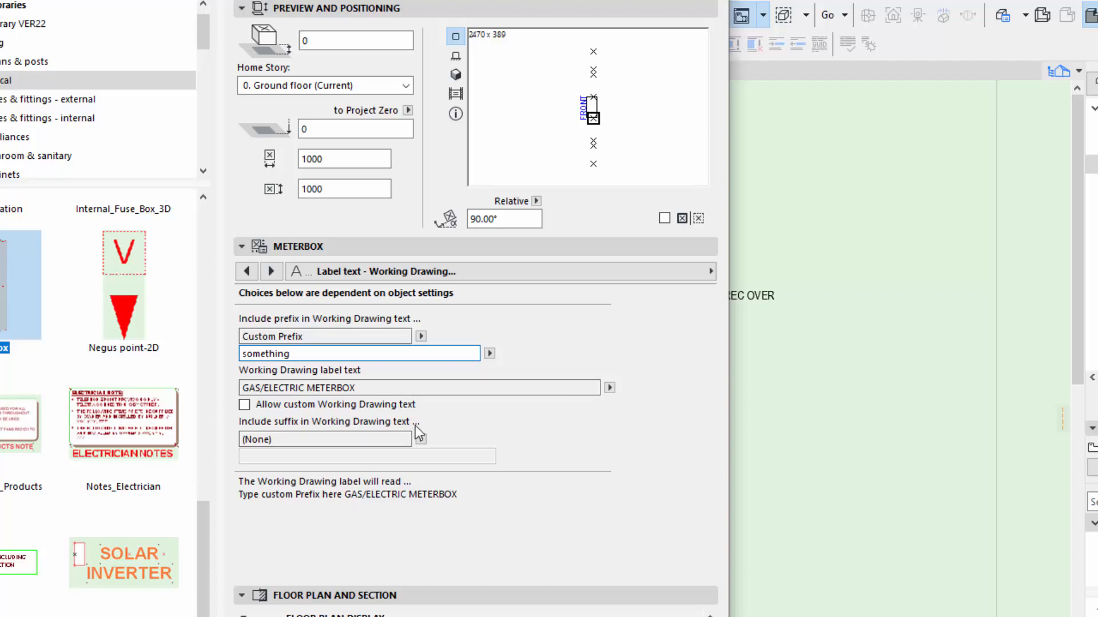
key(Return)
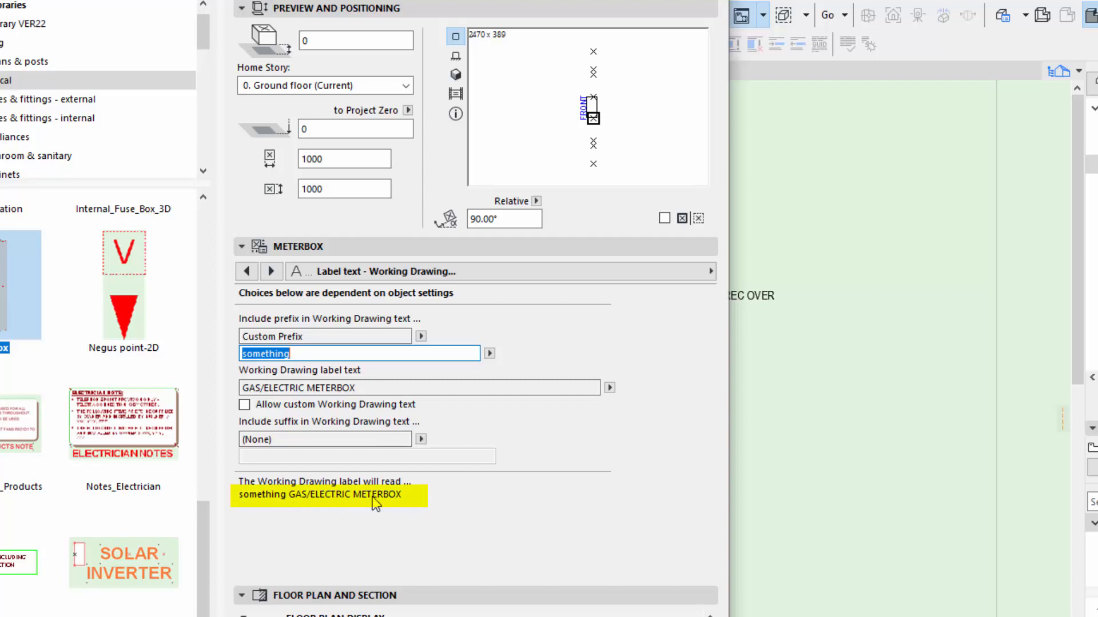
Set the meterbox's Working Drawing prefix to (None) and check the choices for its Working Drawing label text.
click(490, 355)
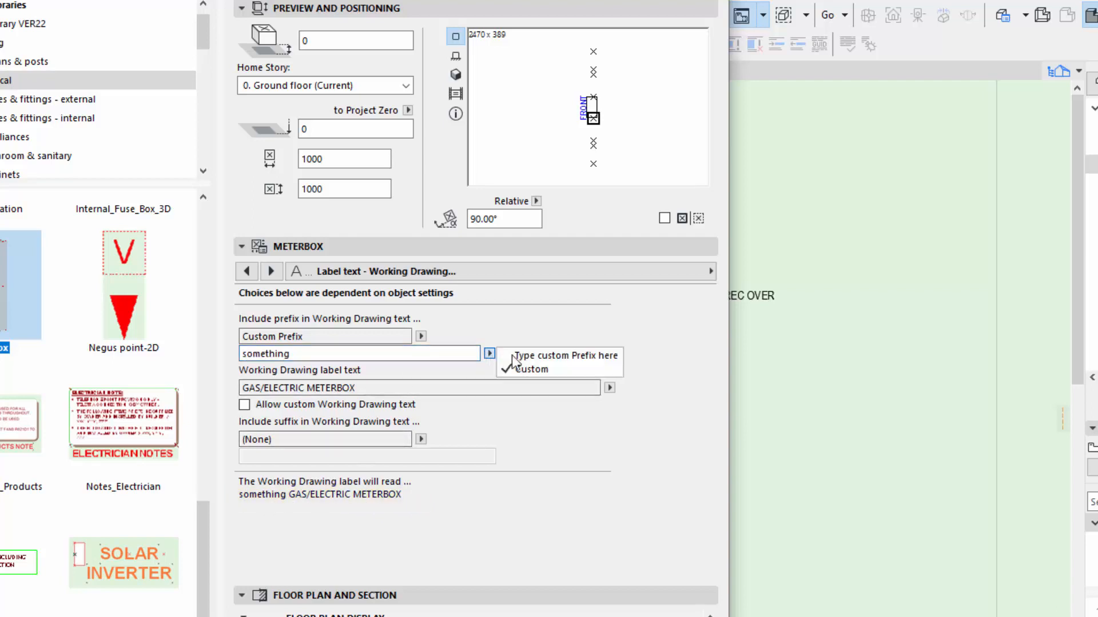
click(419, 336)
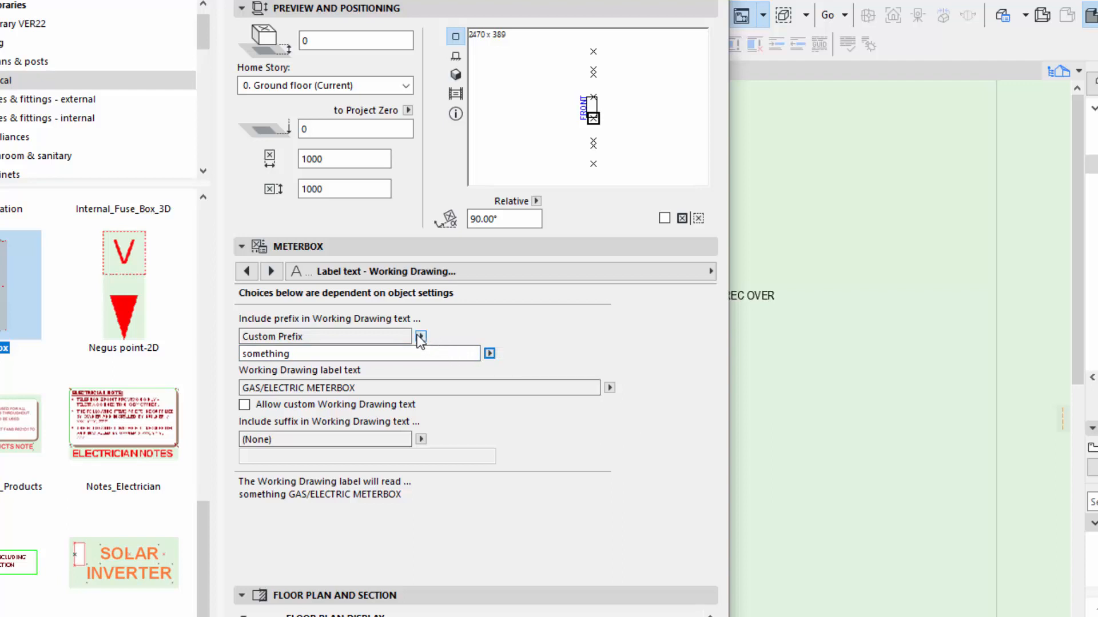
click(465, 333)
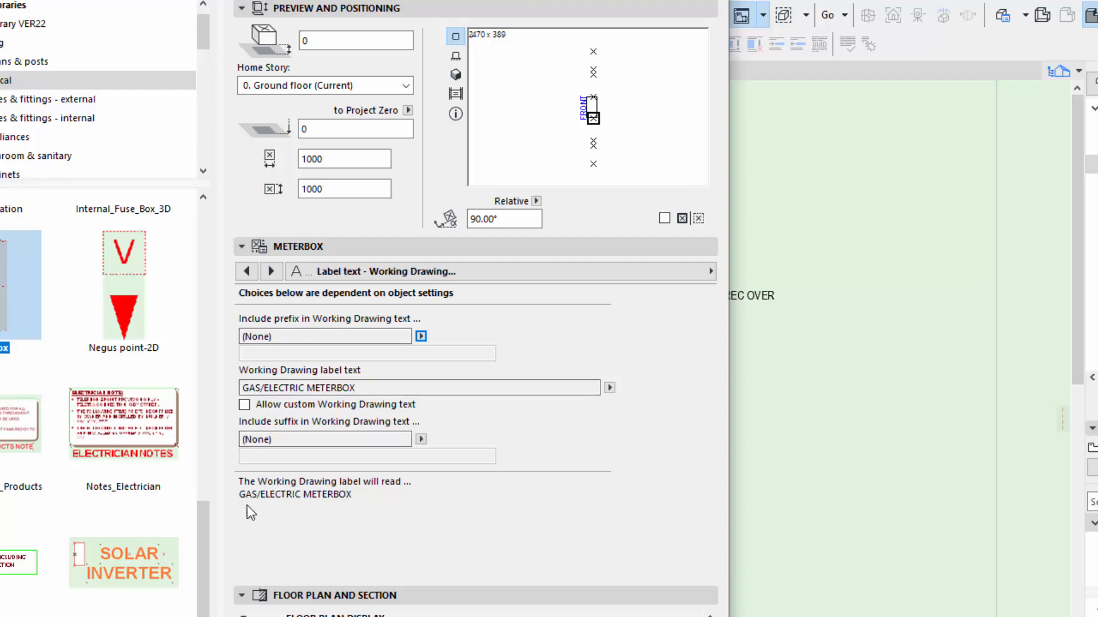
click(609, 388)
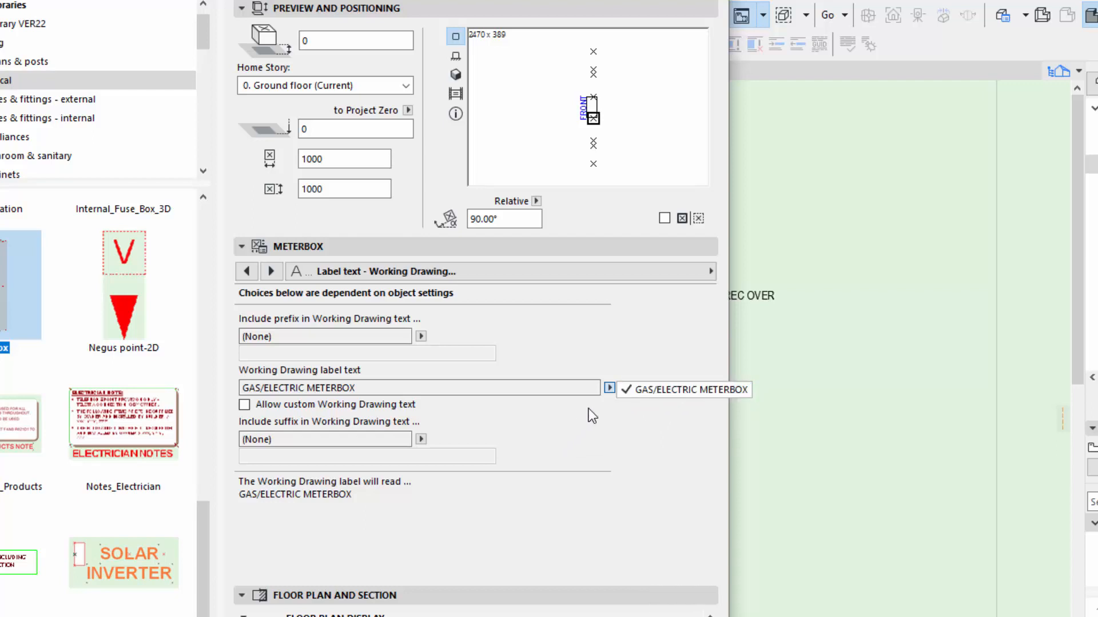
Set the meterbox's Electric or Combined parameter to Electric in All Parameters.
click(523, 273)
click(523, 273)
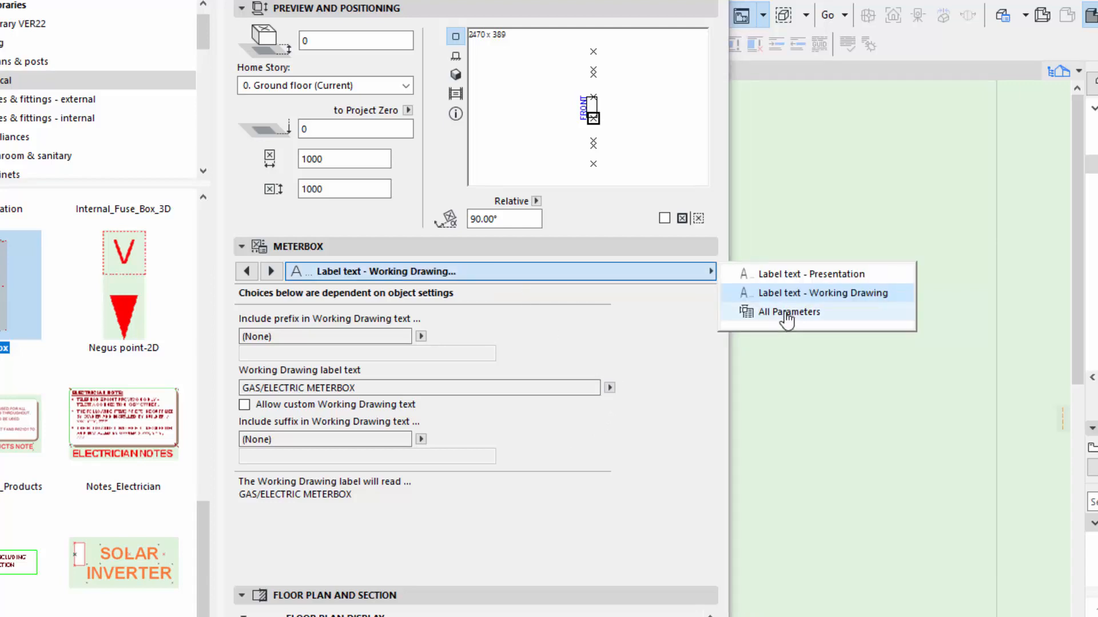
click(786, 313)
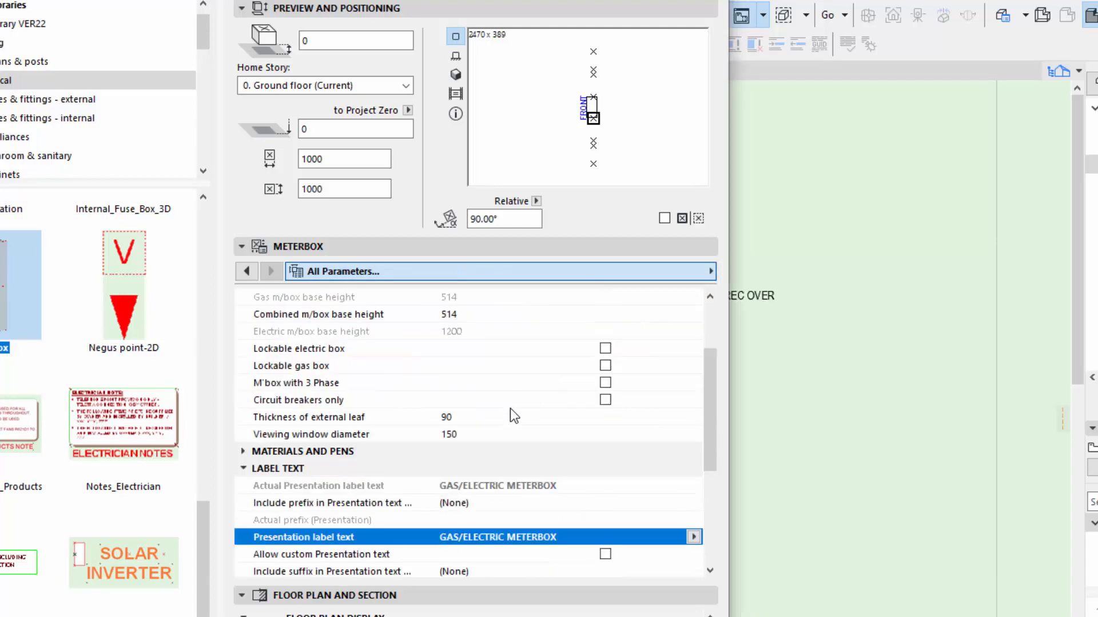
scroll(506, 410, up, 2)
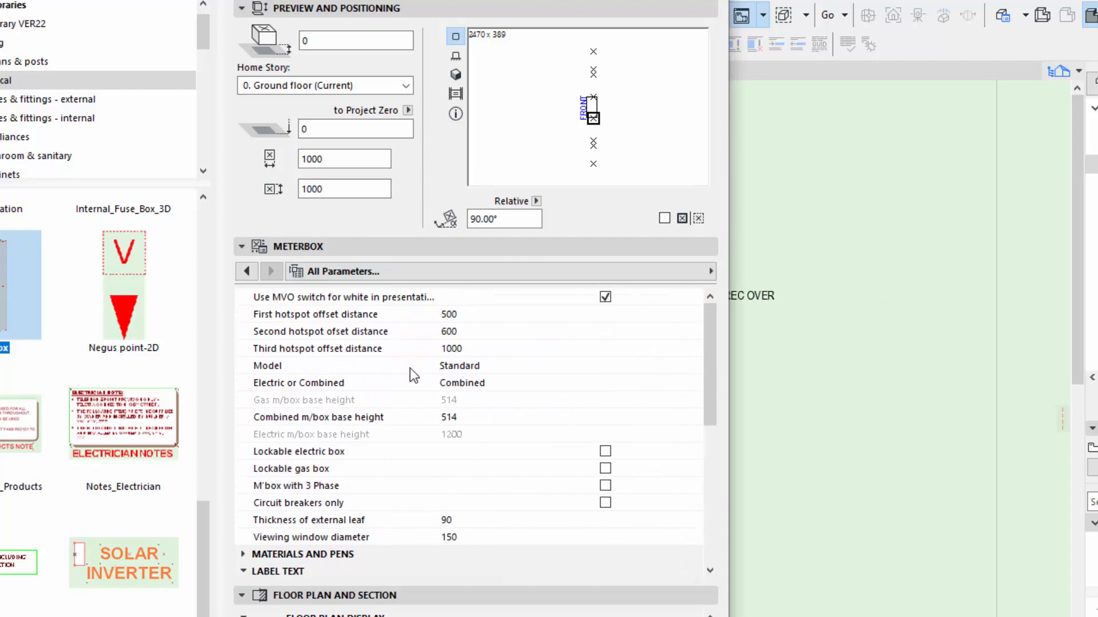
click(509, 384)
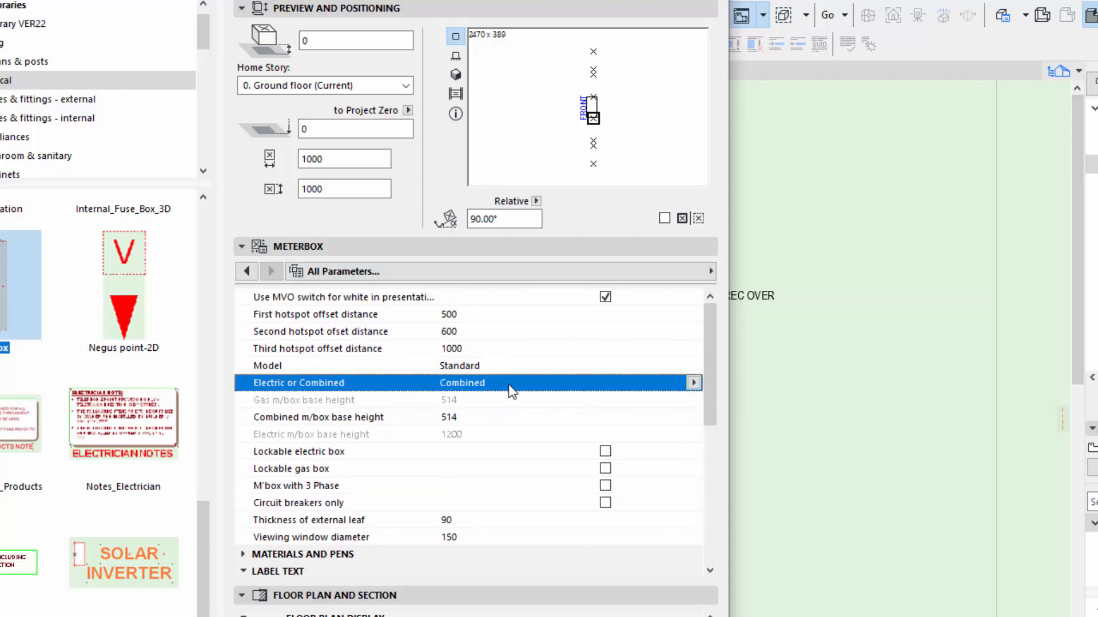
click(694, 382)
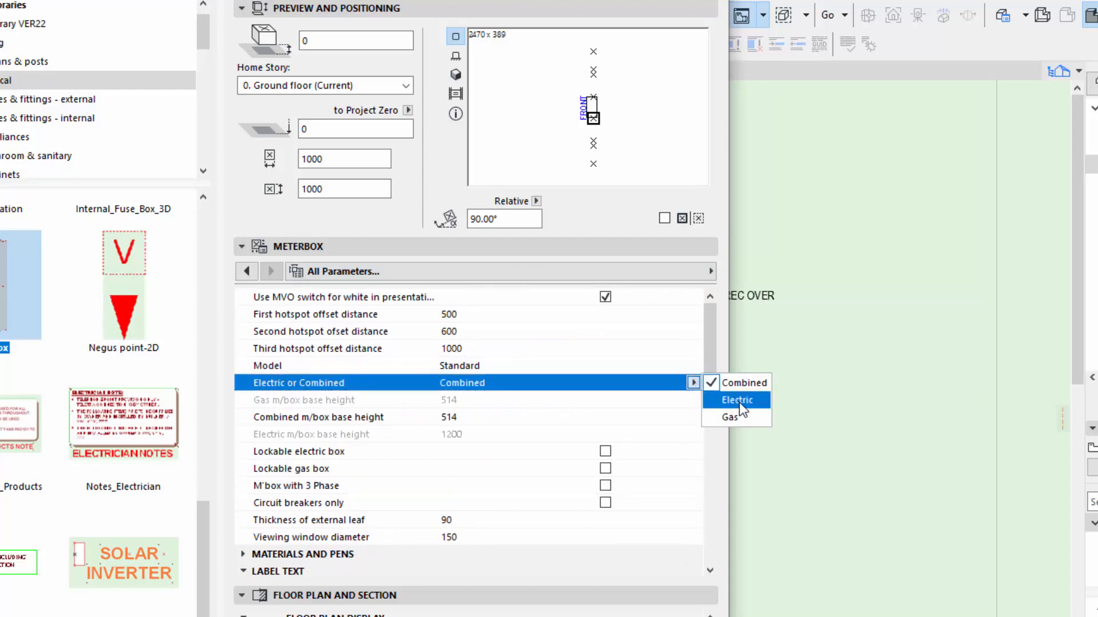
click(738, 402)
Return to the Label text - Working Drawing settings and check the label text choices for the electric meterbox.
click(539, 272)
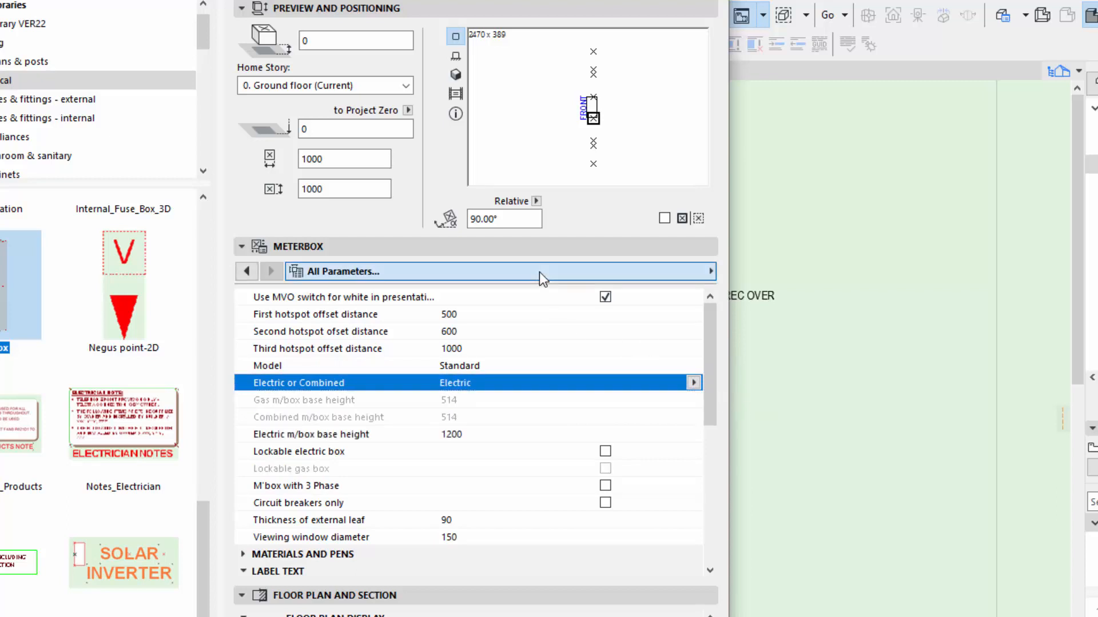
click(794, 293)
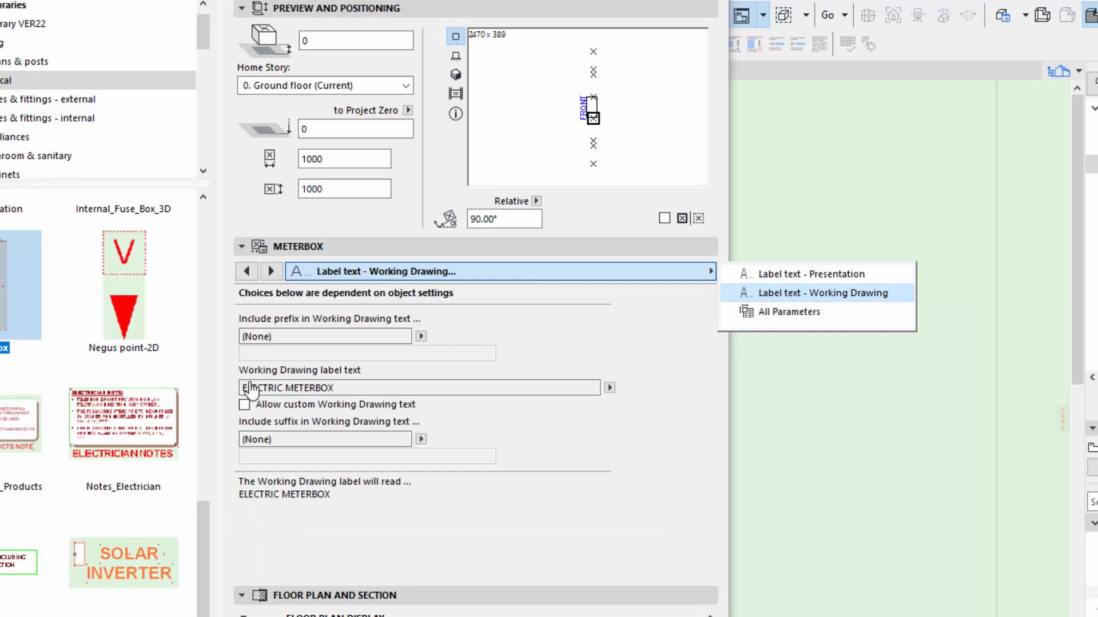
click(610, 388)
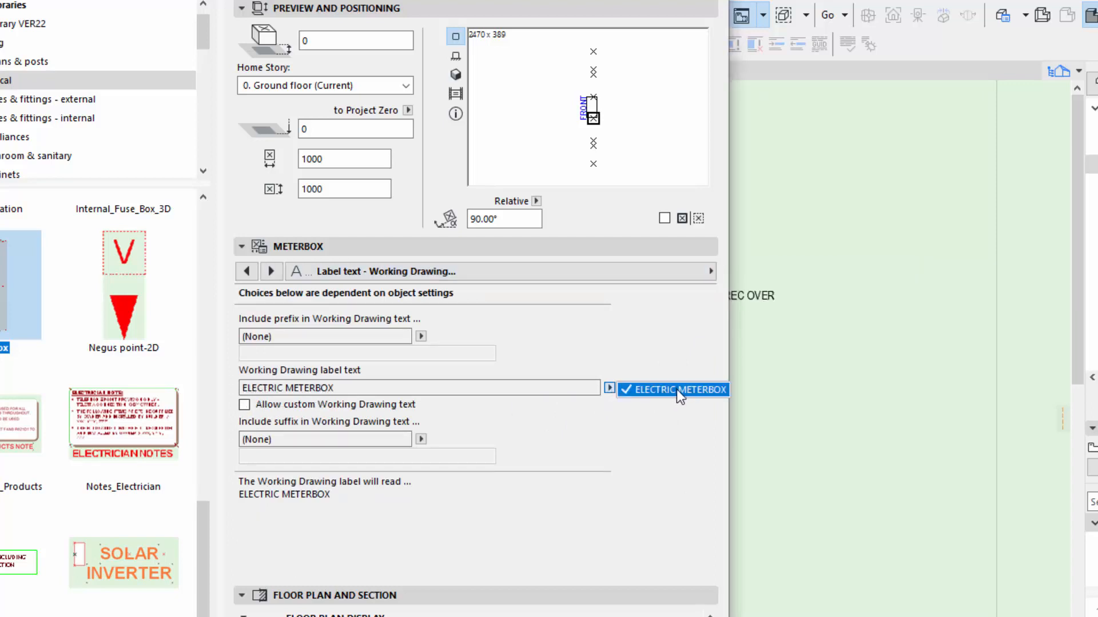
click(513, 389)
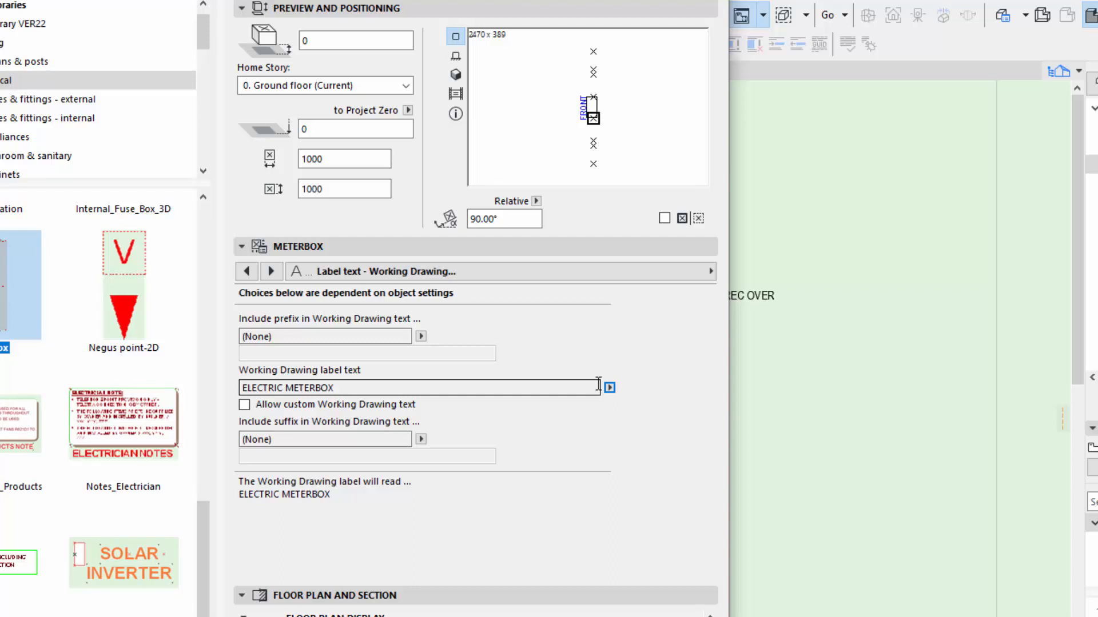
Change the meterbox's Electric or Combined parameter to Gas in All Parameters.
click(441, 271)
click(793, 313)
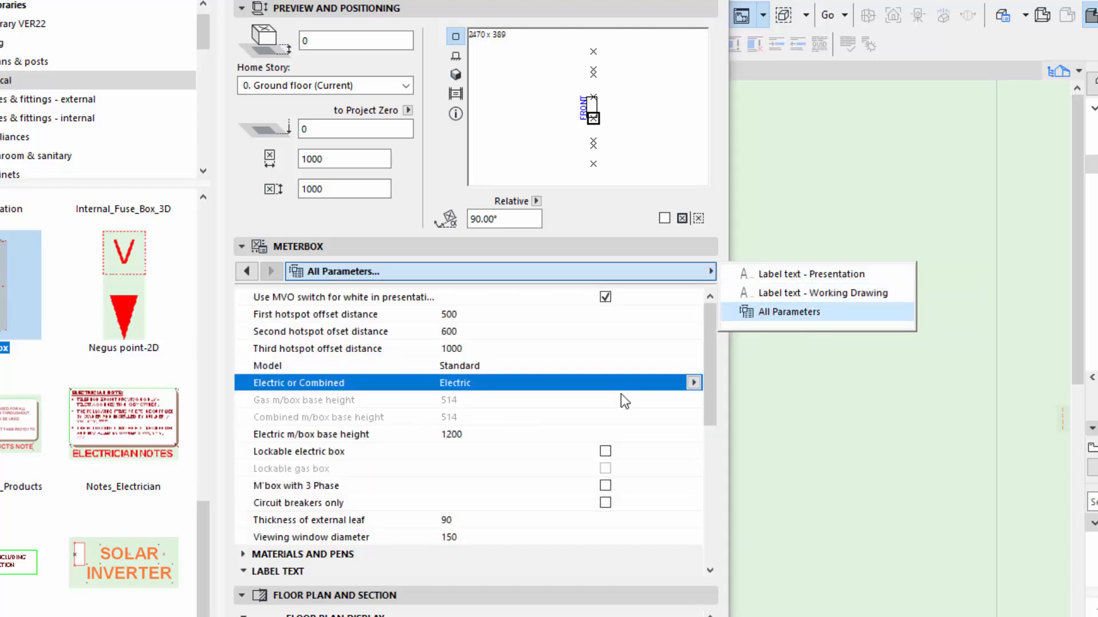
click(693, 383)
click(692, 382)
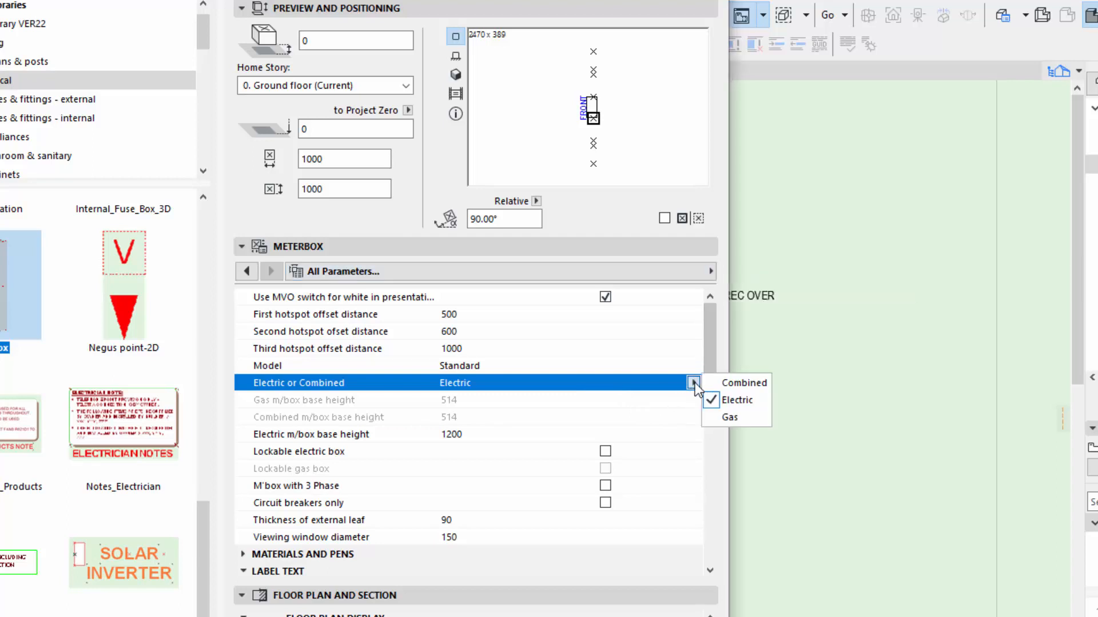
click(725, 418)
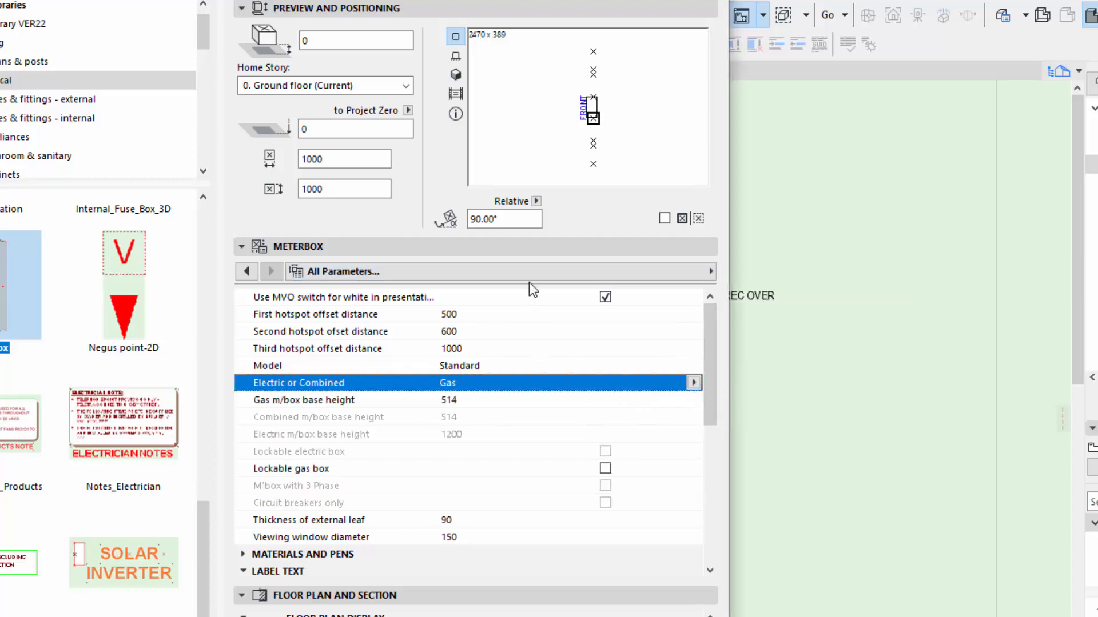
Show the Label text - Working Drawing settings and check the label text choices for the gas meterbox.
click(549, 271)
click(795, 292)
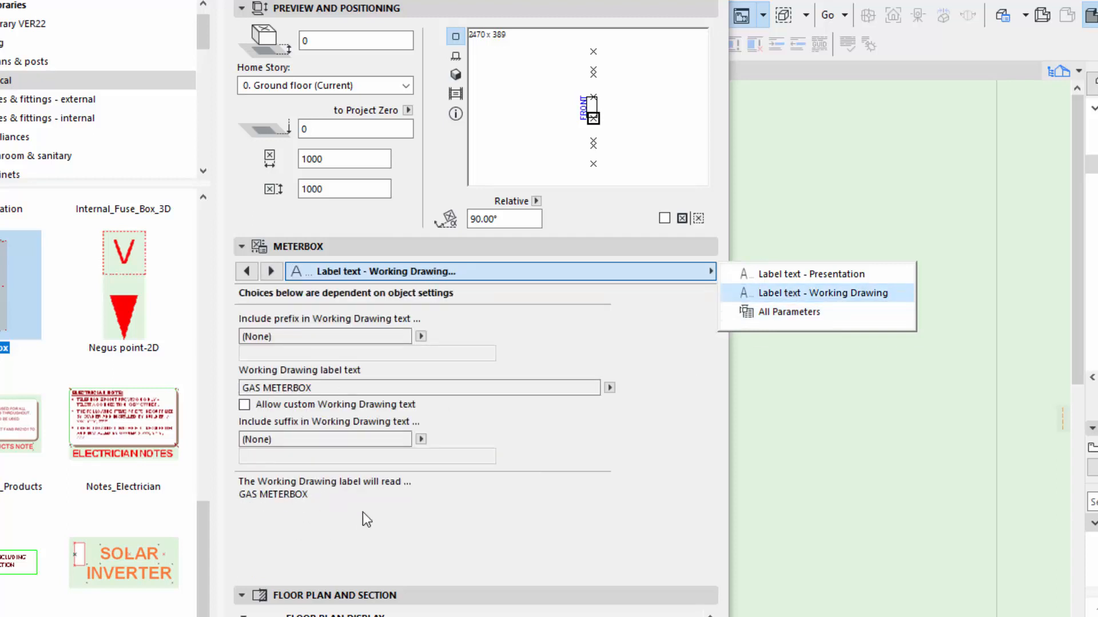
click(610, 388)
click(610, 388)
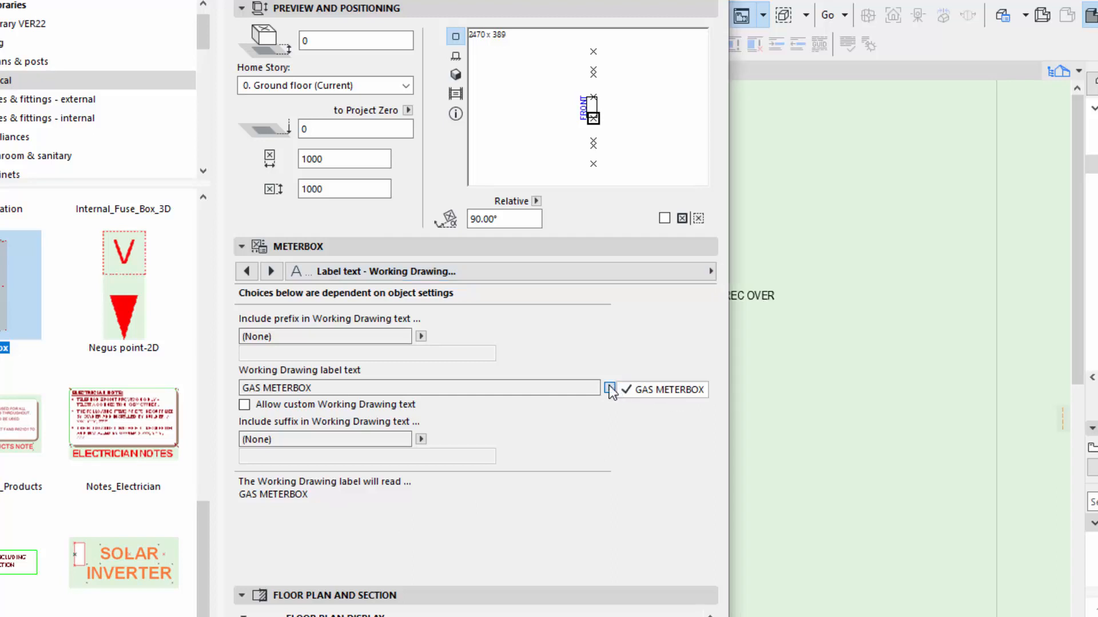
click(610, 390)
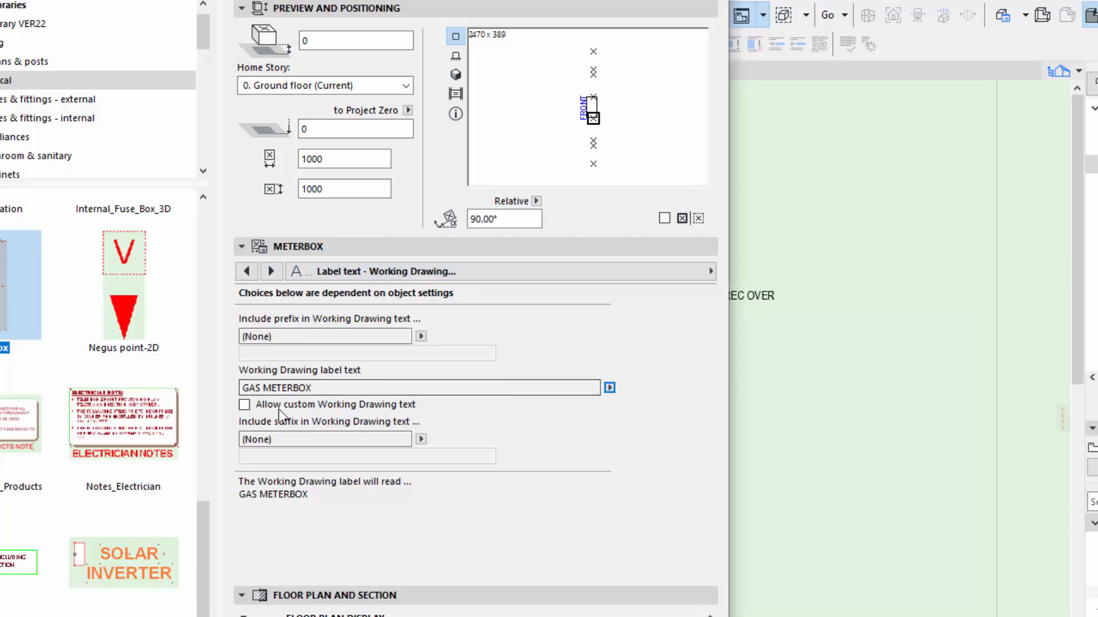
Try custom Working Drawing text on the gas meterbox by allowing it, selecting the placeholder, and disallowing it again.
click(242, 405)
click(380, 387)
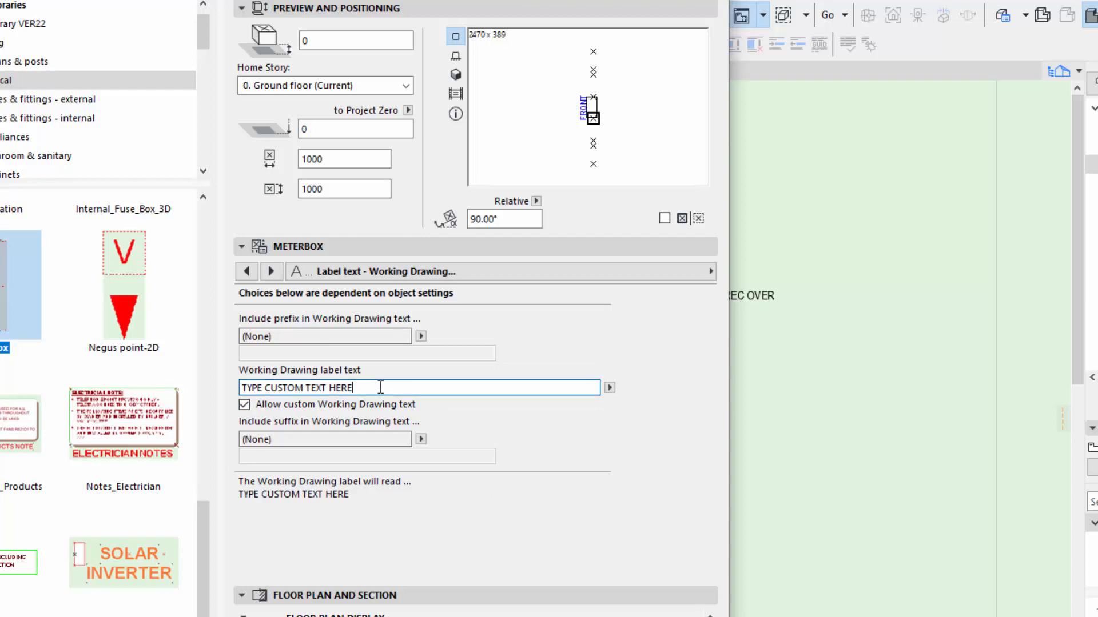
drag(380, 388, 227, 387)
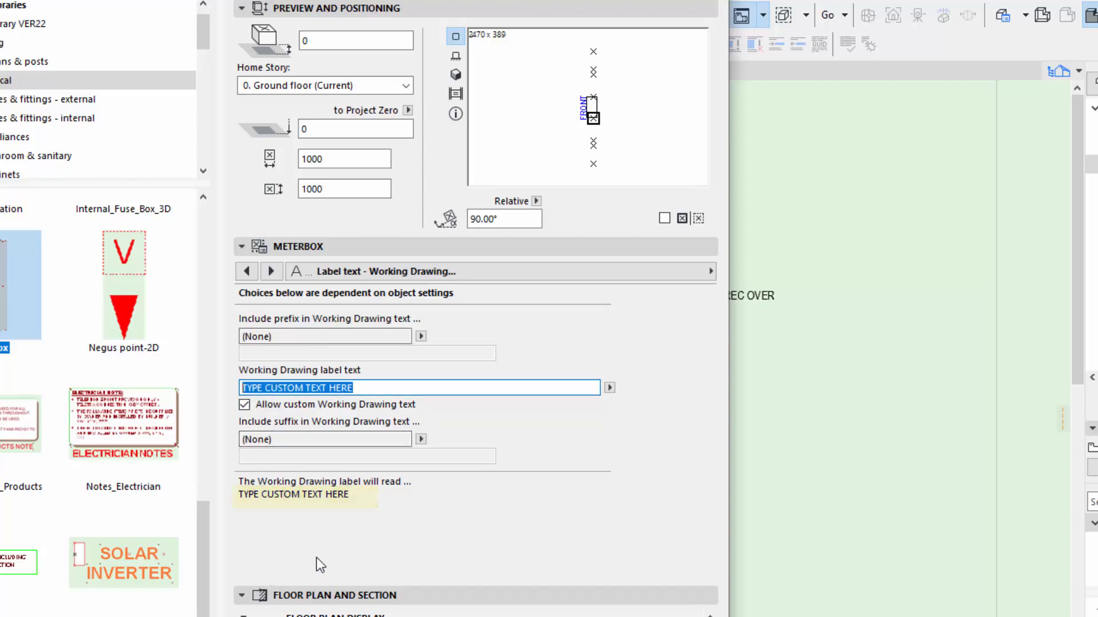
click(244, 405)
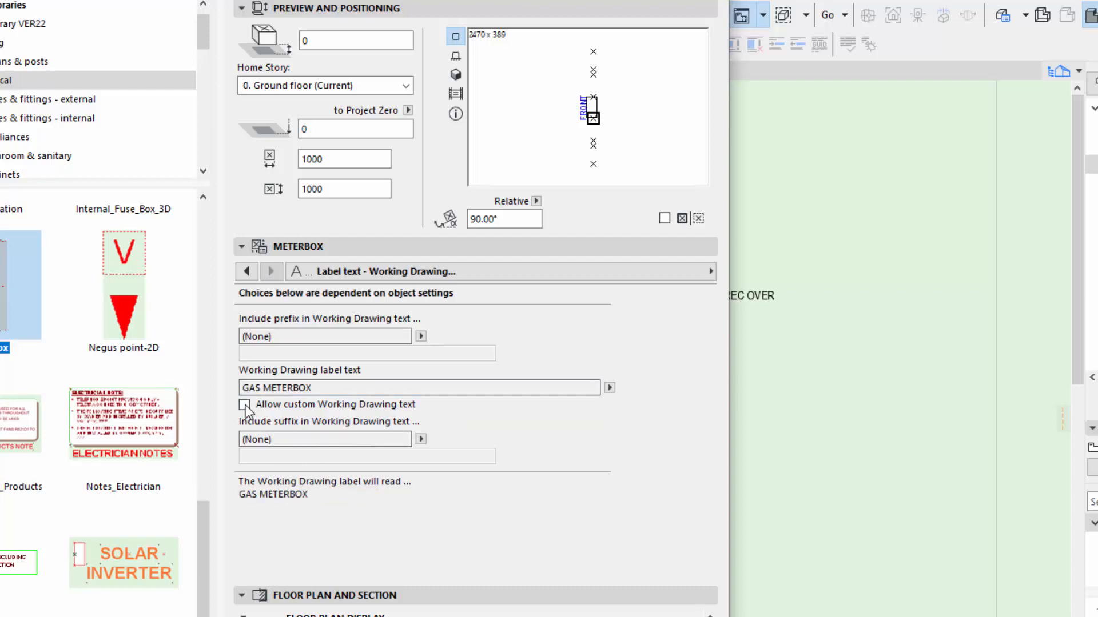
Set the meterbox's Electric or Combined parameter to Combined and enable M'box with 3 Phase and Lockable electric box.
click(518, 271)
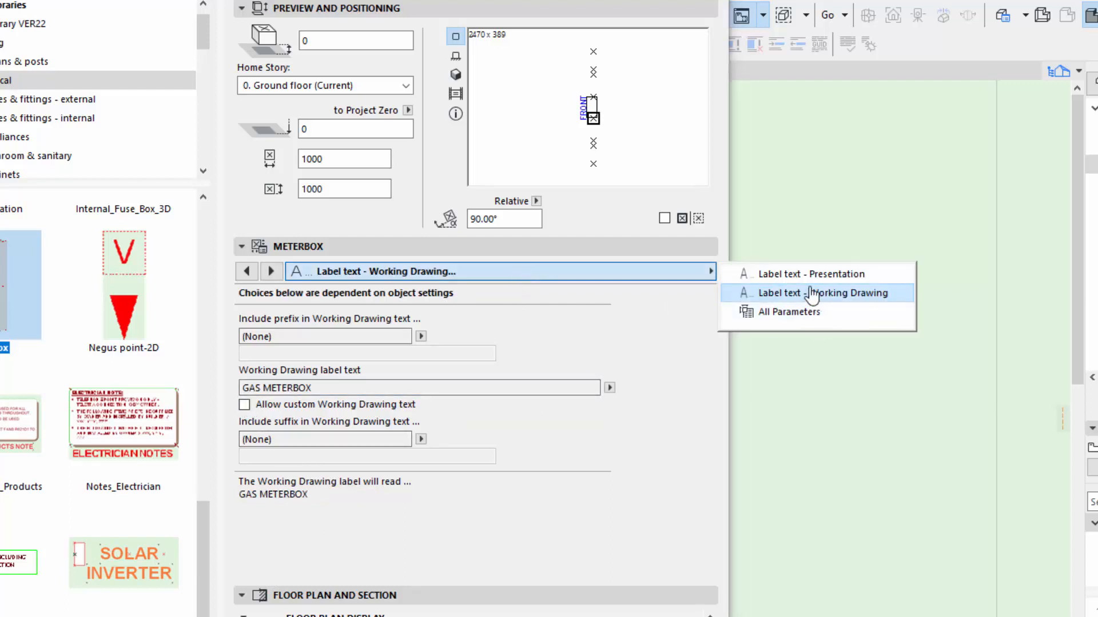
click(802, 314)
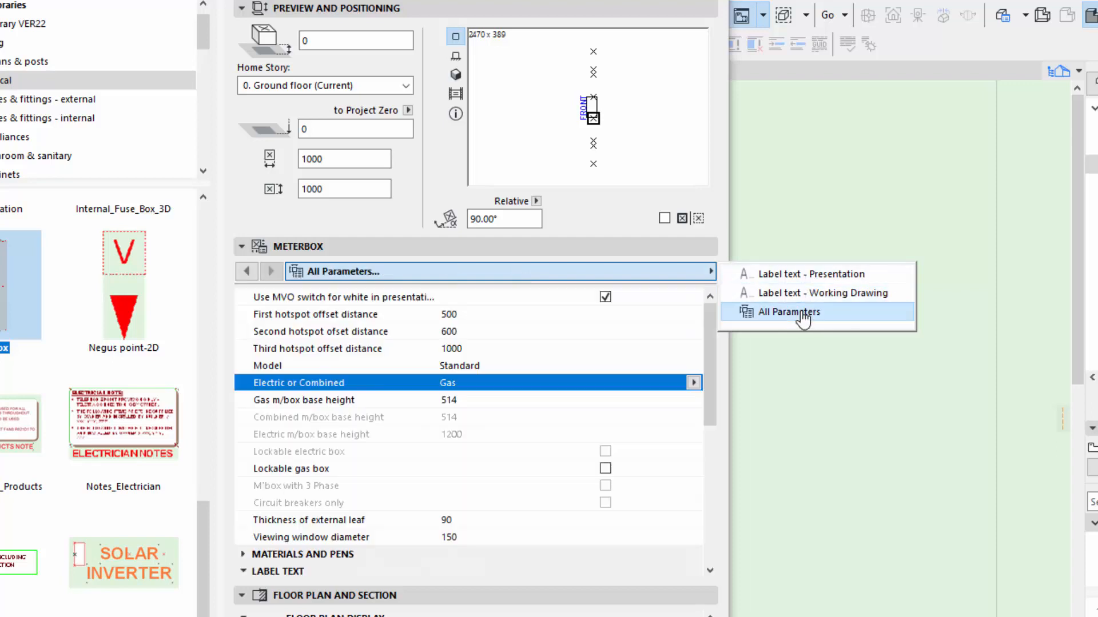
click(695, 382)
click(737, 381)
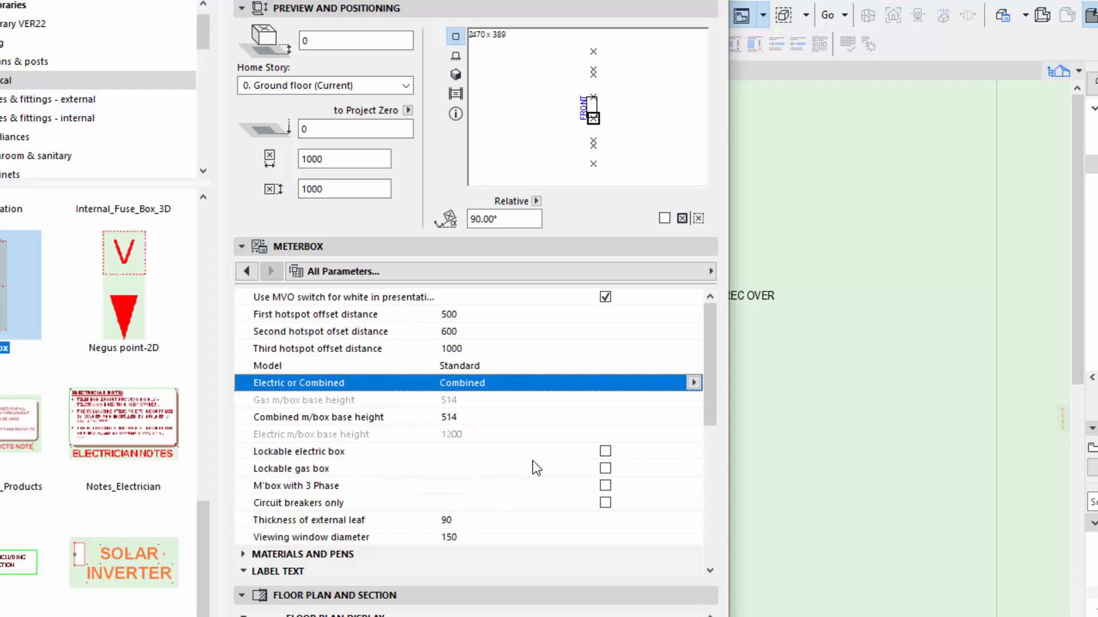
click(605, 485)
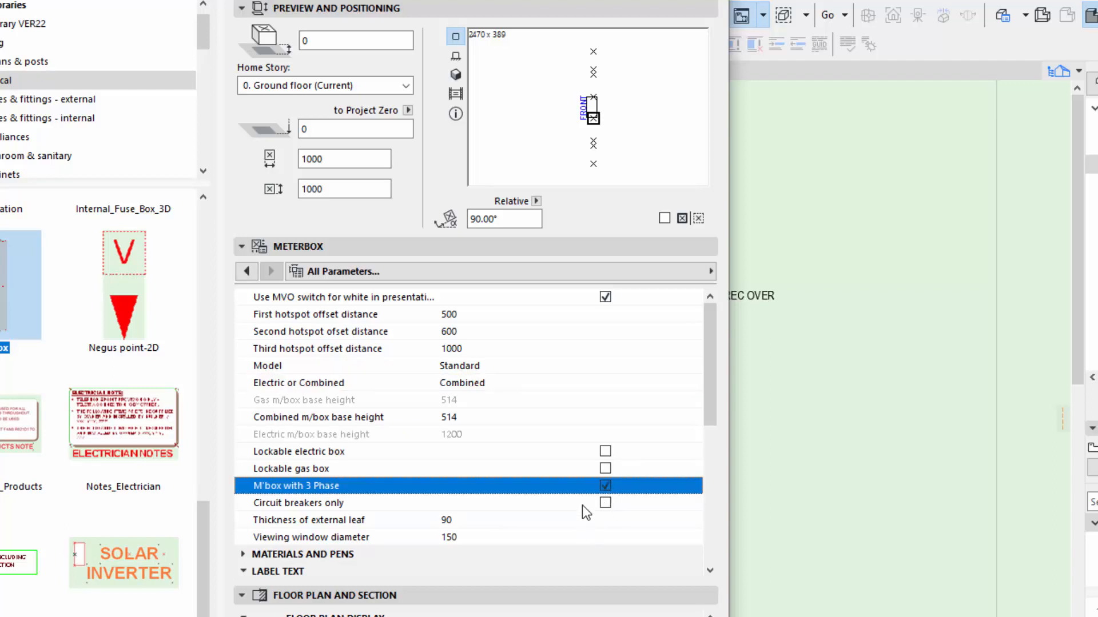
click(606, 452)
Review the Working Drawing label text and its choices for the lockable, 3 phase combined meterbox.
click(661, 271)
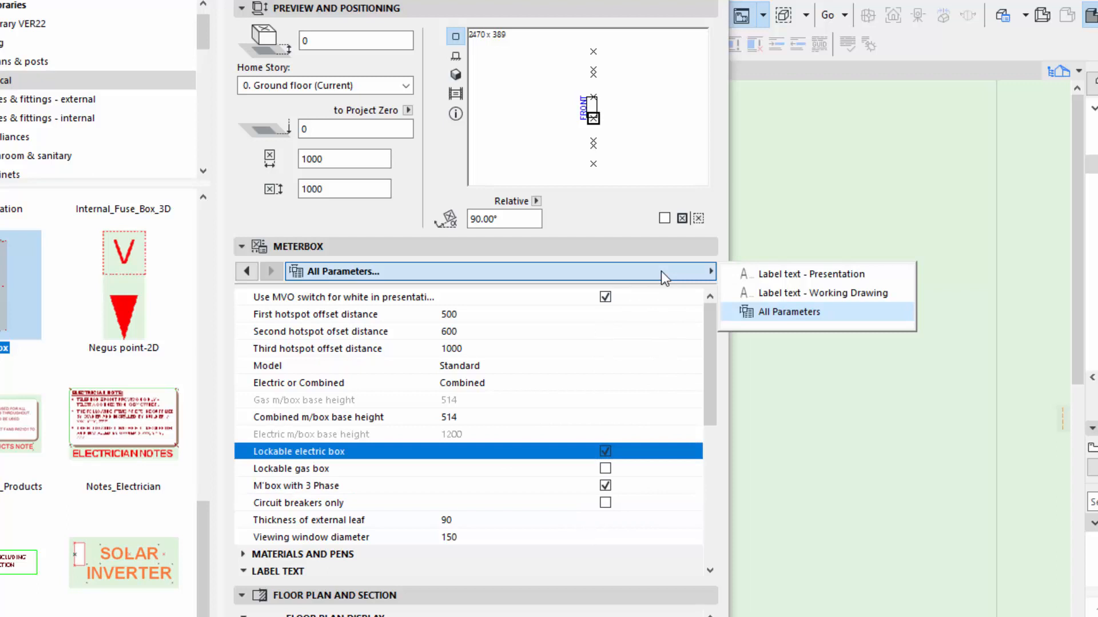
click(779, 293)
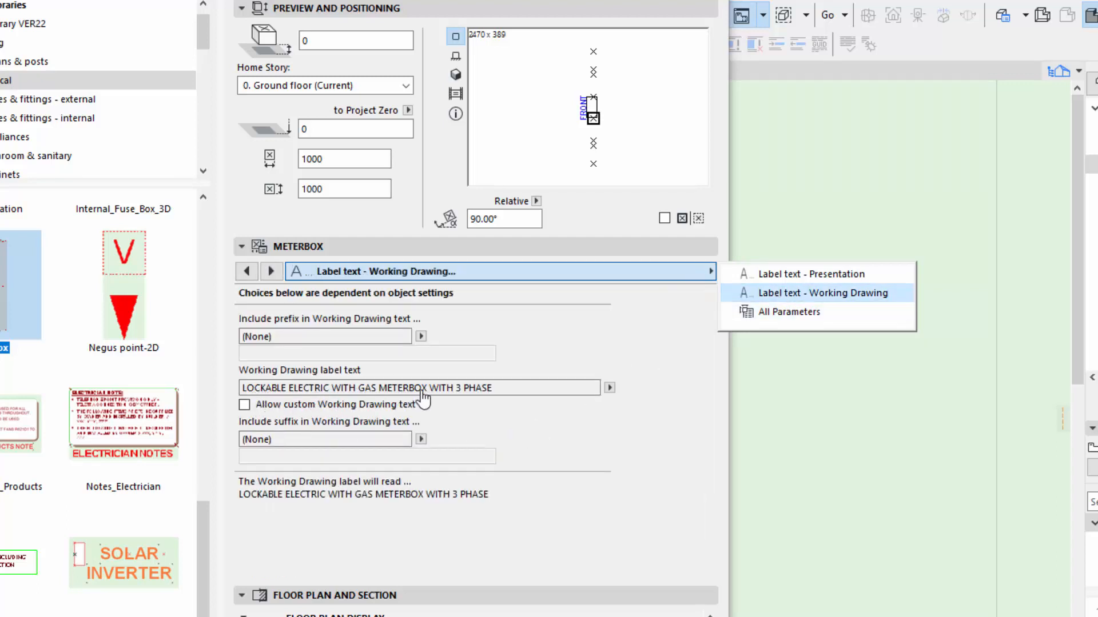
click(610, 388)
click(611, 387)
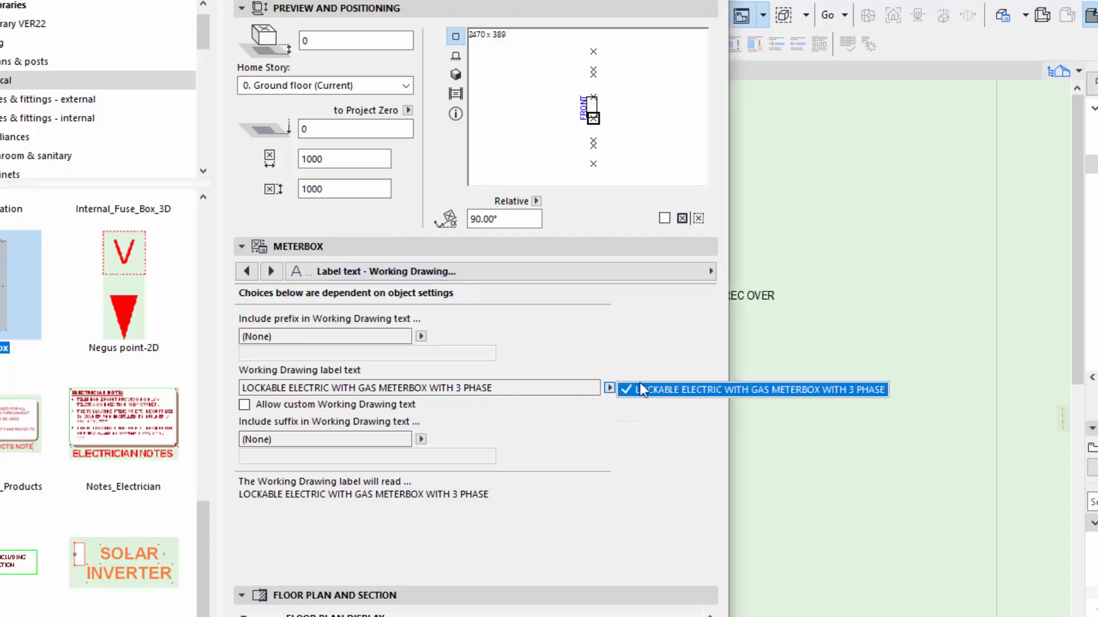
click(609, 389)
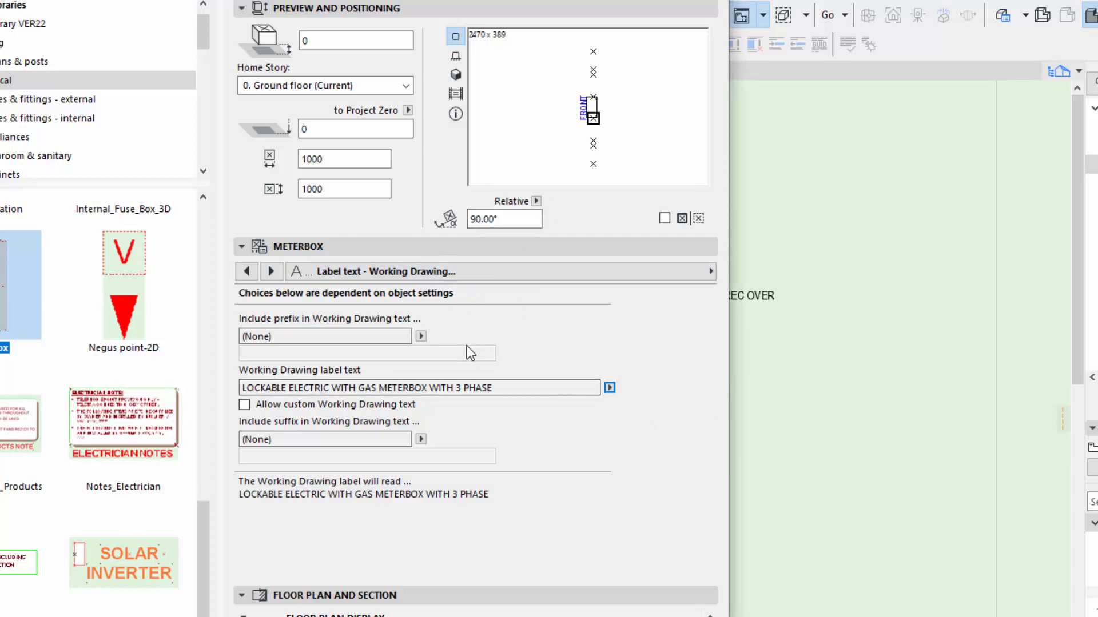
Switch Allow custom Working Drawing text on and back off, and view the choices for the Working Drawing suffix.
click(245, 404)
click(245, 404)
click(421, 440)
click(419, 440)
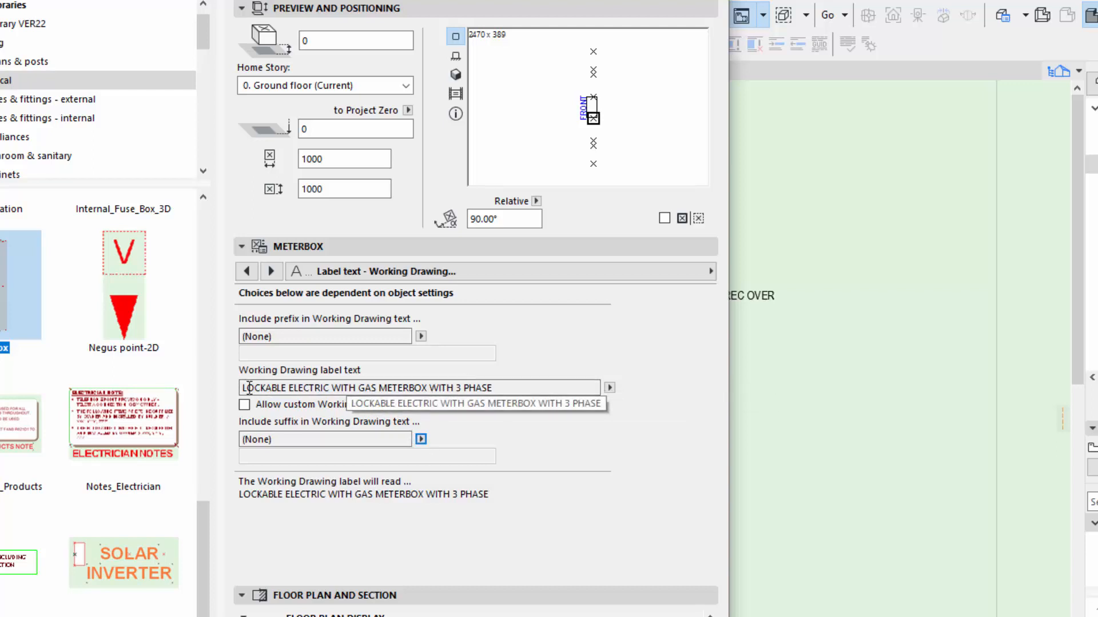
click(421, 439)
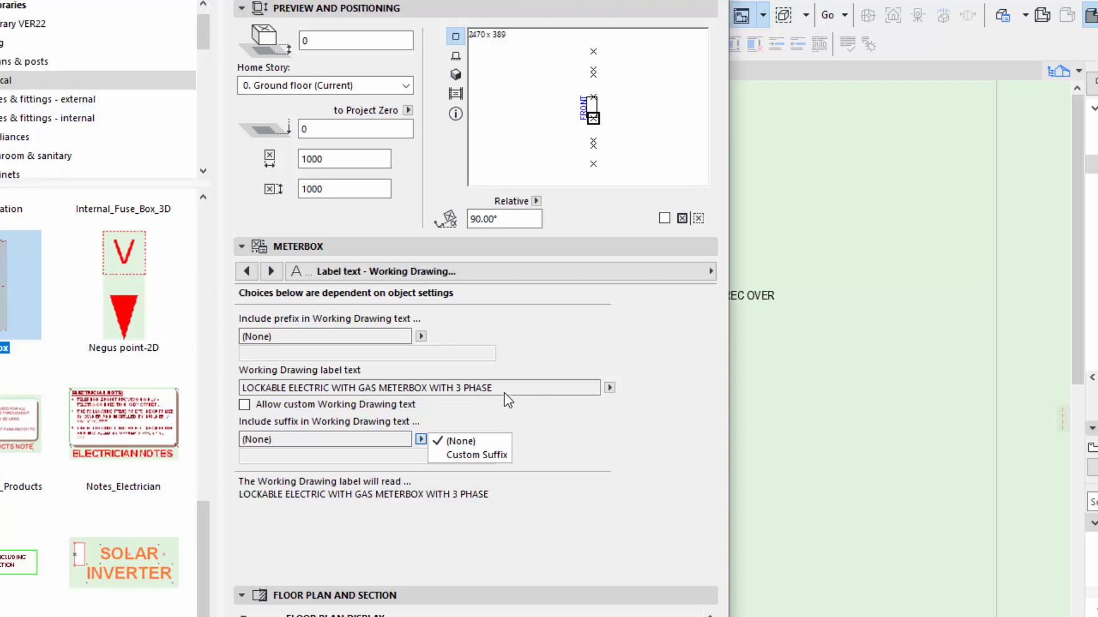
Set the meterbox's Working Drawing suffix to Custom Suffix with its placeholder text, apply it, and view the label on the plan.
click(548, 440)
click(421, 439)
click(467, 454)
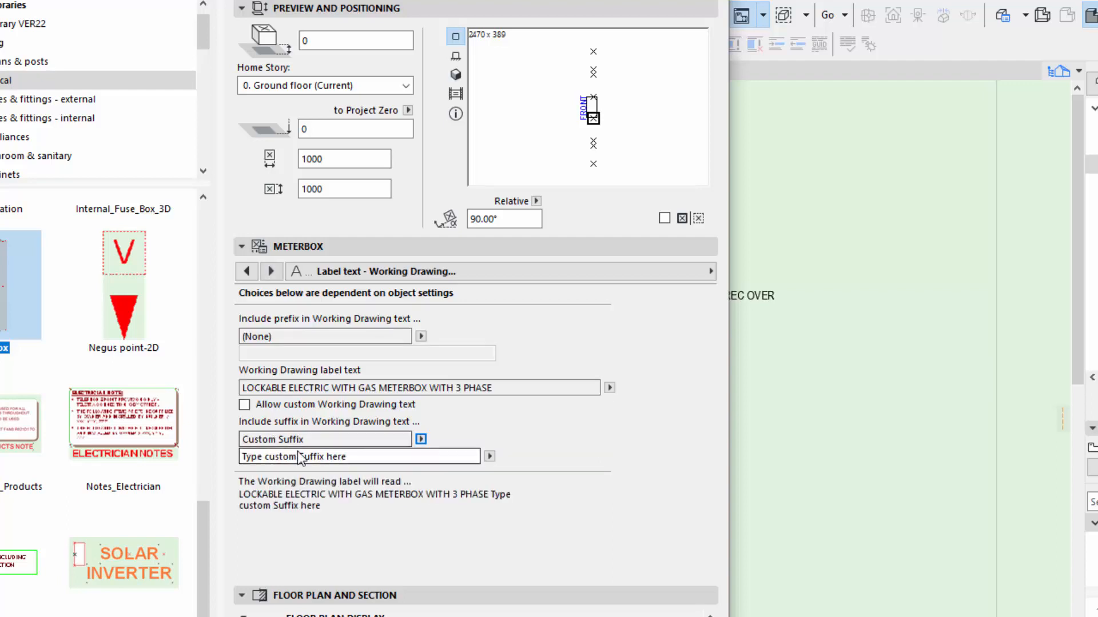
drag(360, 457, 216, 470)
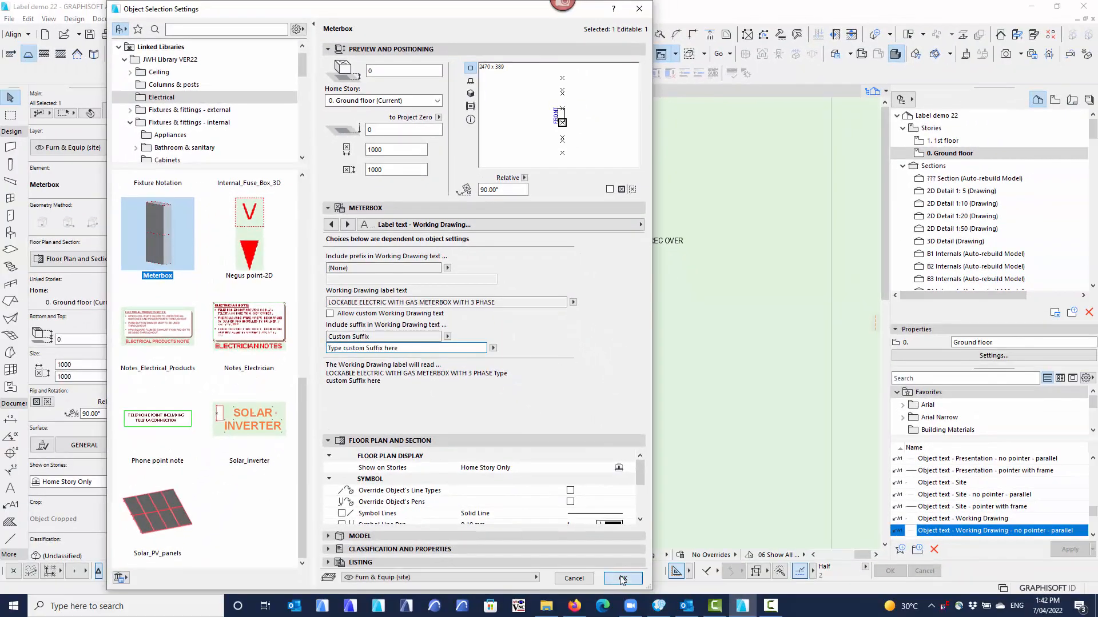
click(620, 577)
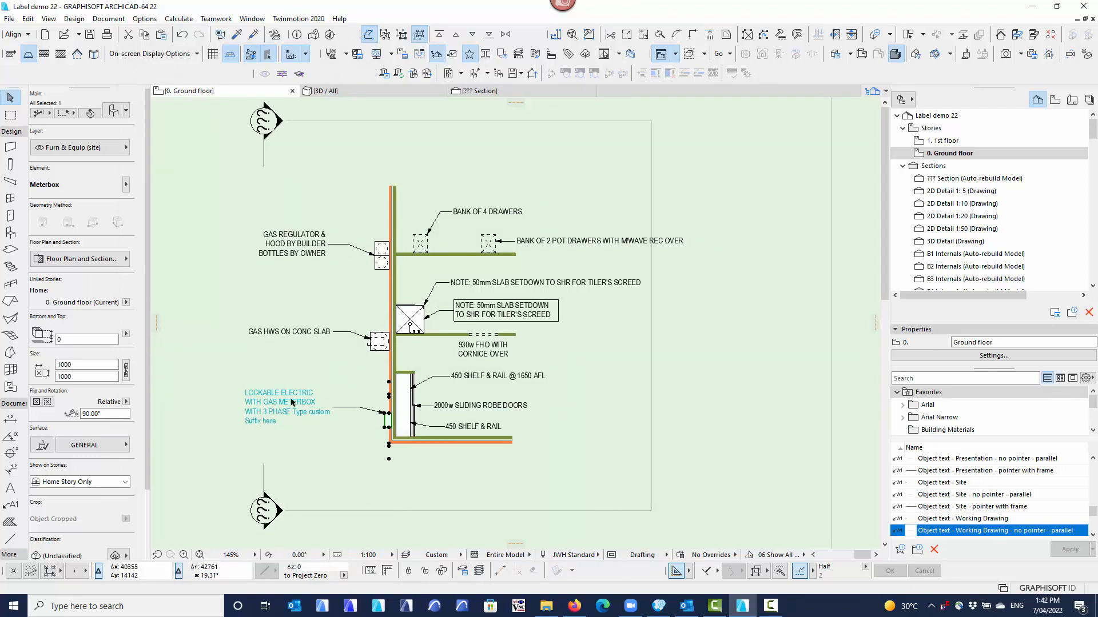
scroll(262, 419, up, 3)
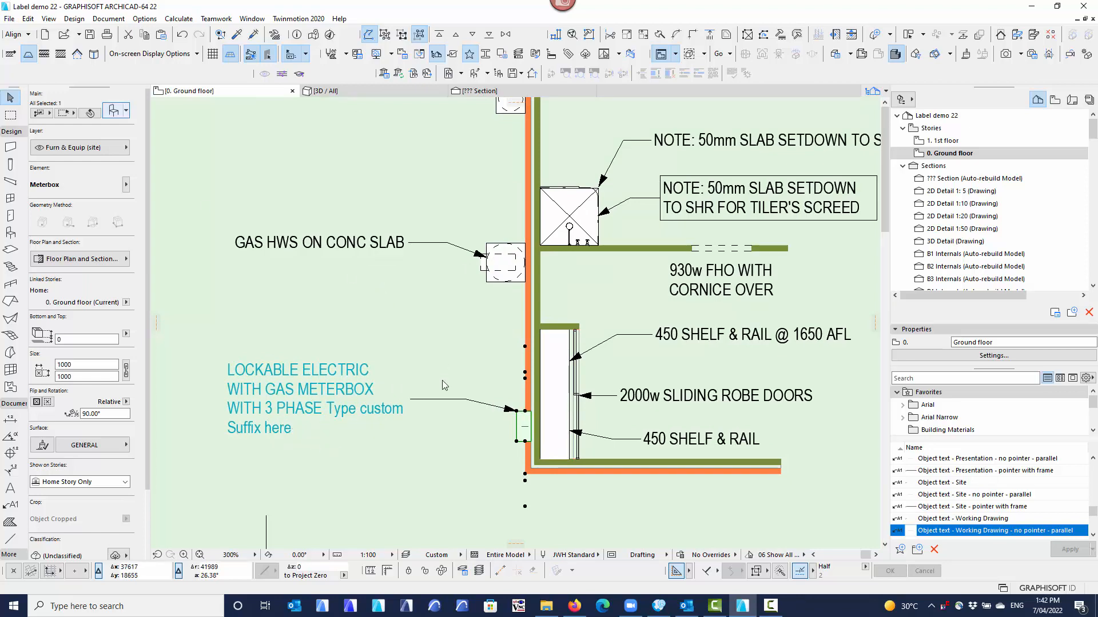
Reset the meterbox's Working Drawing suffix to (None) and apply the object settings.
key(ctrl+t)
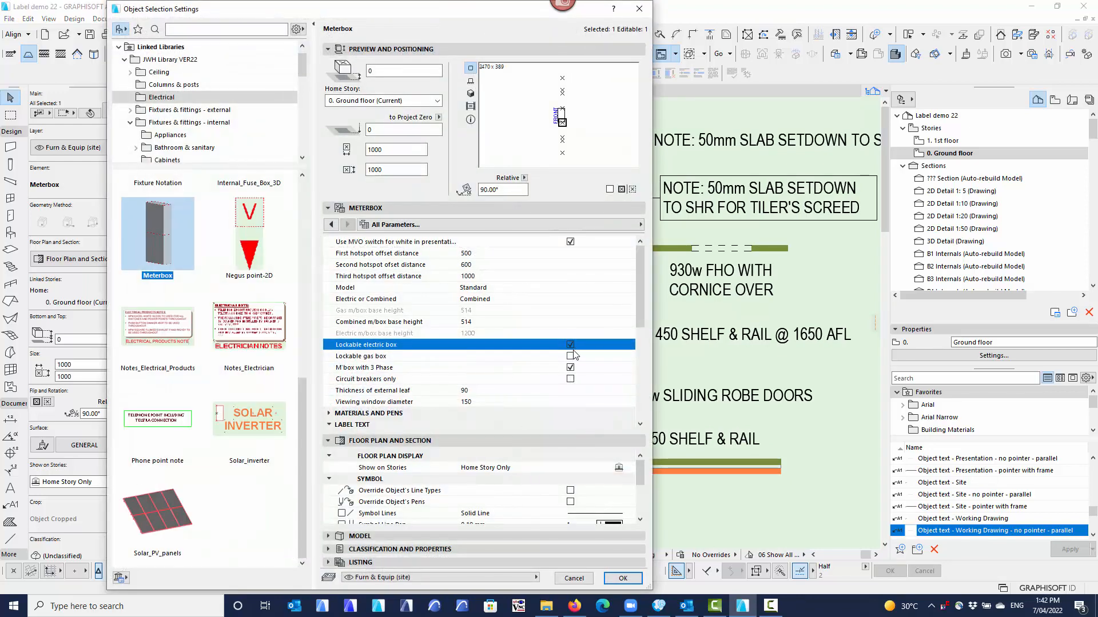
click(641, 224)
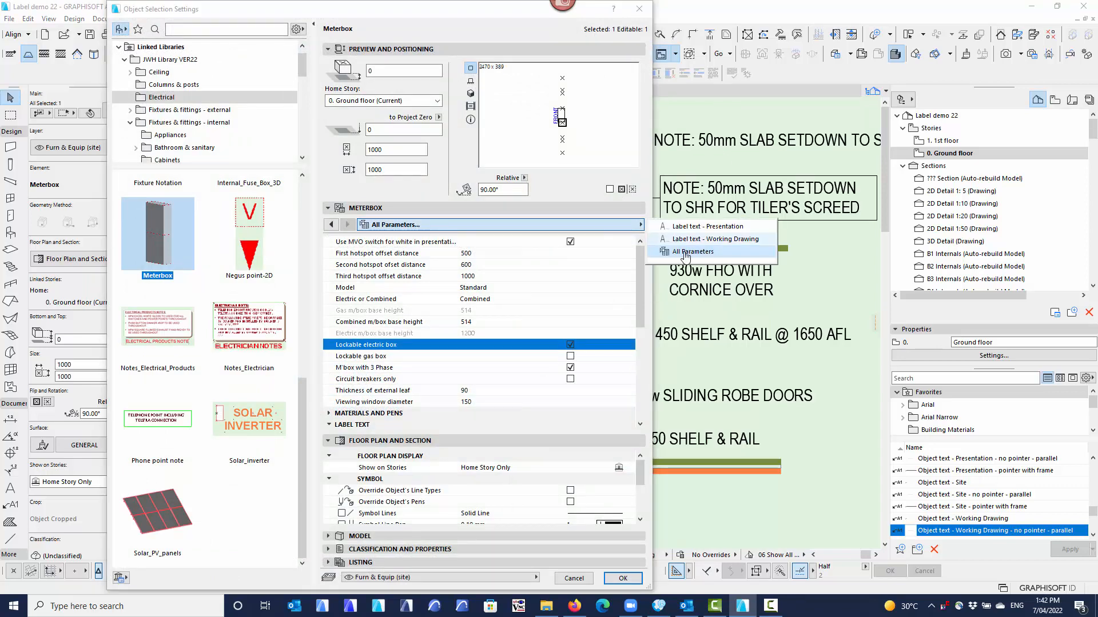
click(690, 240)
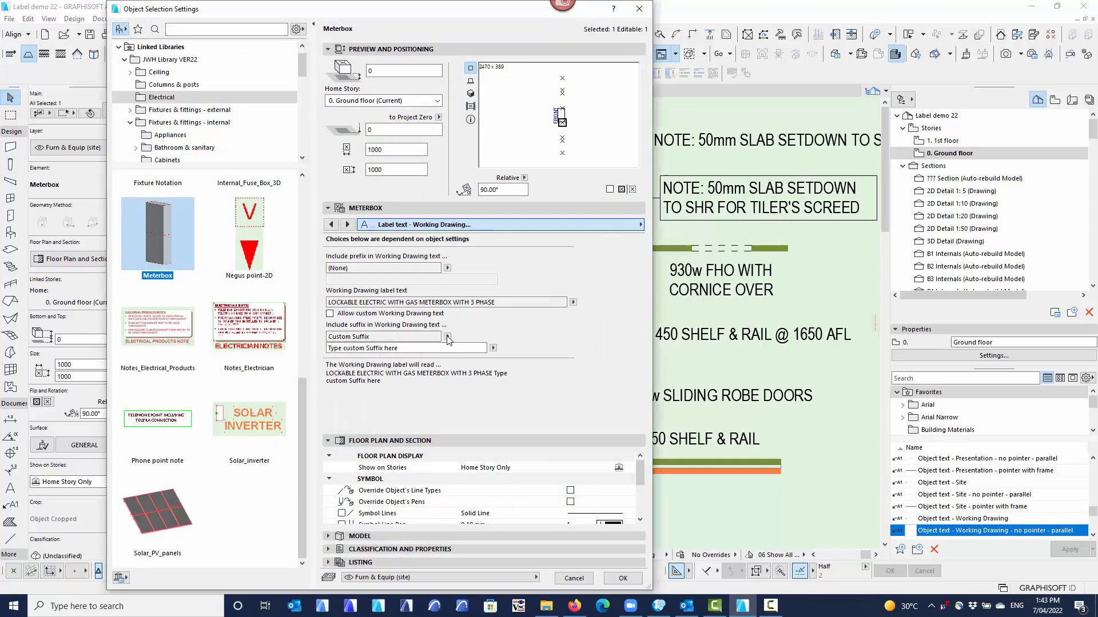
click(447, 336)
click(467, 339)
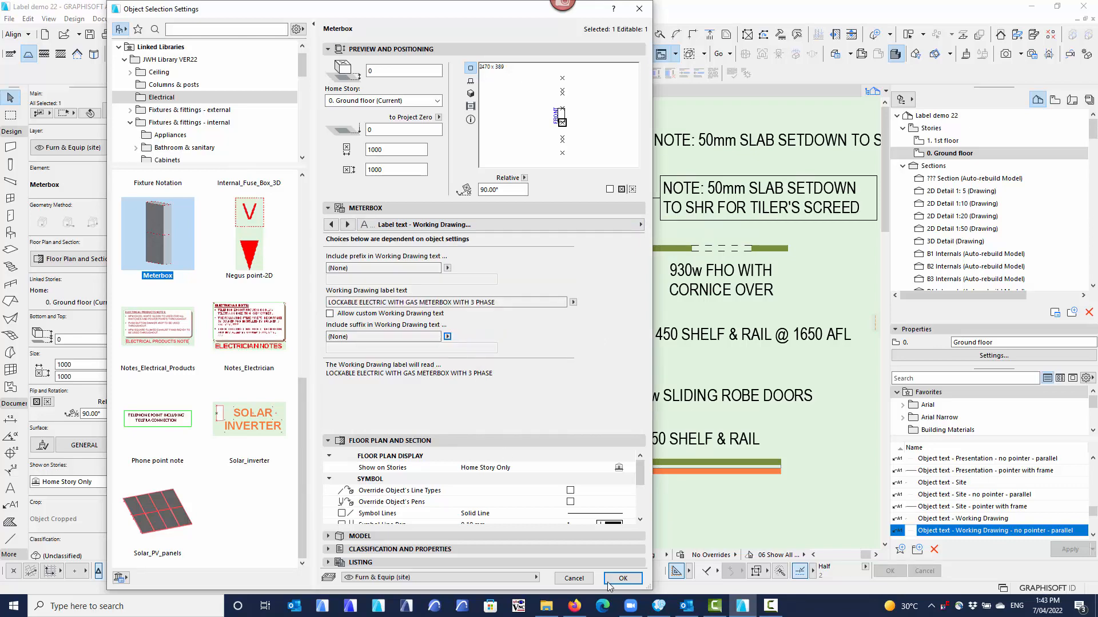
click(623, 579)
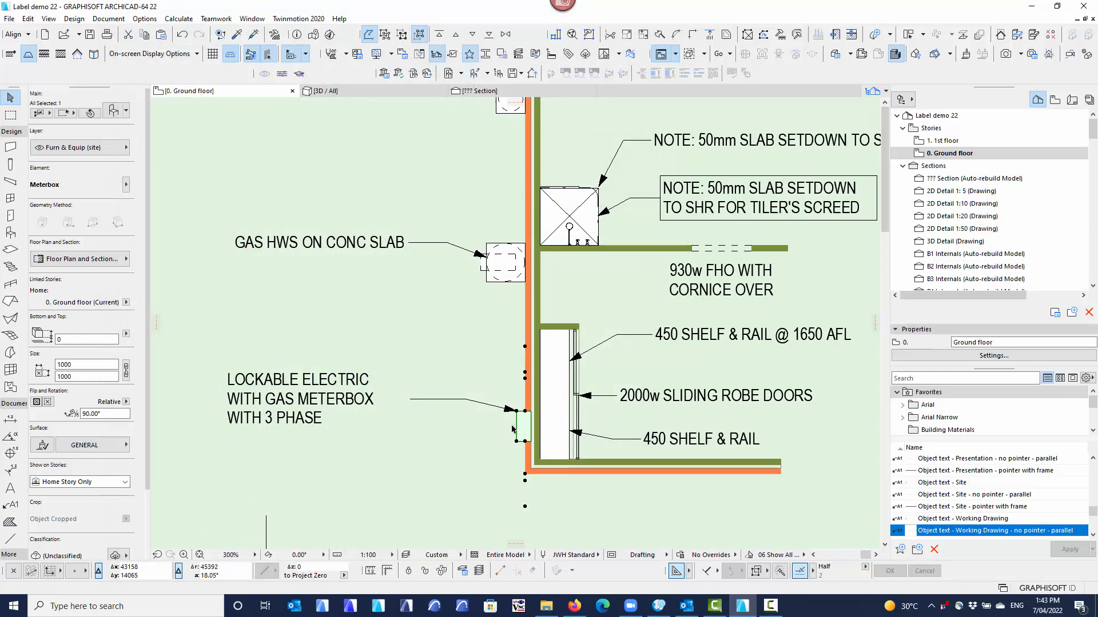
View the meterbox's 3D preview in its object settings, and close the settings without saving.
right_click(459, 435)
click(495, 150)
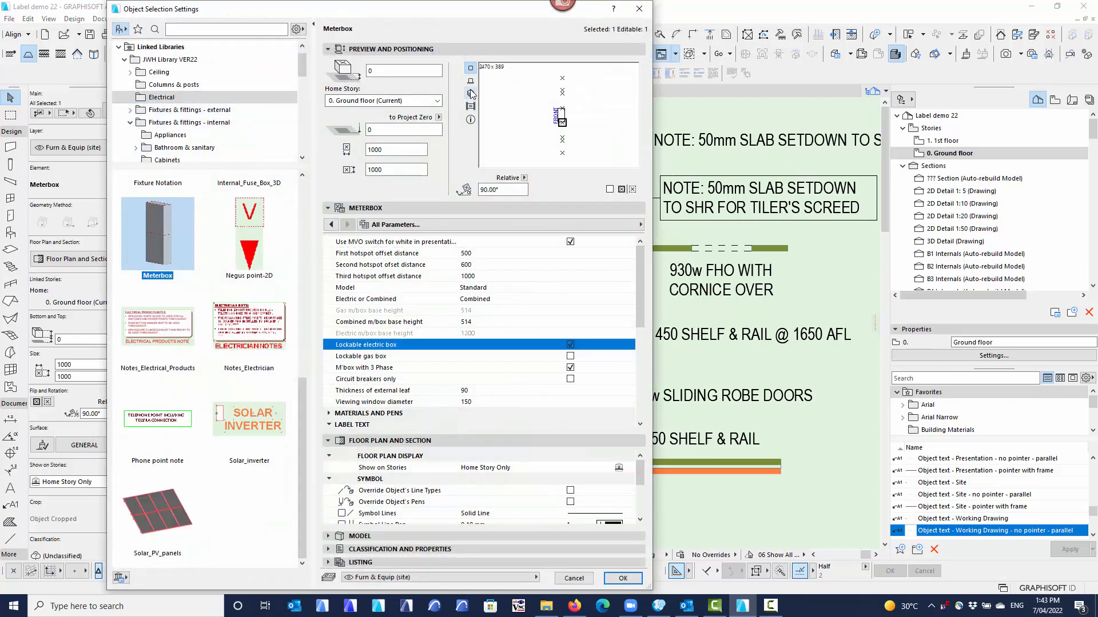
click(471, 93)
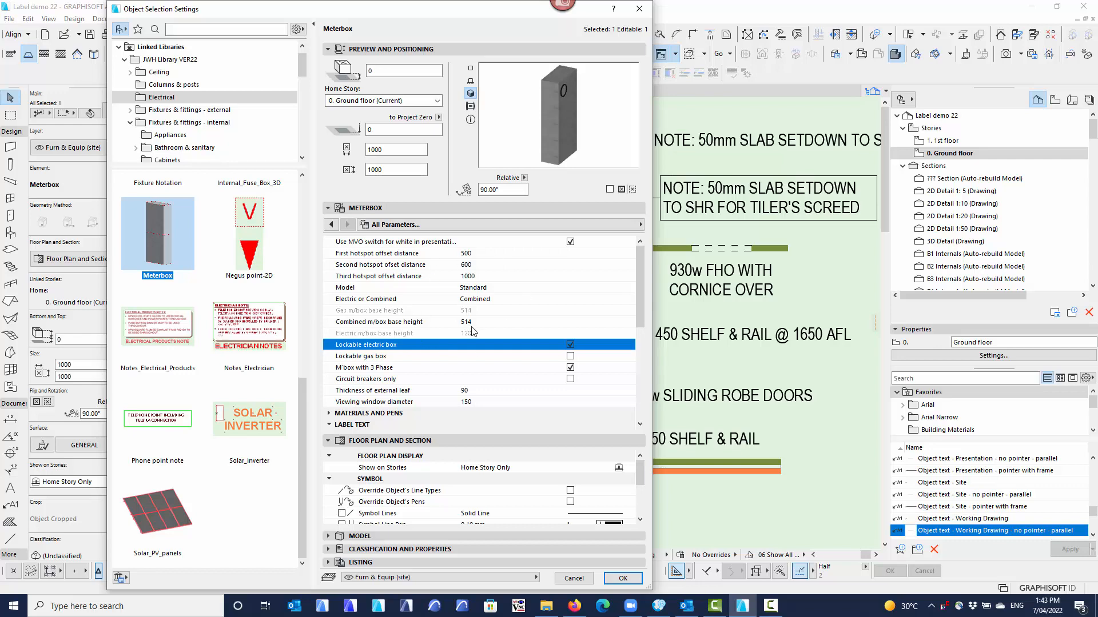
click(572, 579)
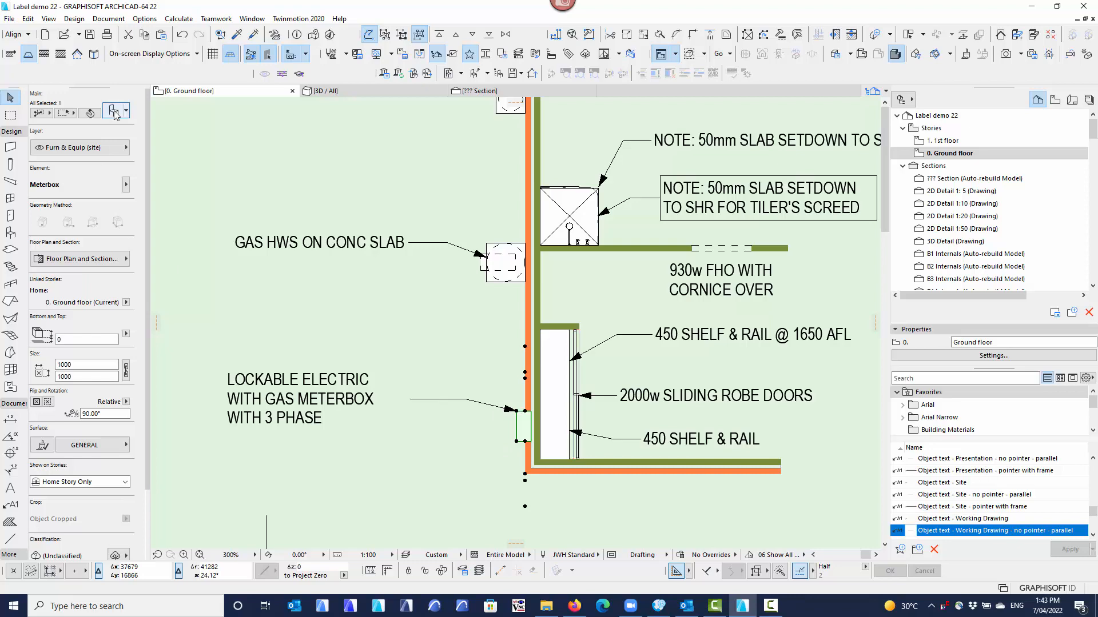
Review the meterbox's Working Drawing and Presentation label text and the Presentation text choices, and close the settings without saving.
key(ctrl+t)
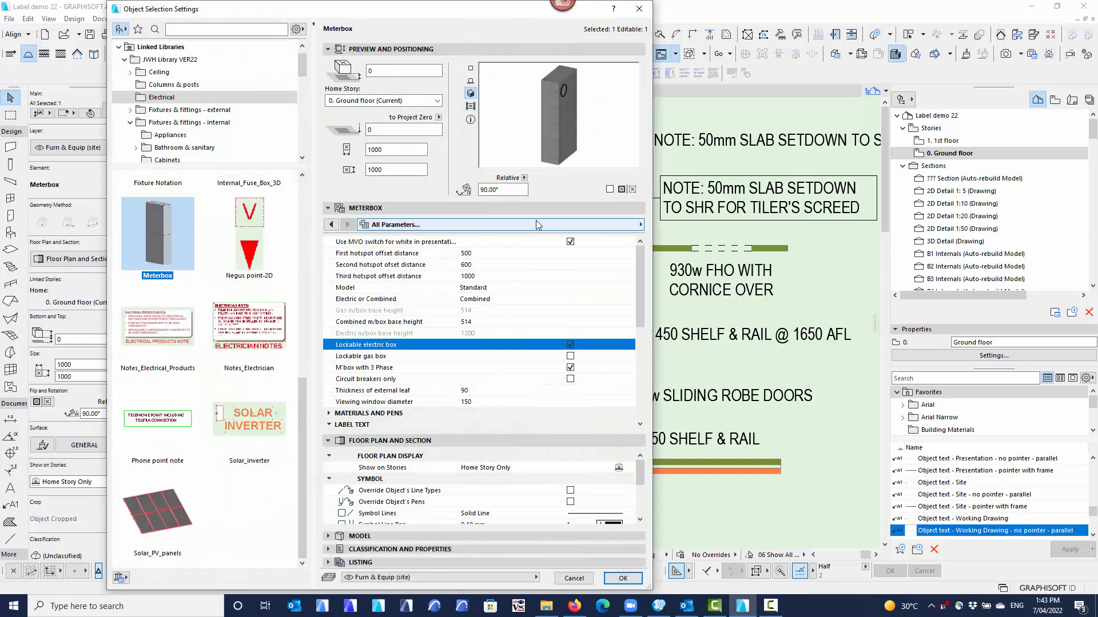
click(538, 229)
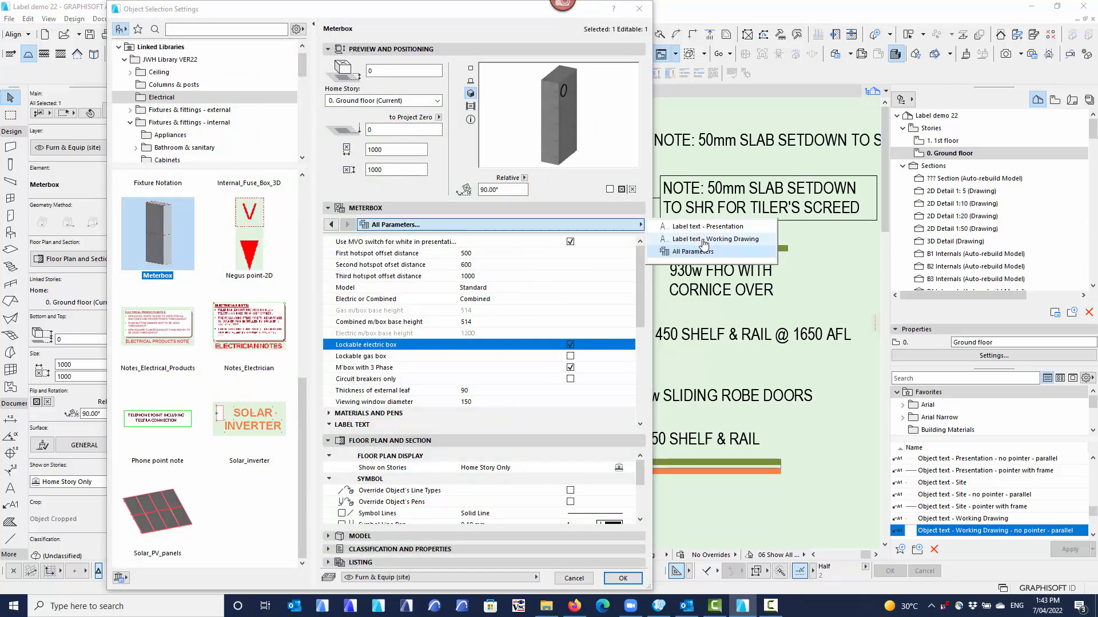
click(705, 240)
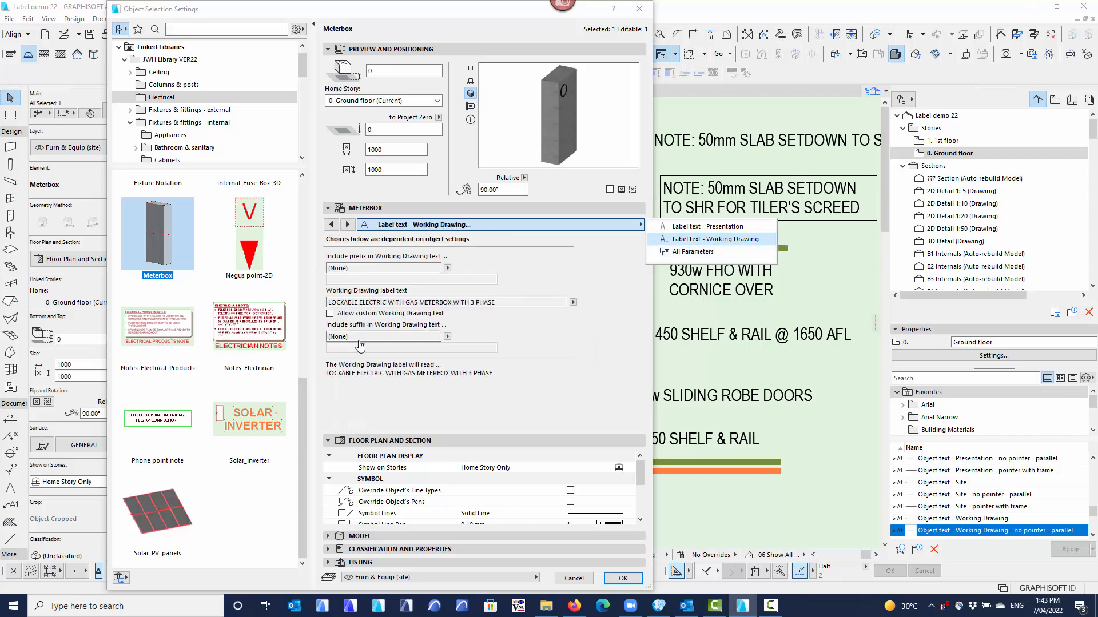
click(720, 227)
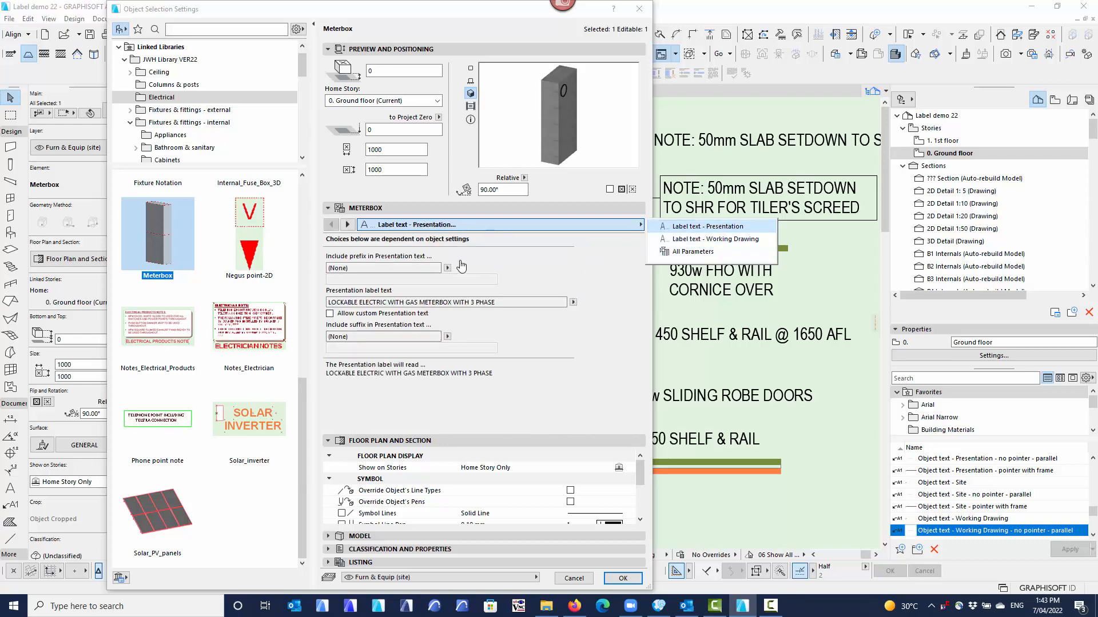
click(573, 303)
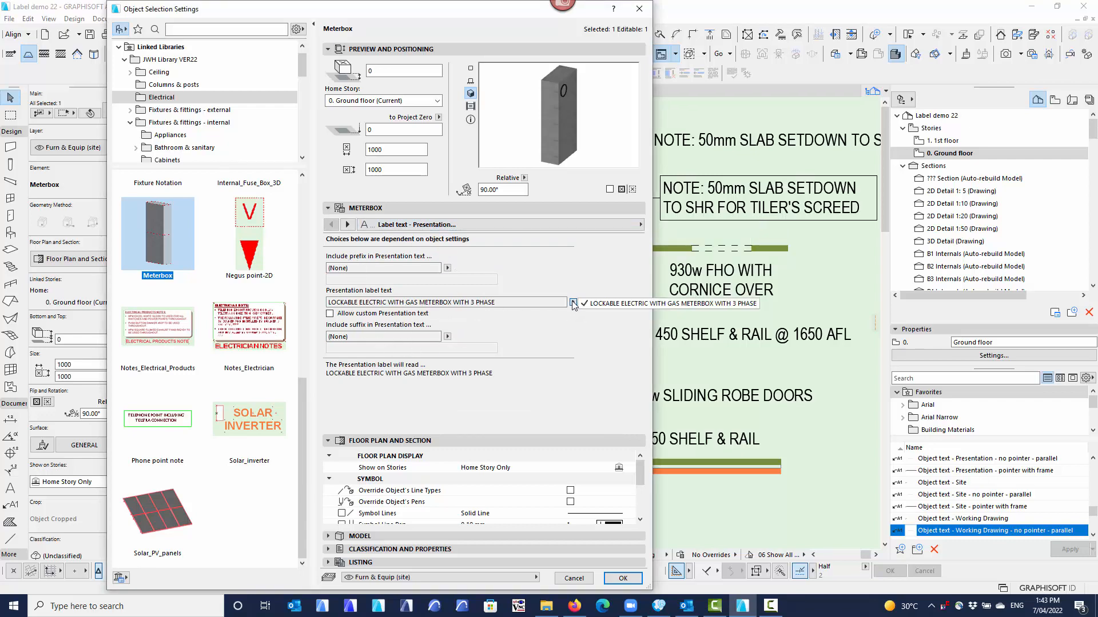
click(573, 303)
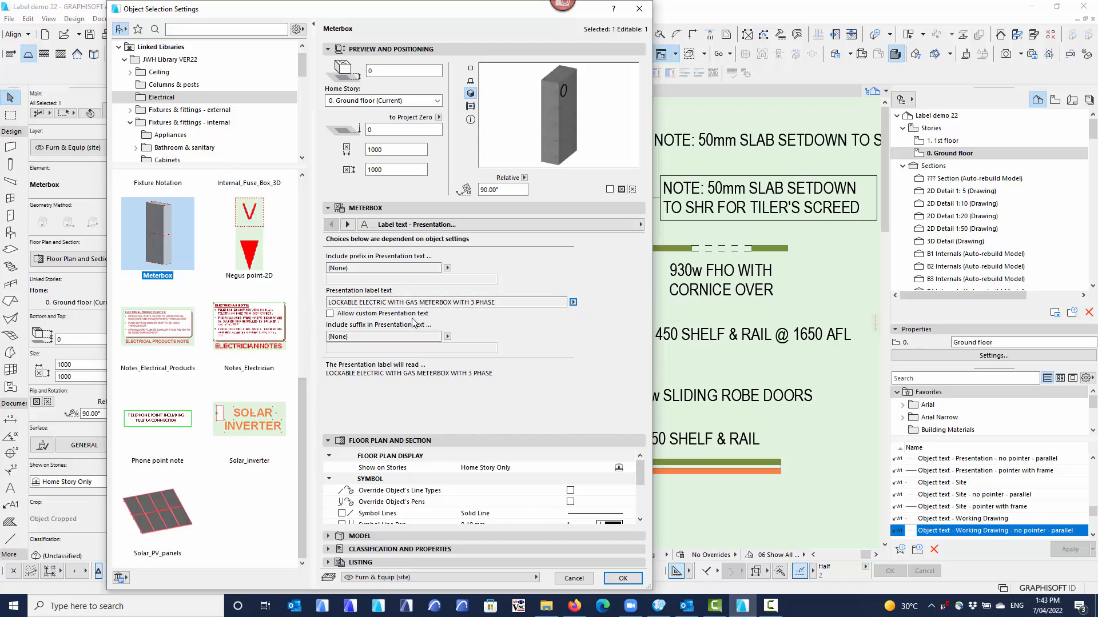
click(573, 303)
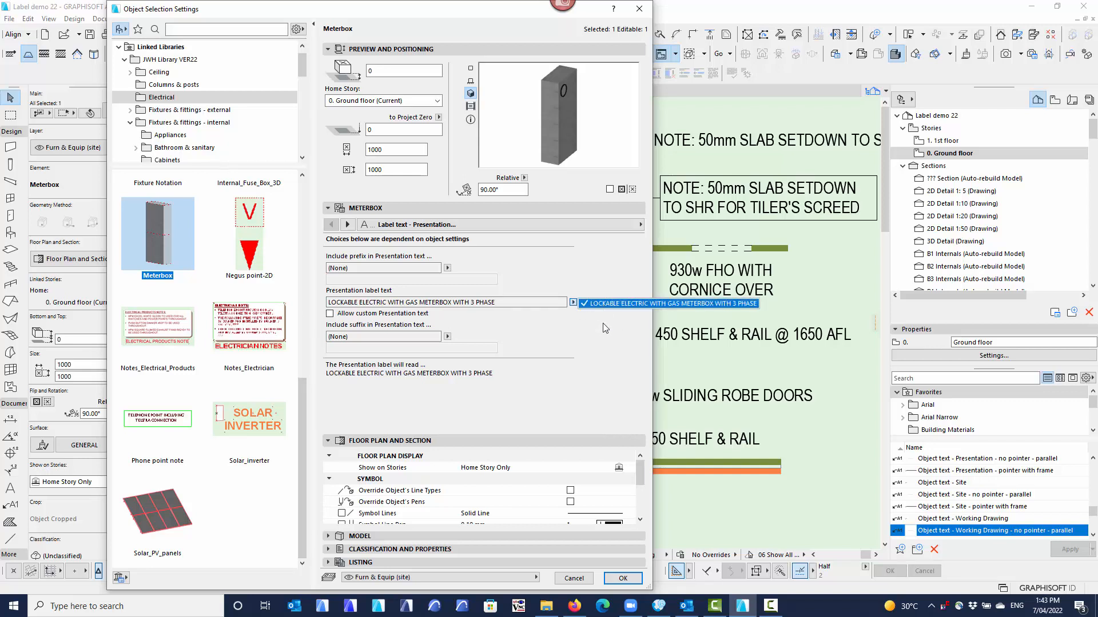
click(574, 305)
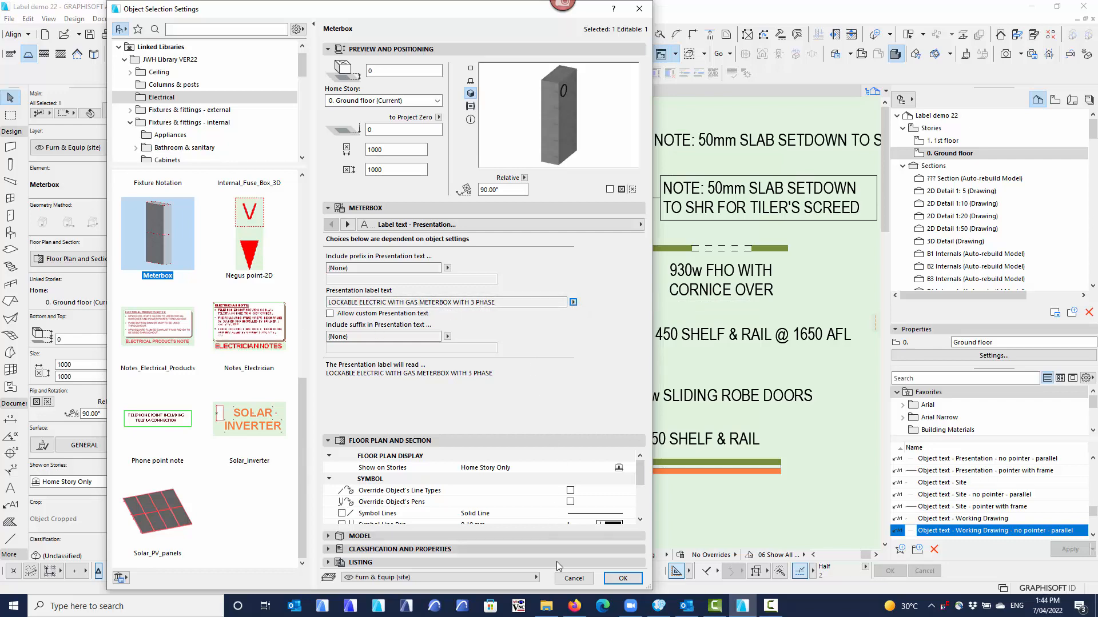
click(573, 578)
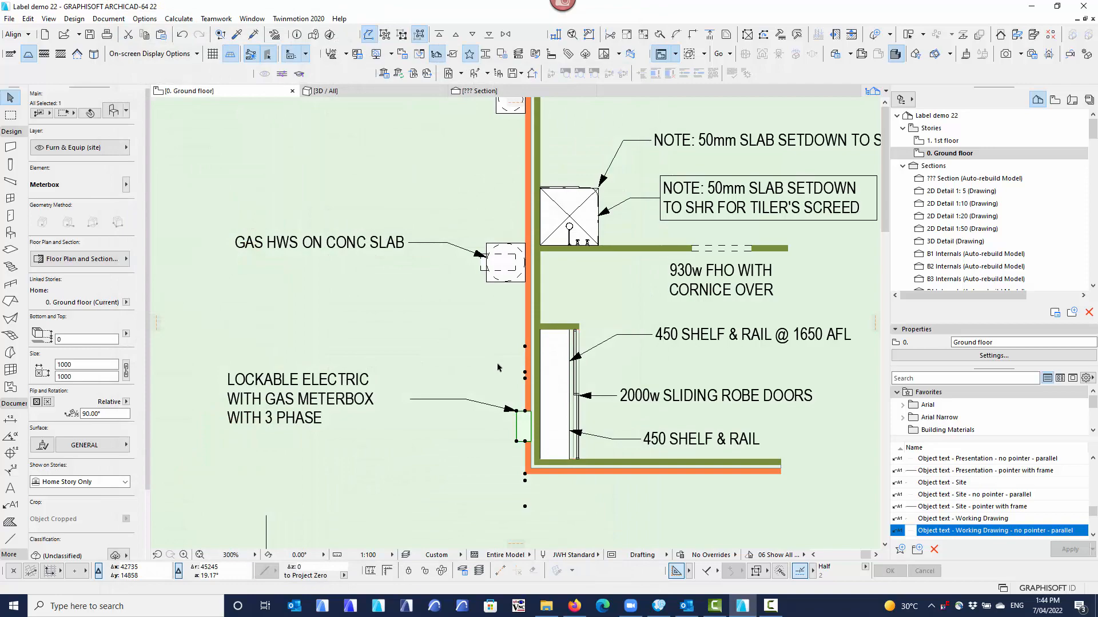
Examine the Shelf & Rail object's Working Drawing label settings, including the choices for its prefix and label text.
click(568, 370)
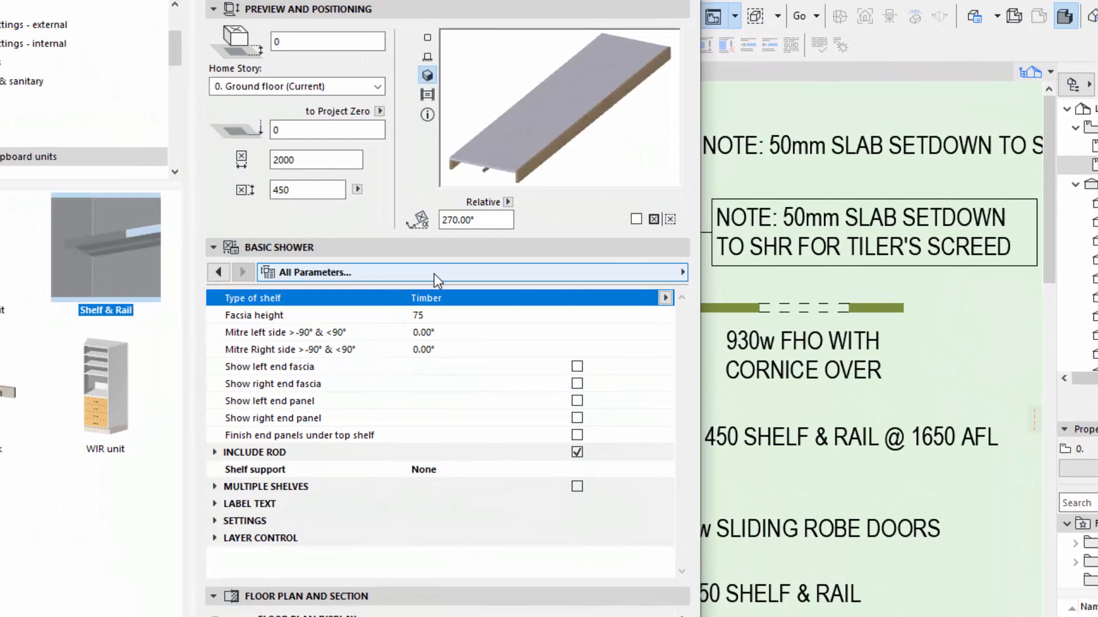
click(434, 273)
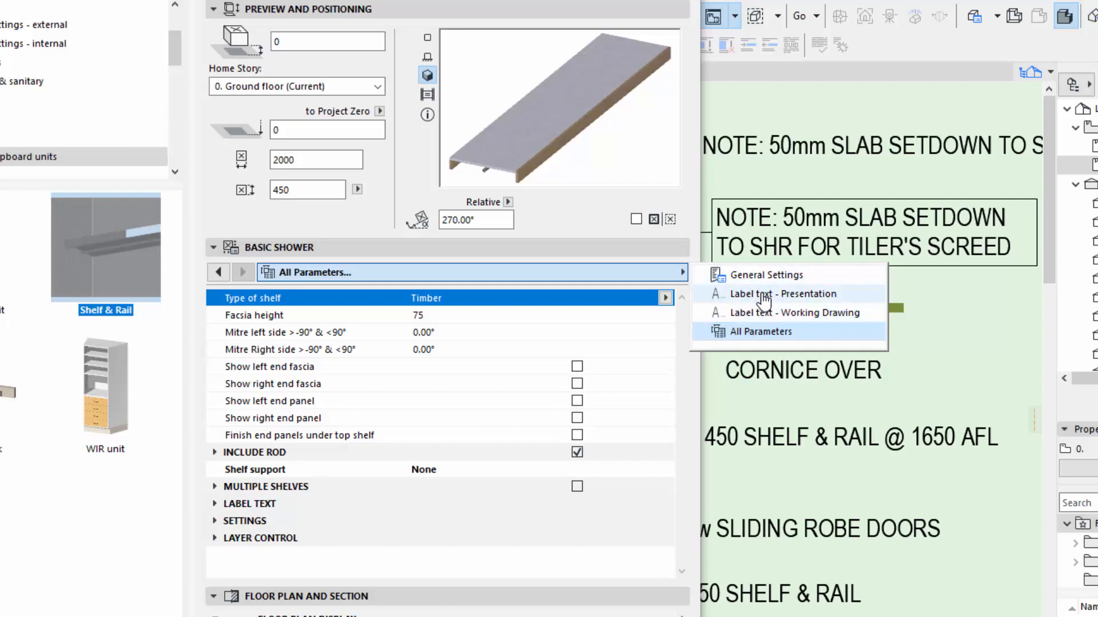
click(763, 313)
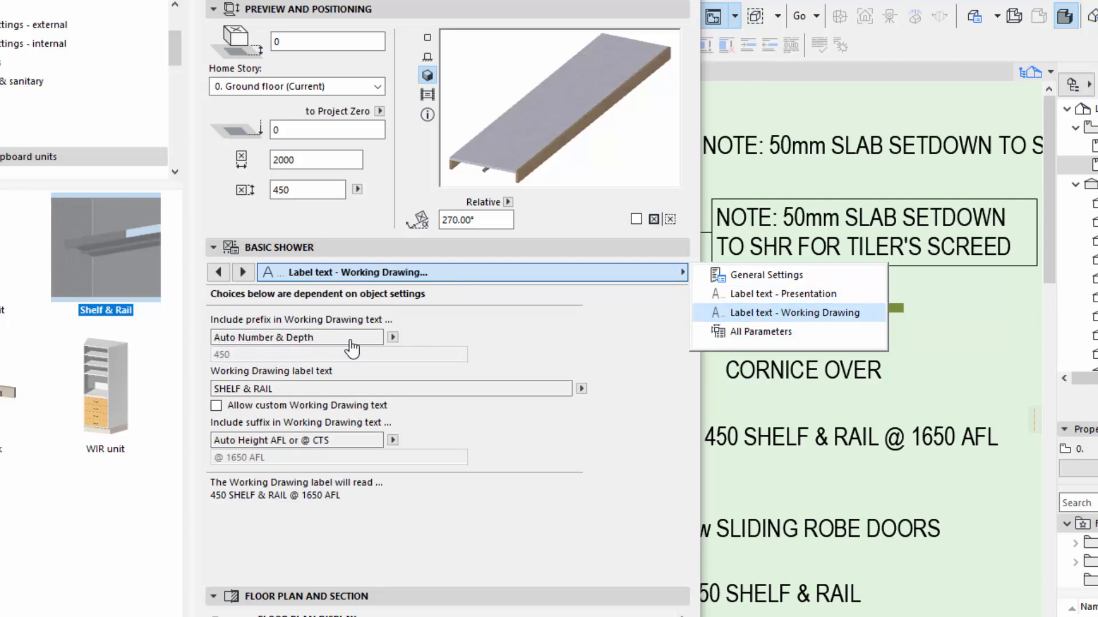
click(394, 339)
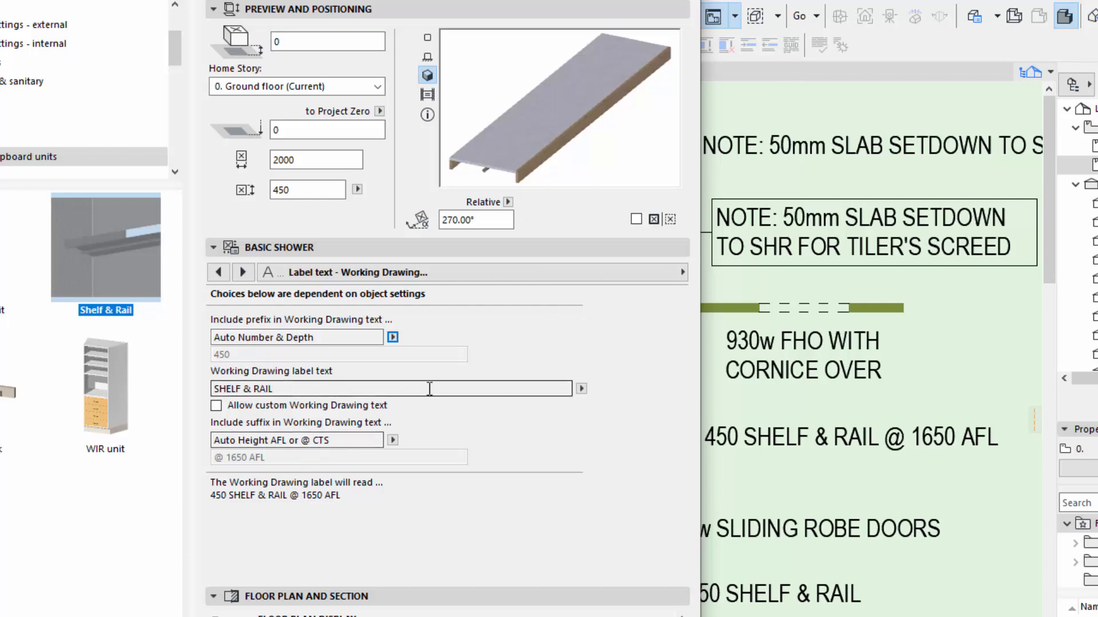
click(581, 389)
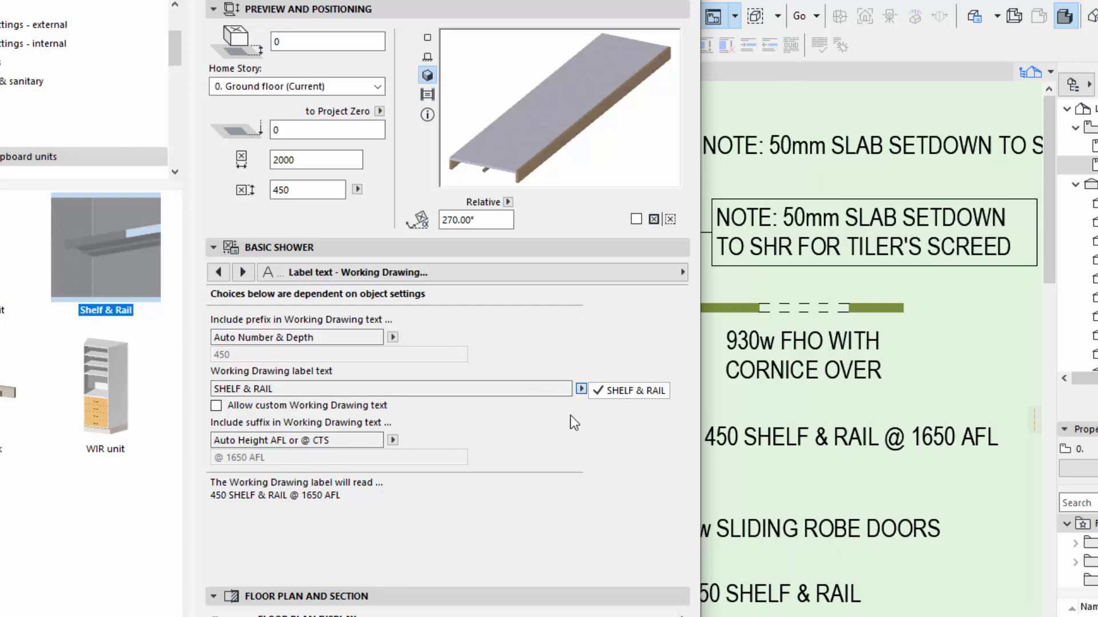
click(441, 401)
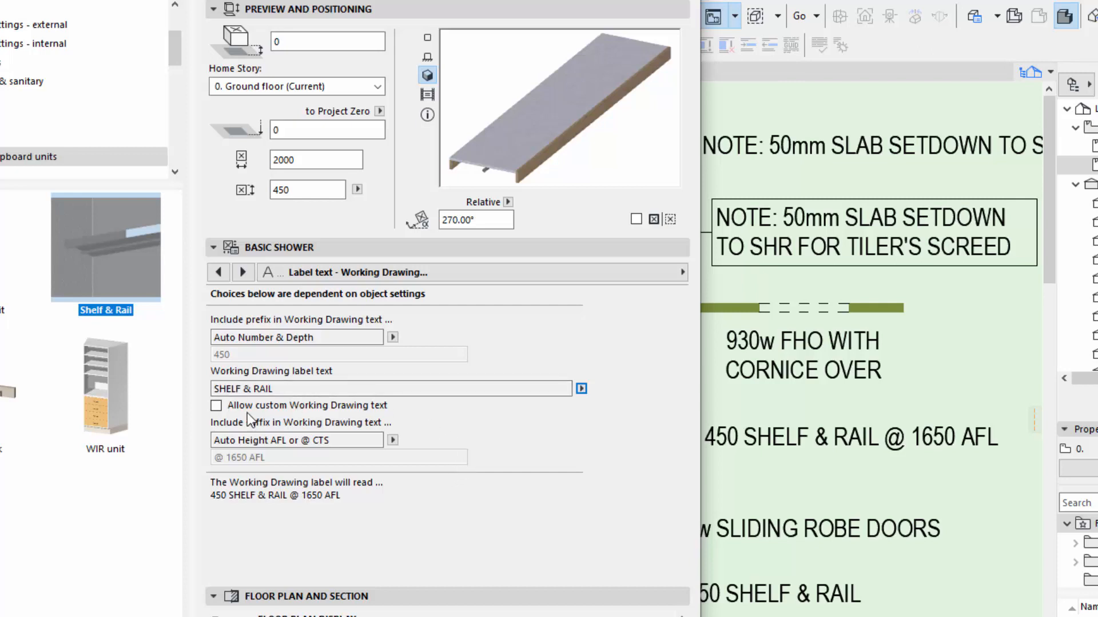
Turn off Include Rod and enable Multiple Shelves in the Shelf & Rail object's parameters.
click(350, 274)
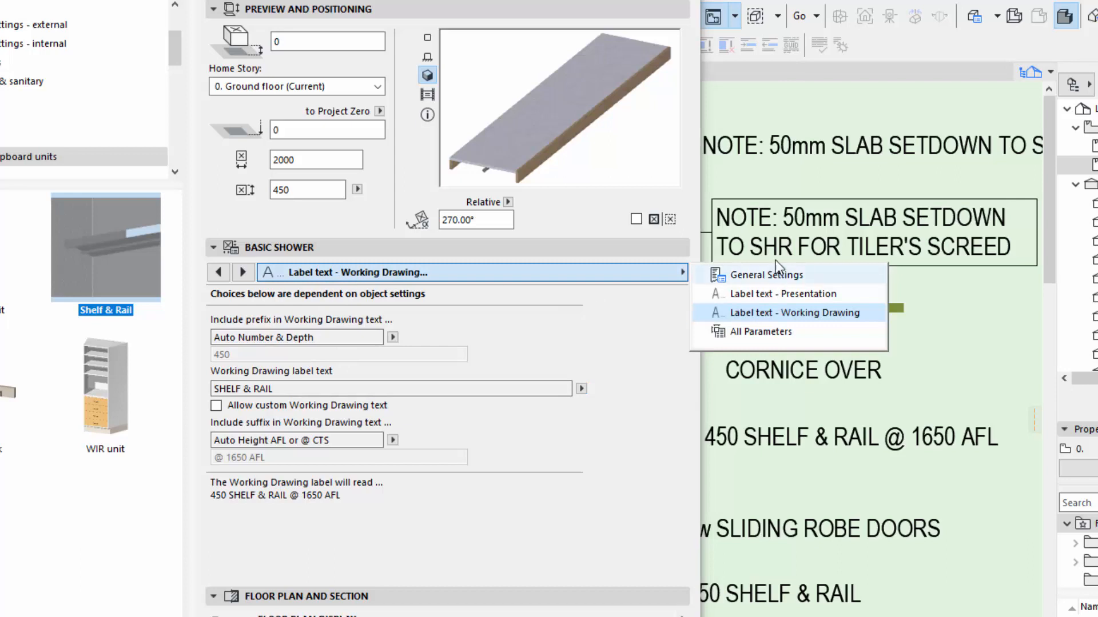
click(760, 333)
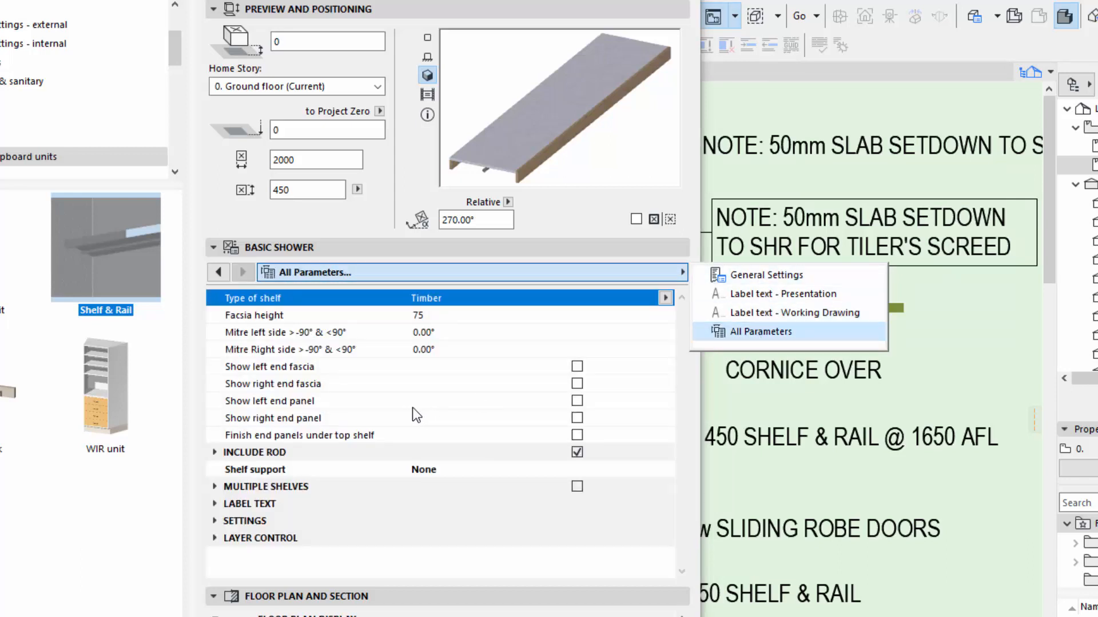
click(576, 453)
click(578, 486)
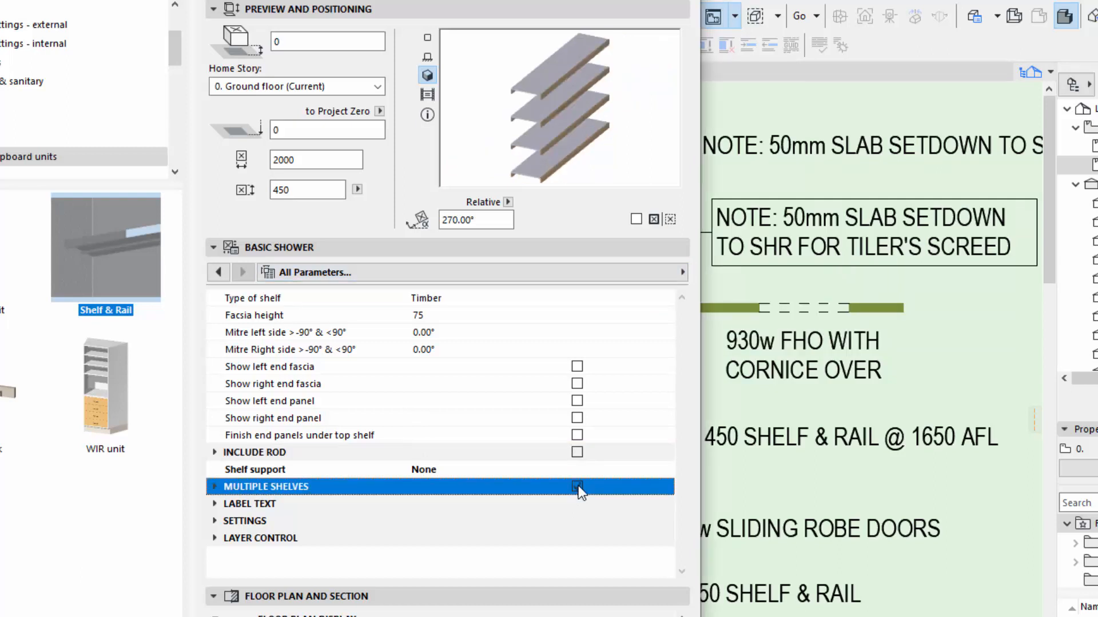
Switch the Shelf & Rail object's Working Drawing prefix to (None) and back to Auto Number & Depth.
click(350, 273)
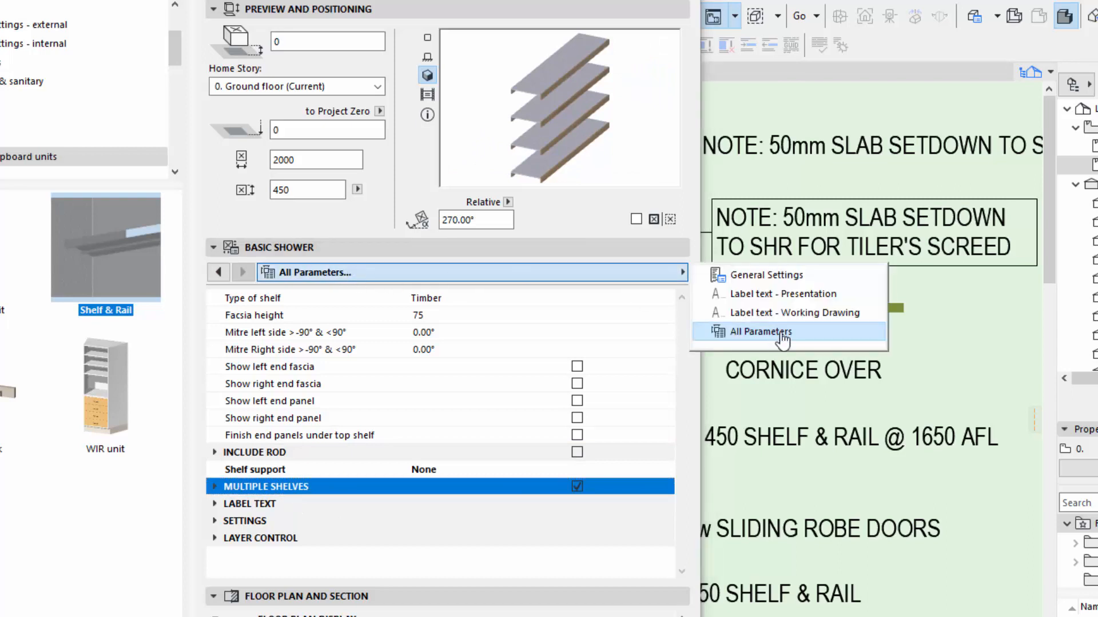
click(794, 314)
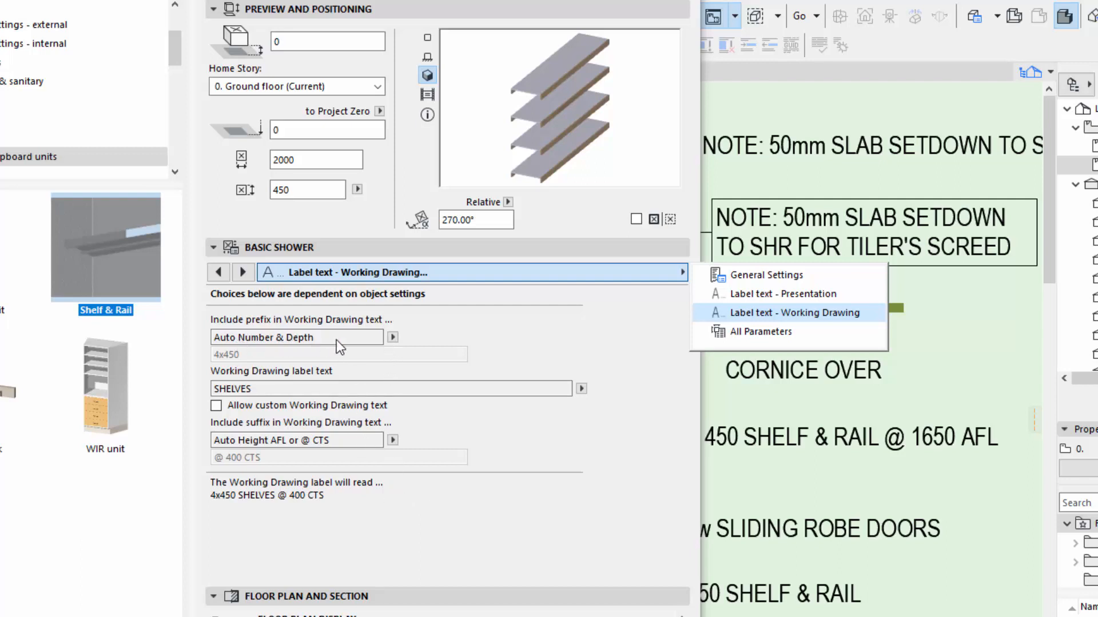
click(392, 338)
click(392, 338)
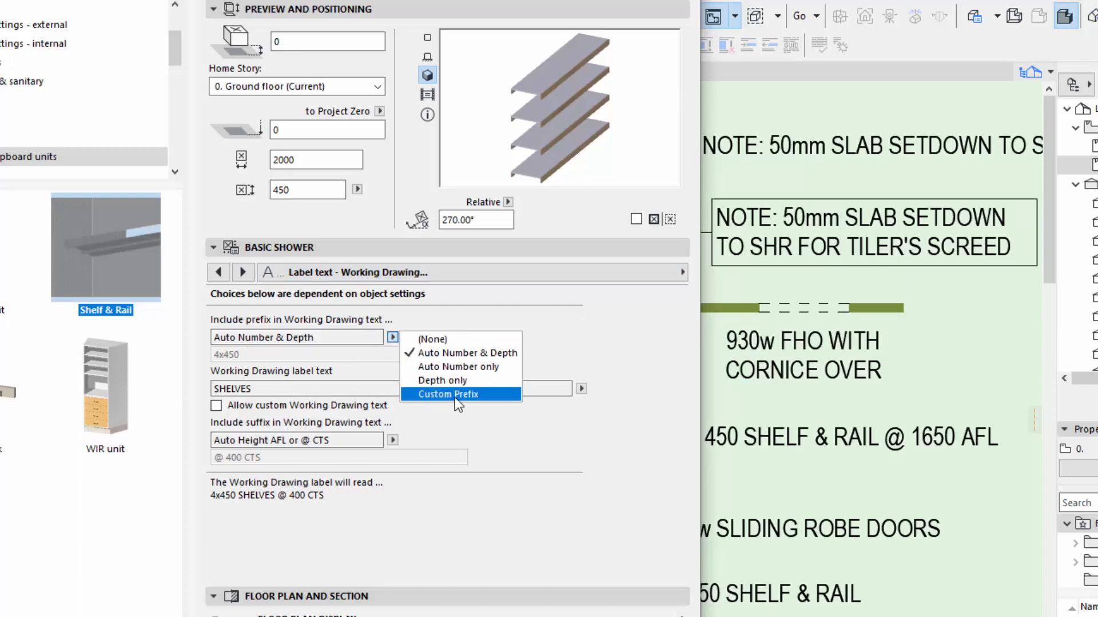
click(433, 340)
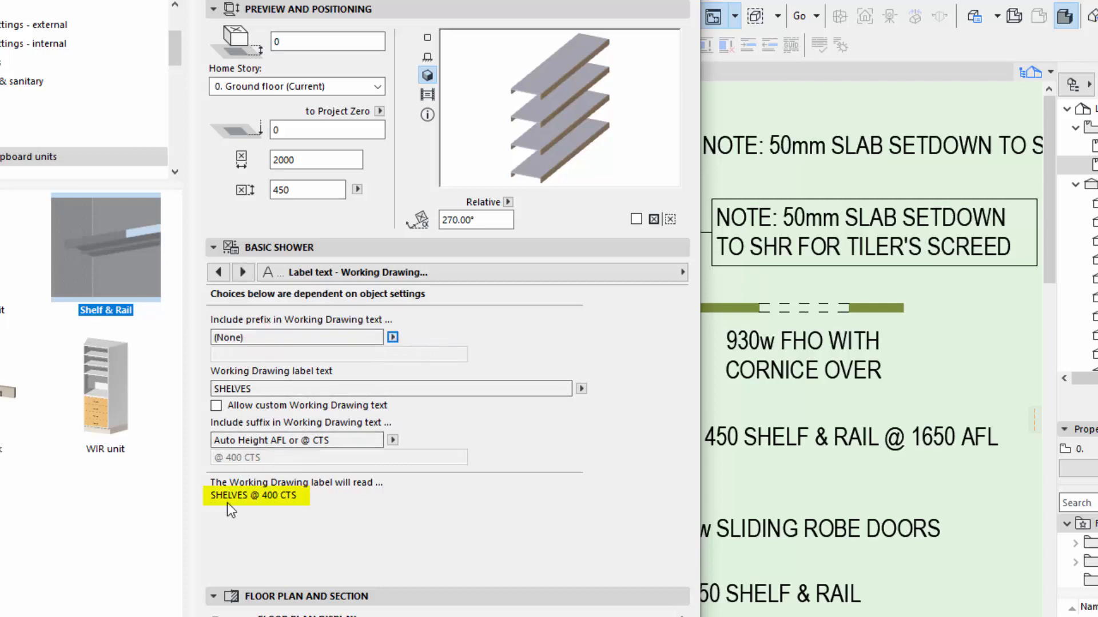
click(393, 338)
click(430, 355)
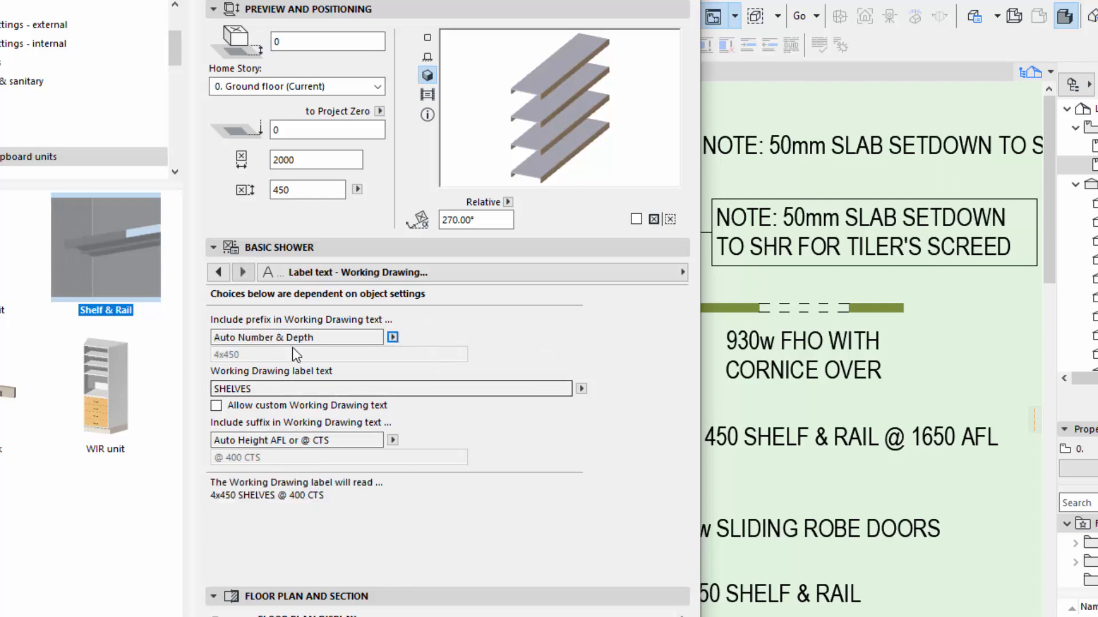
Review the Shelf & Rail object's suffix choices and label text choices for the Working Drawing label.
click(393, 440)
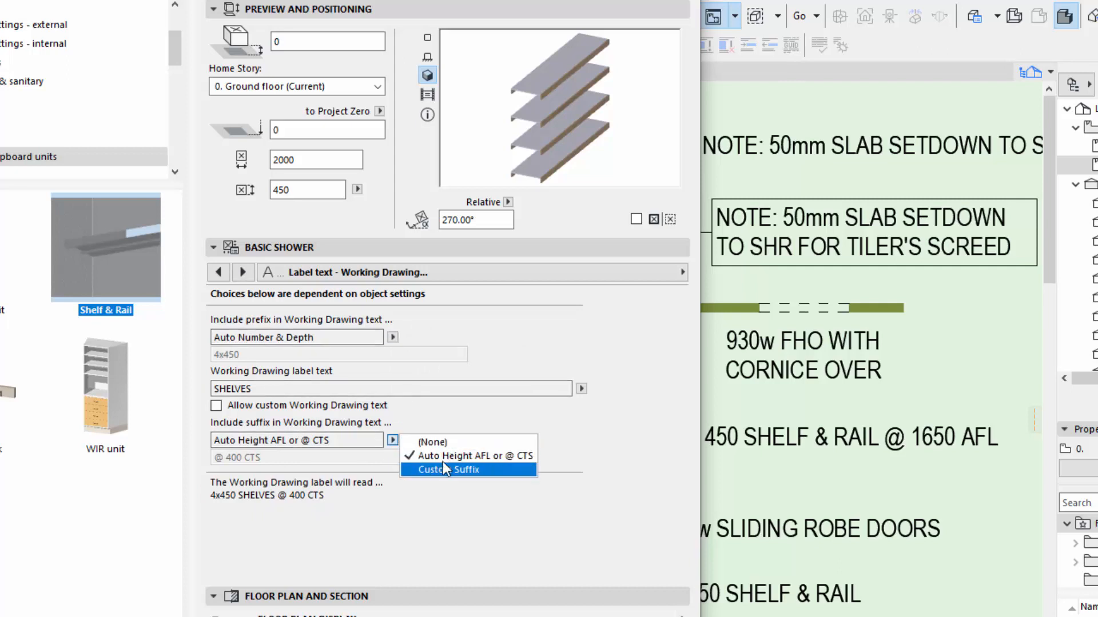
click(394, 440)
click(581, 388)
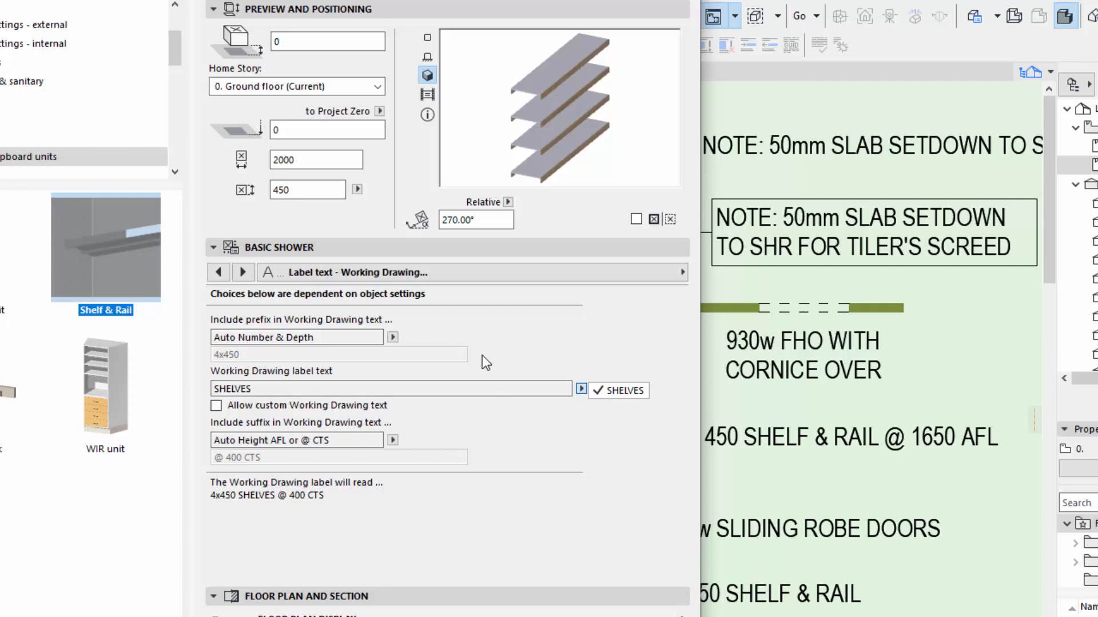
Set the prefix in the Shelf & Rail object's Presentation label text to (None).
click(492, 272)
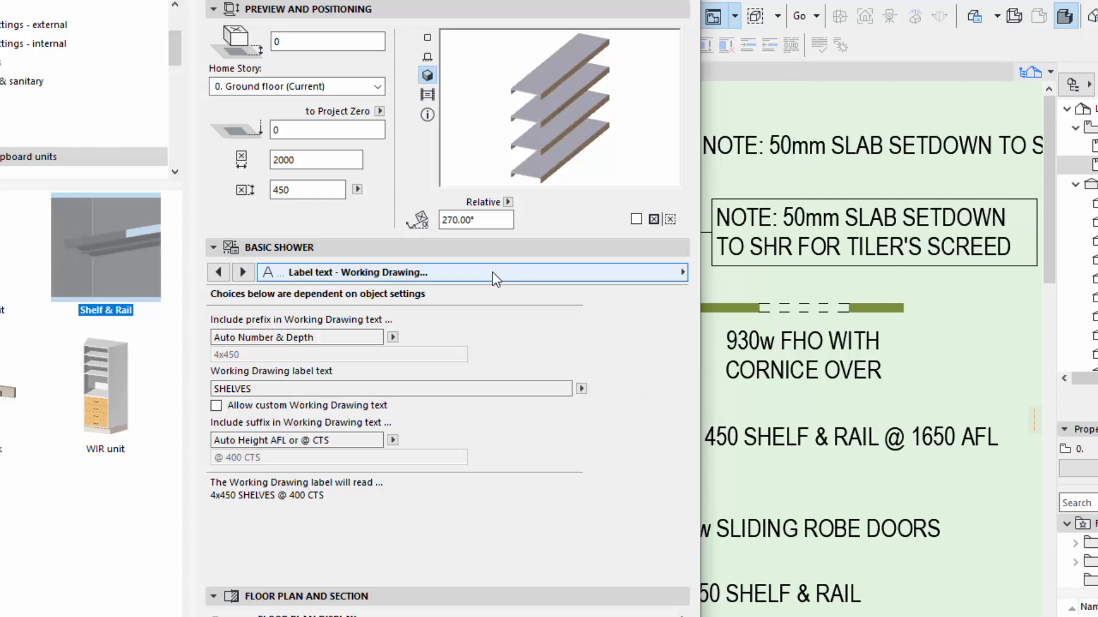
click(492, 272)
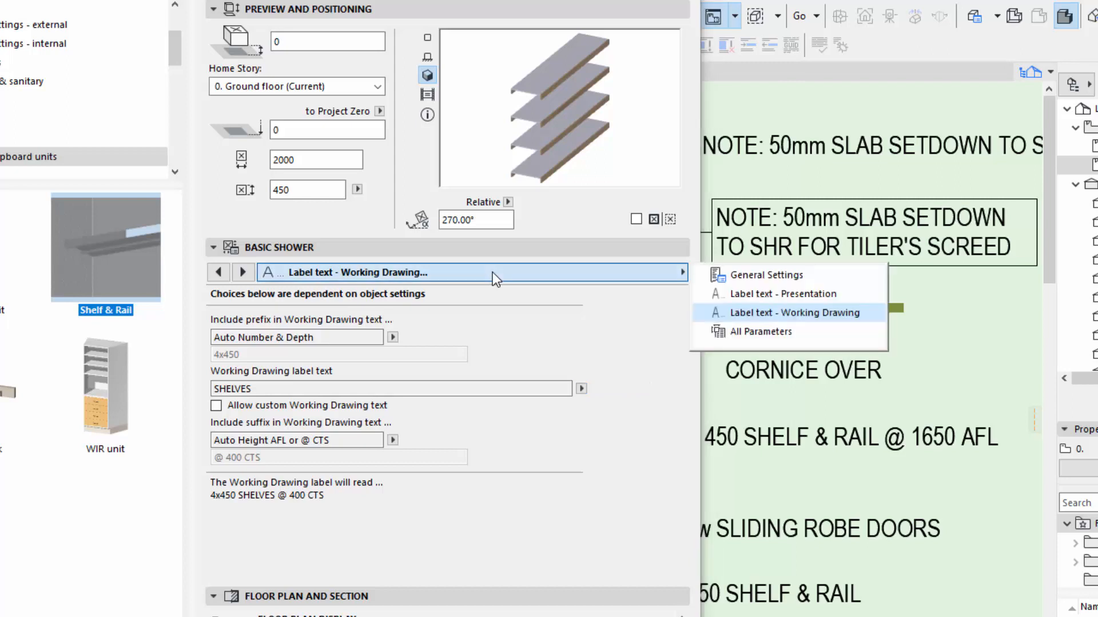
click(767, 295)
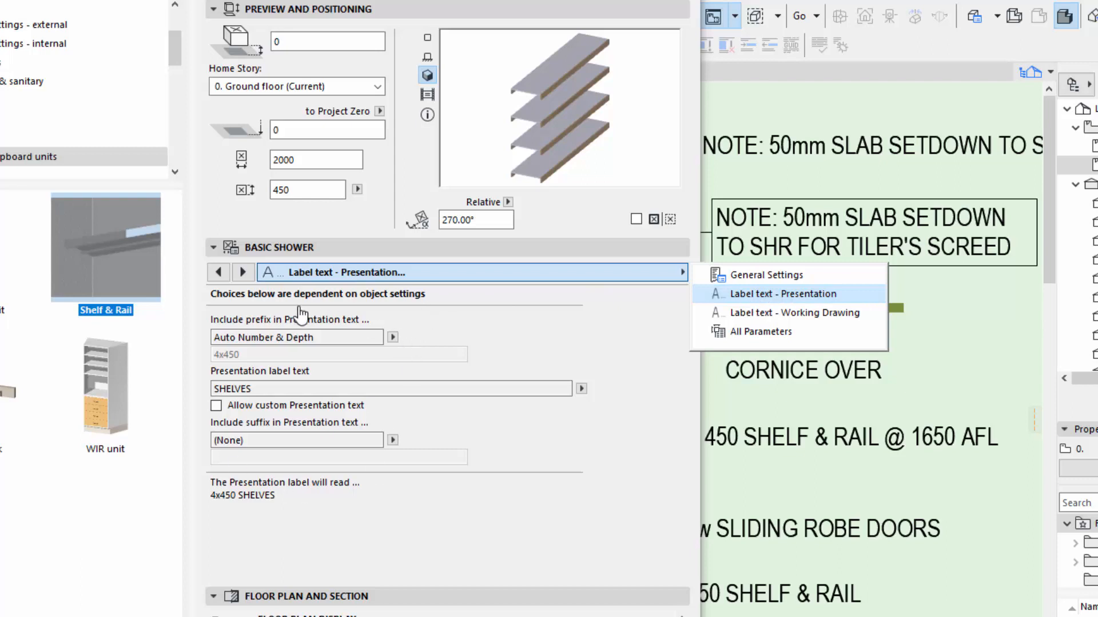
click(393, 337)
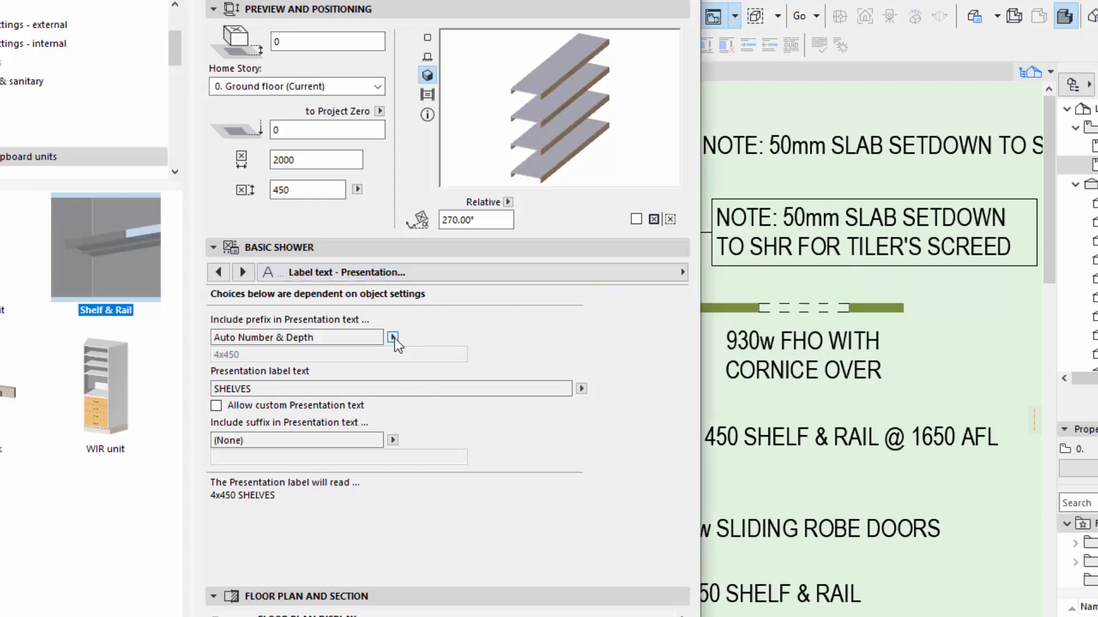
click(392, 337)
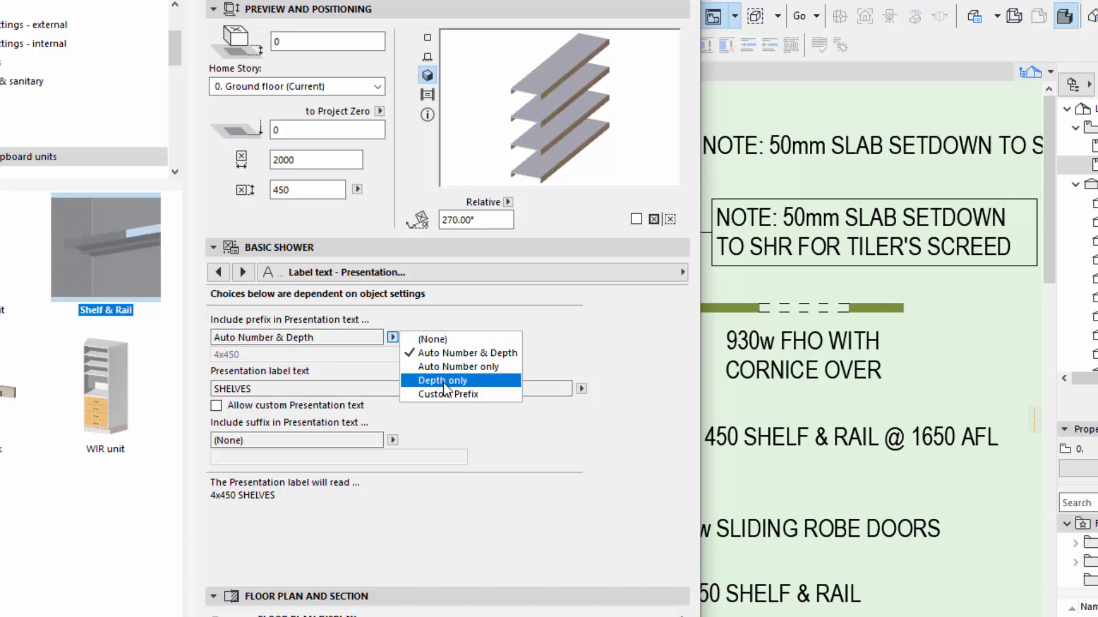
click(431, 340)
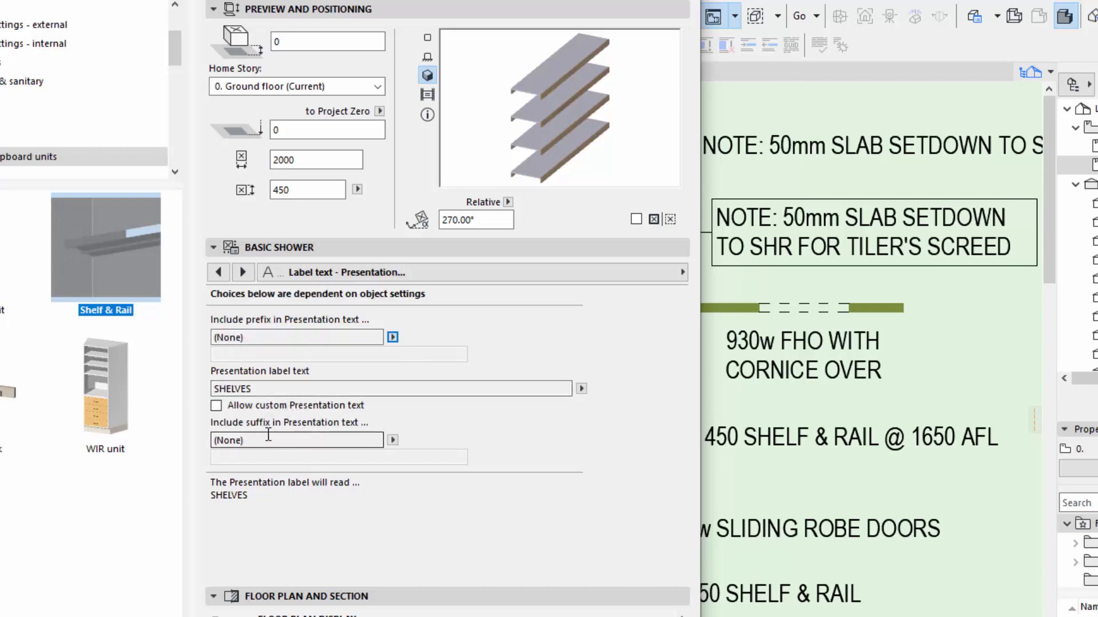
Review the suffix choices for the Presentation label, keep (None), and apply the Shelf & Rail object's settings.
click(392, 440)
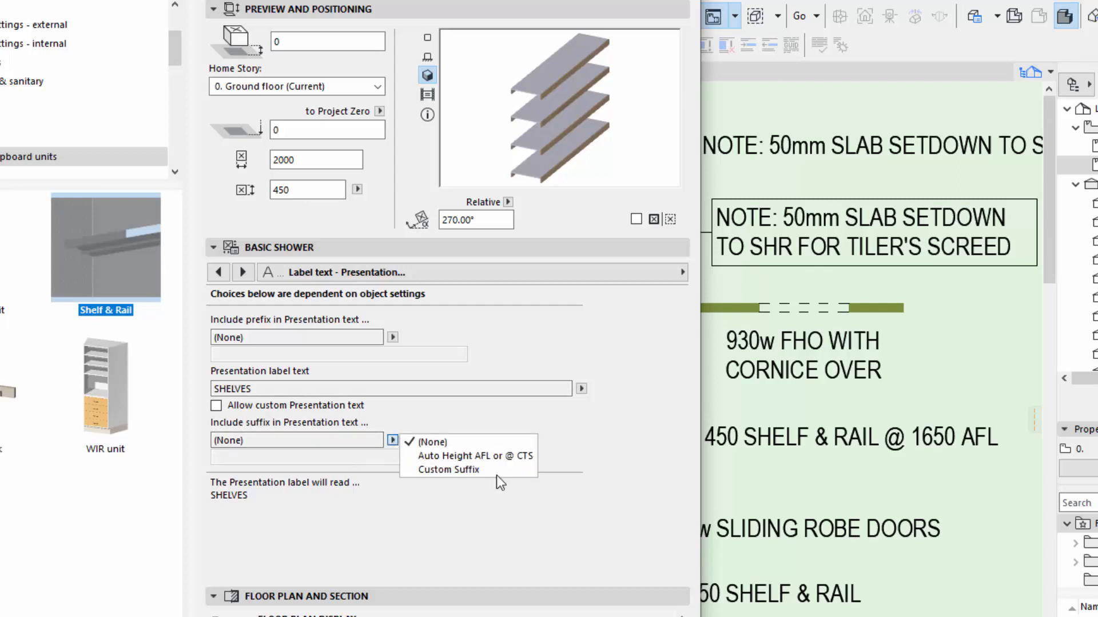
click(368, 442)
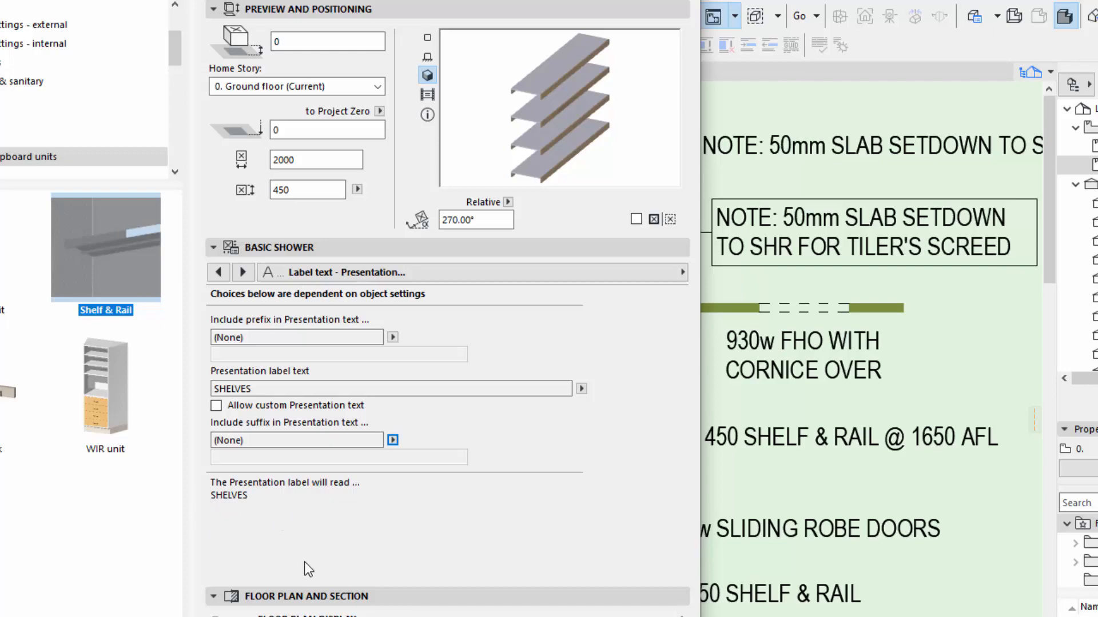
click(567, 274)
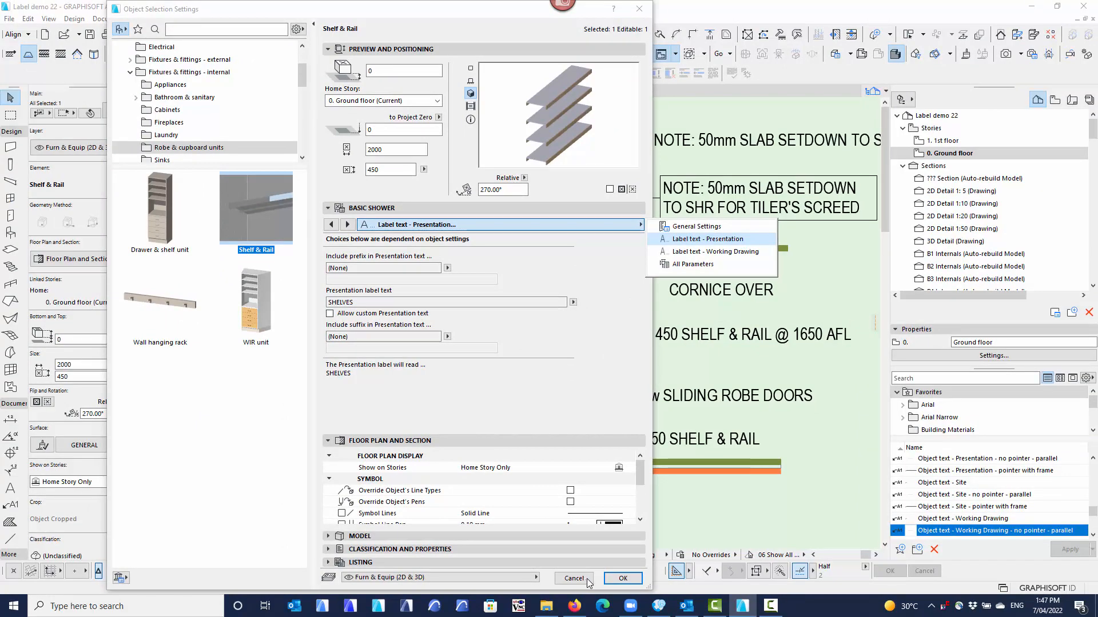
click(620, 580)
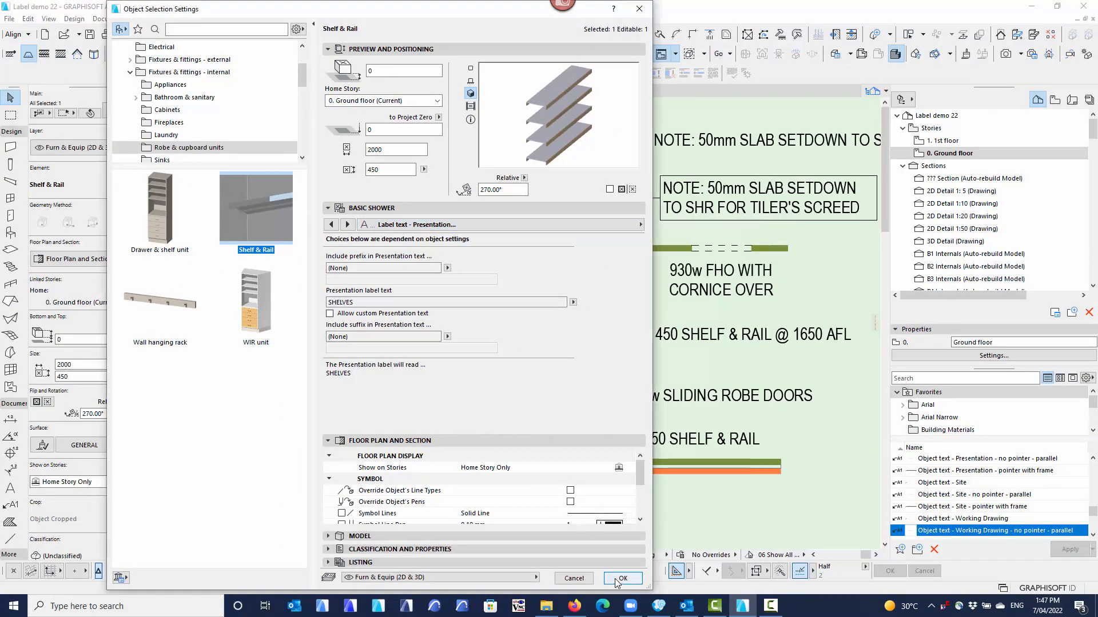
click(622, 578)
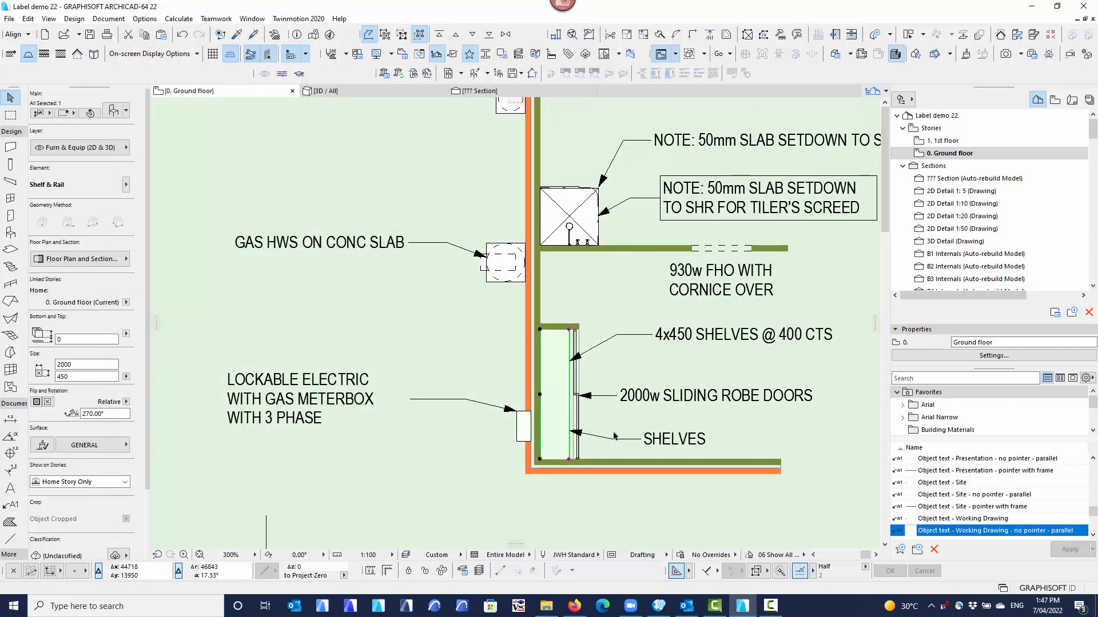
Set the ground floor plan's layer combination to 301_Floor plan.
middle_drag(615, 436, 439, 391)
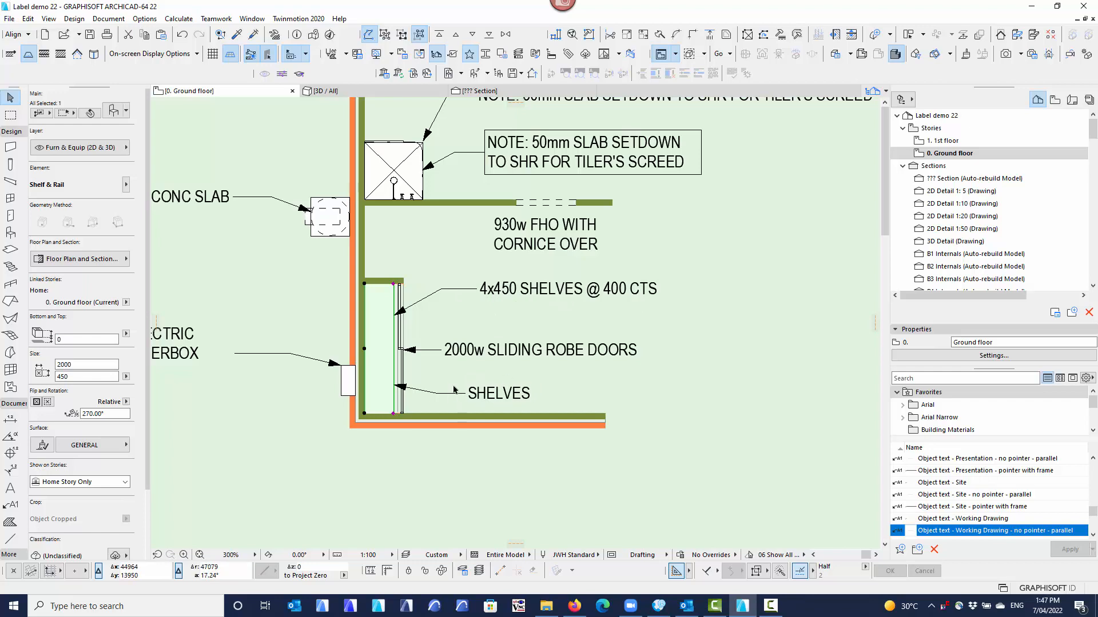
click(435, 555)
click(506, 265)
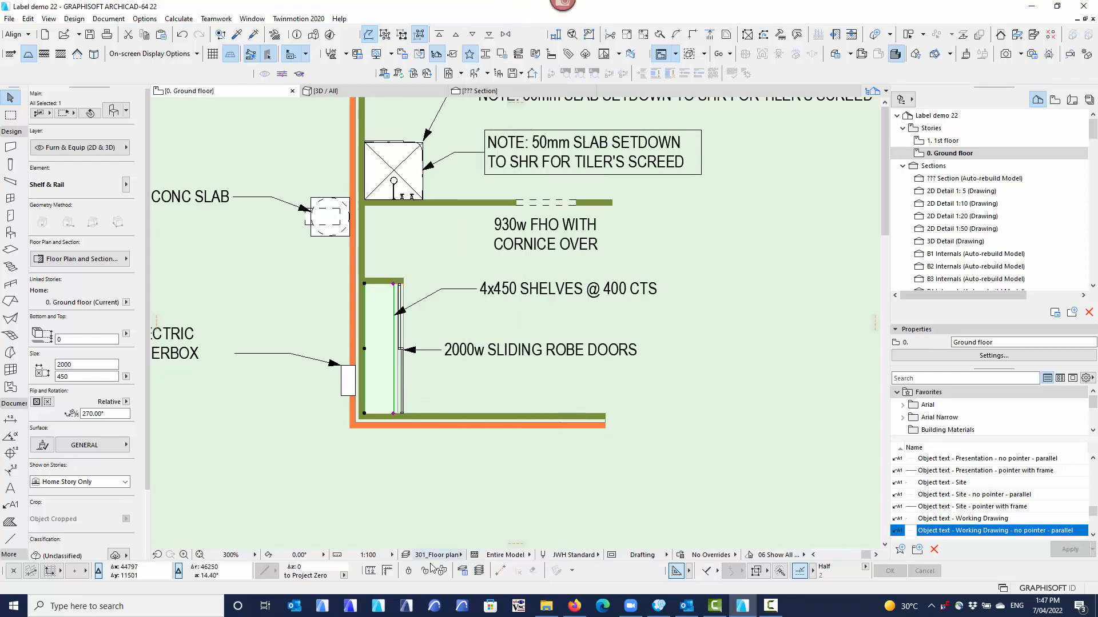
Switch the layer combination to 401_Plan to view the presentation label, and return to 301_Floor plan.
click(451, 556)
scroll(515, 546, down, 3)
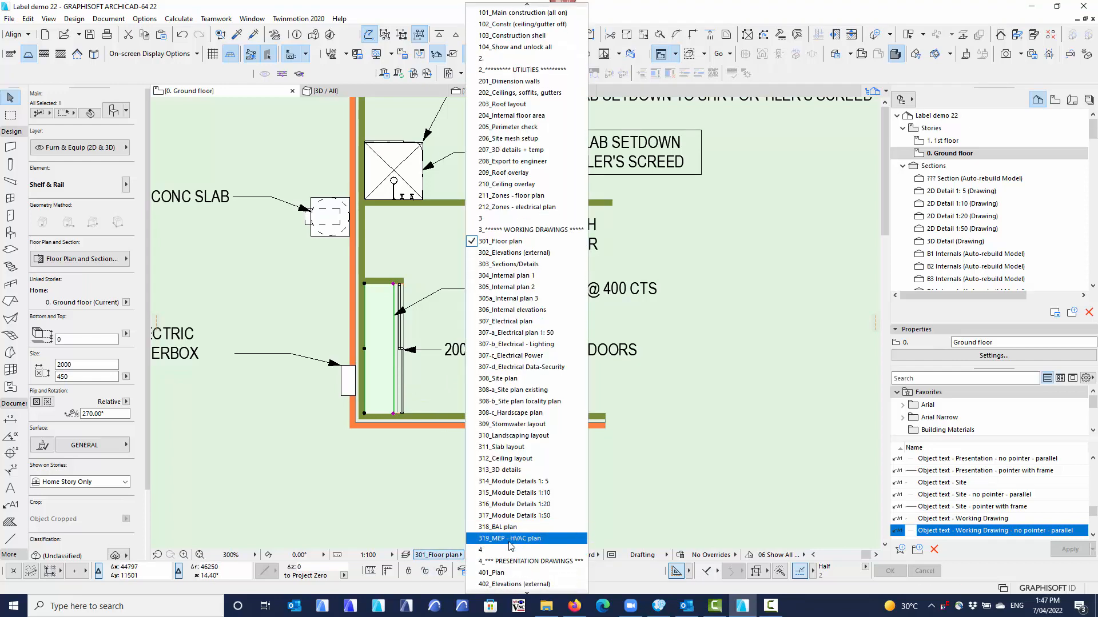
click(505, 562)
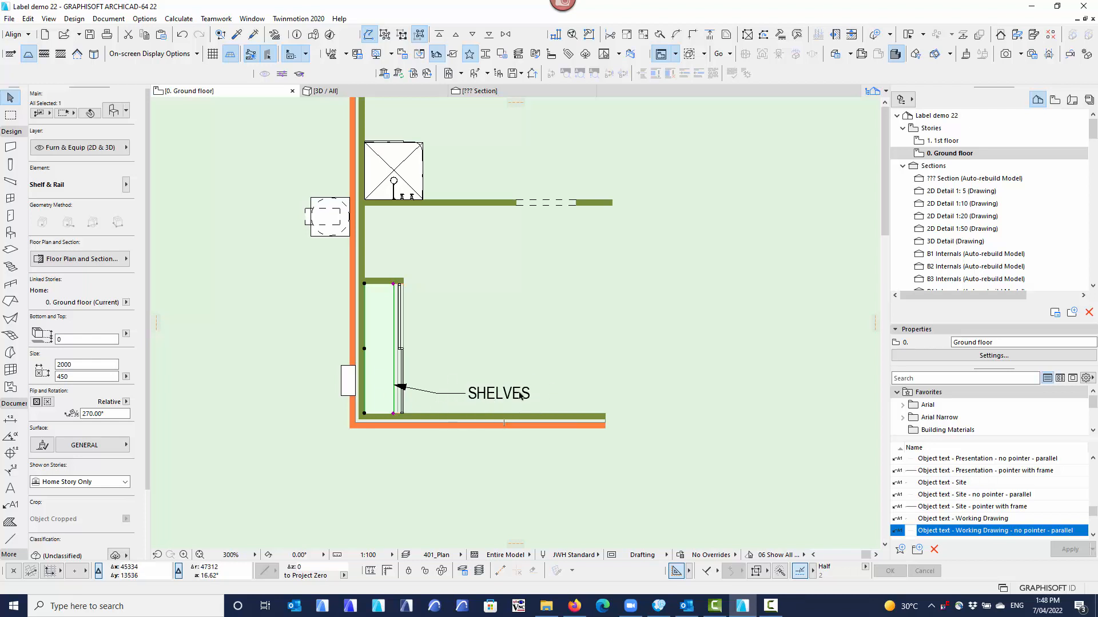
click(444, 556)
click(499, 253)
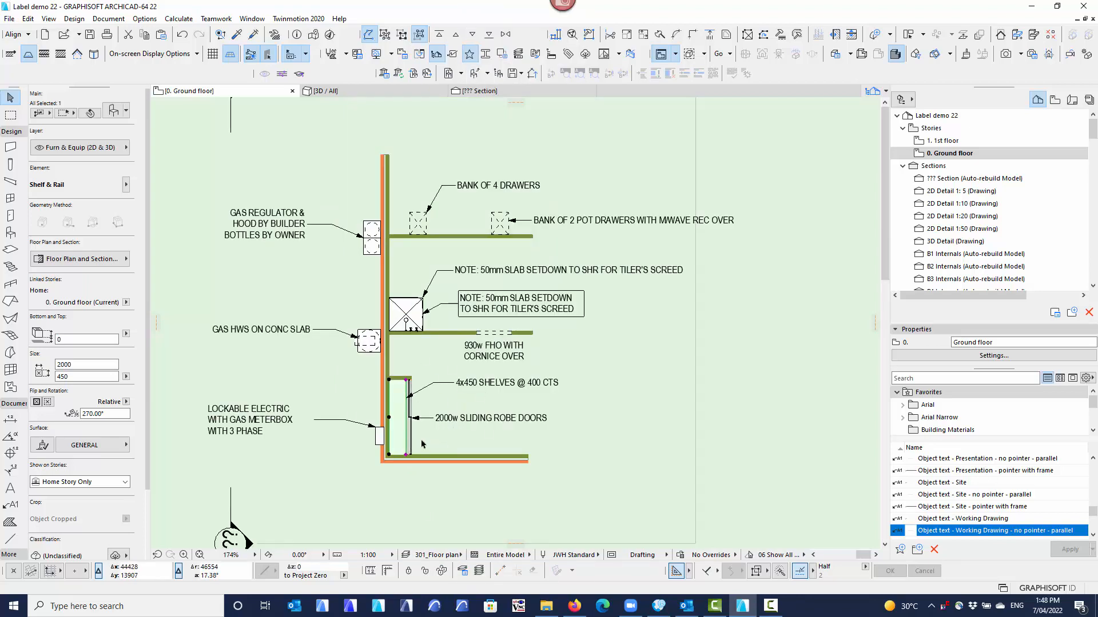
Deselect the shelves, open the basic shower's object settings and review its Working Drawing label text choices.
click(439, 438)
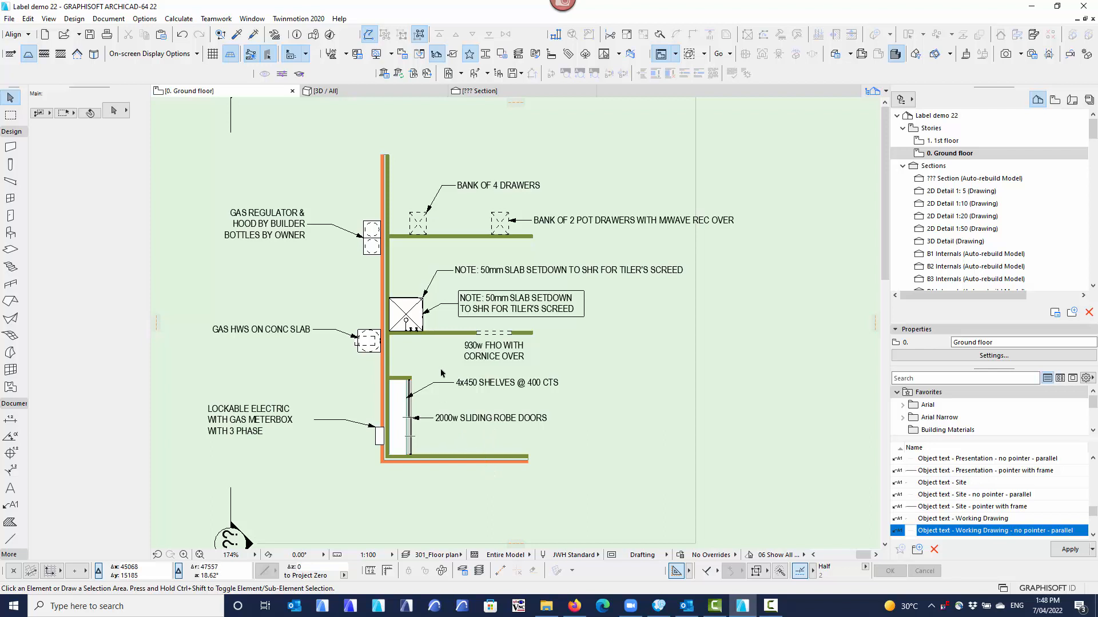
middle_drag(441, 373, 451, 412)
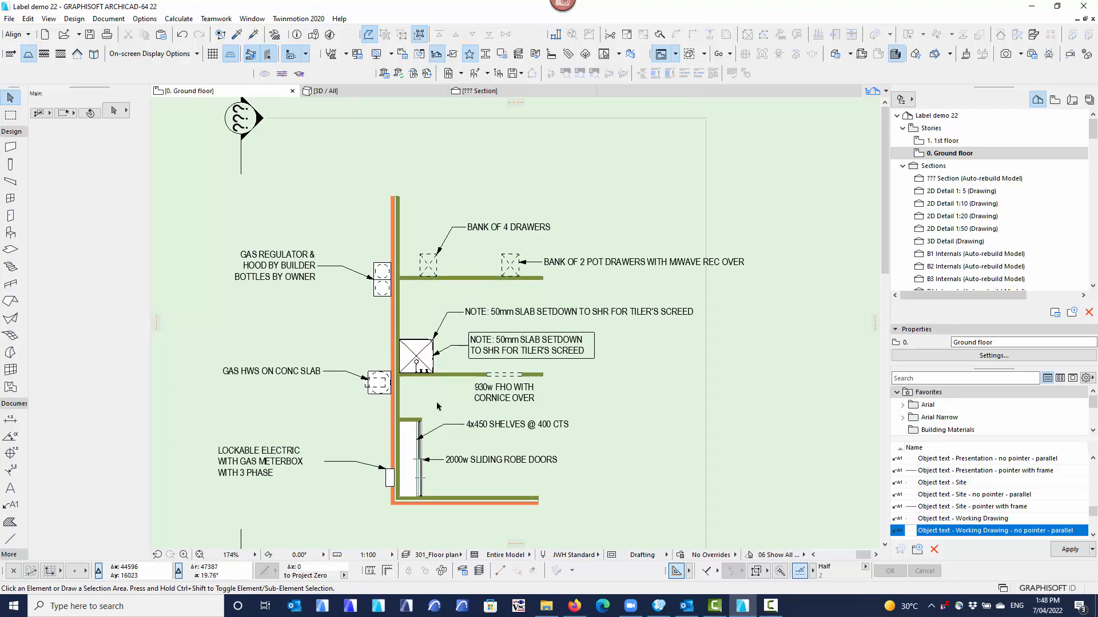
click(419, 365)
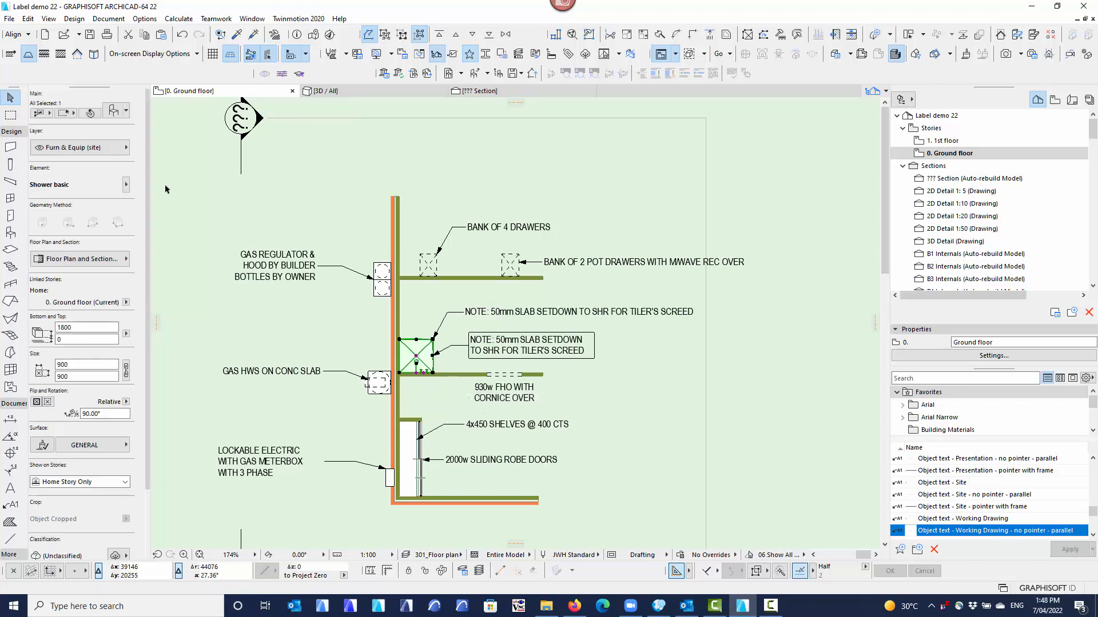
click(113, 111)
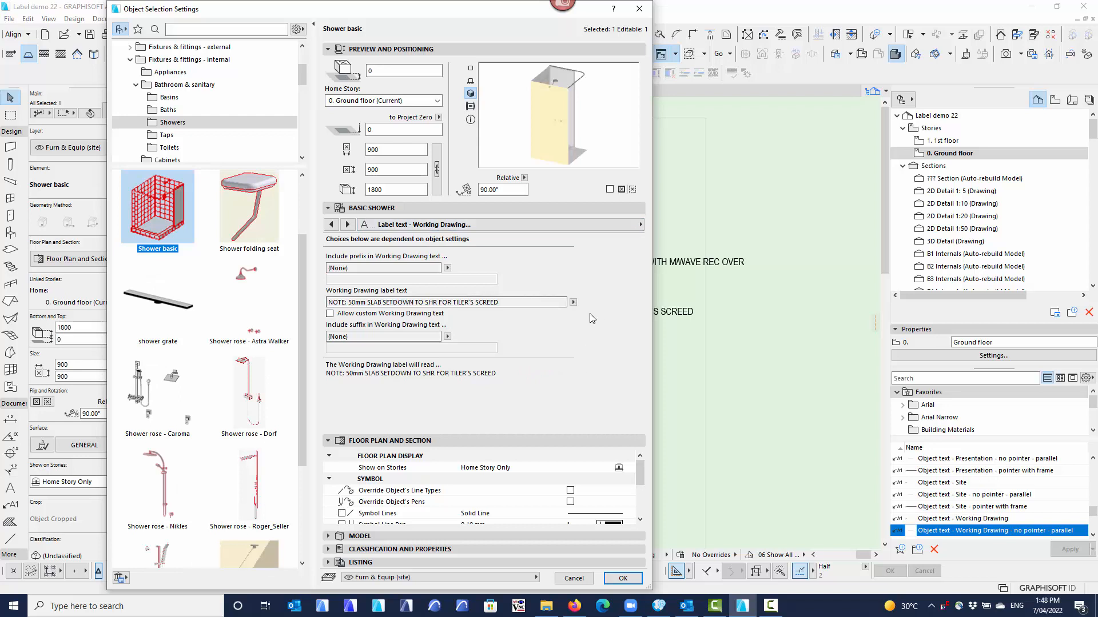
click(573, 302)
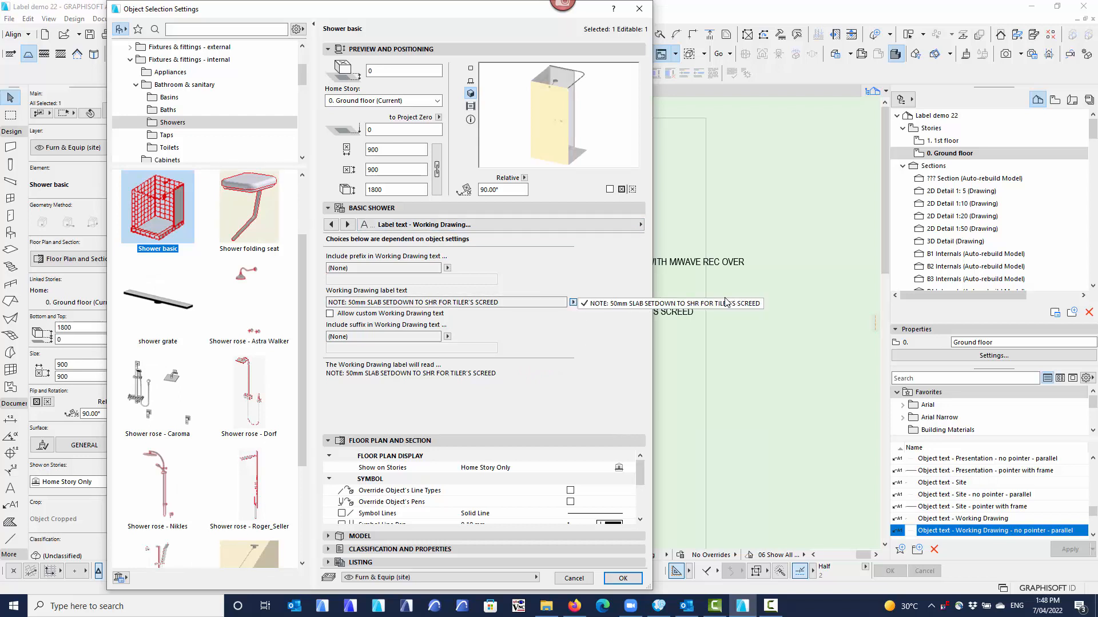
click(574, 306)
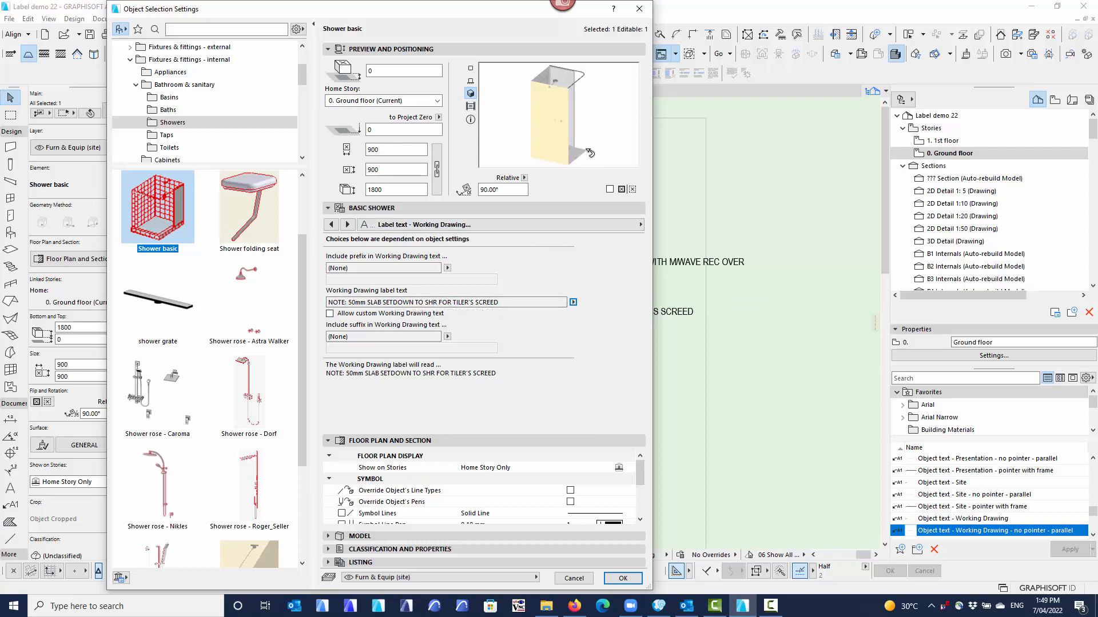
Turn on Show hob in the shower's Tile & hob settings.
click(498, 226)
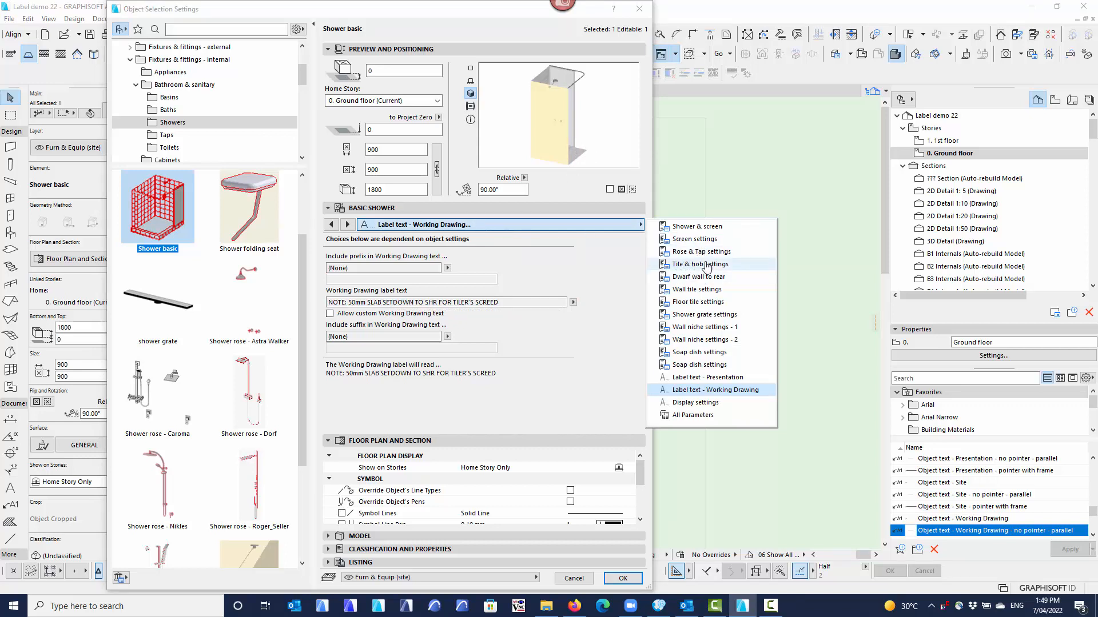
click(676, 266)
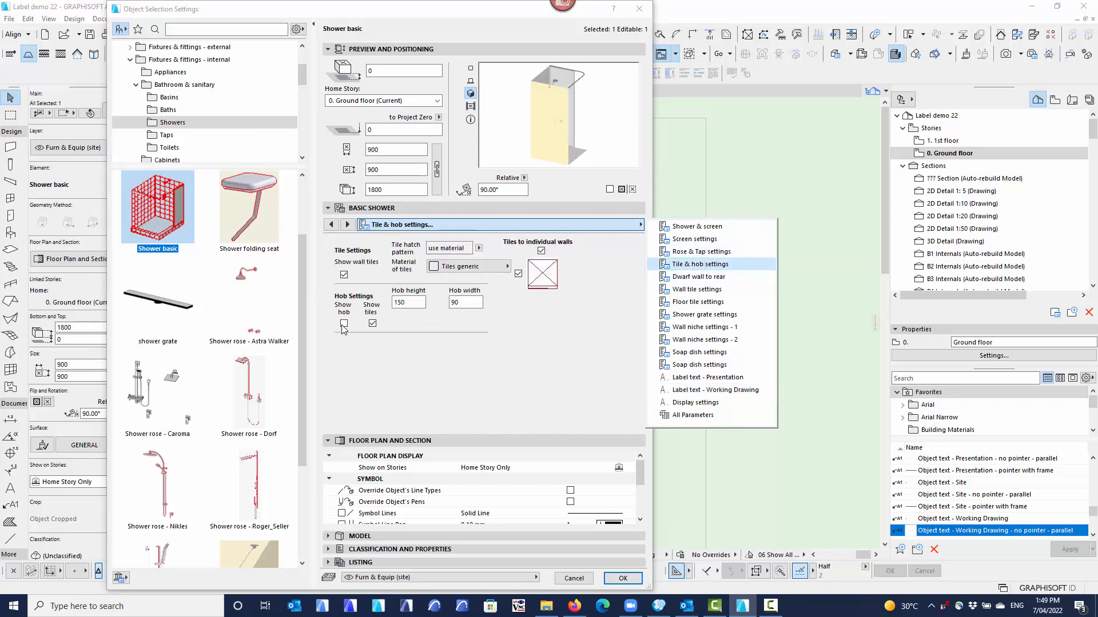
click(343, 328)
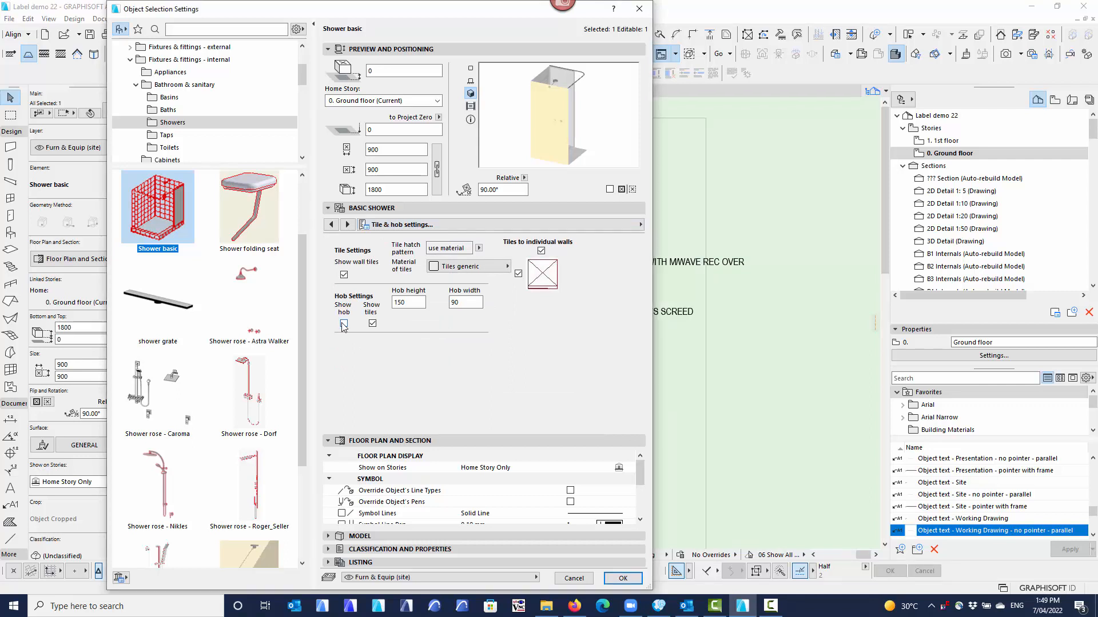
click(343, 325)
Check the shower's Working Drawing label text and its available choices, and apply the object settings.
click(521, 224)
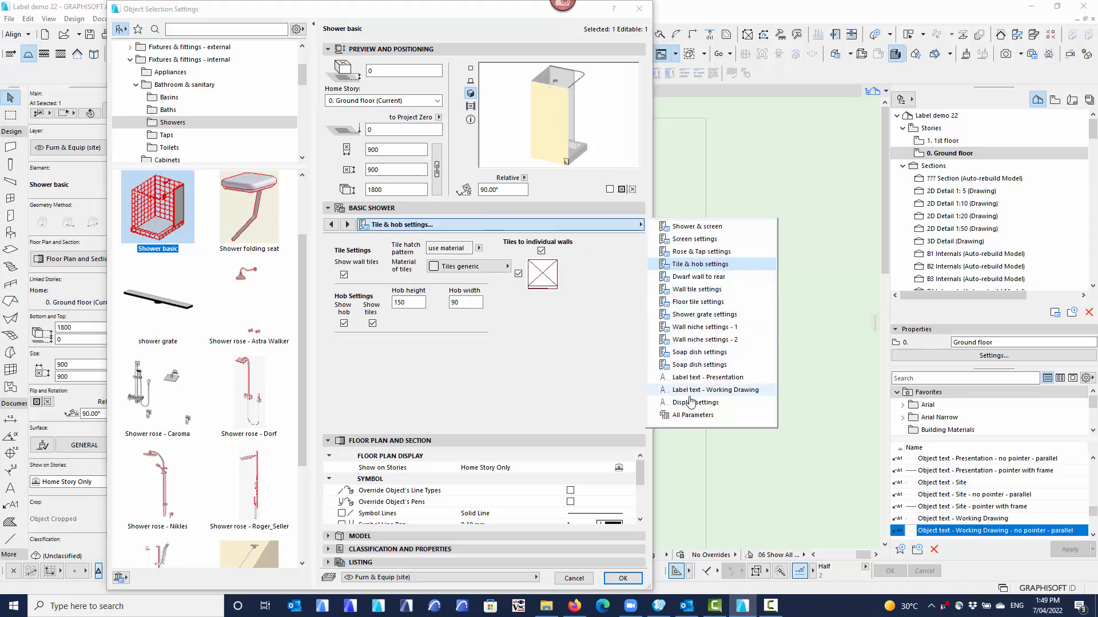
click(708, 391)
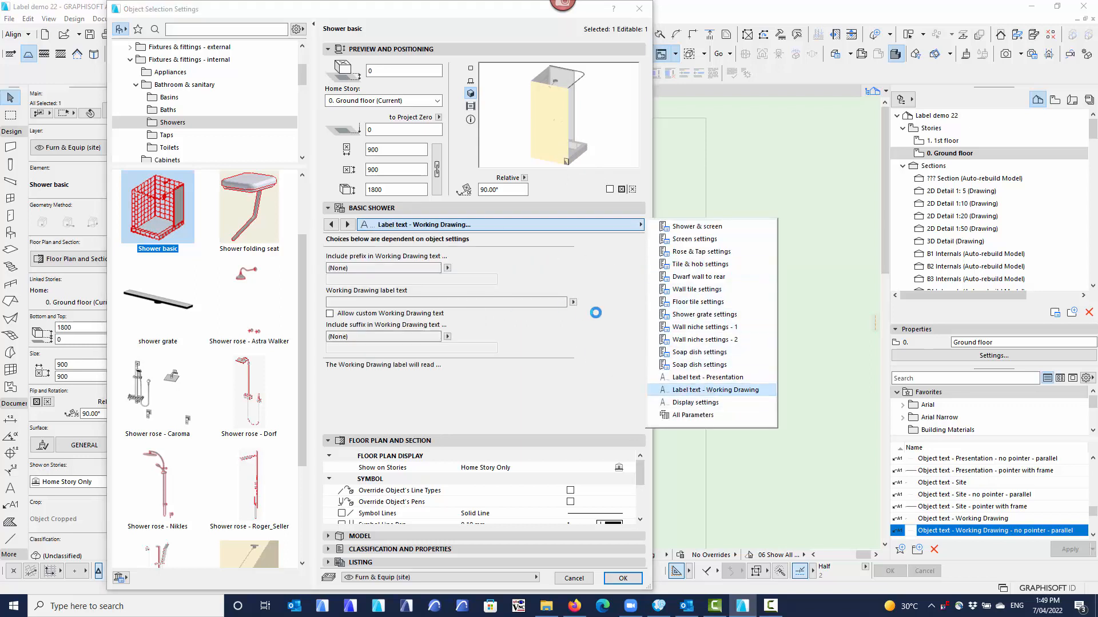
click(572, 303)
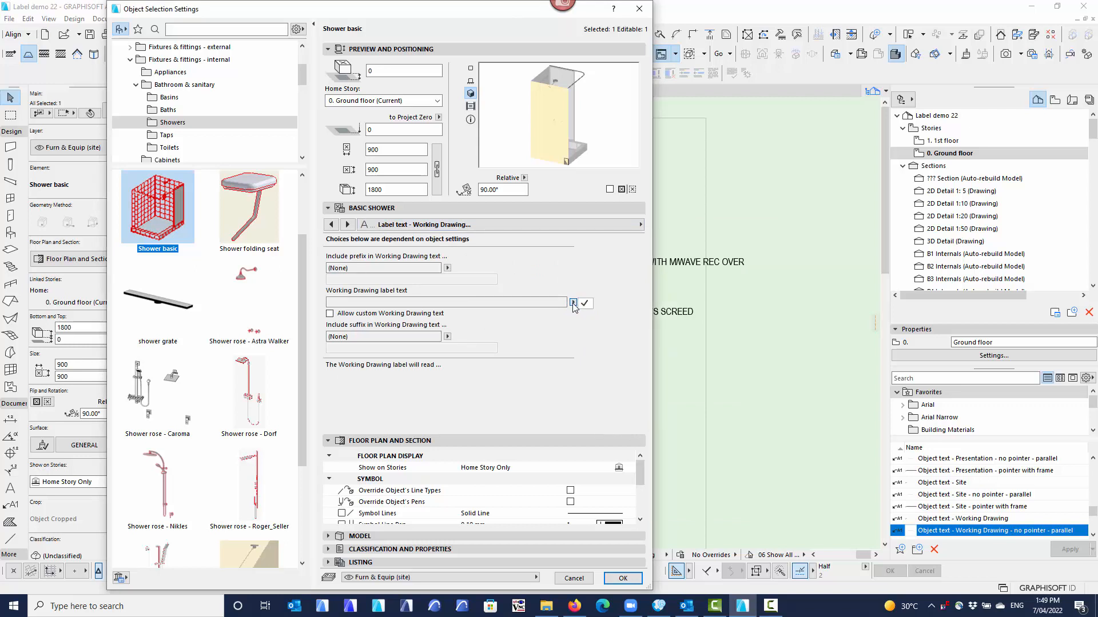
click(573, 304)
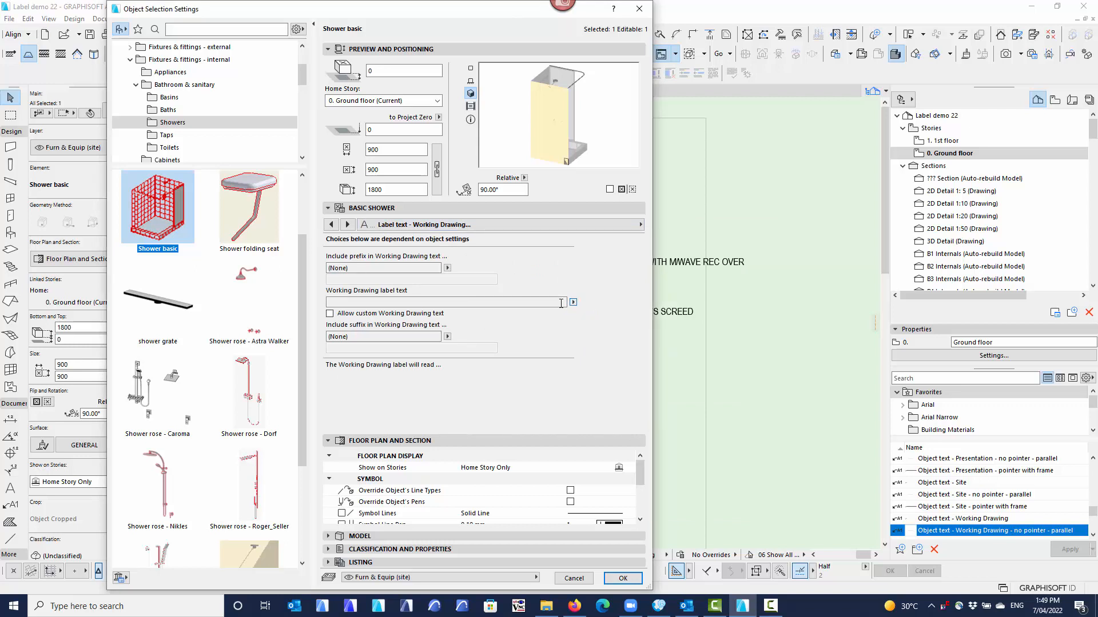
click(624, 579)
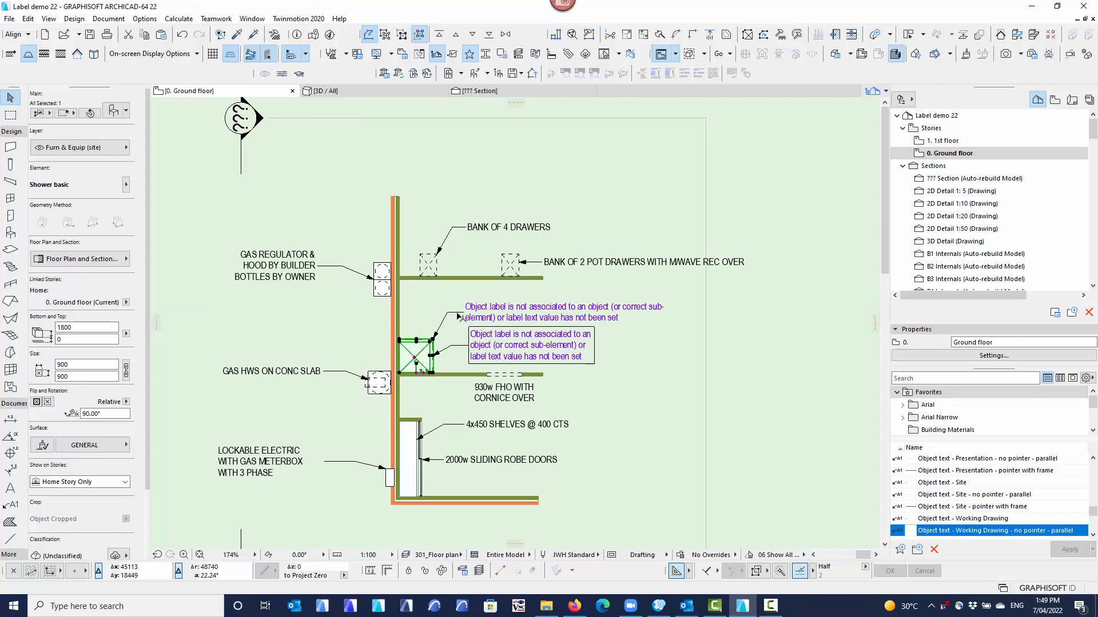
Turn off Show hob in the basic shower's Tile & hob settings and apply the object settings.
scroll(467, 350, up, 3)
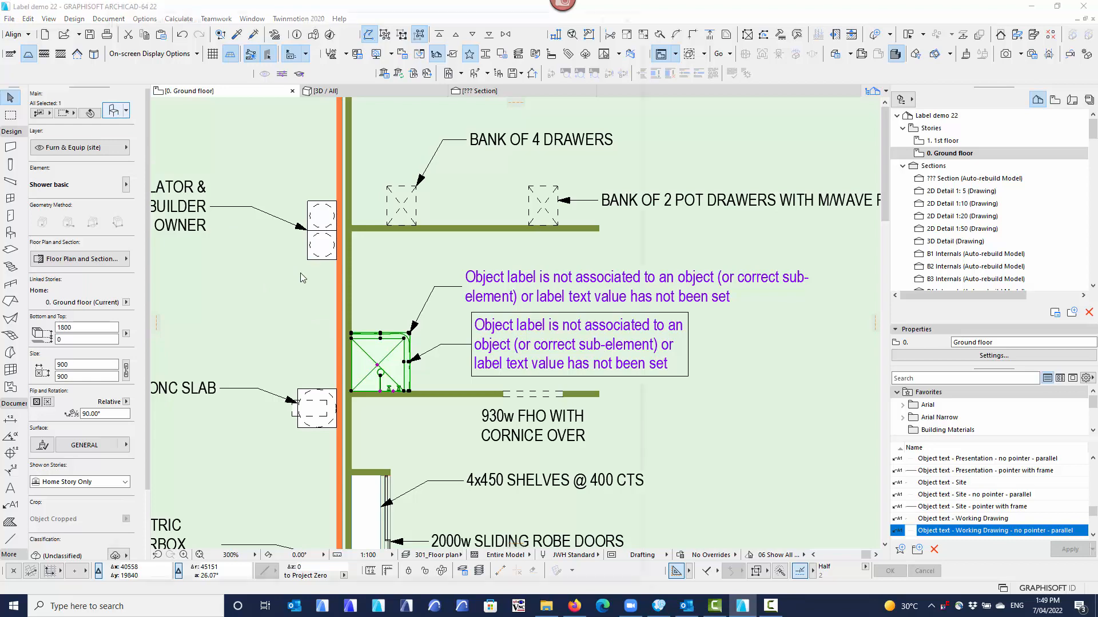
key(ctrl+t)
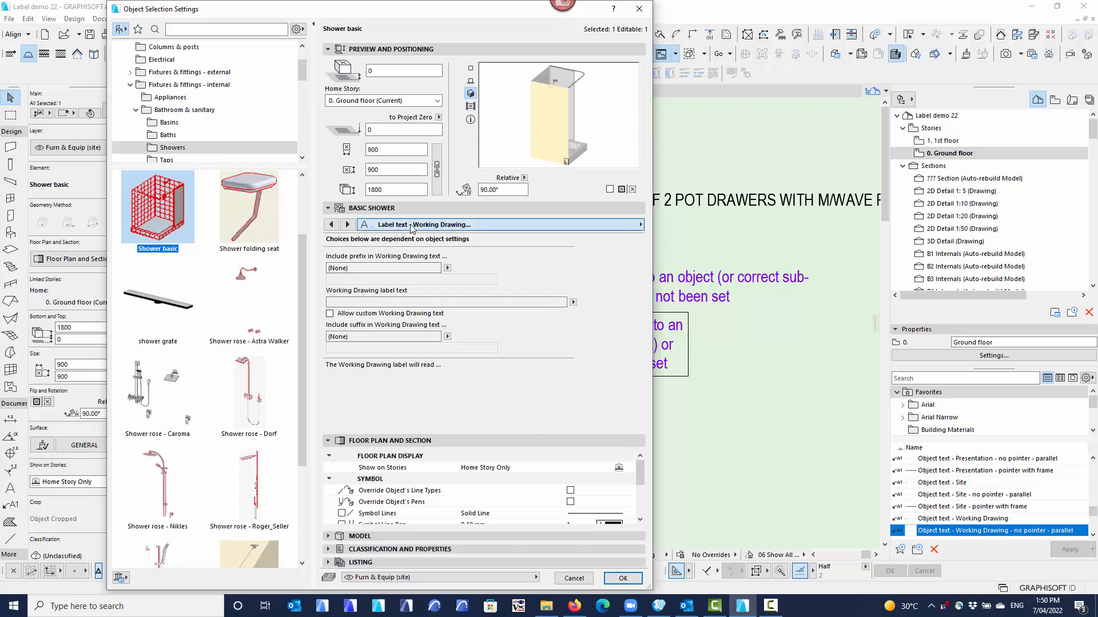
click(634, 225)
click(700, 264)
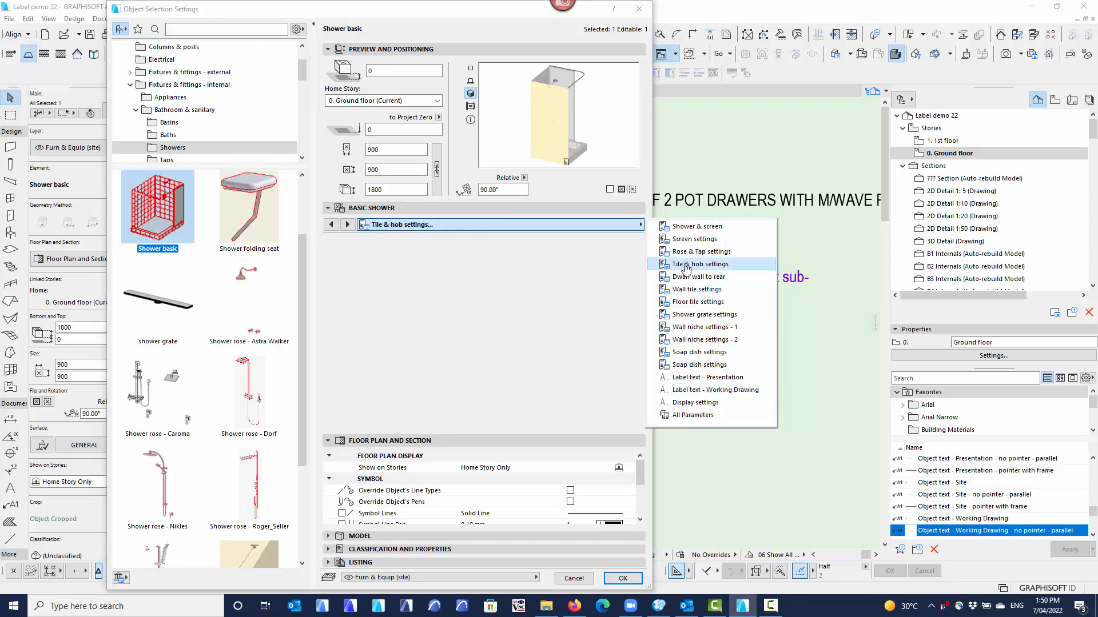
click(343, 323)
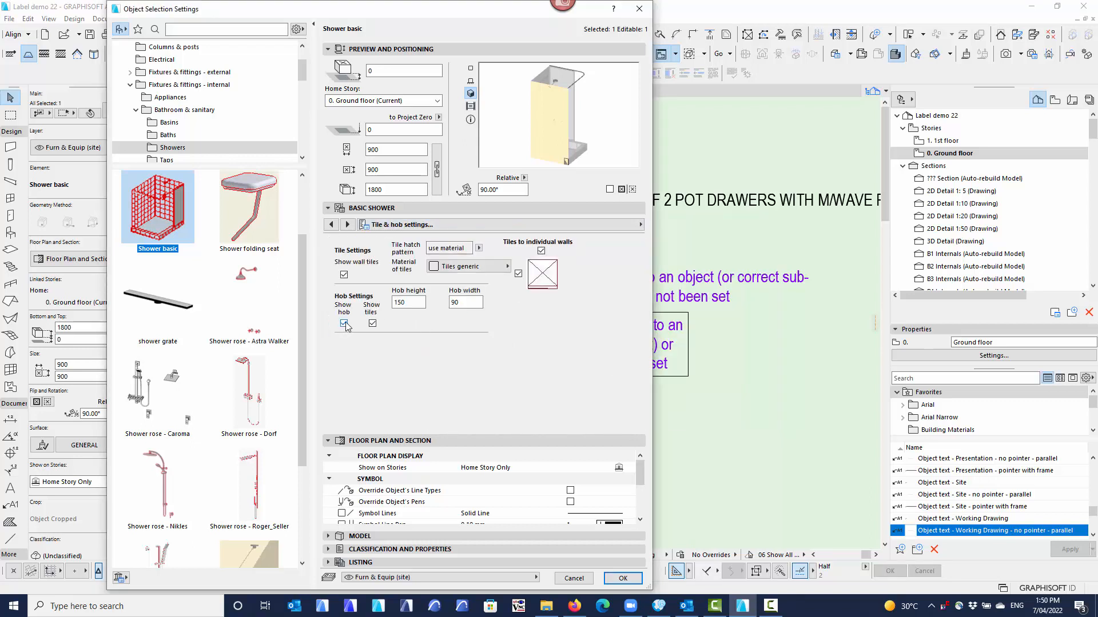
click(623, 579)
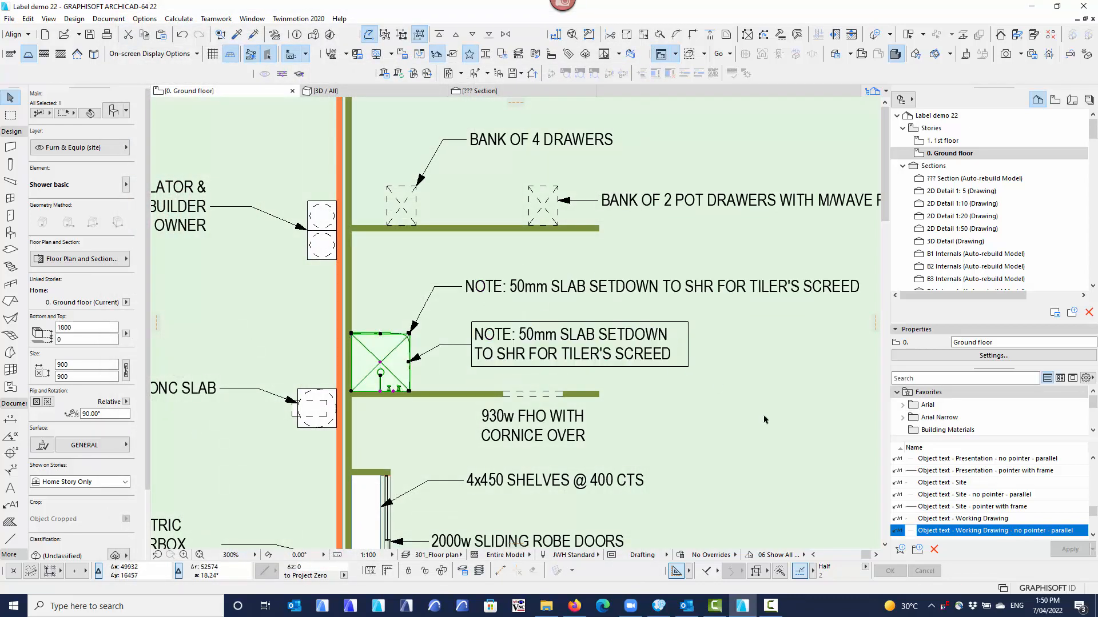
Inspect the two shower labels, selecting the unframed slab setdown note and clearing the selection.
middle_drag(709, 399, 636, 403)
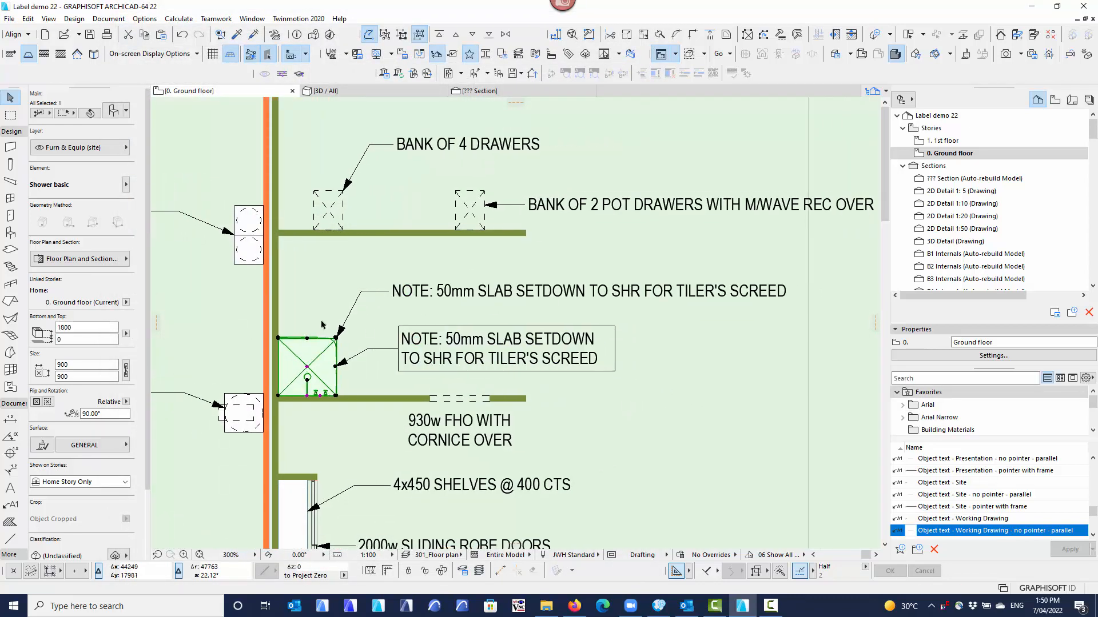
click(424, 296)
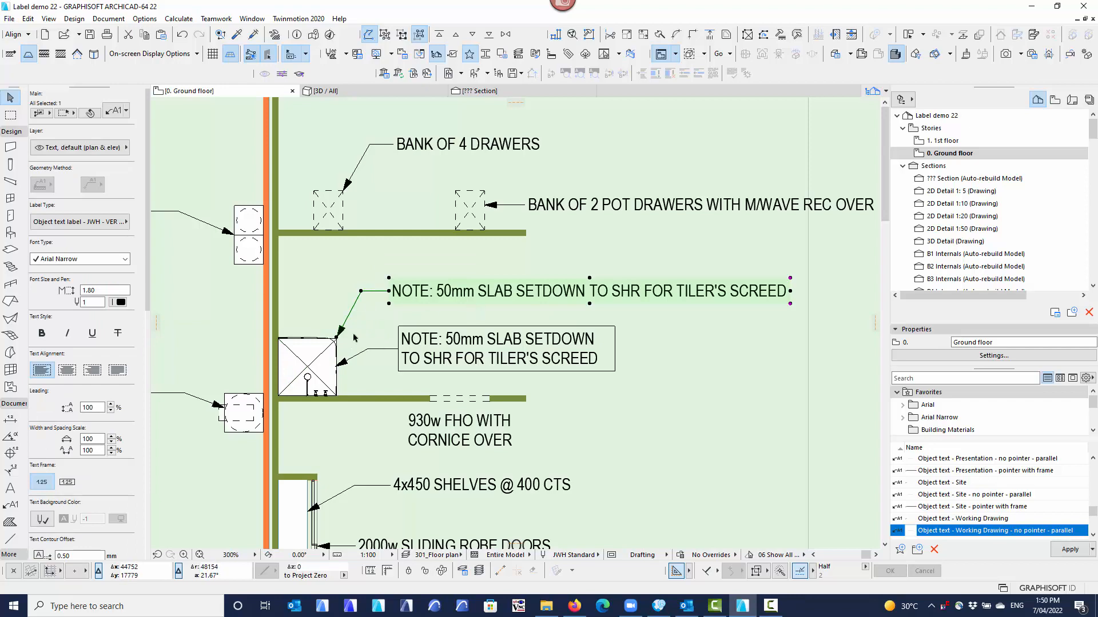
click(377, 317)
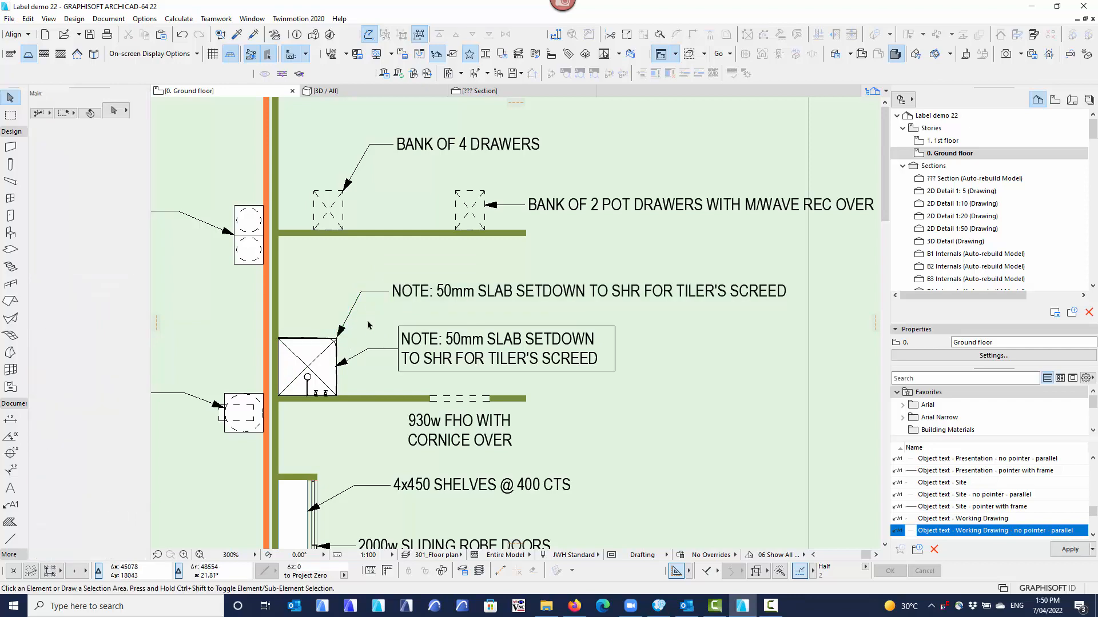
scroll(370, 325, down, 3)
middle_drag(371, 332, 388, 319)
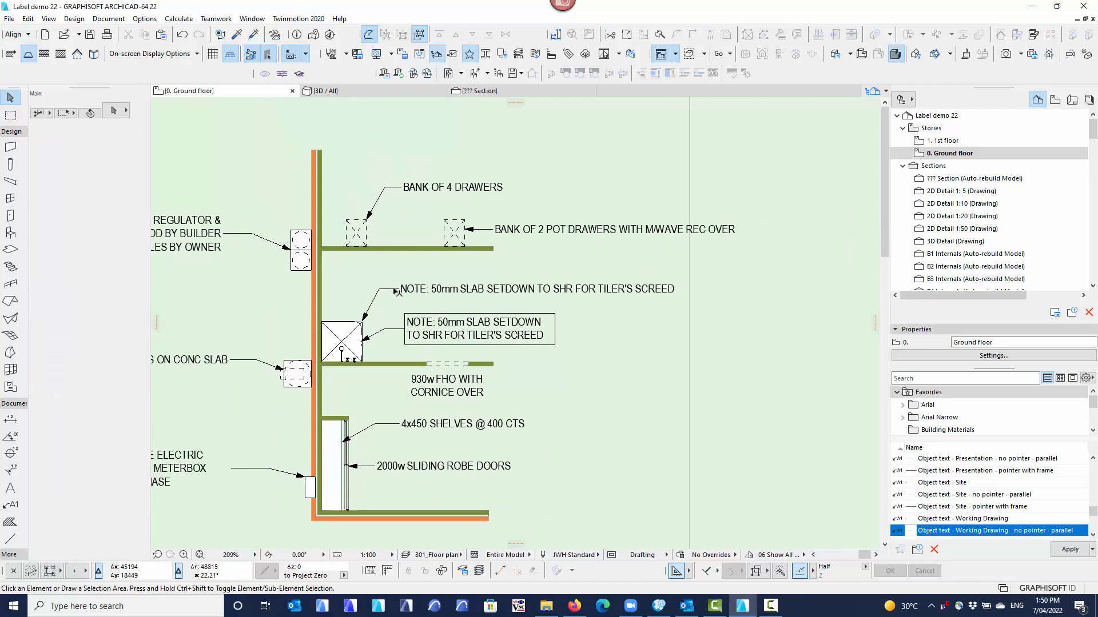
click(395, 291)
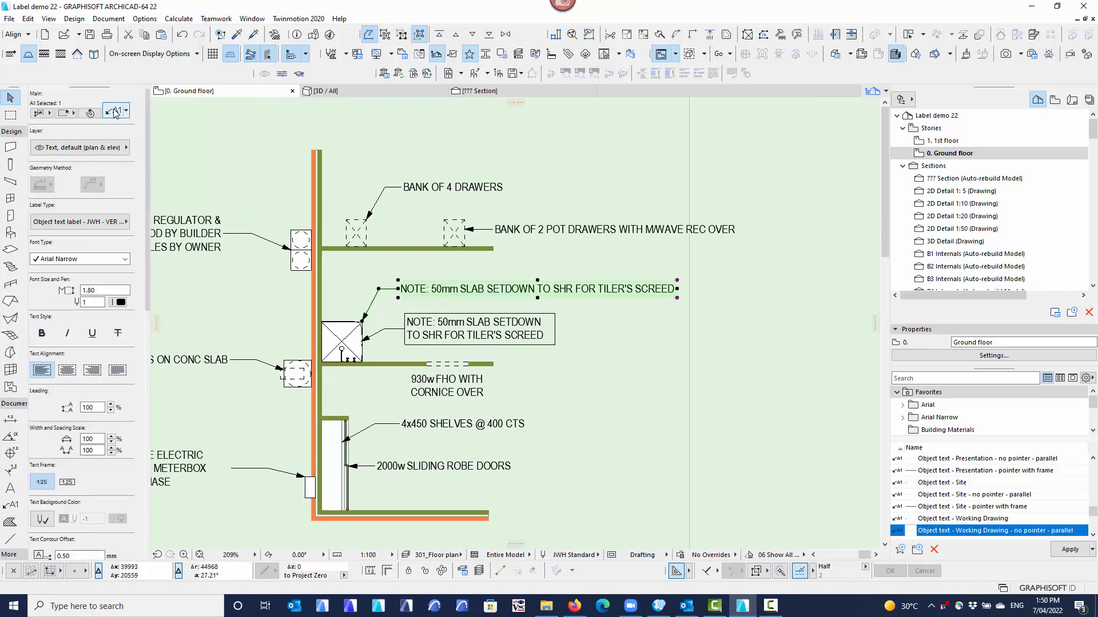
key(Escape)
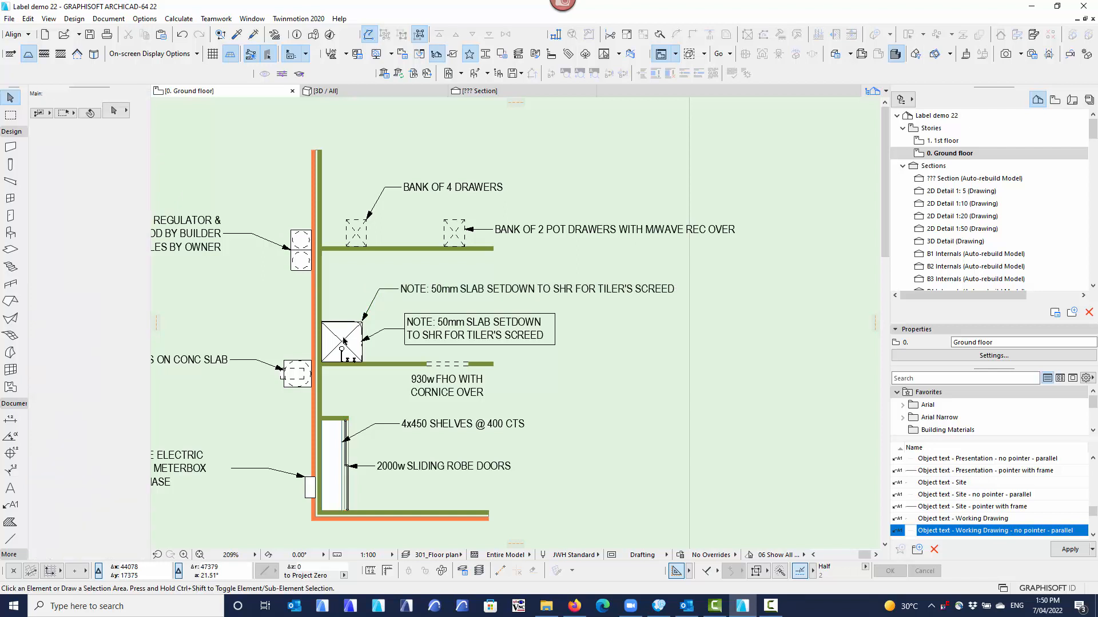
Select the basic shower and open its object settings to check the Tile & hob settings.
click(348, 335)
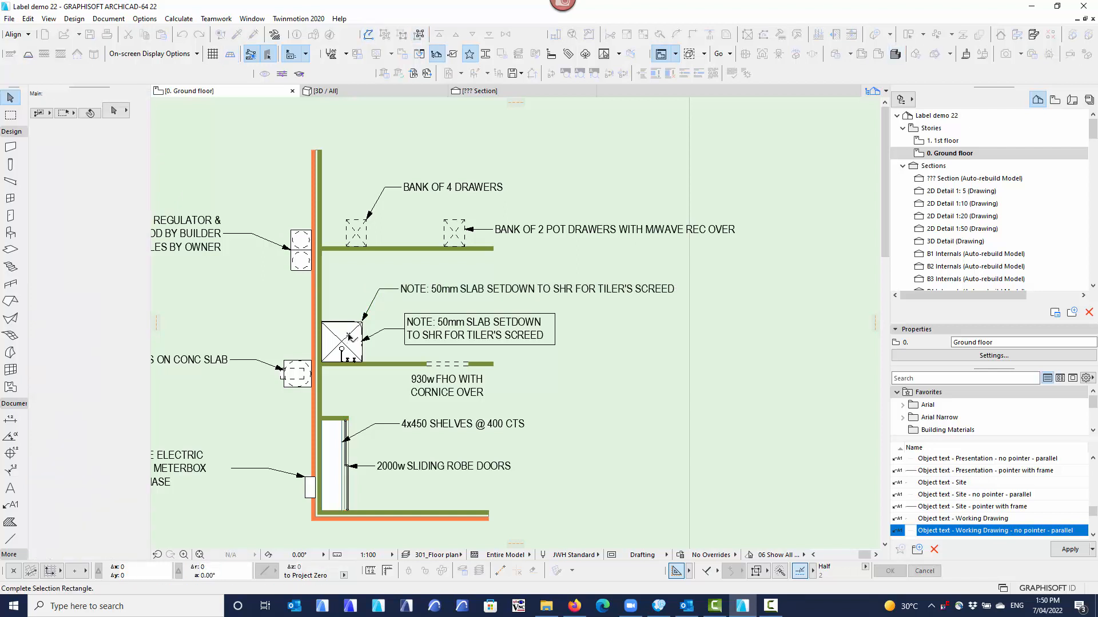
click(365, 328)
click(114, 116)
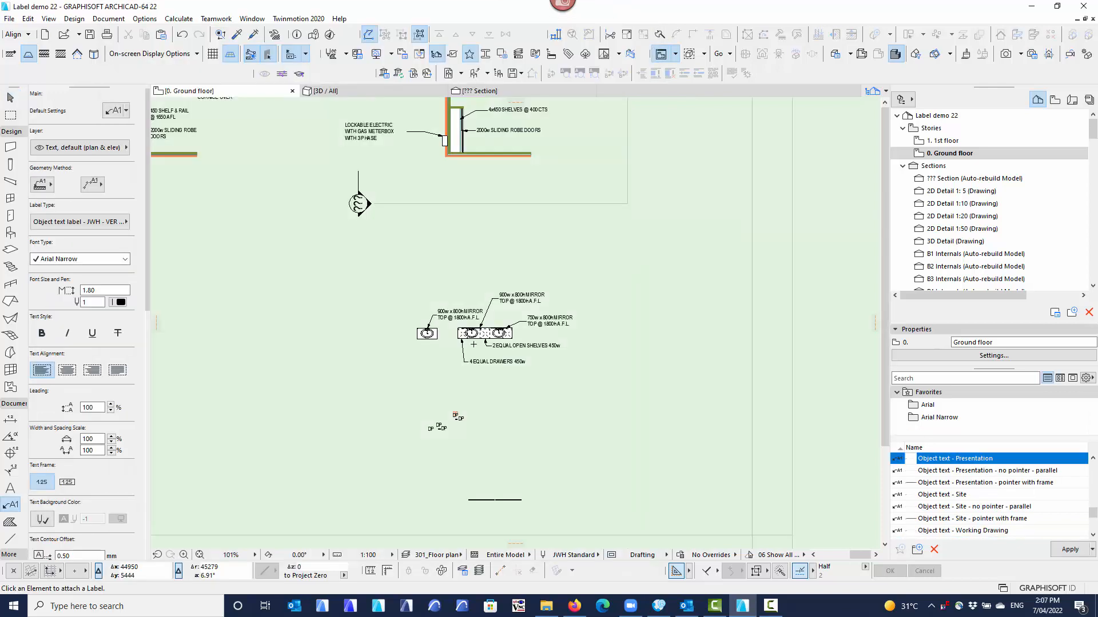
Move the black DP label above the upper downpipe up and to its left, and select the downpipe to check it.
scroll(436, 417, up, 5)
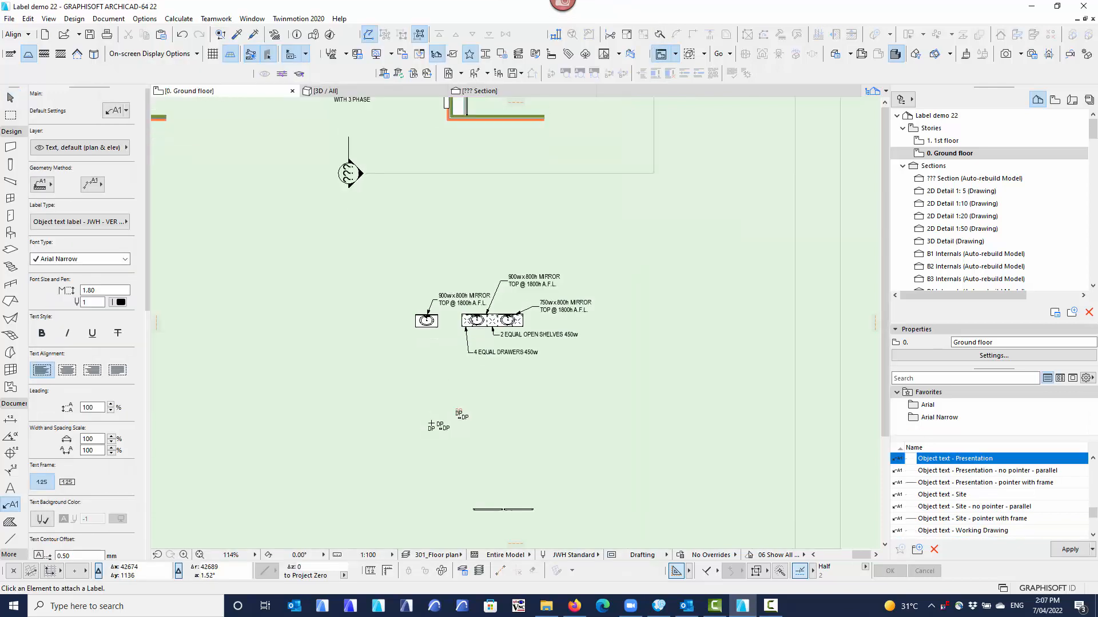
scroll(436, 417, up, 5)
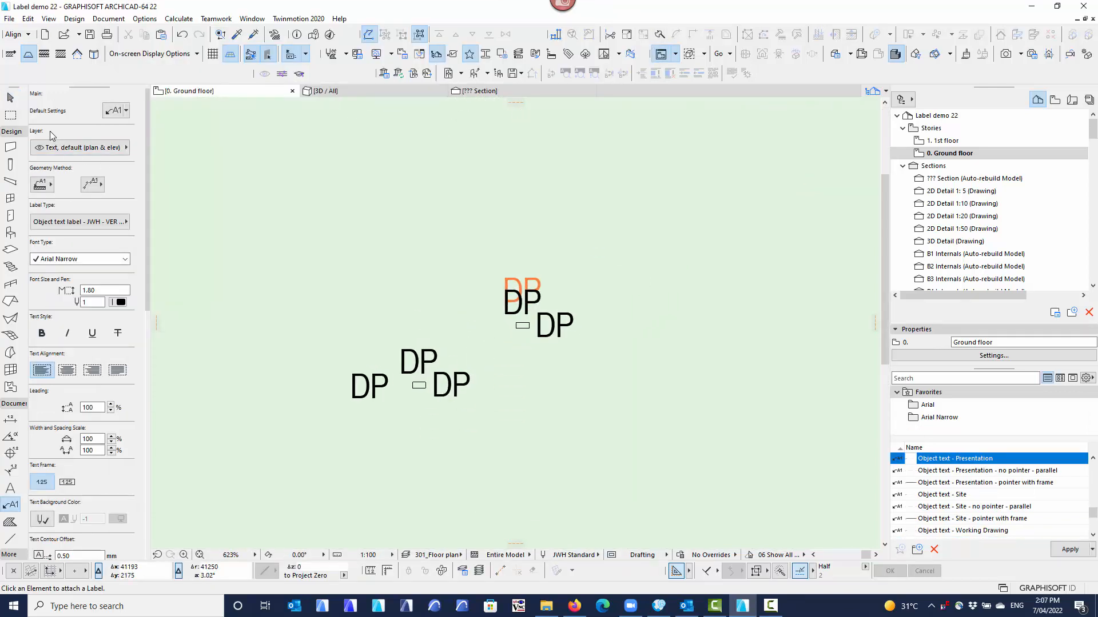
click(10, 97)
click(522, 330)
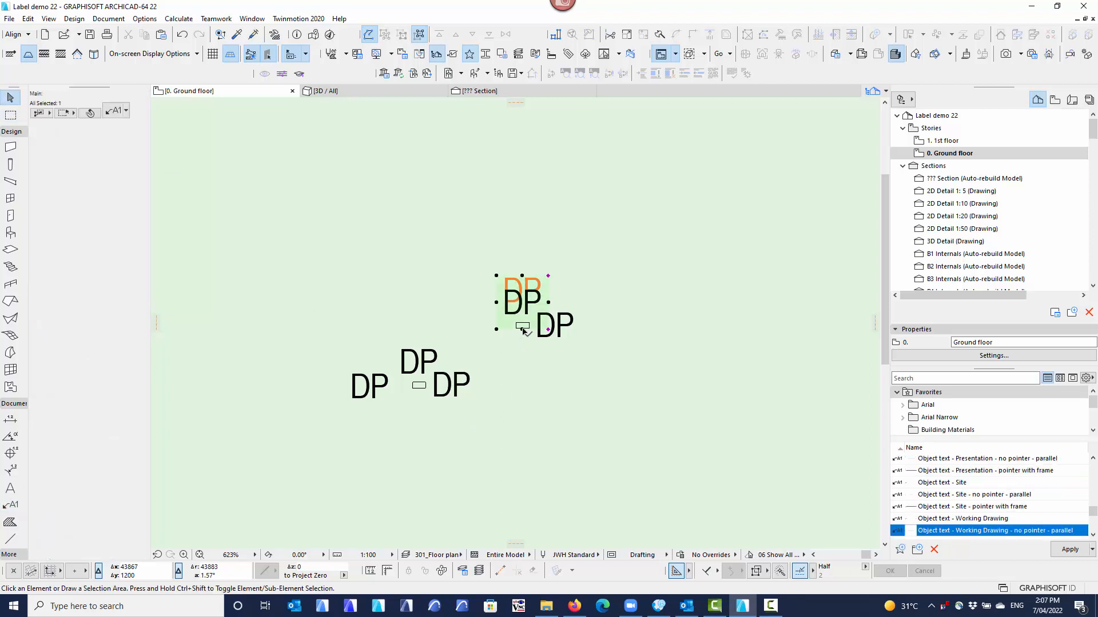
click(475, 303)
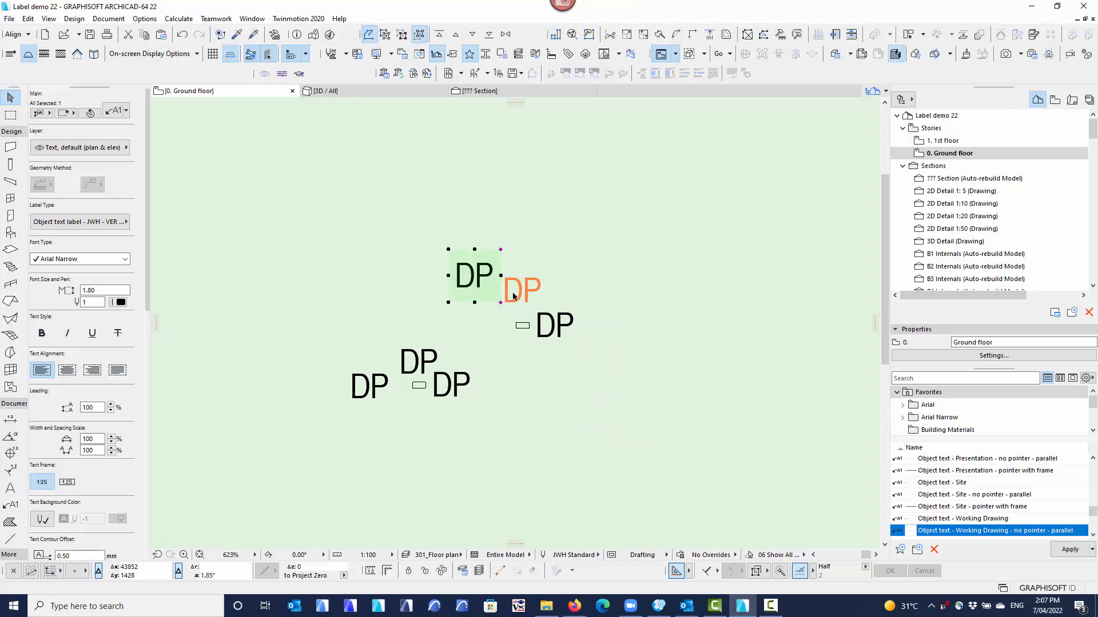
click(535, 293)
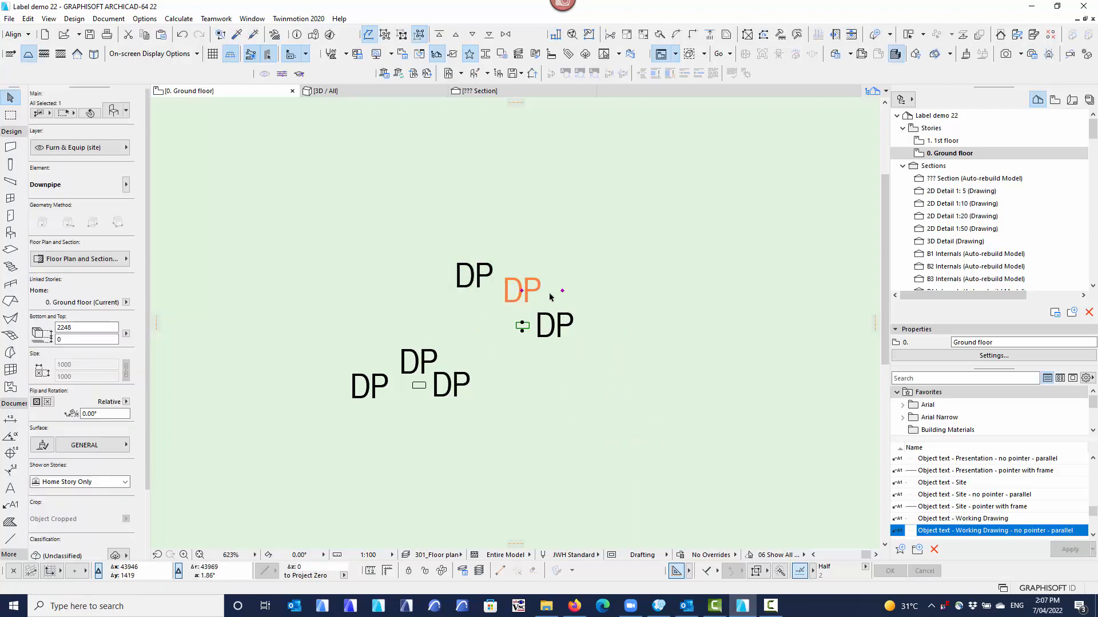
click(509, 407)
Delete the three DP labels around the lower downpipe.
click(420, 389)
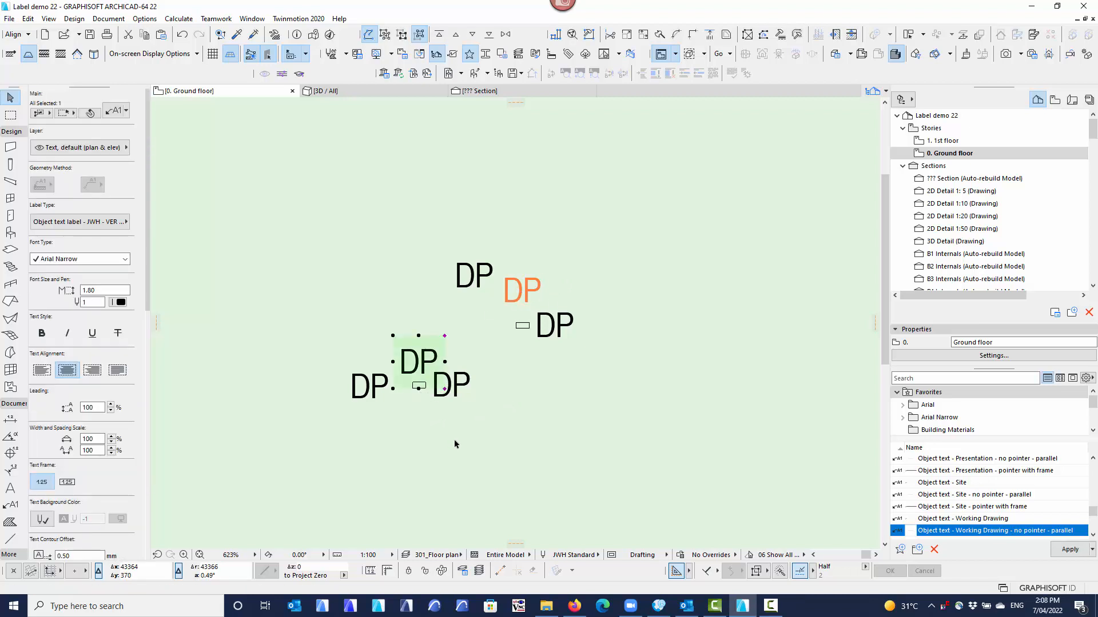
key(Delete)
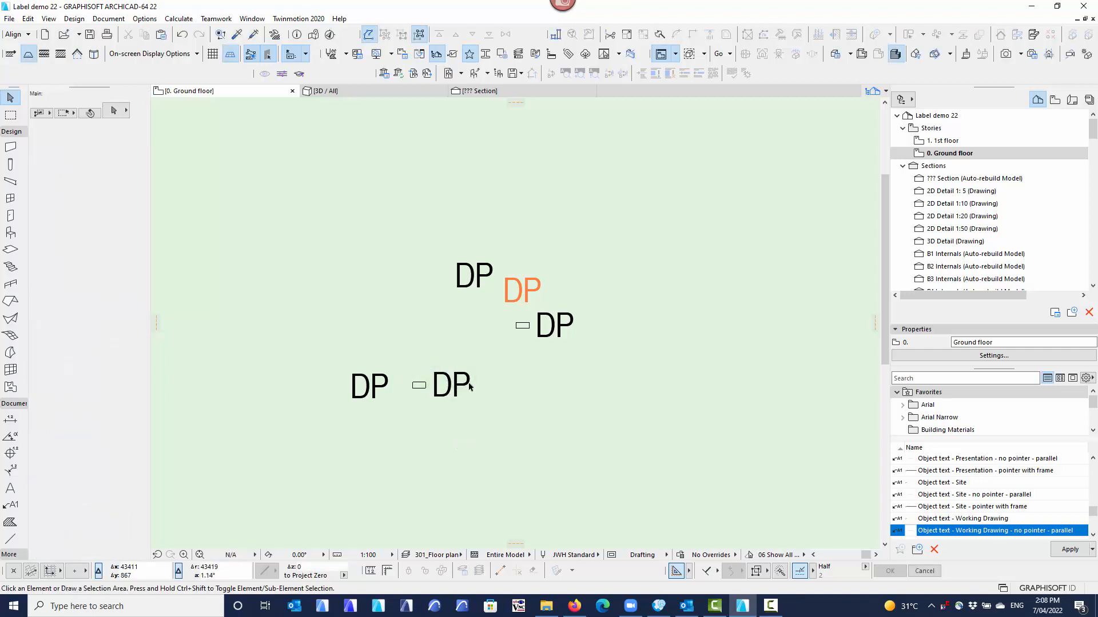
click(378, 382)
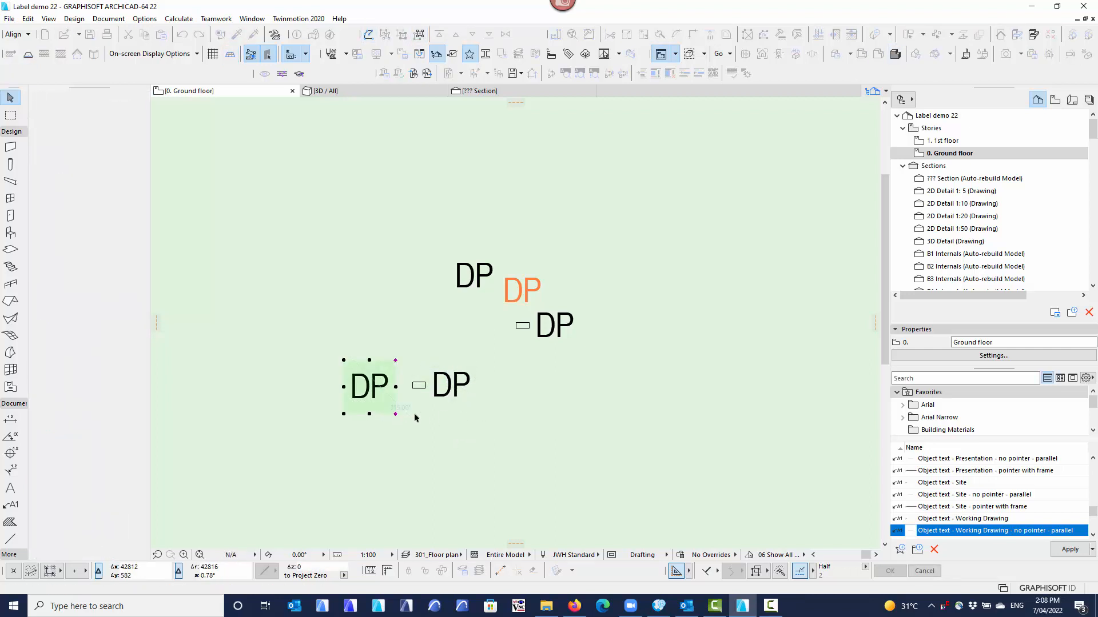
key(Delete)
click(452, 350)
click(493, 408)
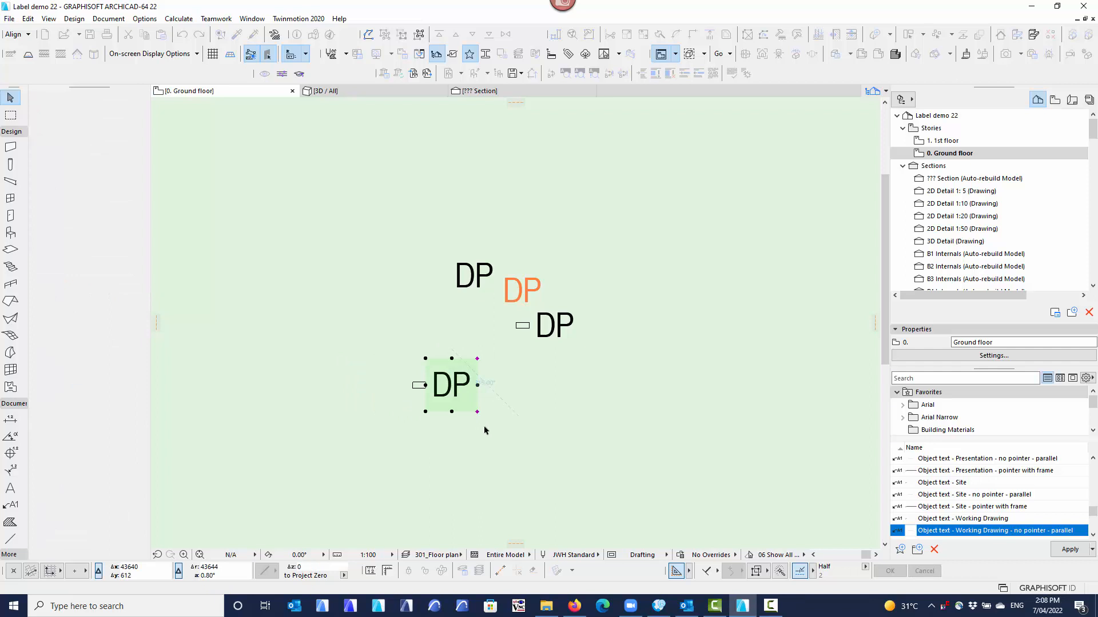
key(Delete)
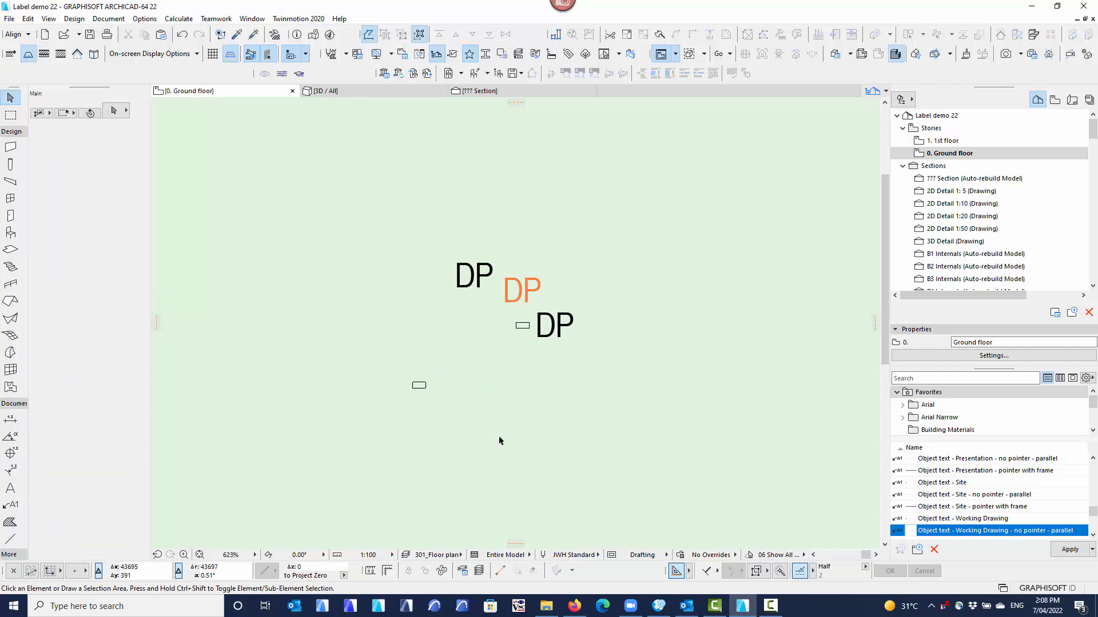
Pick up the settings of the black DP label moved away from the upper downpipe for the Label tool.
click(454, 293)
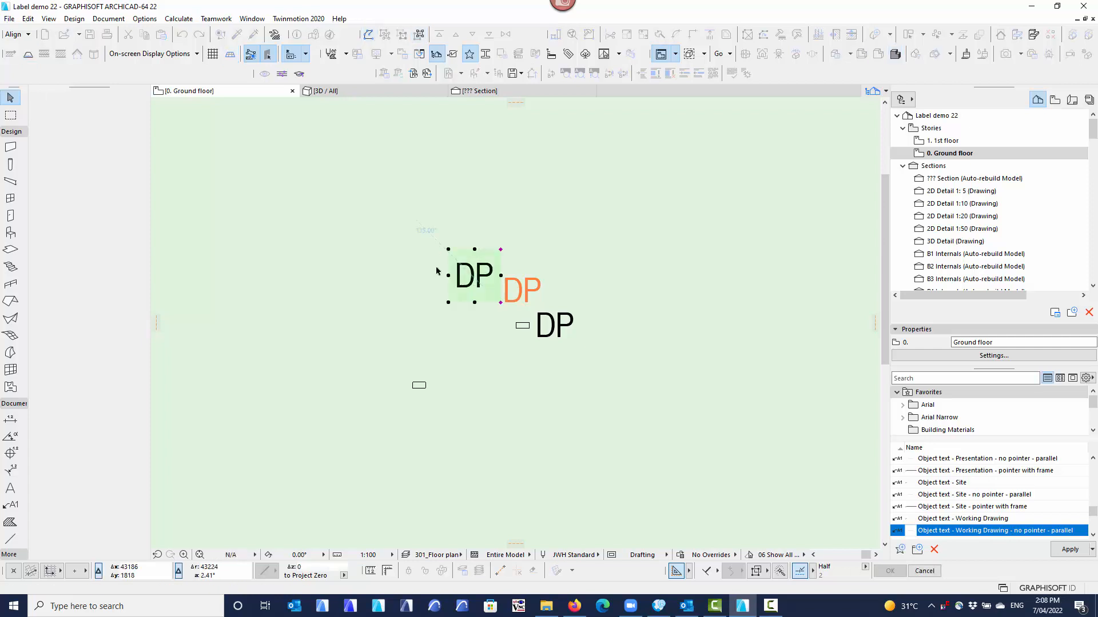
click(452, 306)
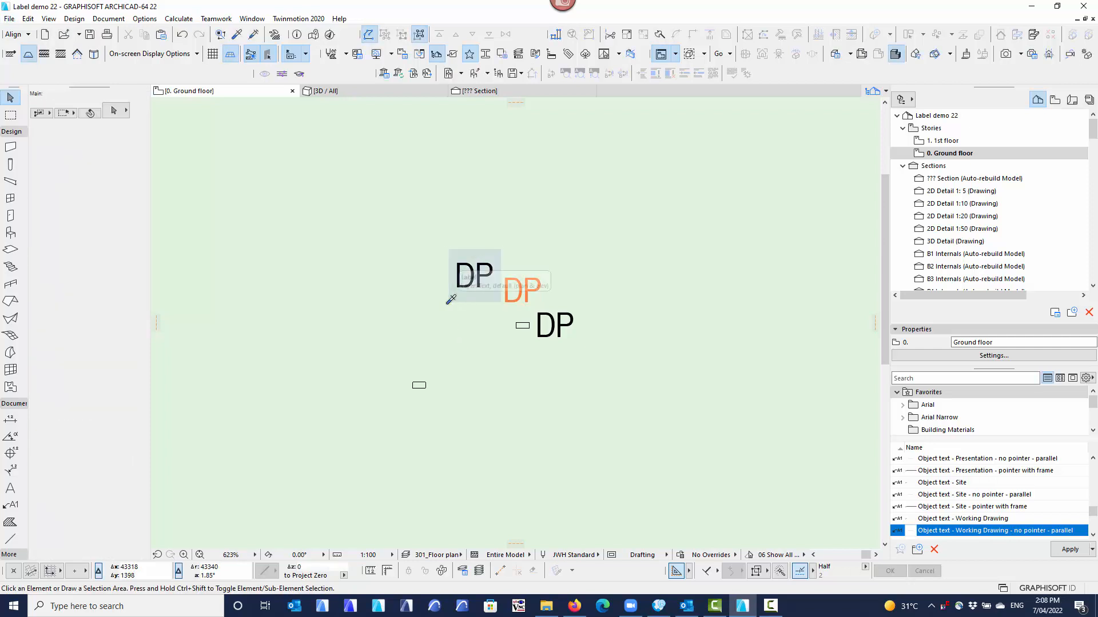
alt+click(451, 299)
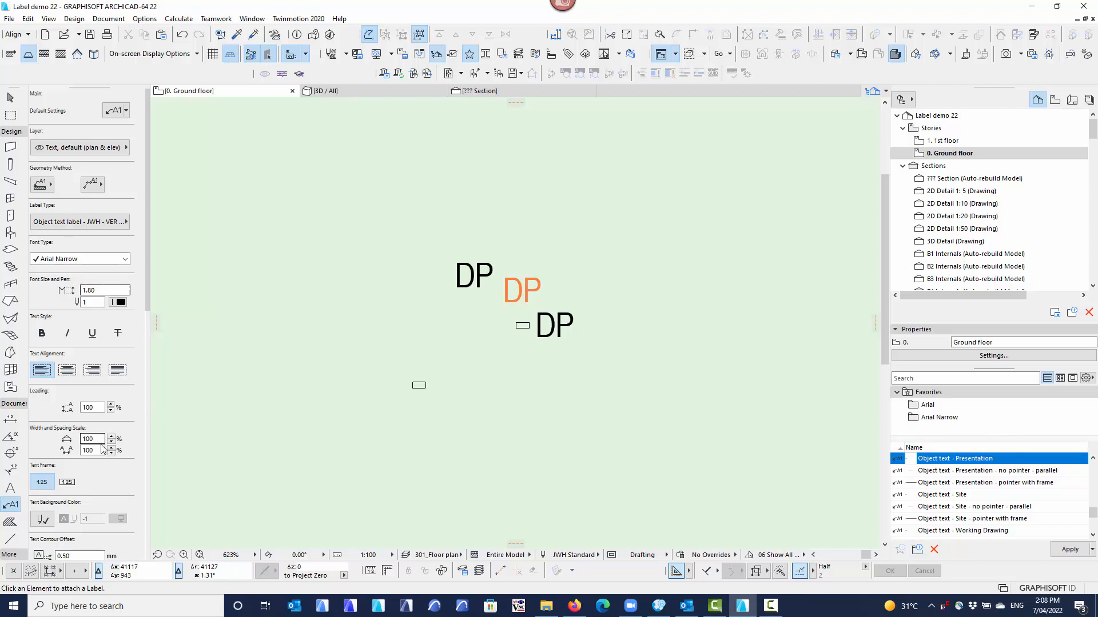
Review the default label's marker settings and change Marker or Label Rotation to the second-last orientation option.
scroll(76, 484, down, 10)
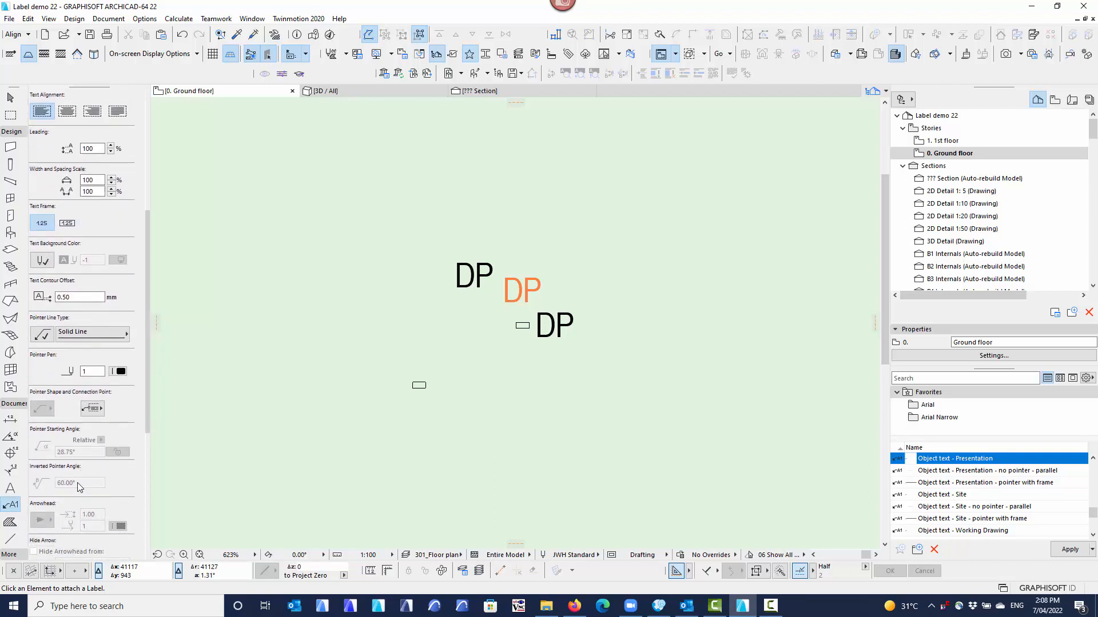
scroll(76, 485, down, 3)
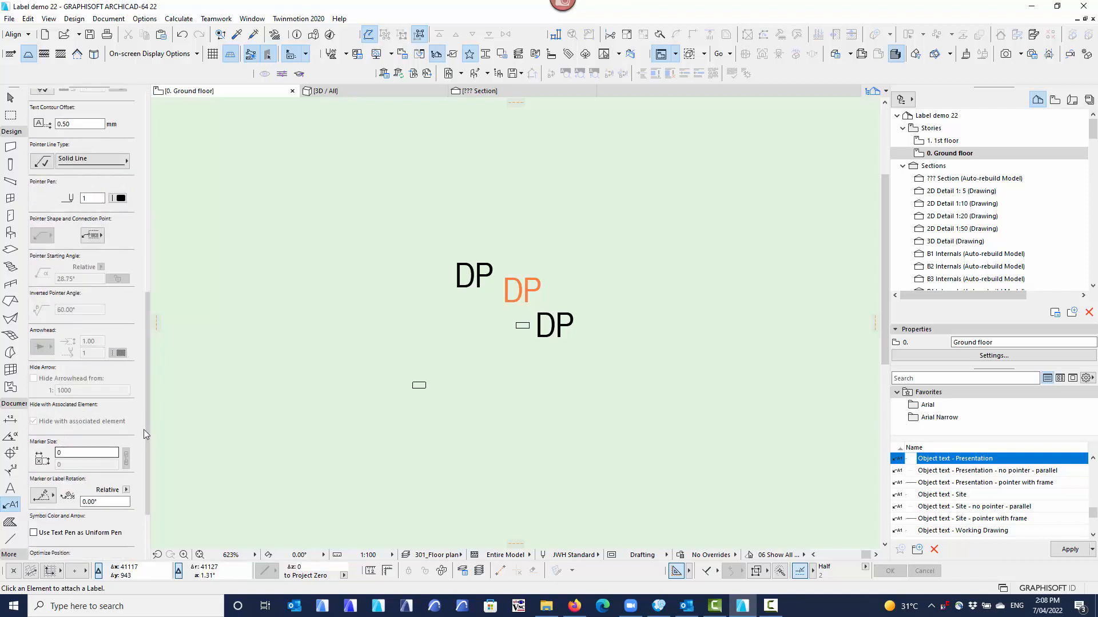
click(64, 452)
scroll(81, 400, up, 10)
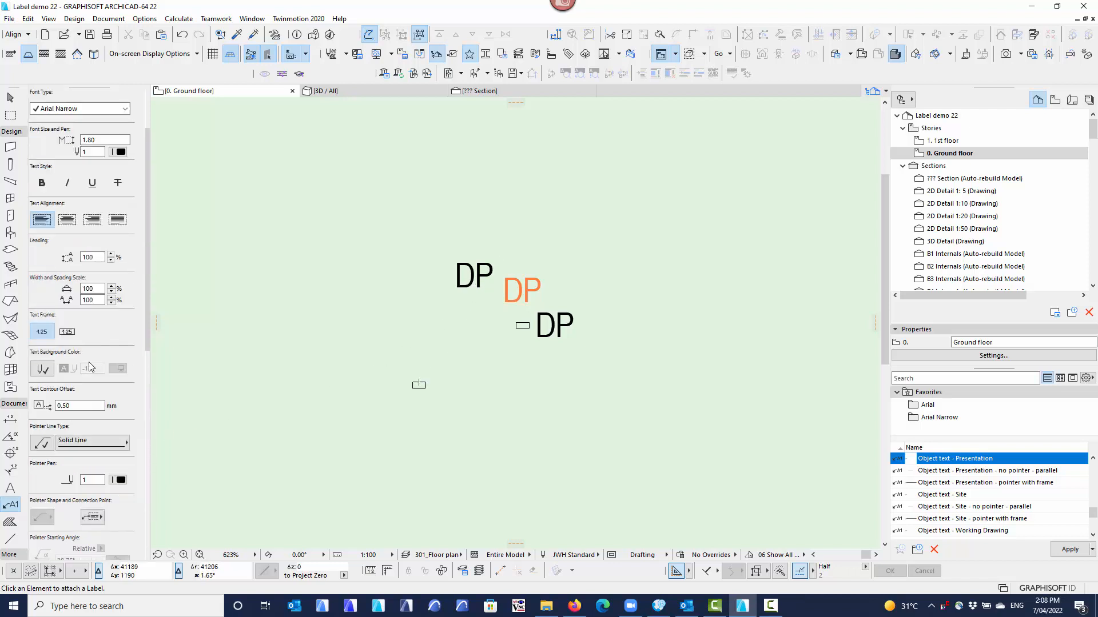
scroll(81, 400, down, 10)
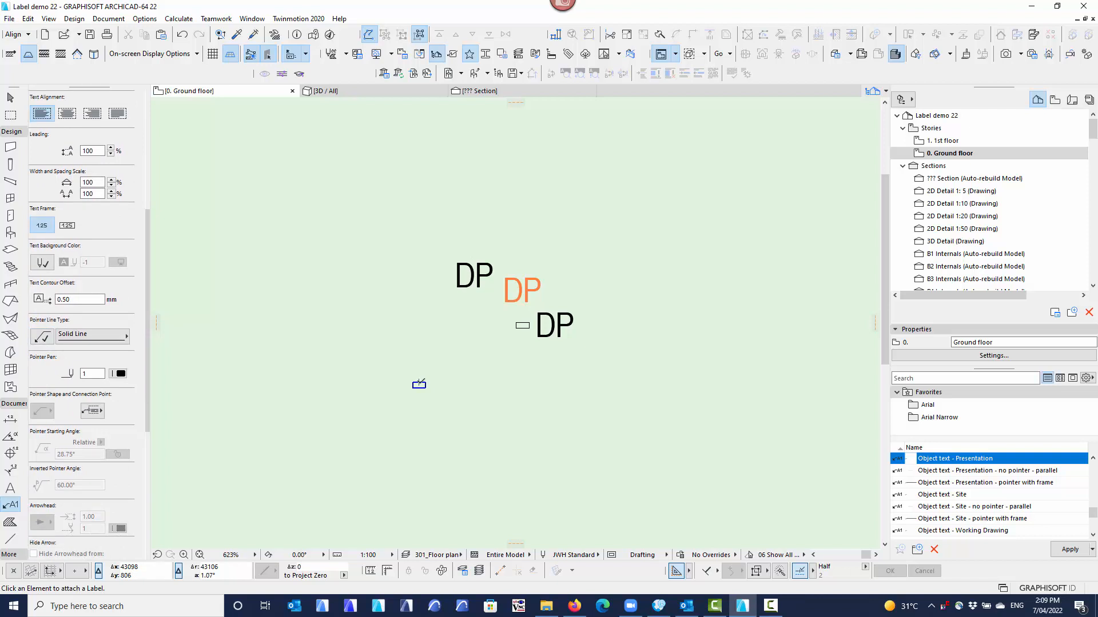
scroll(94, 477, down, 15)
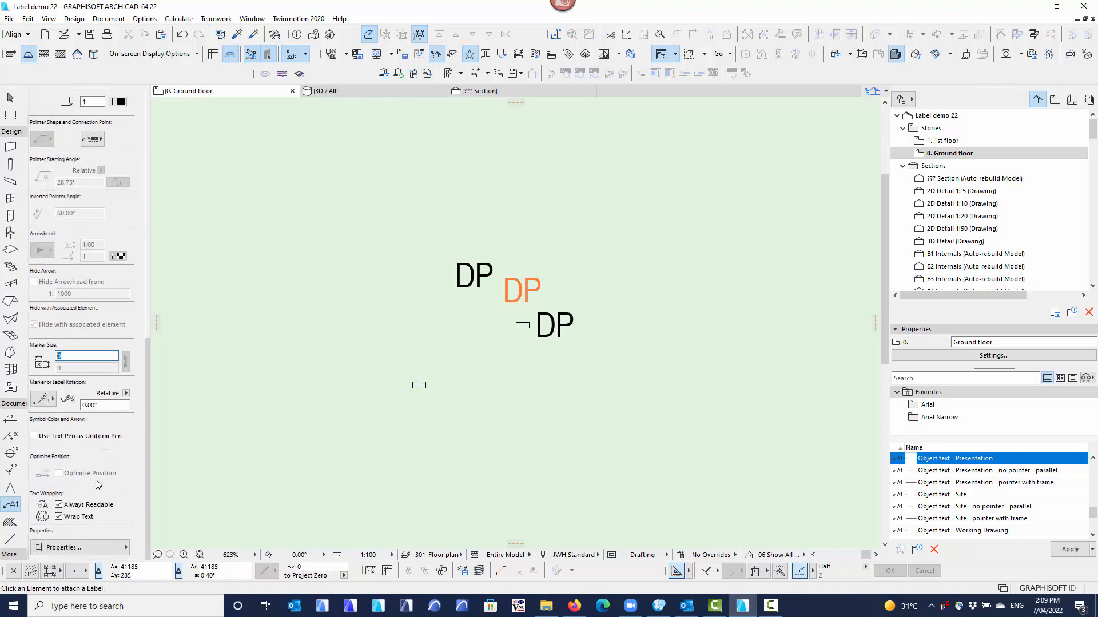
click(44, 400)
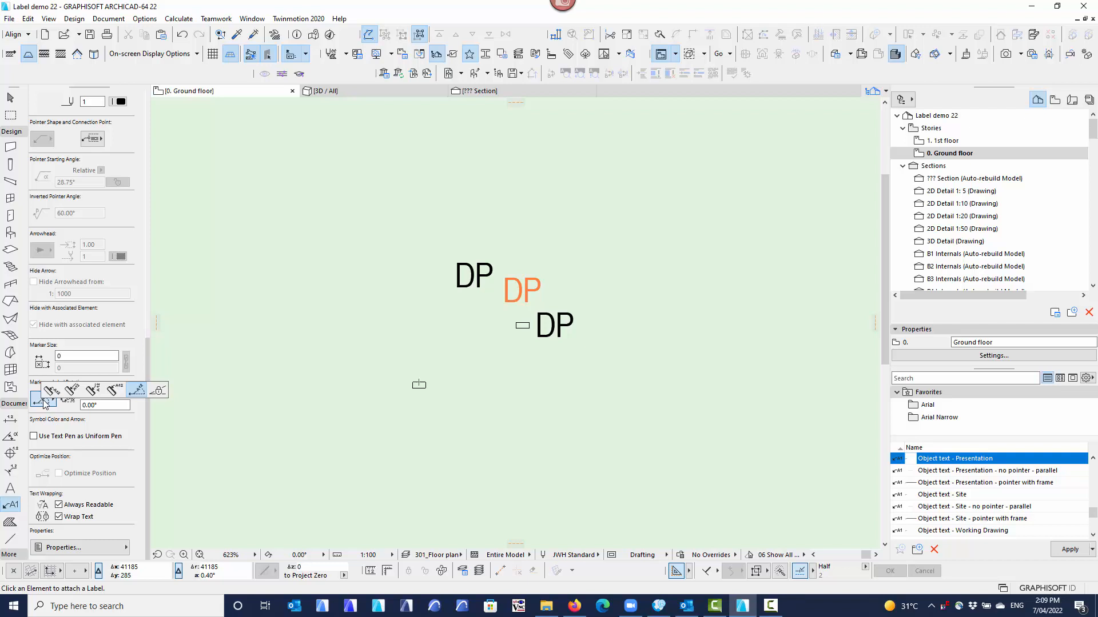
click(137, 391)
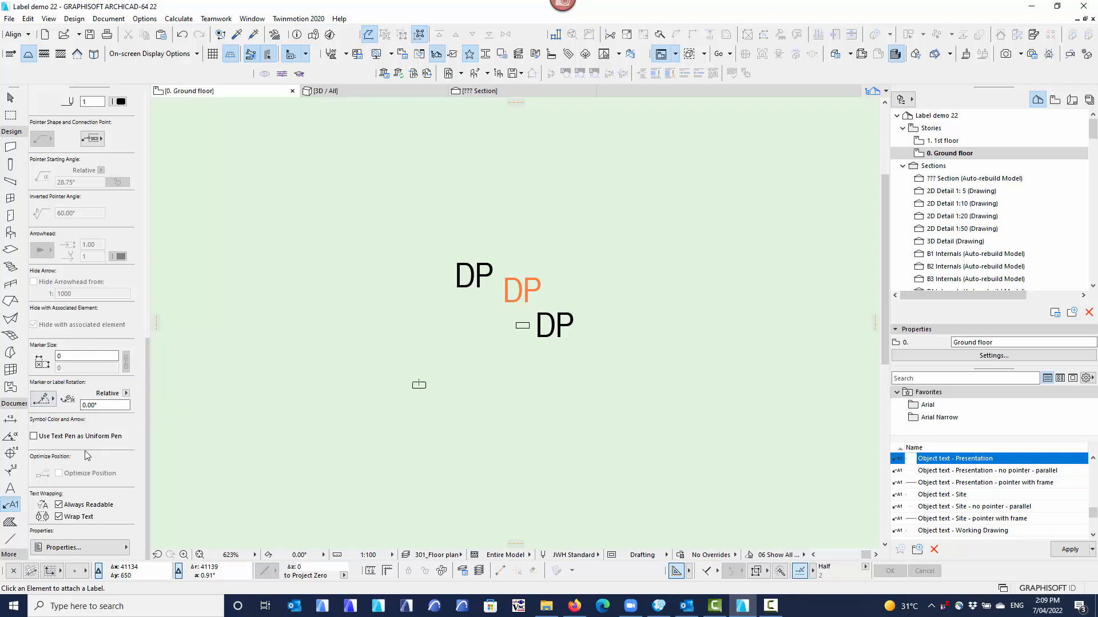
scroll(80, 439, up, 5)
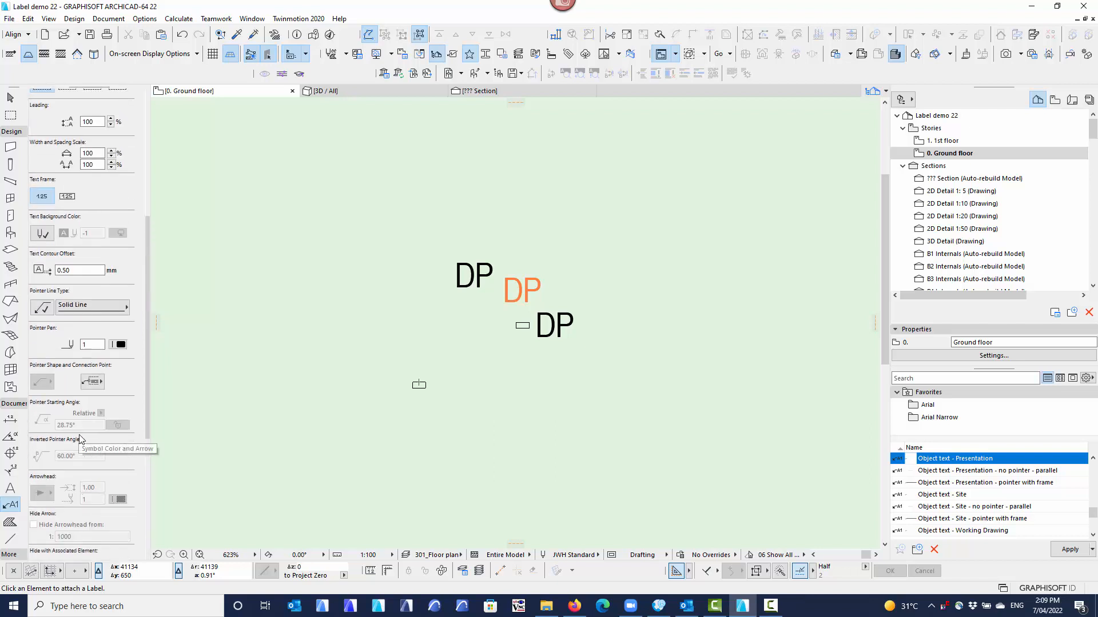
scroll(80, 439, down, 5)
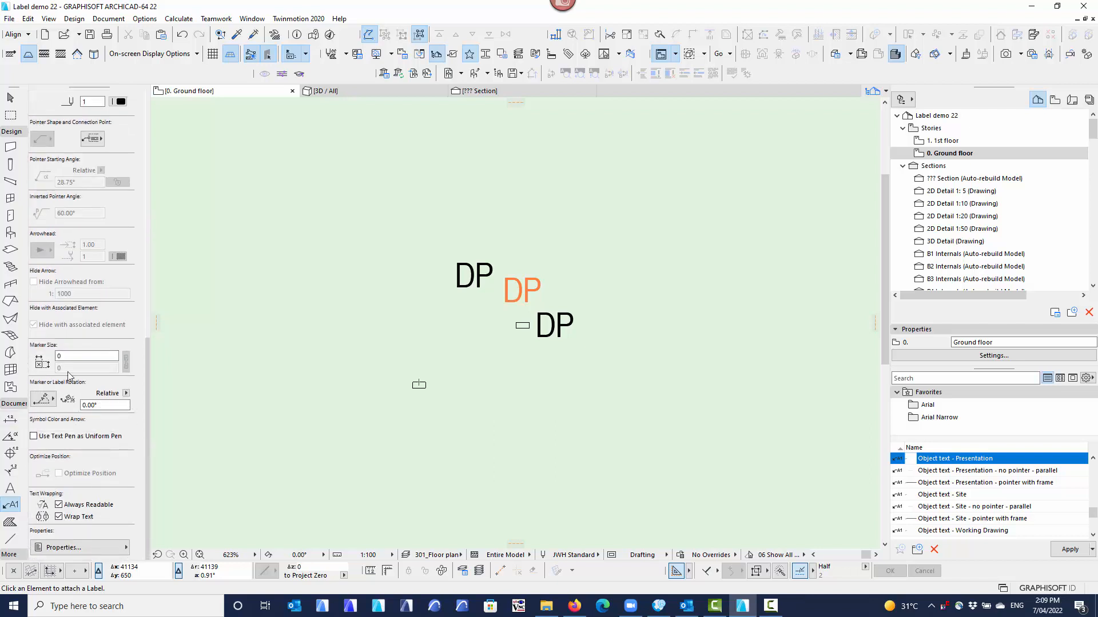
Set the default label's plain text anchor point to Bottom Center and label the lower downpipe above it, undoing the duplicate label.
scroll(128, 242, up, 10)
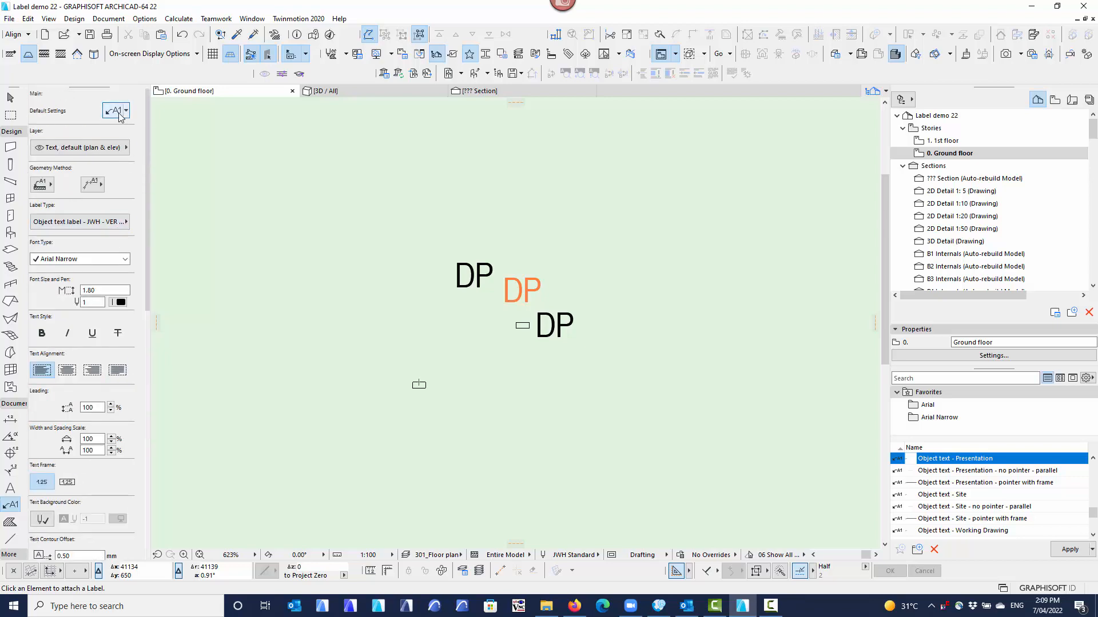
key(ctrl+t)
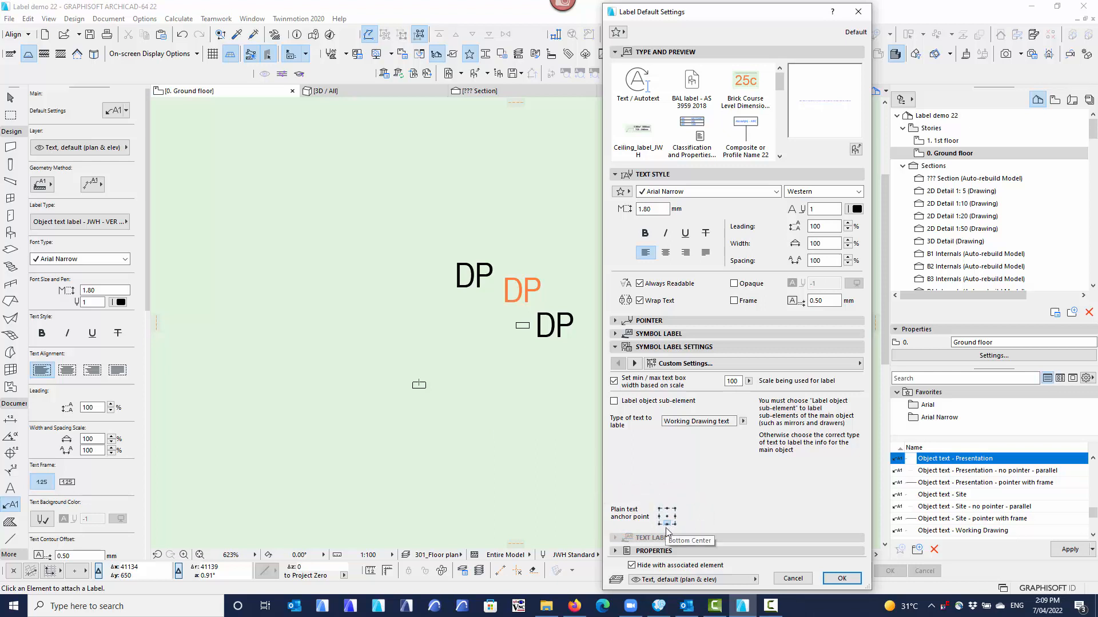
click(841, 579)
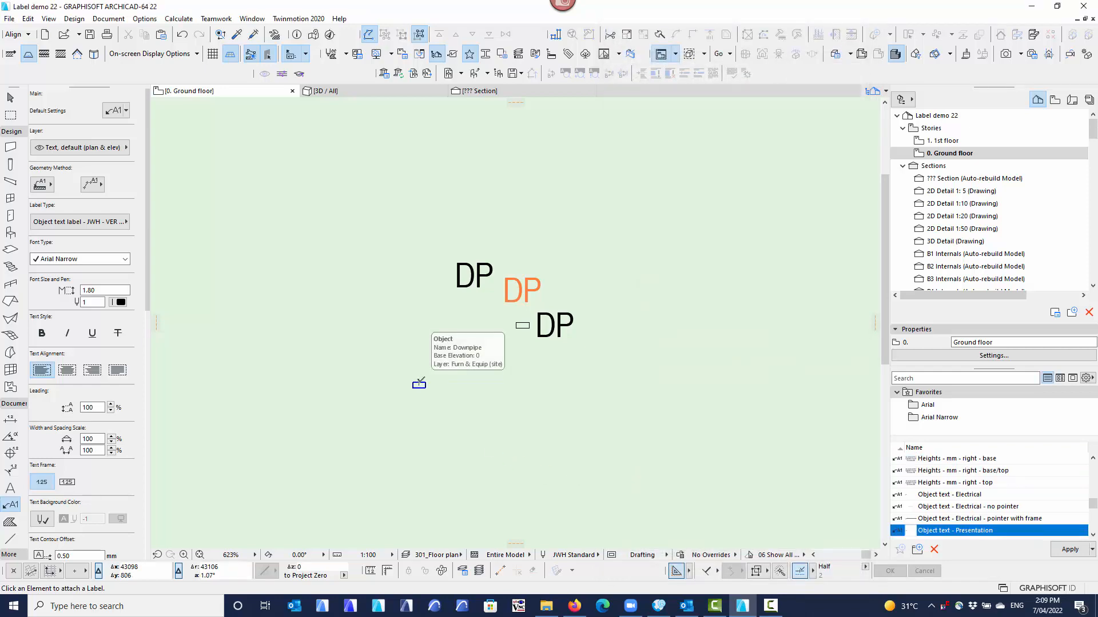
click(420, 382)
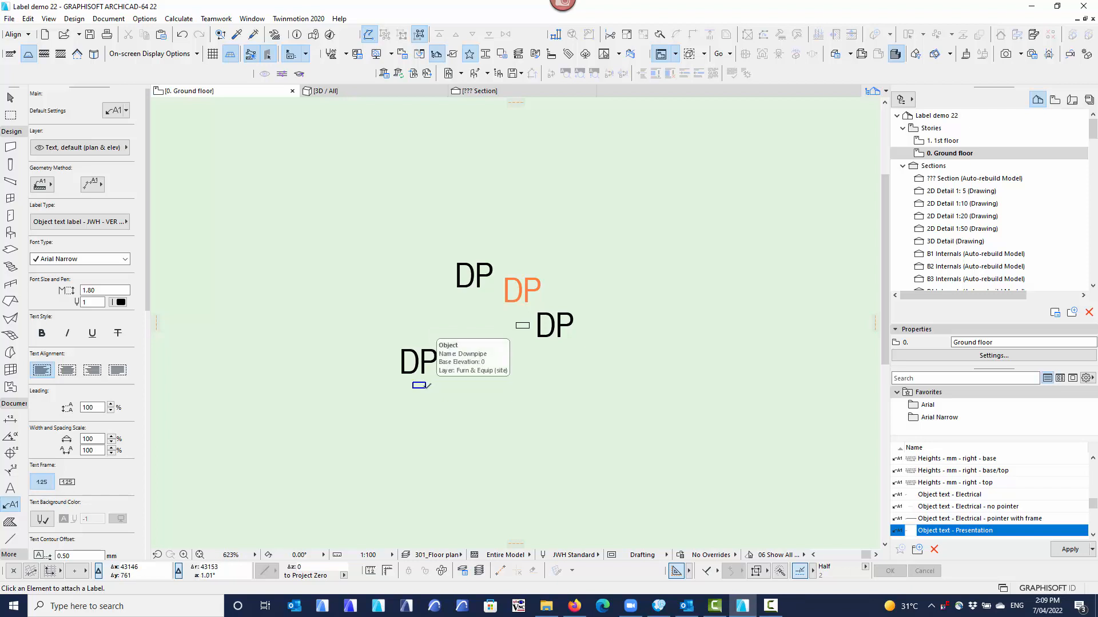
click(422, 383)
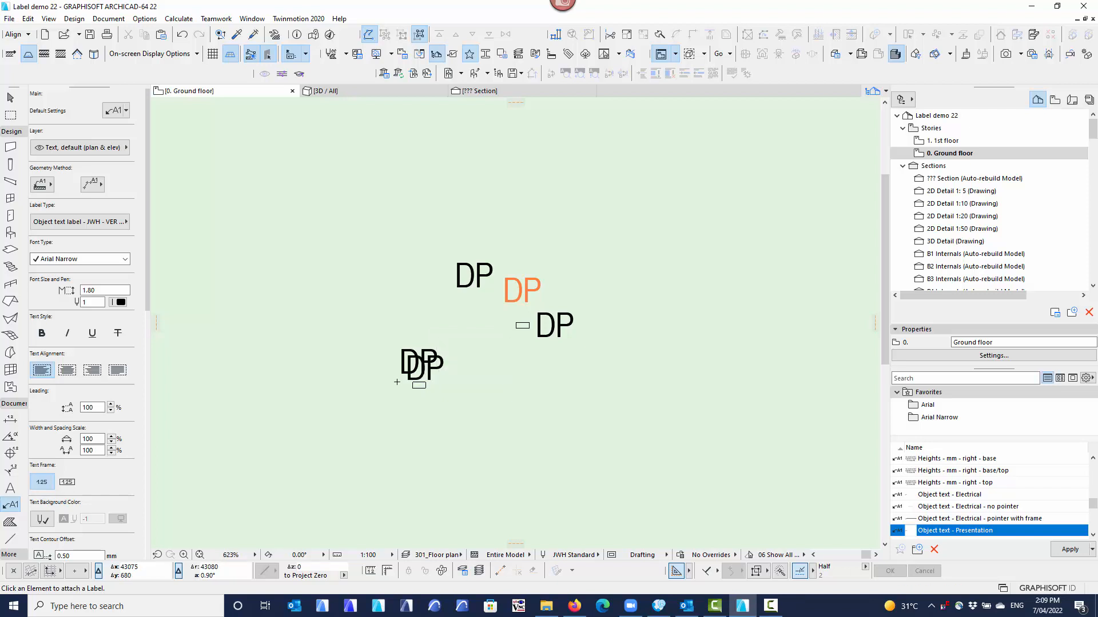
key(ctrl+z)
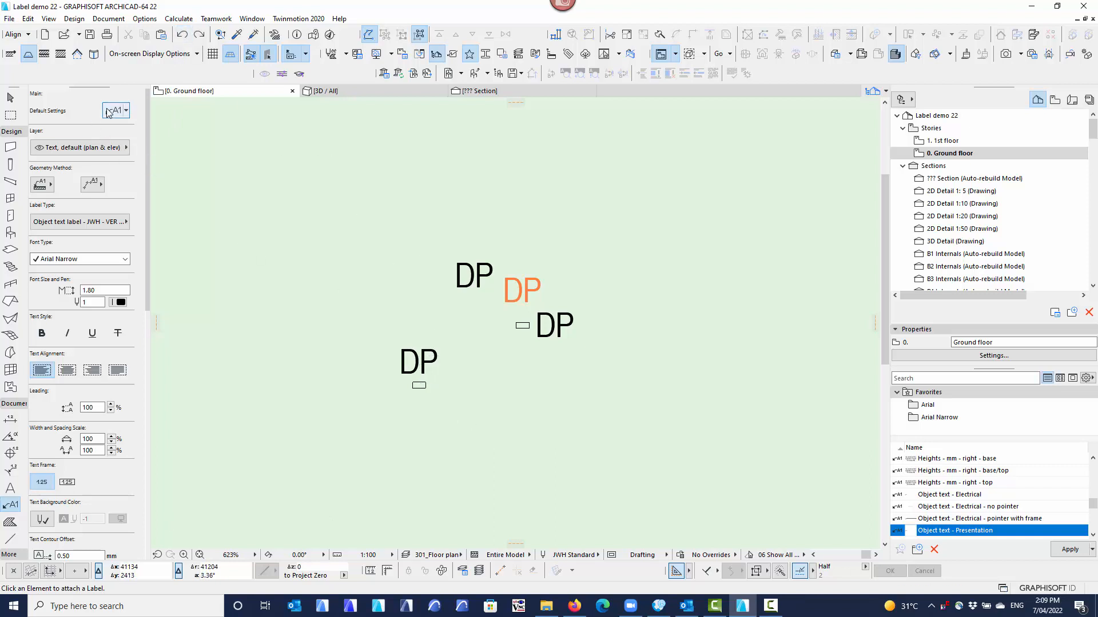
Label the lower downpipe on its right with a middle-left text anchor and on its left with a middle-right anchor.
key(ctrl+t)
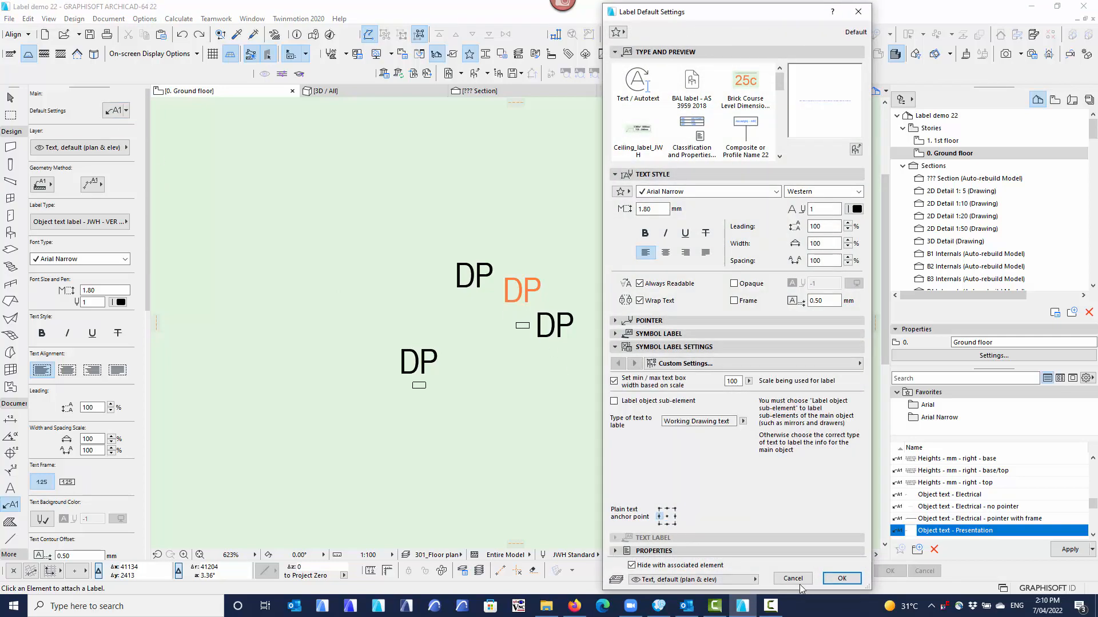
click(842, 579)
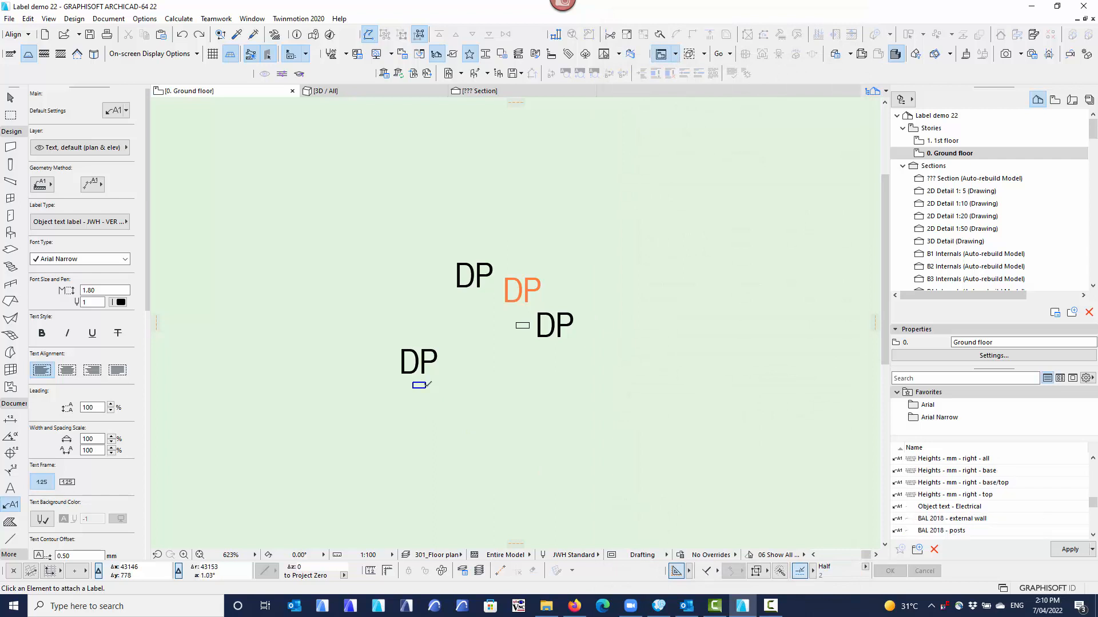
click(422, 385)
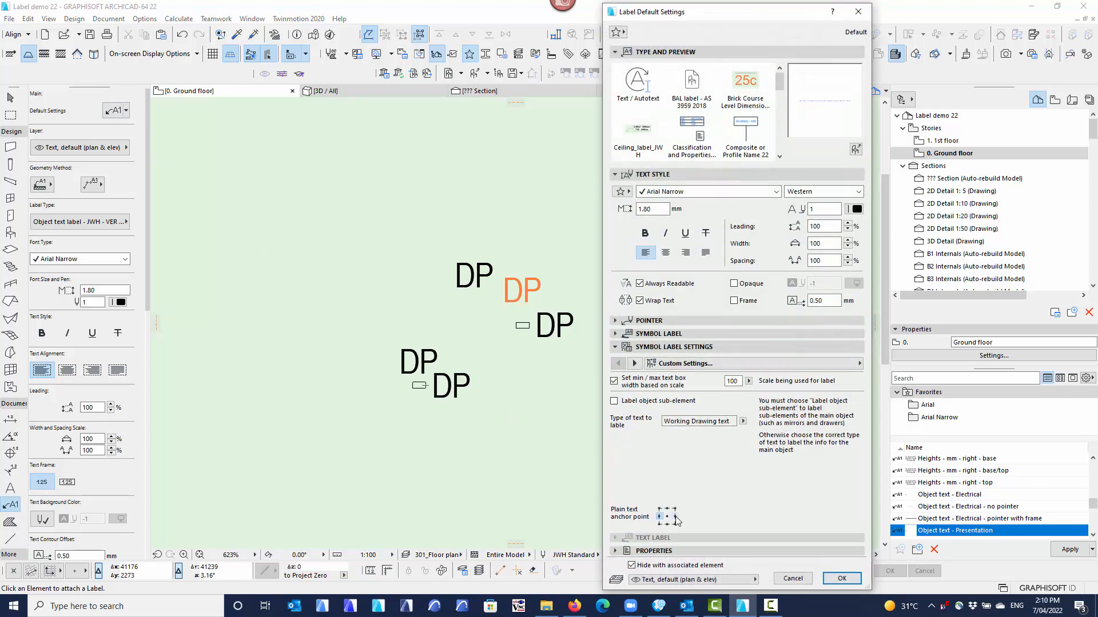
click(842, 579)
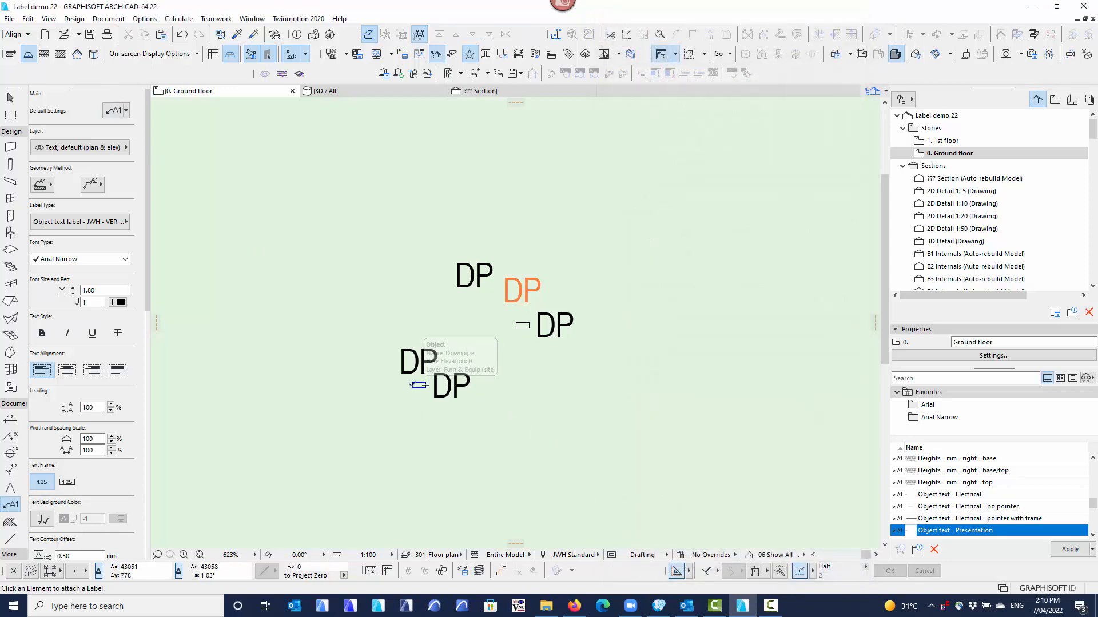
click(419, 385)
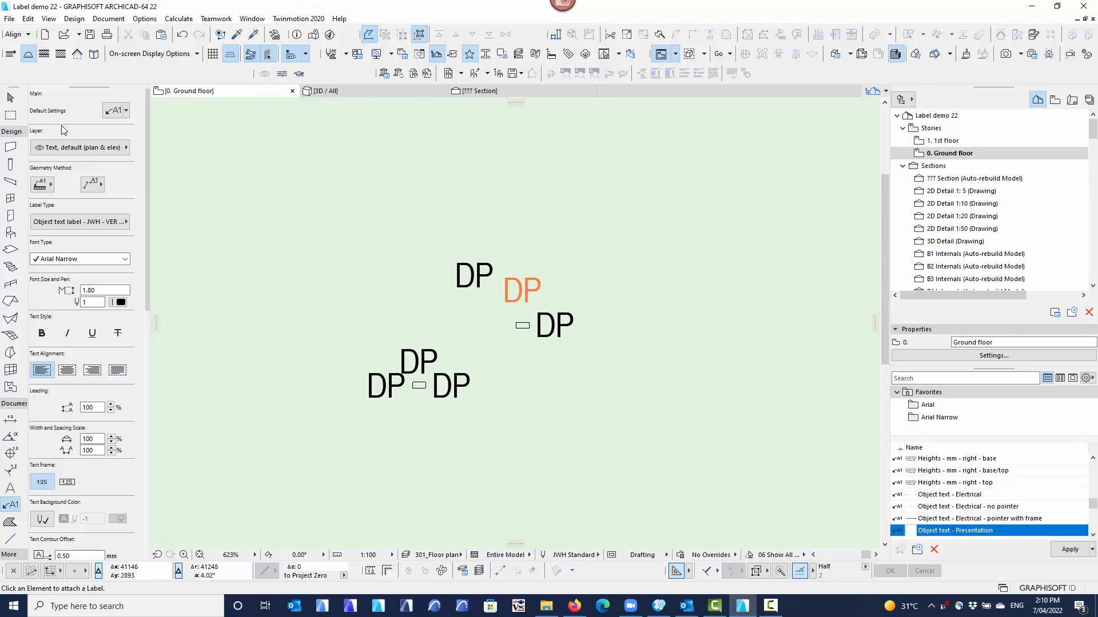
Pick up the settings of the 930w FHO WITH CORNICE OVER label above the wall opening, and delete that label.
scroll(420, 411, down, 5)
middle_drag(498, 368, 749, 365)
middle_drag(384, 361, 562, 379)
scroll(517, 148, down, 1)
middle_drag(518, 149, 578, 284)
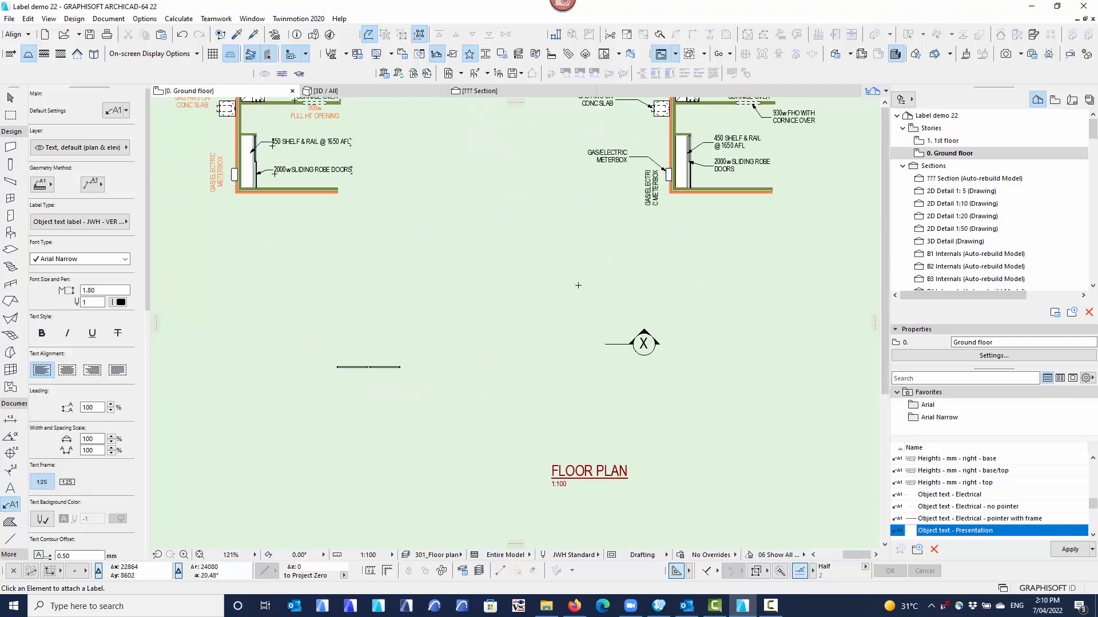
middle_drag(633, 238, 523, 411)
scroll(652, 273, up, 5)
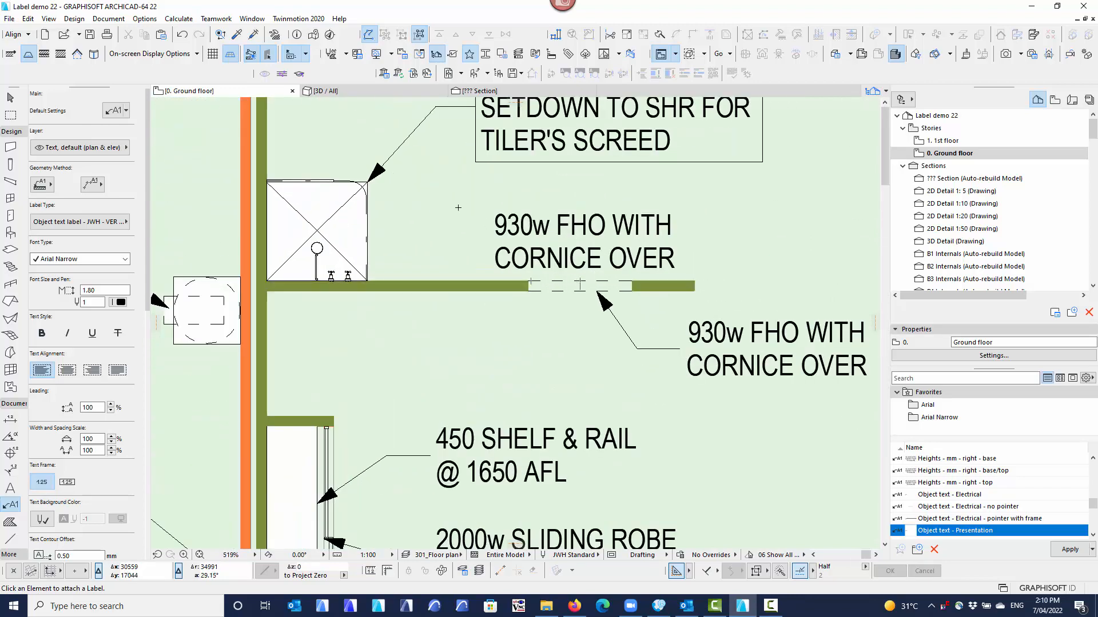
click(10, 97)
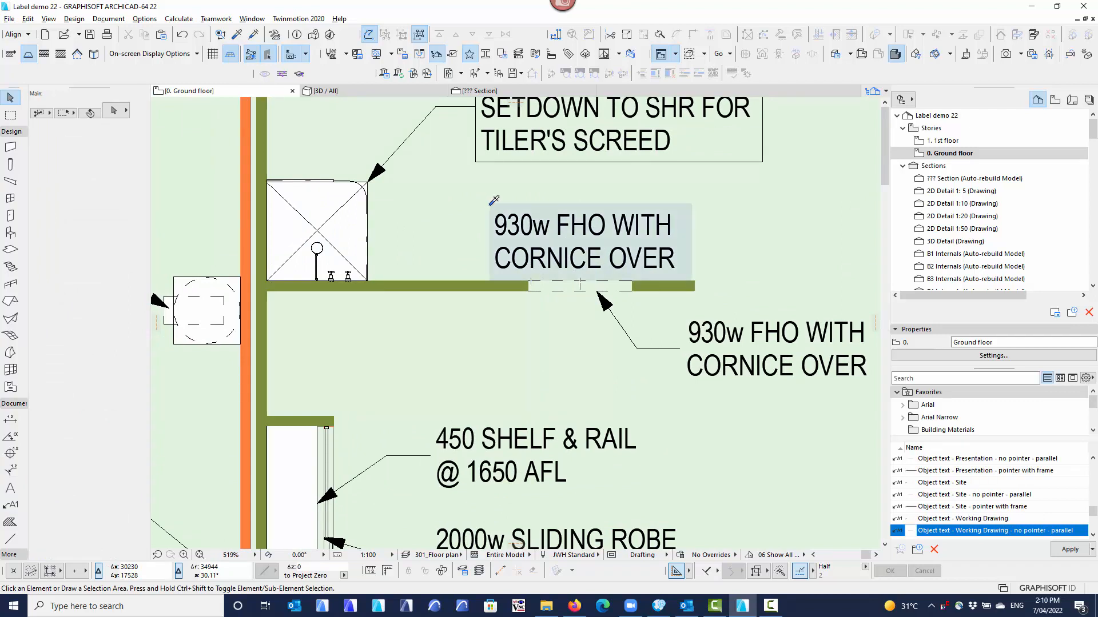
alt+click(493, 202)
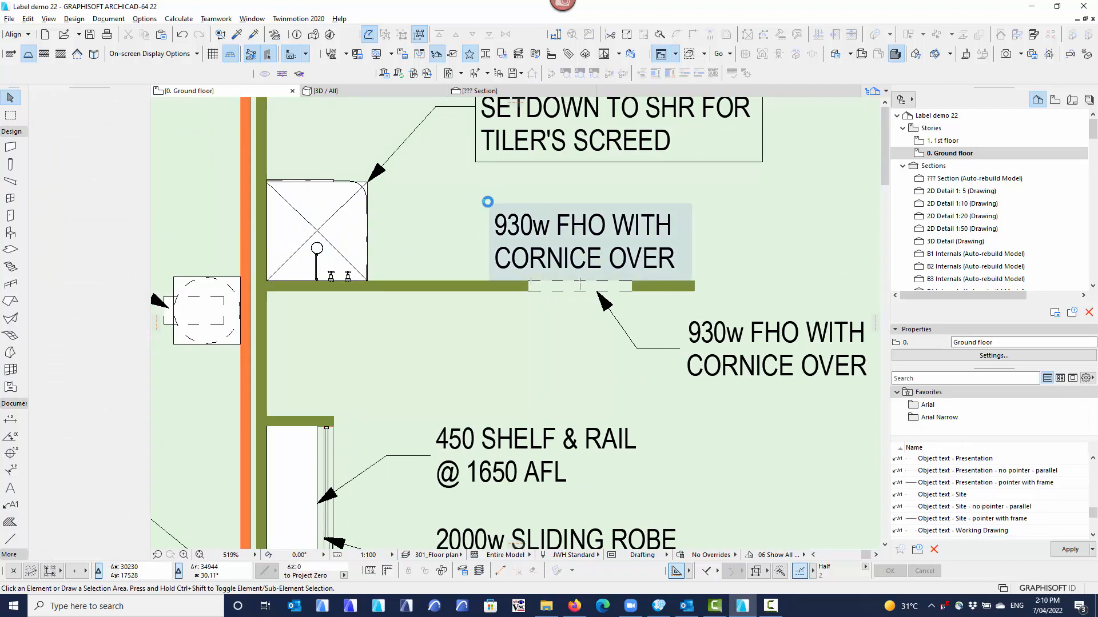
shift+click(502, 217)
key(Delete)
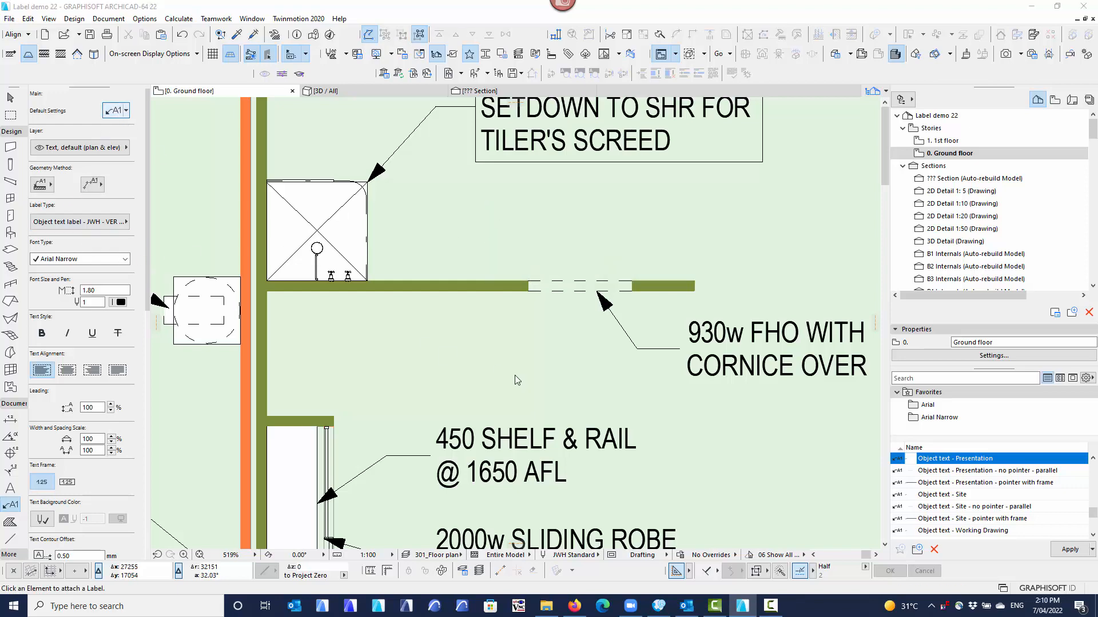
Set the plain text anchor point to Bottom Center and place a label above the 930 mm wall opening.
key(ctrl+t)
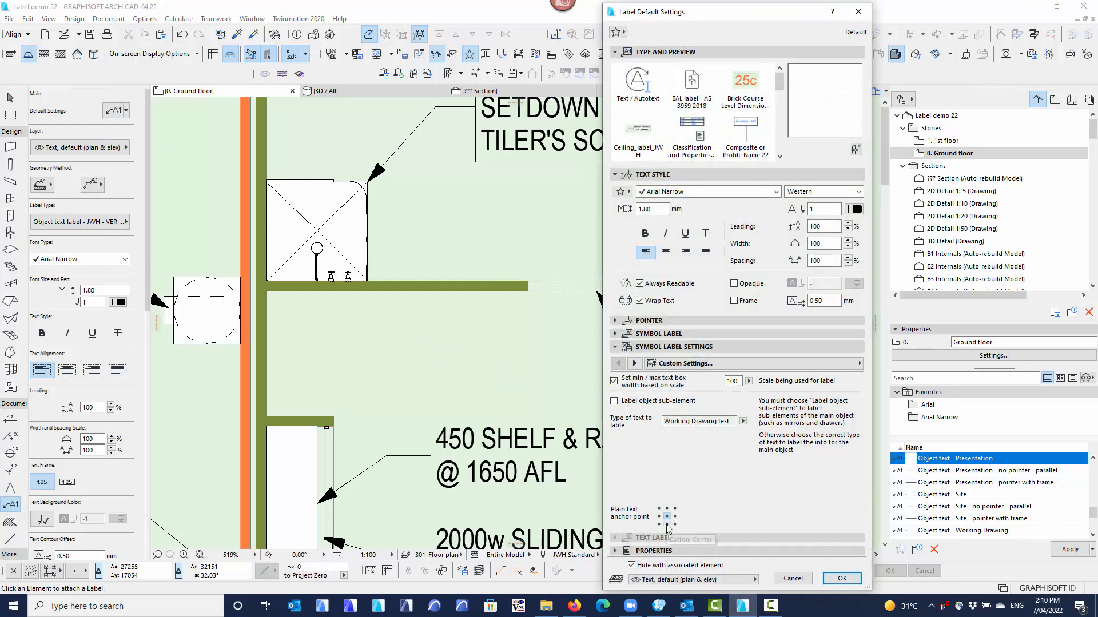
click(666, 523)
click(842, 579)
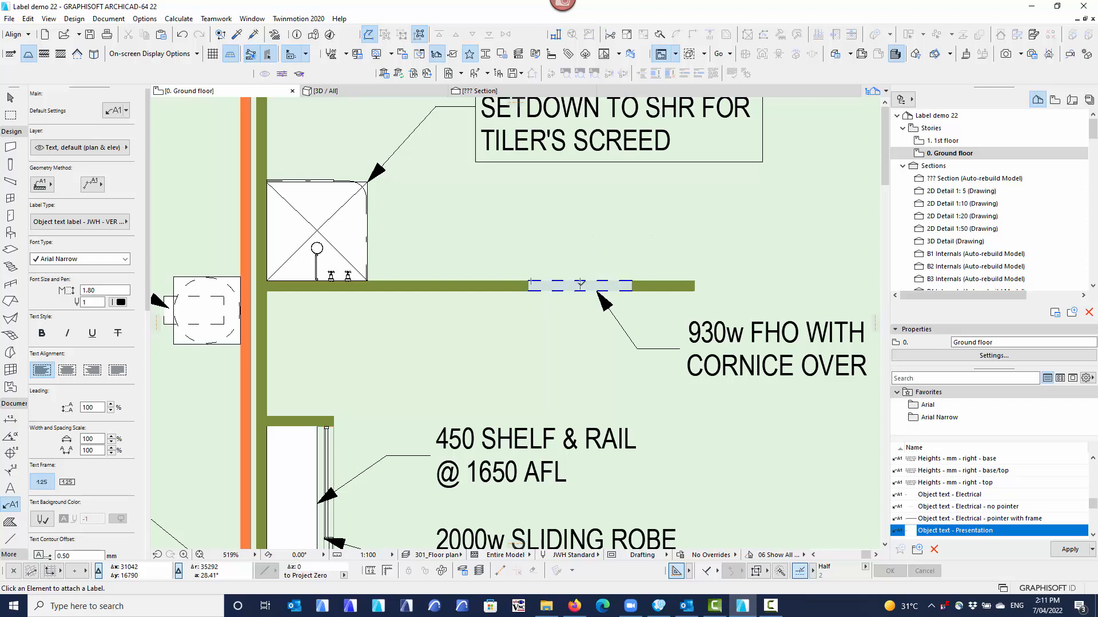
scroll(580, 285, up, 3)
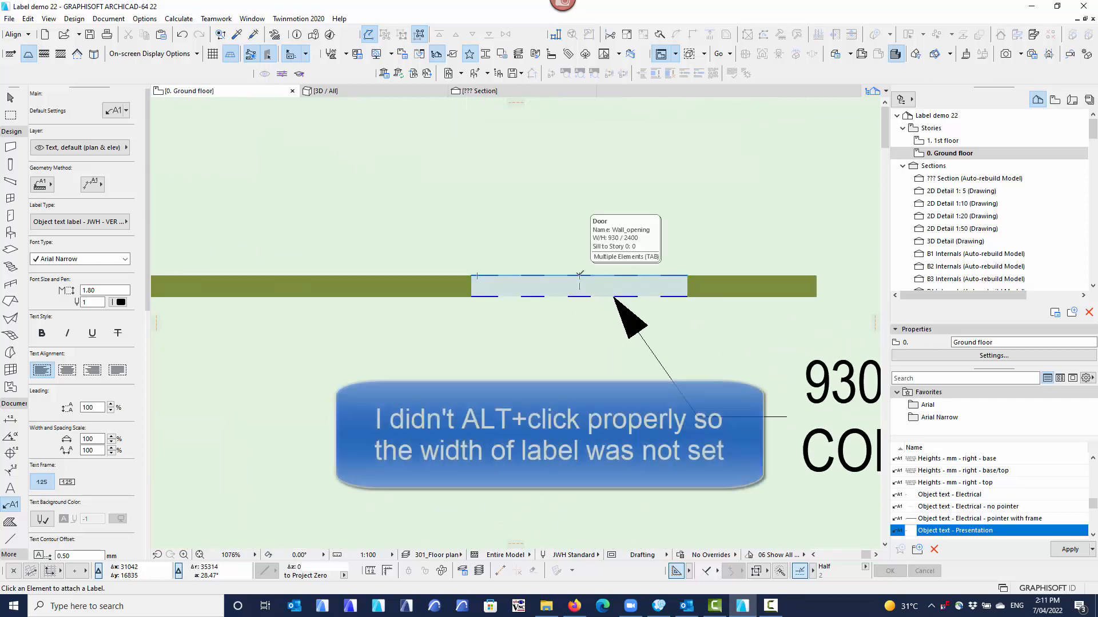
click(580, 277)
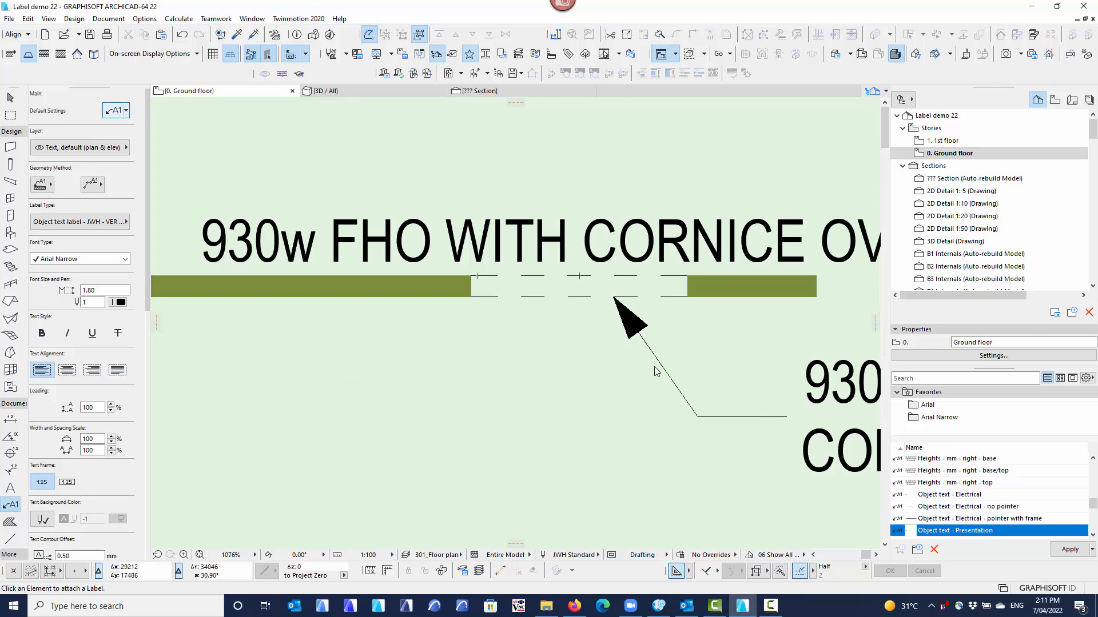
Change the plain text anchor point to top center and place a second label below the wall opening.
key(ctrl+t)
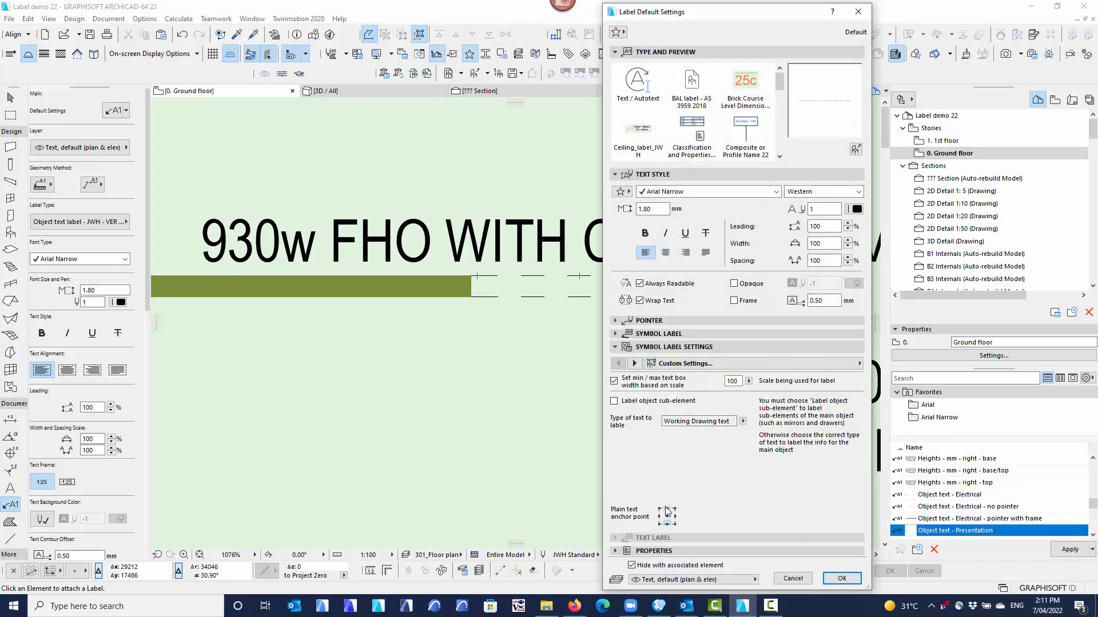
click(667, 508)
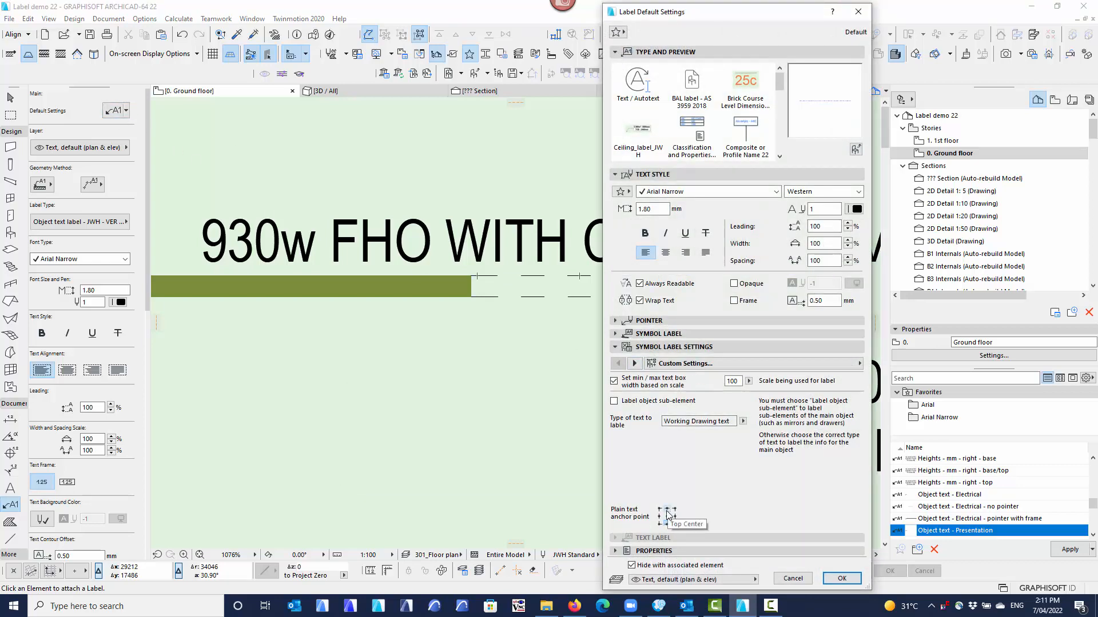
click(842, 579)
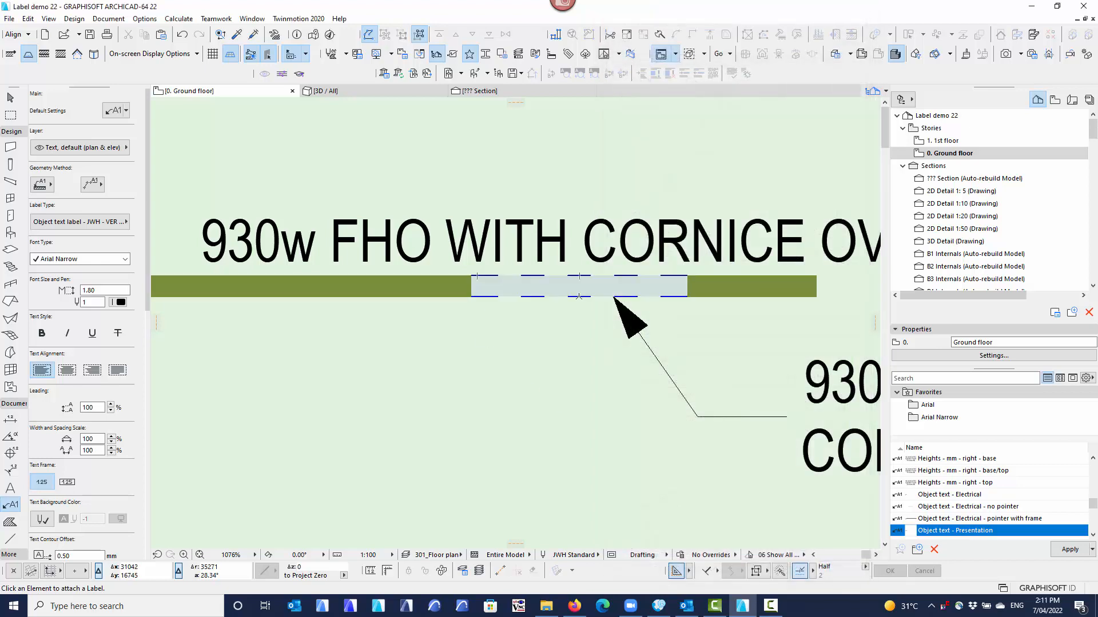
click(579, 285)
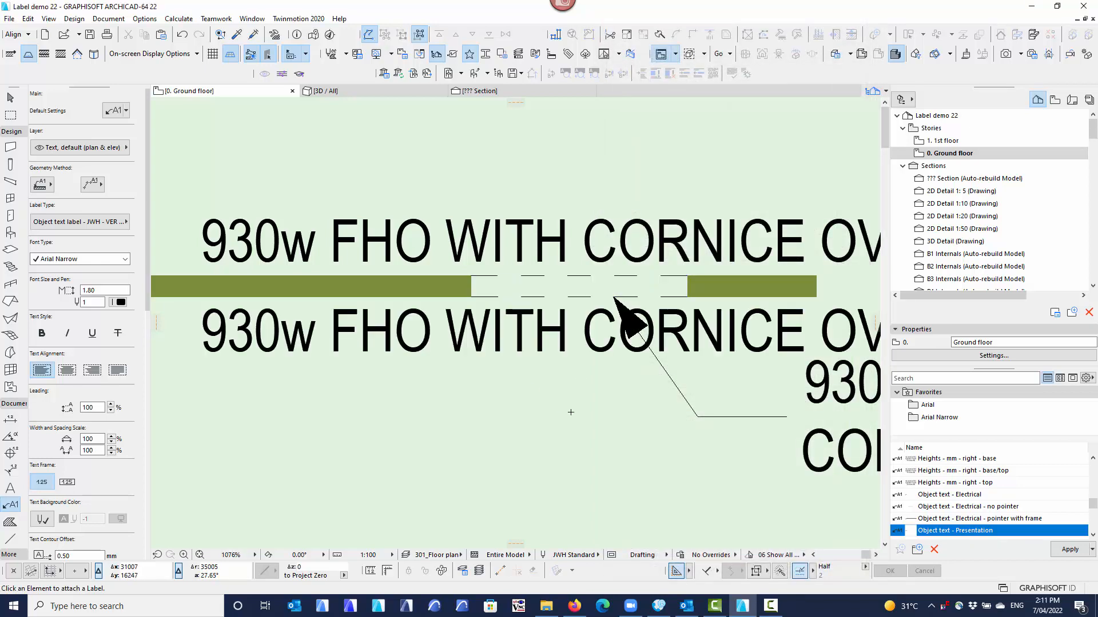
scroll(570, 412, down, 3)
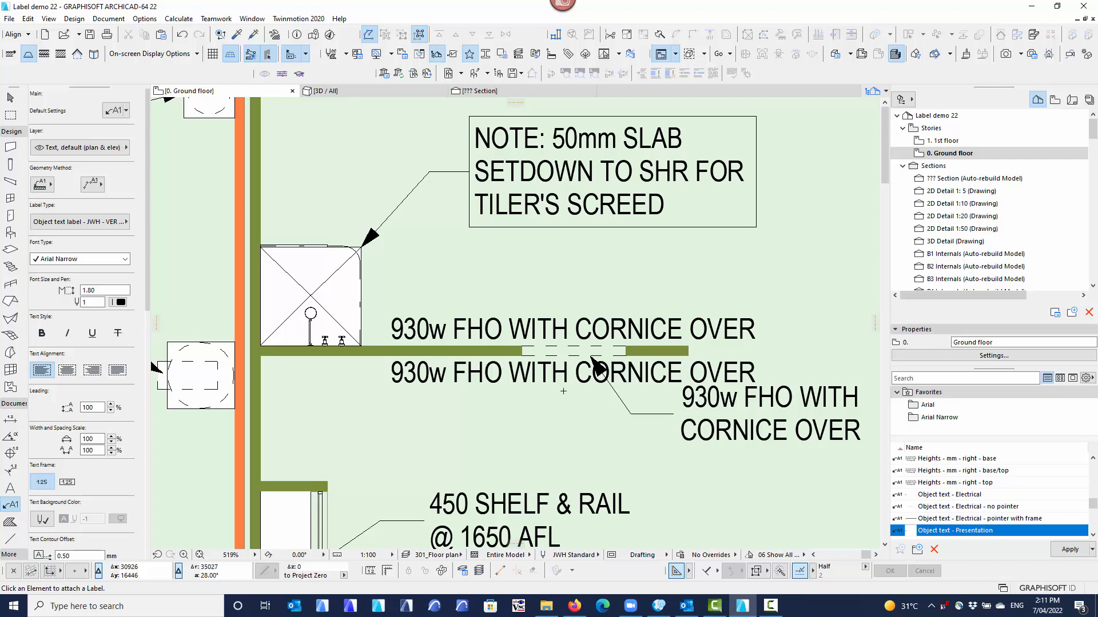
Open the ??? Section view from its section marker on the ground floor plan.
scroll(565, 403, down, 3)
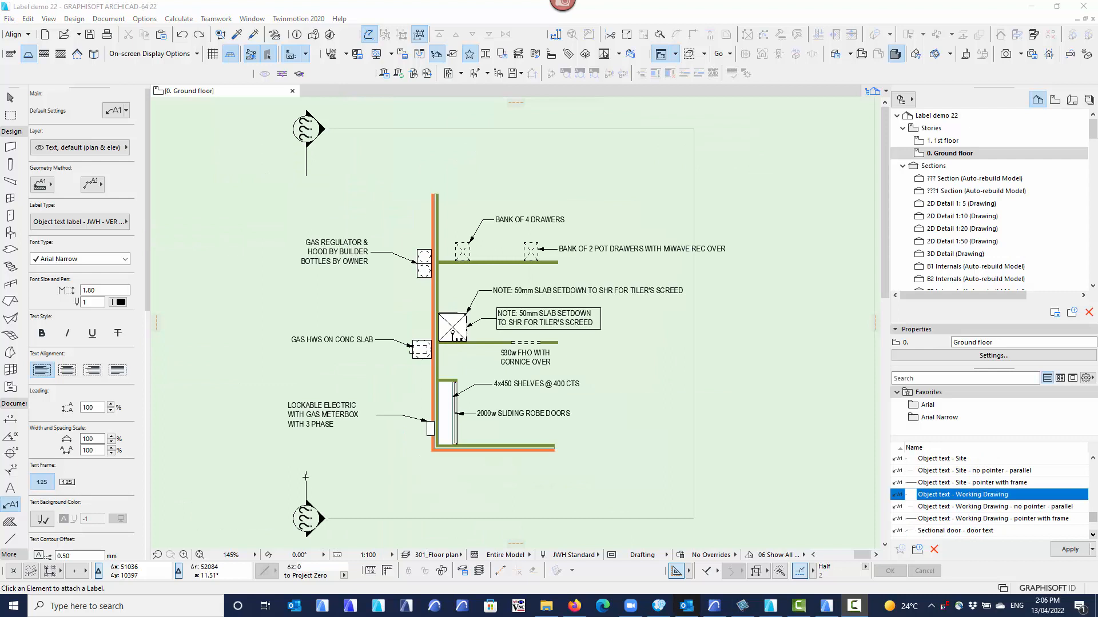
click(306, 497)
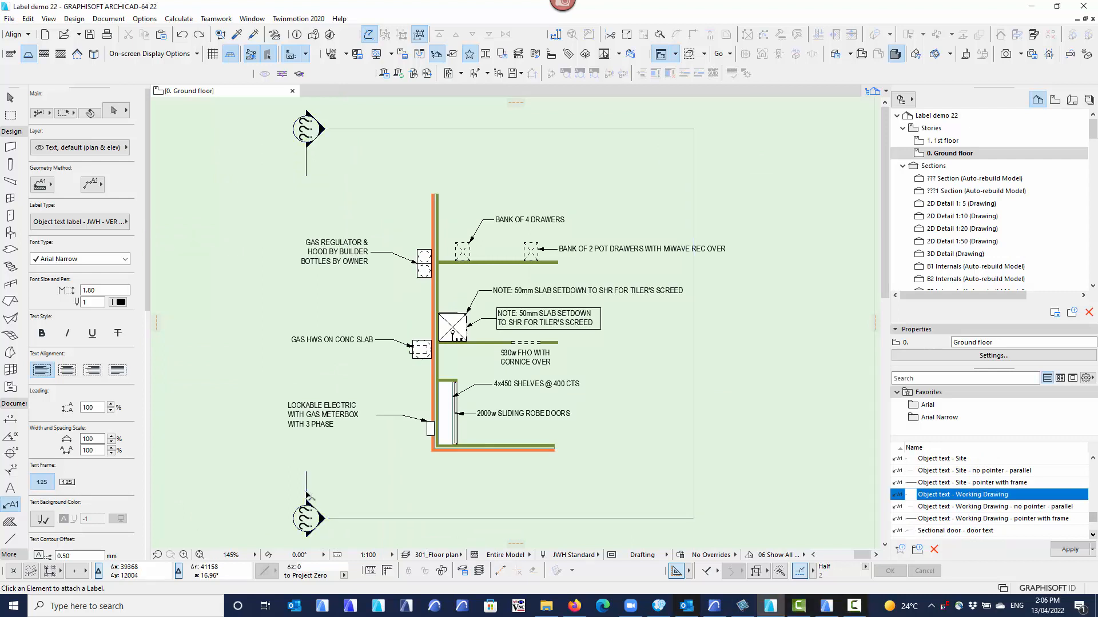
right_click(351, 472)
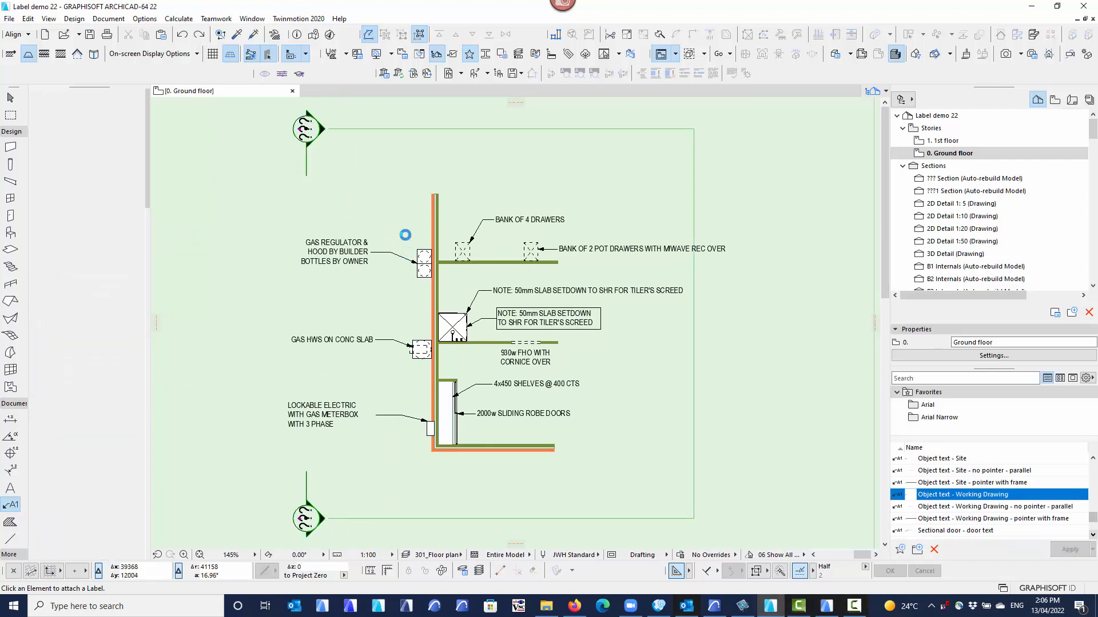
click(409, 231)
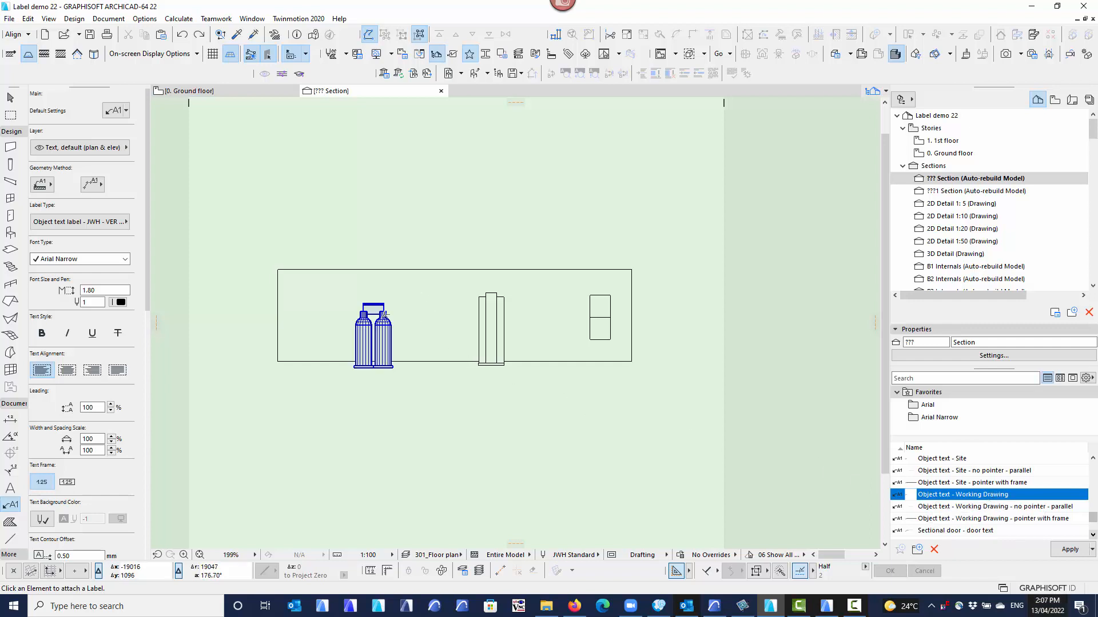
Place pointer labels on the gas bottles, the gas hot water unit and the meterbox in the section view.
click(386, 314)
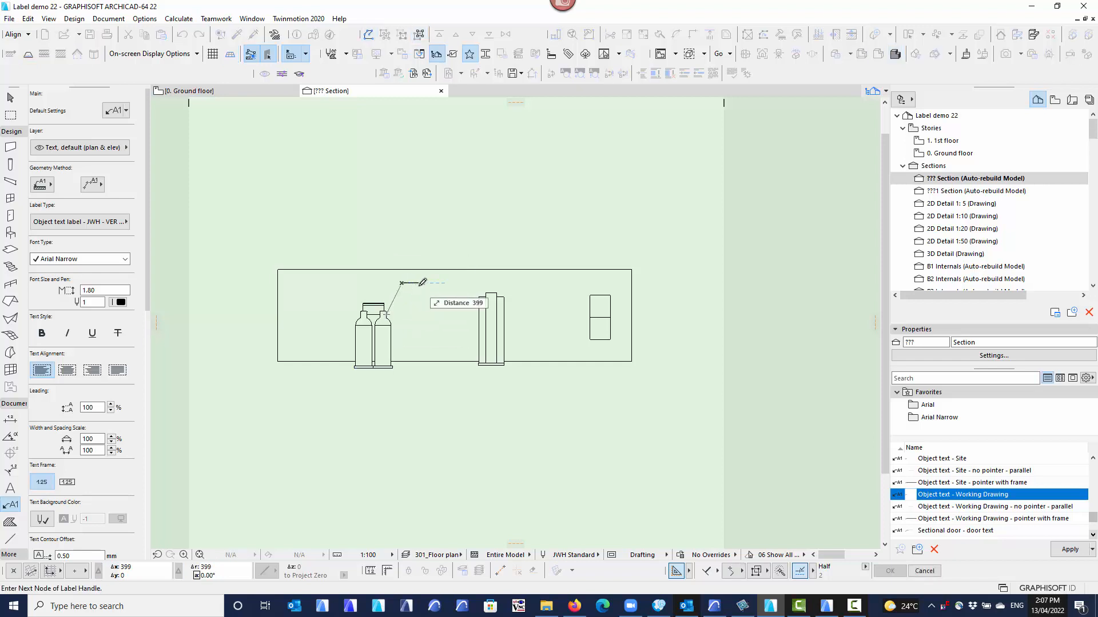
click(402, 282)
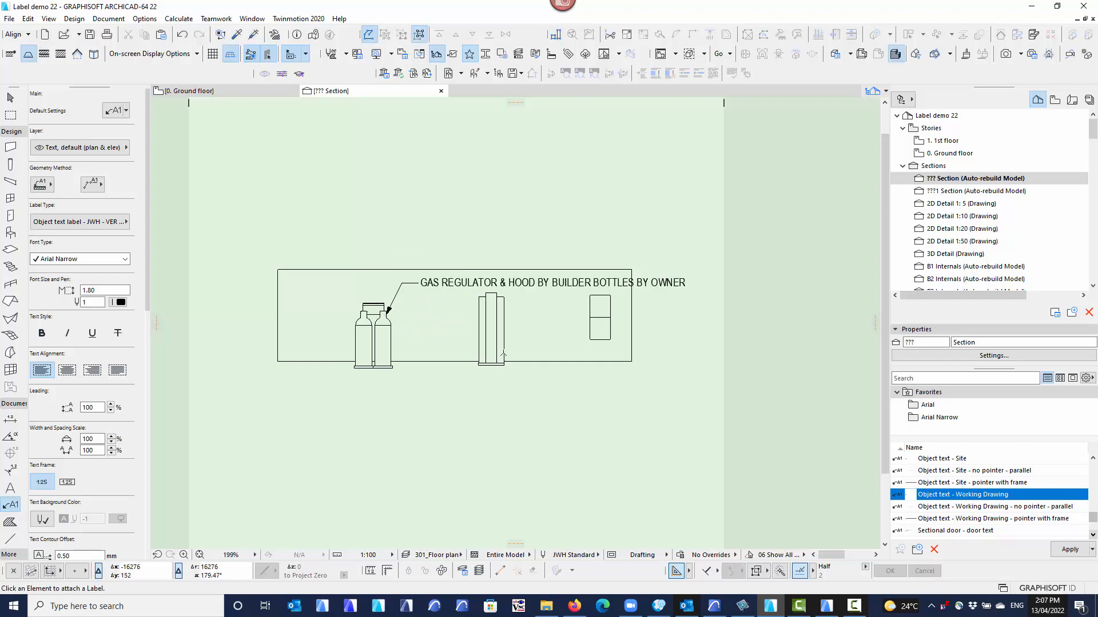
click(503, 350)
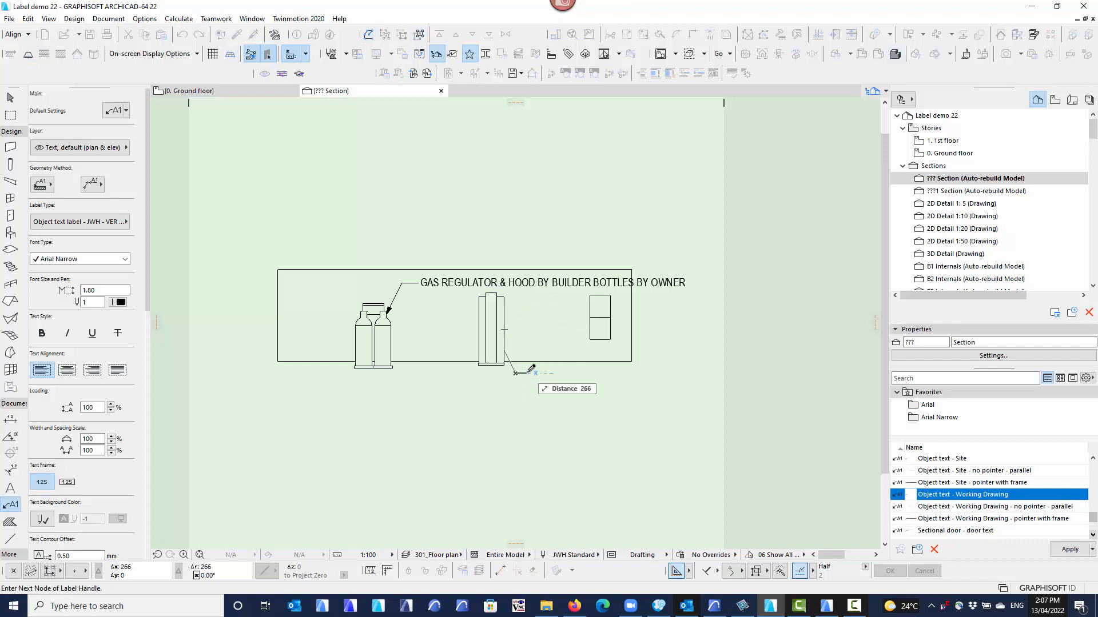
click(516, 372)
click(610, 317)
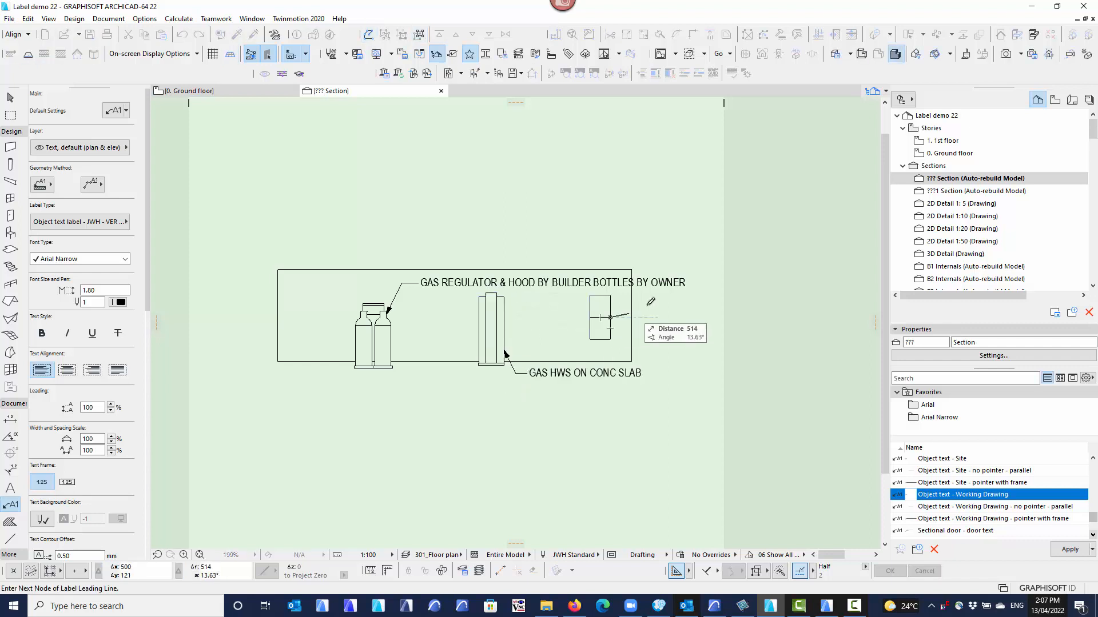
click(657, 303)
middle_drag(644, 357, 586, 359)
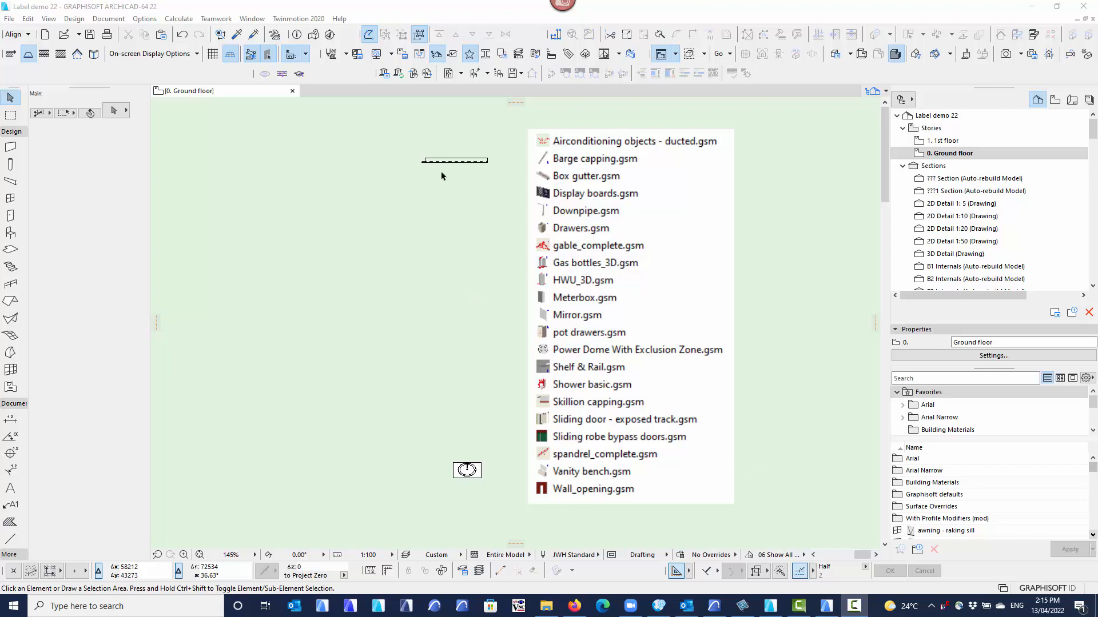
Open the barge capping's object settings and browse the Roof library folder for objects whose thumbnails carry an L mark.
drag(434, 175, 398, 153)
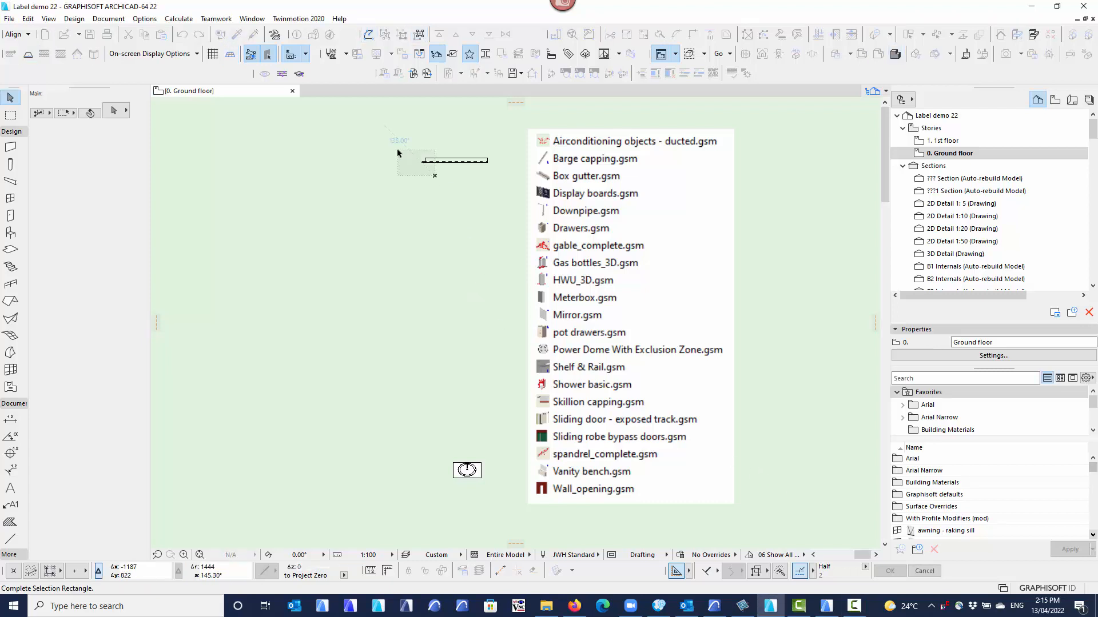
click(398, 153)
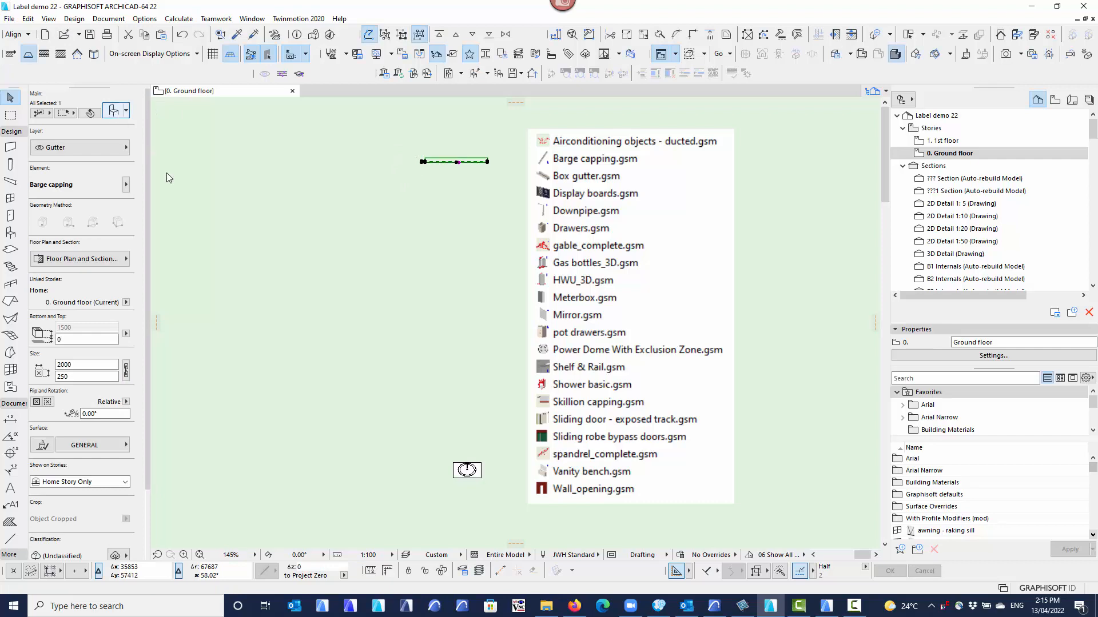
key(ctrl+t)
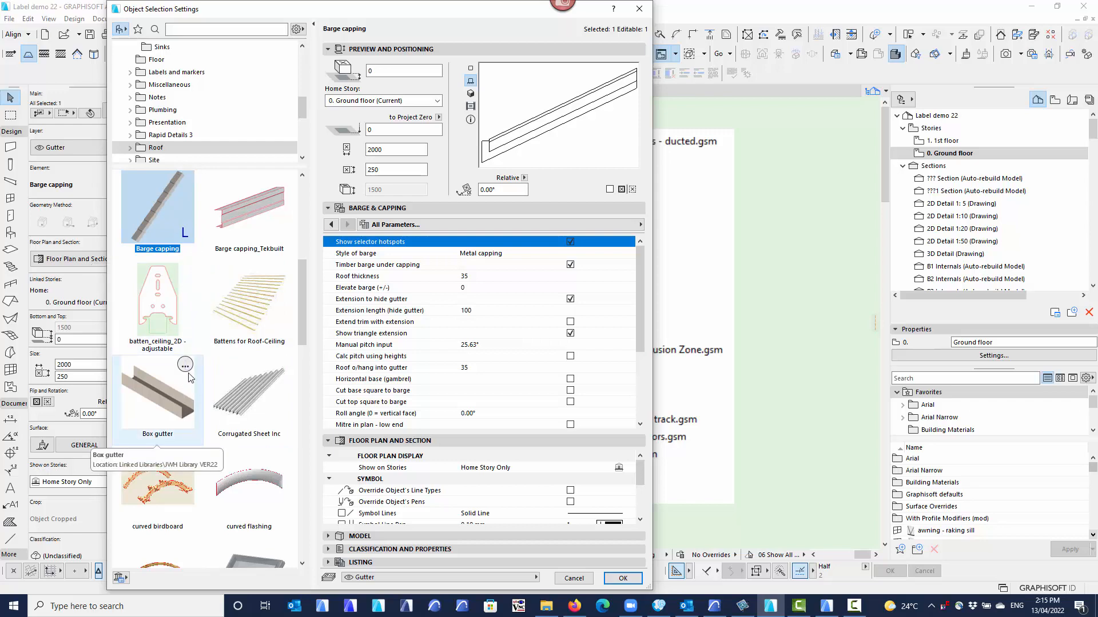
scroll(189, 380, down, 5)
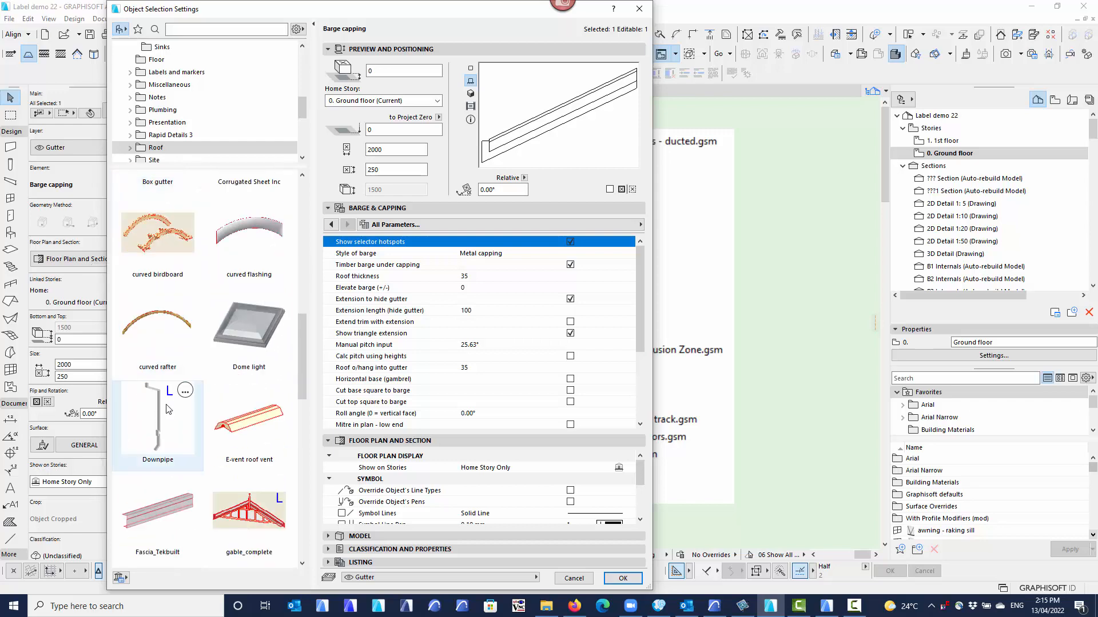
scroll(174, 405, down, 1)
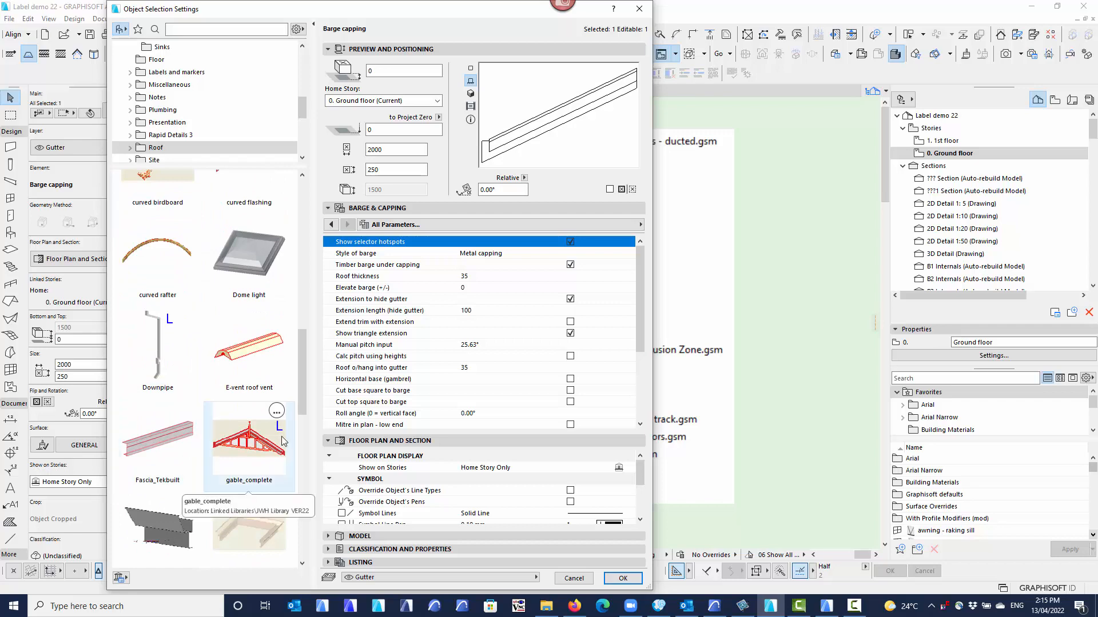
scroll(265, 398, down, 10)
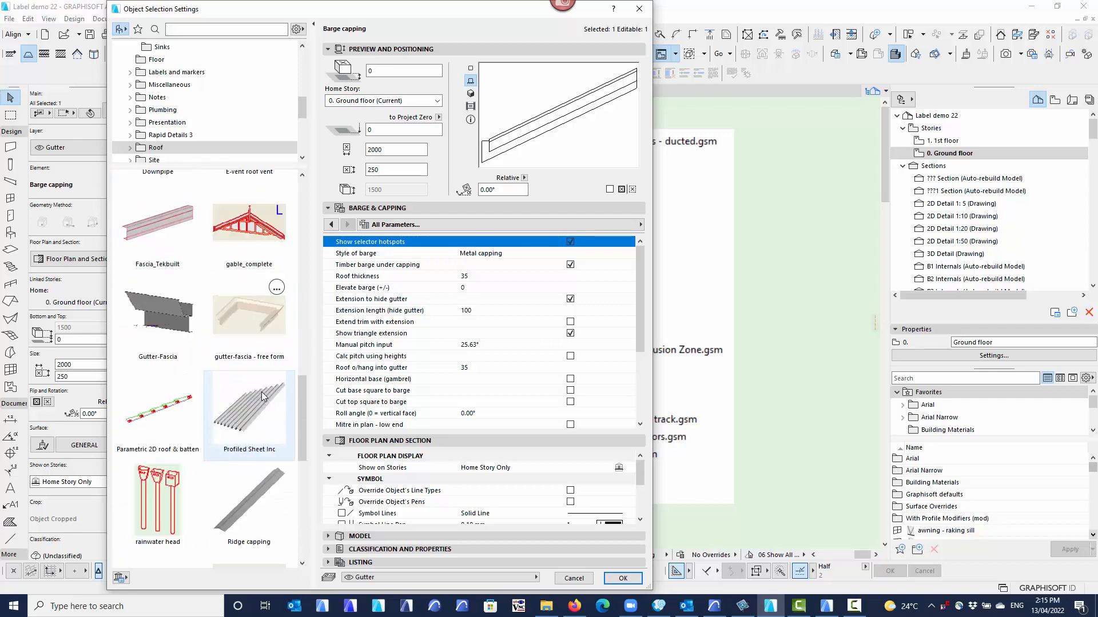